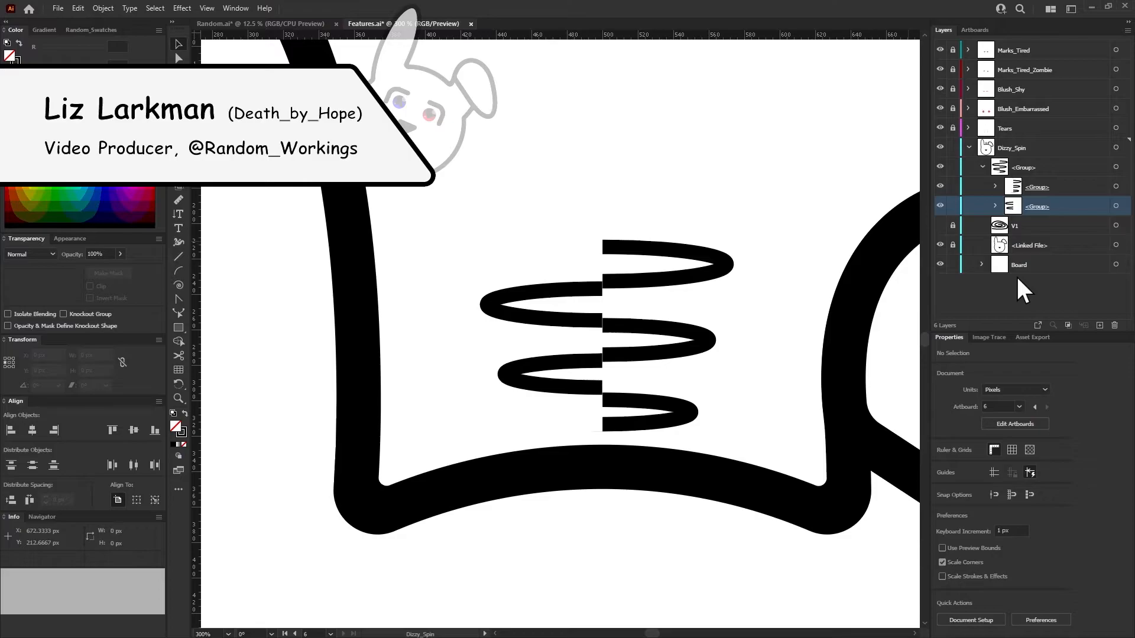
Duplicate the left-half coil group in place, move the copy into the spring group, and hide and lock the original.
{"action": "left_click", "coordinate": [996, 205]}
{"action": "left_click", "coordinate": [1115, 206]}
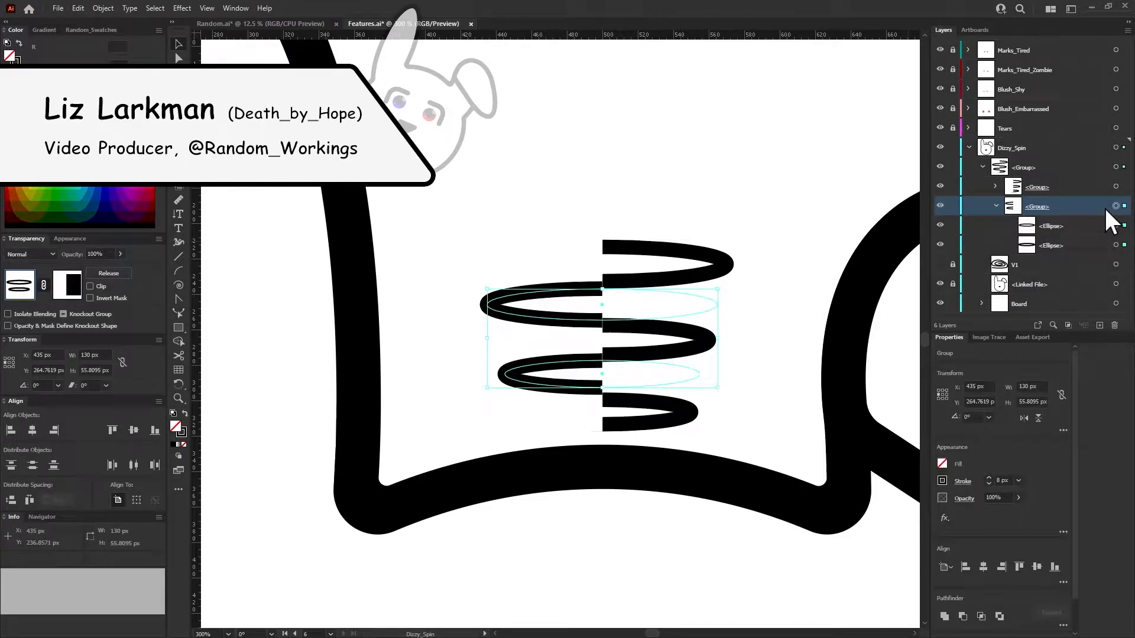
{"action": "key", "text": "ctrl+shift+v"}
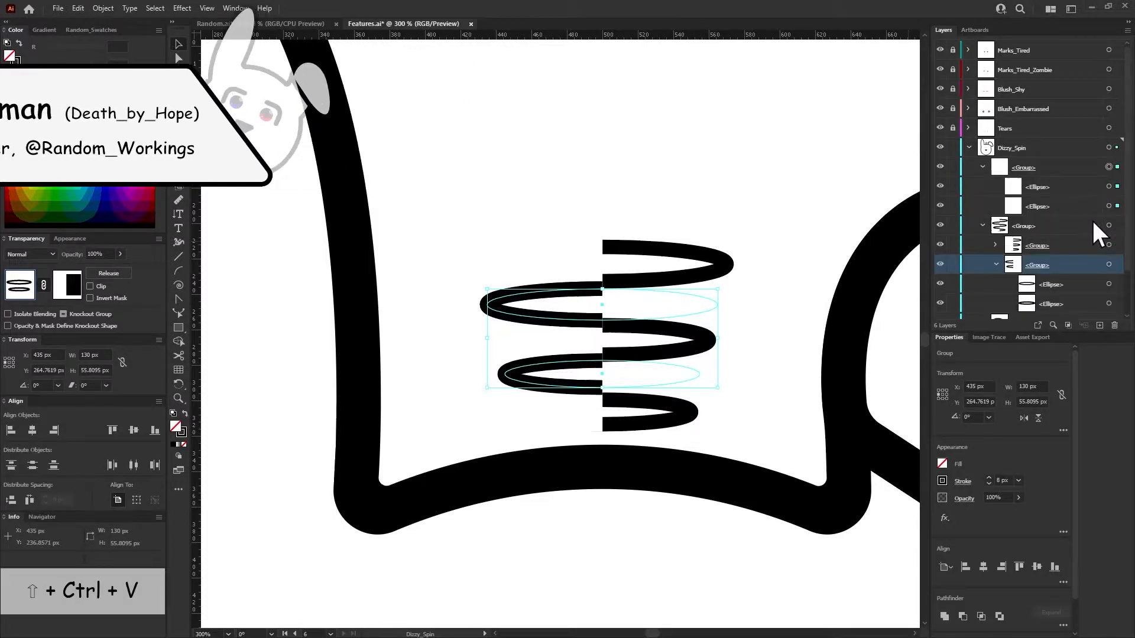
{"action": "left_click", "coordinate": [997, 264]}
{"action": "left_click", "coordinate": [940, 265]}
{"action": "left_click_drag", "start_coordinate": [1026, 165], "coordinate": [1035, 255]}
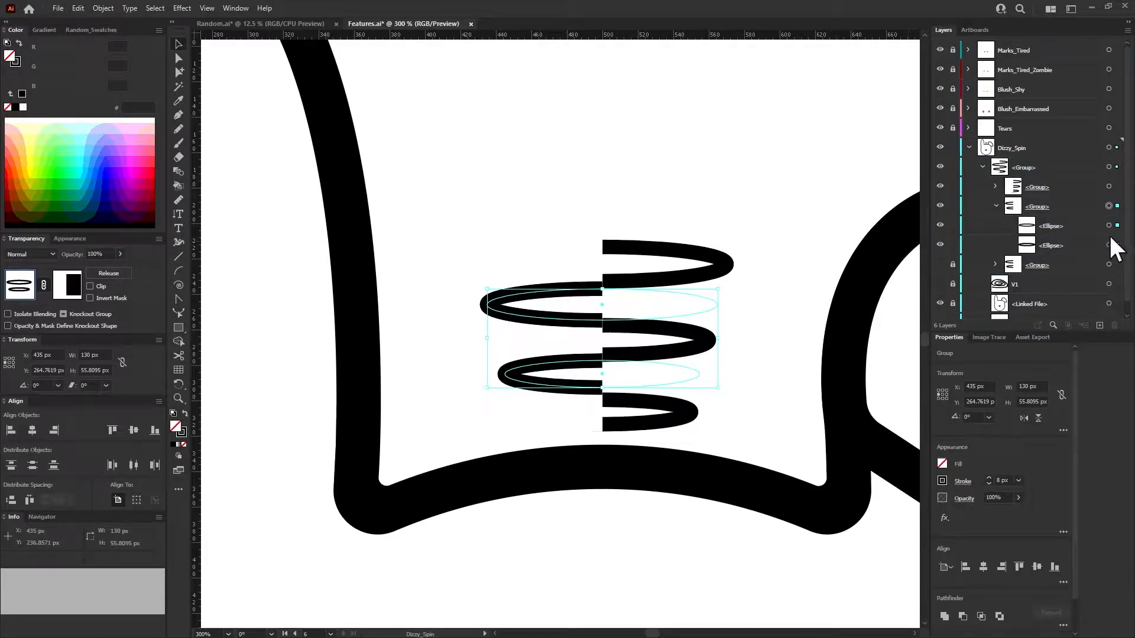
{"action": "left_click", "coordinate": [997, 205]}
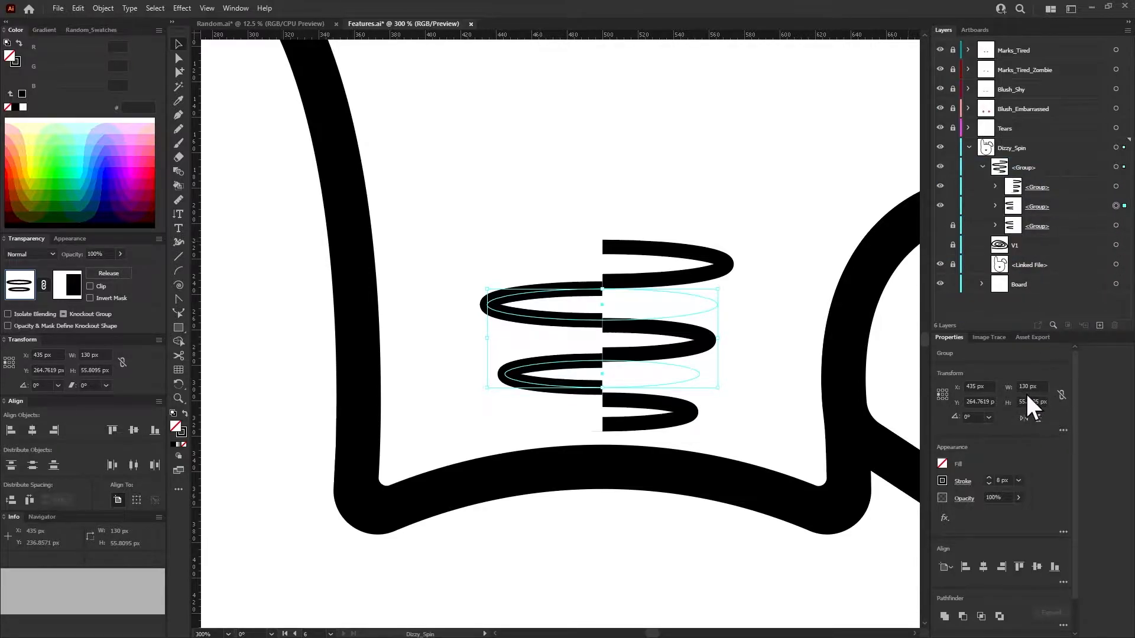
Stretch the copied left-half group vertically at both ends so its outer edges meet the top and bottom right-half loops.
{"action": "left_click_drag", "start_coordinate": [601, 289], "coordinate": [602, 281]}
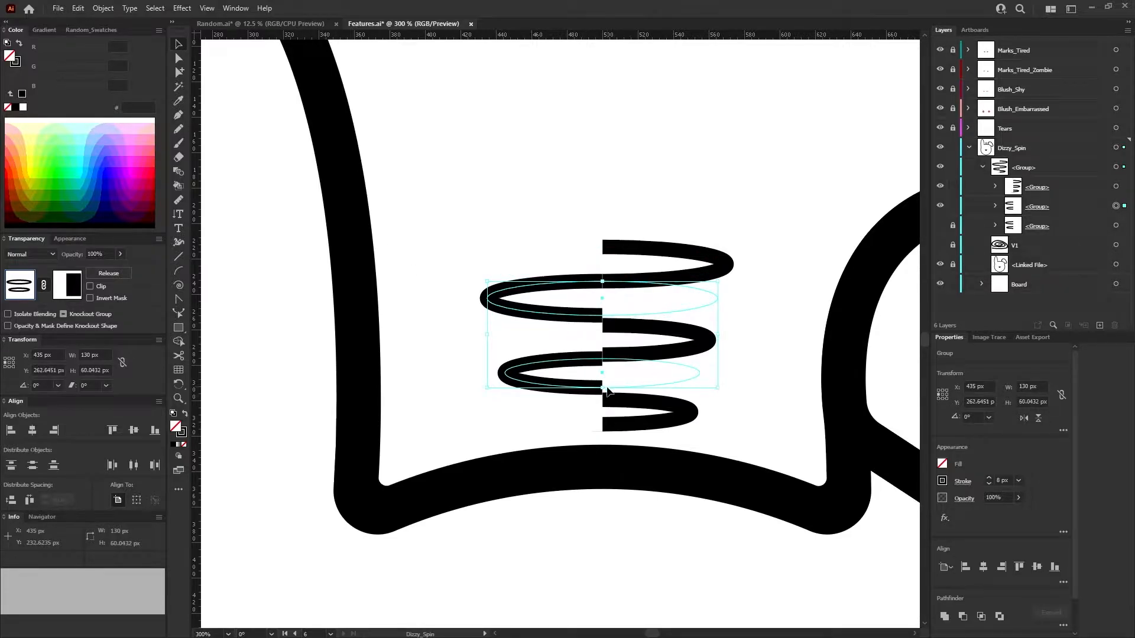
{"action": "left_click_drag", "start_coordinate": [604, 390], "coordinate": [617, 402]}
{"action": "left_click", "coordinate": [789, 365]}
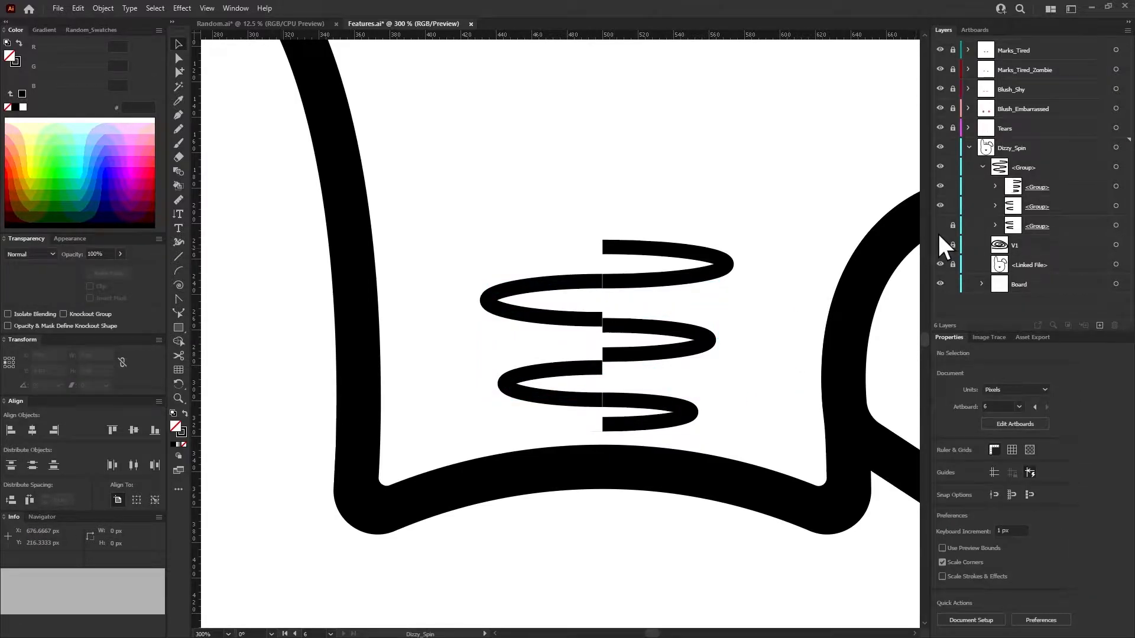
Stretch the middle right-half ellipse to about 27 px high so both its ends meet the left-half loops.
{"action": "left_click", "coordinate": [995, 188]}
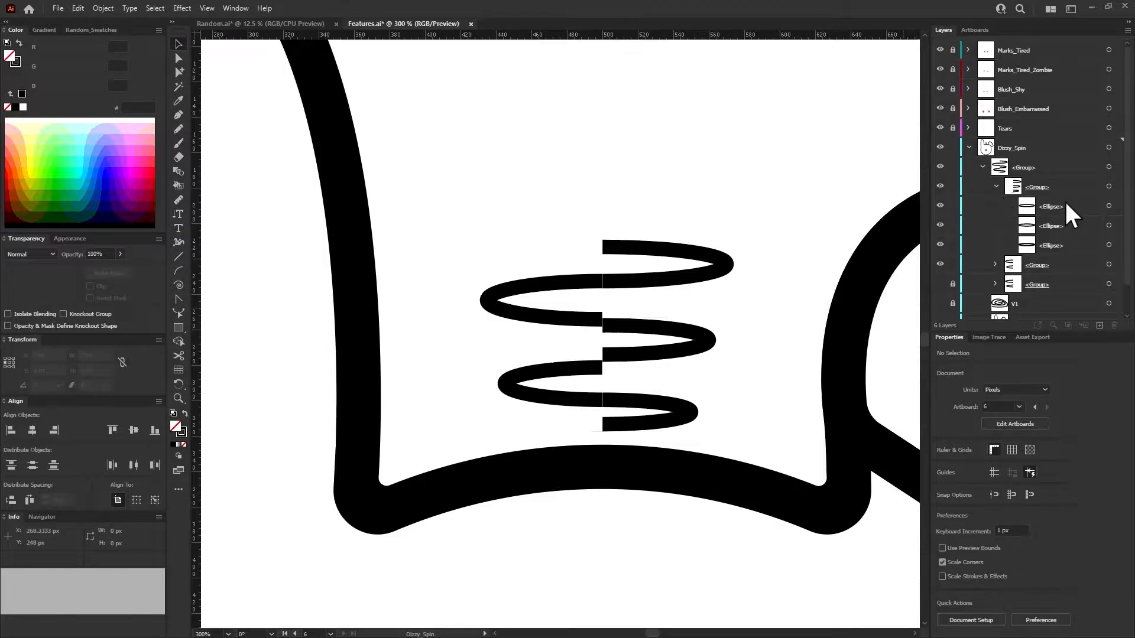
{"action": "left_click", "coordinate": [1090, 225]}
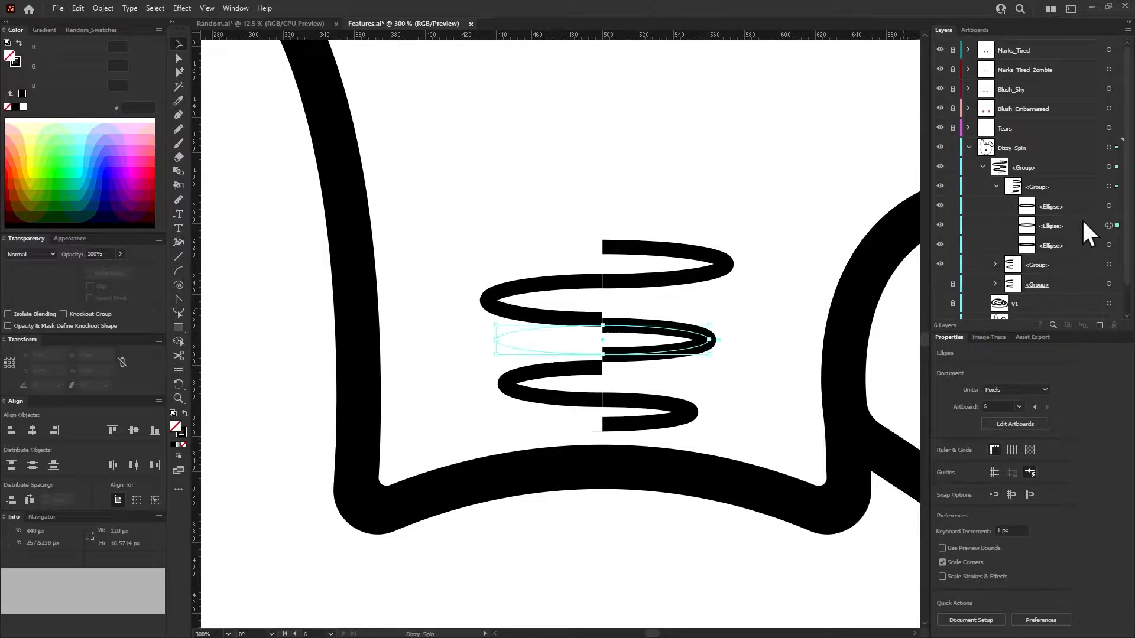
{"action": "left_click_drag", "start_coordinate": [606, 326], "coordinate": [604, 368]}
{"action": "left_click", "coordinate": [781, 299]}
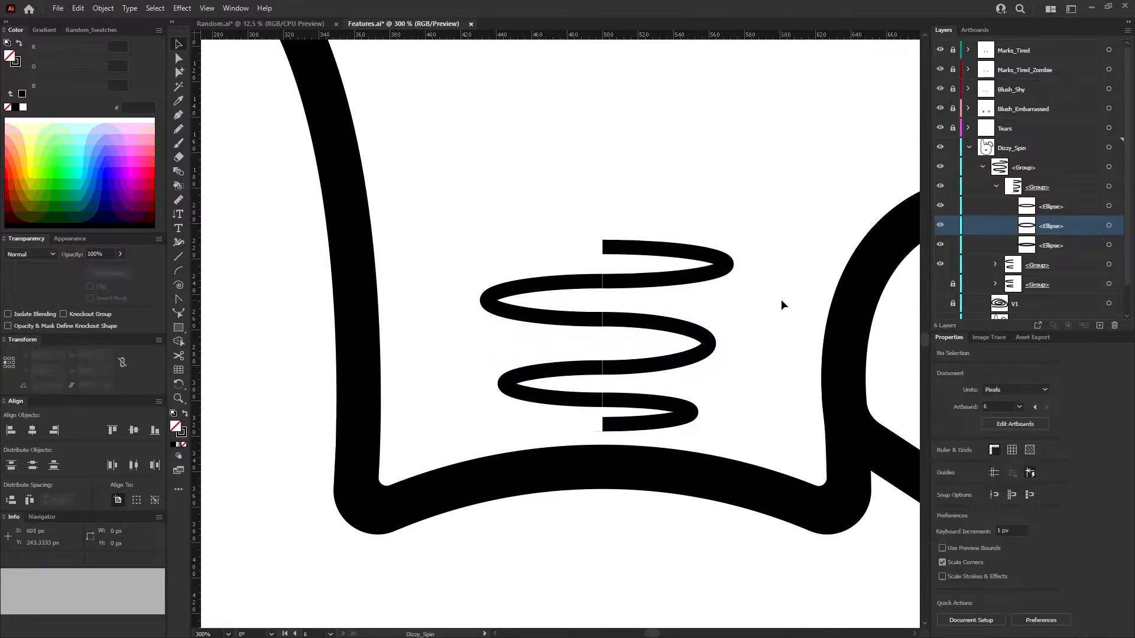
Fine-tune the upper edge of the middle right-half ellipse so it lines up with the left-half loop at the seam.
{"action": "scroll", "coordinate": [781, 299], "scroll_direction": "down", "scroll_amount": 4}
{"action": "scroll", "coordinate": [781, 299], "scroll_direction": "up", "scroll_amount": 8}
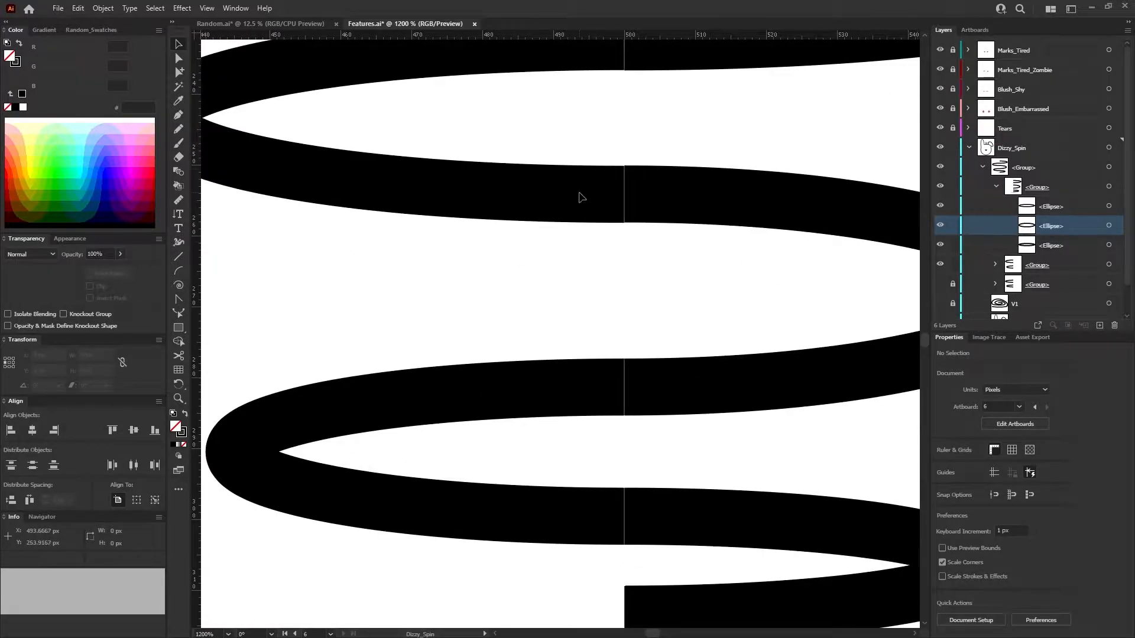
{"action": "scroll", "coordinate": [631, 172], "scroll_direction": "up", "scroll_amount": 3}
{"action": "scroll", "coordinate": [644, 178], "scroll_direction": "up", "scroll_amount": 3}
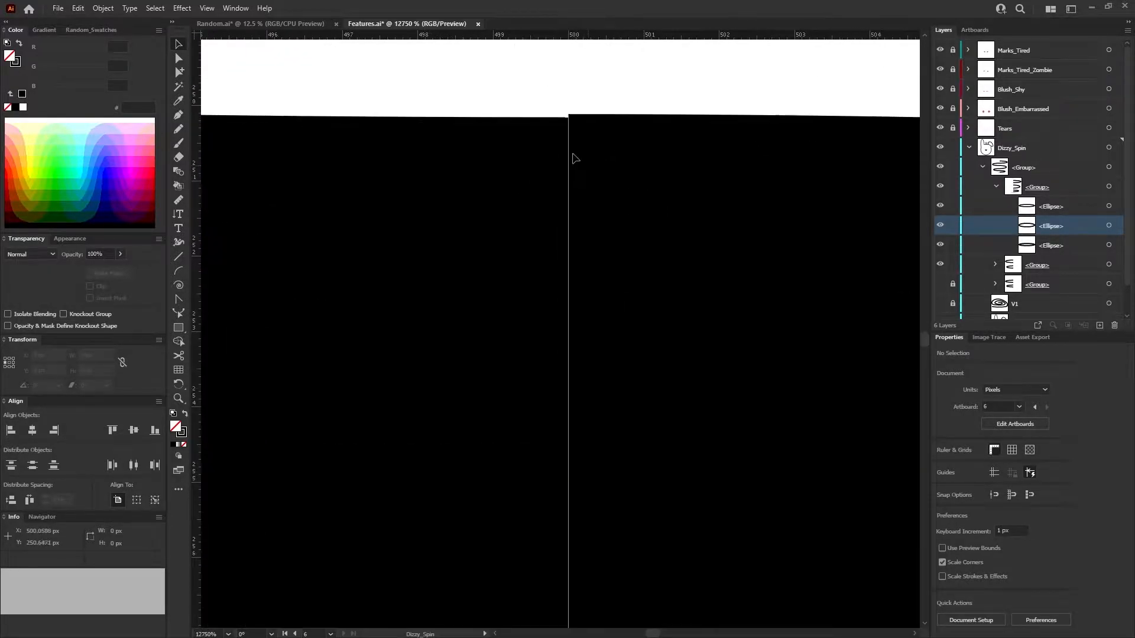
{"action": "scroll", "coordinate": [572, 160], "scroll_direction": "down", "scroll_amount": 6}
{"action": "scroll", "coordinate": [680, 287], "scroll_direction": "down", "scroll_amount": 1}
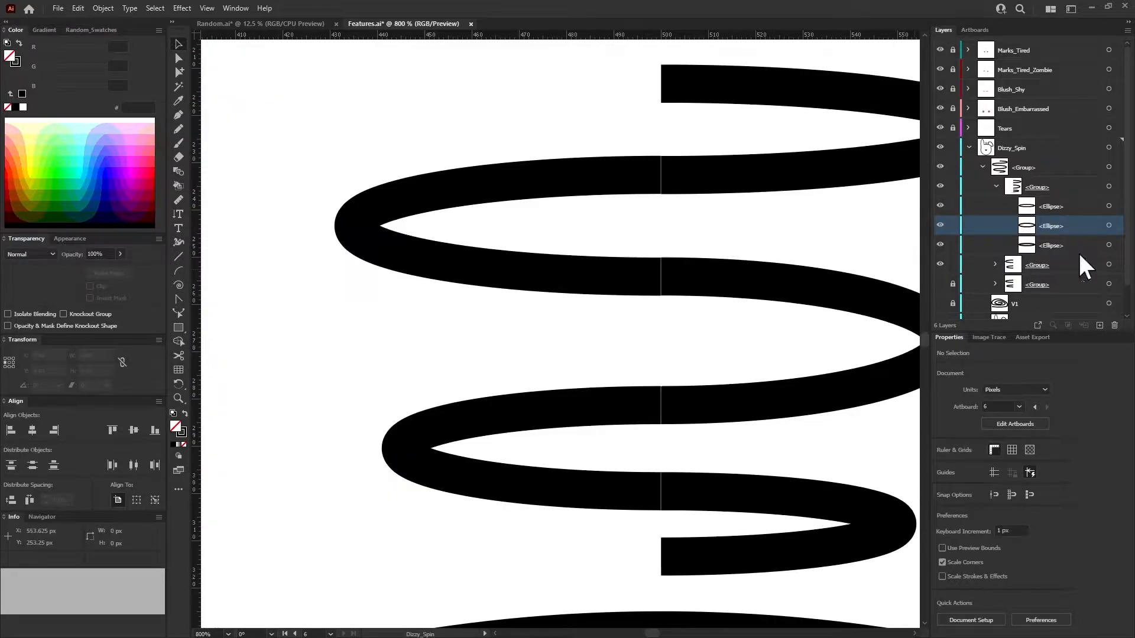
{"action": "left_click", "coordinate": [1108, 226]}
{"action": "scroll", "coordinate": [684, 256], "scroll_direction": "up", "scroll_amount": 4}
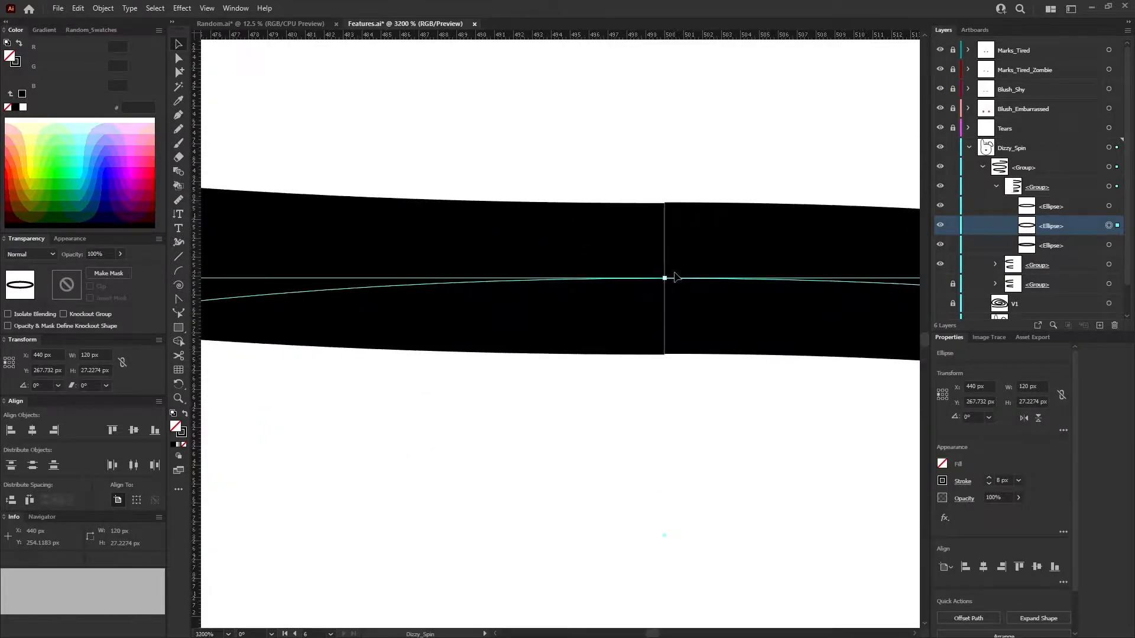
{"action": "left_click_drag", "start_coordinate": [664, 280], "coordinate": [664, 280]}
{"action": "left_click", "coordinate": [705, 401]}
{"action": "scroll", "coordinate": [704, 401], "scroll_direction": "down", "scroll_amount": 4}
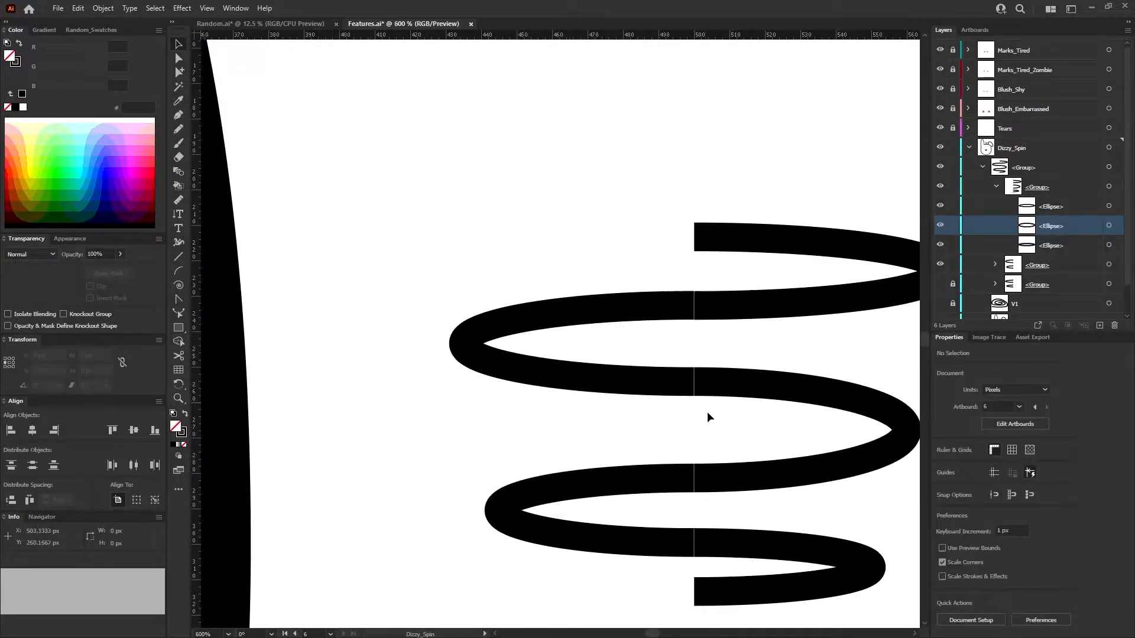
Examine the seams between the spring's halves up close and check the spring's look above the whole bunny head.
{"action": "scroll", "coordinate": [693, 519], "scroll_direction": "up", "scroll_amount": 2}
{"action": "scroll", "coordinate": [711, 479], "scroll_direction": "up", "scroll_amount": 3}
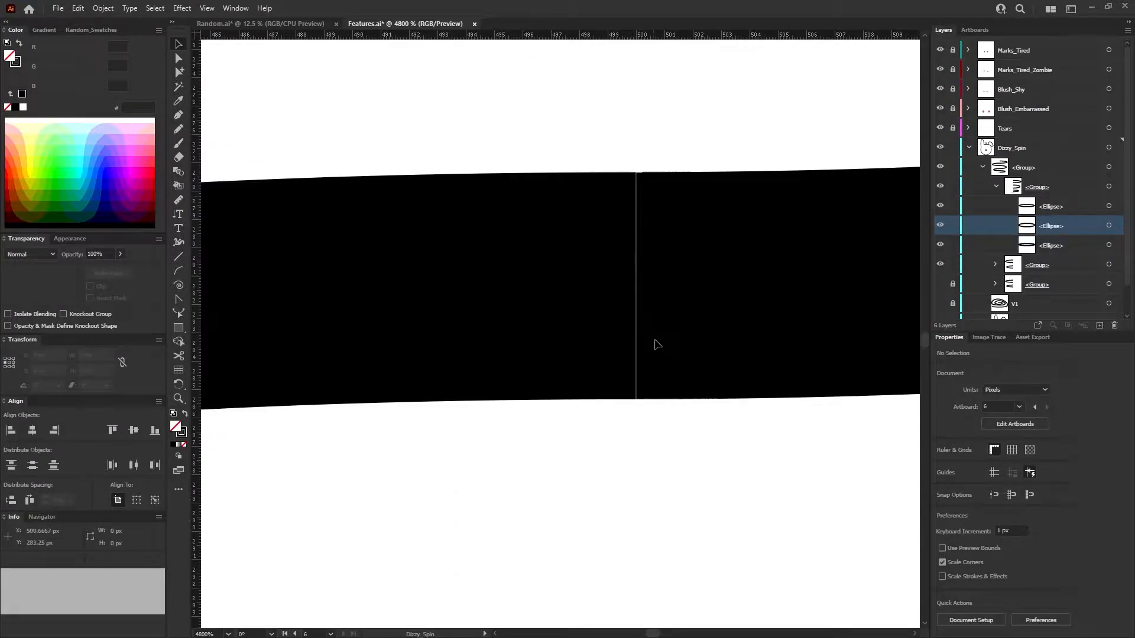
{"action": "scroll", "coordinate": [656, 339], "scroll_direction": "down", "scroll_amount": 4}
{"action": "scroll", "coordinate": [664, 463], "scroll_direction": "down", "scroll_amount": 5}
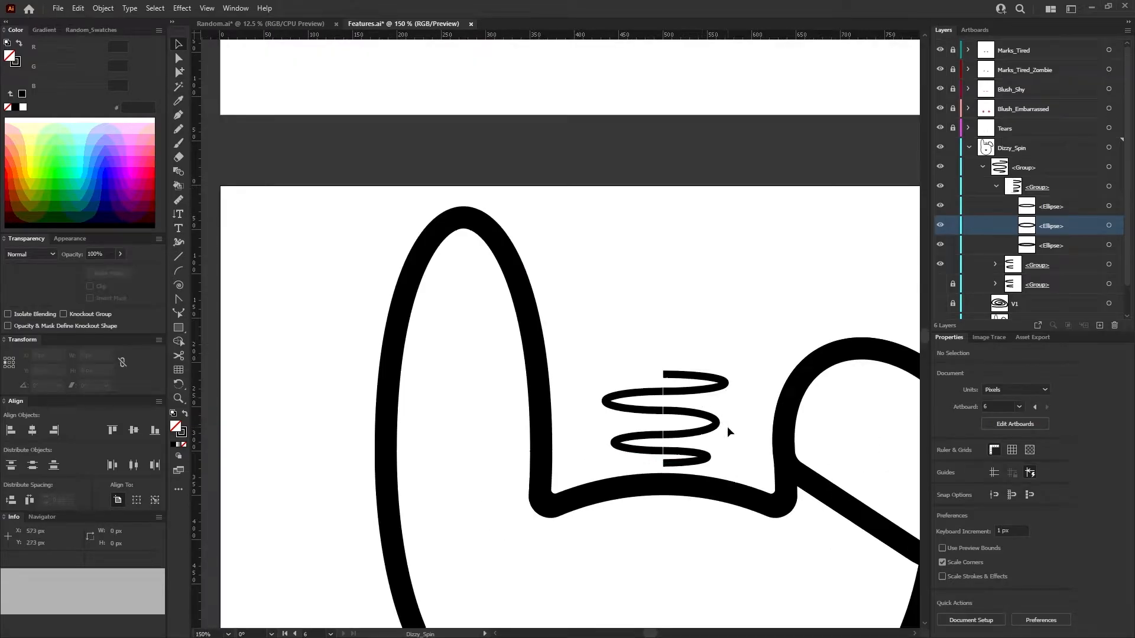
{"action": "scroll", "coordinate": [685, 445], "scroll_direction": "up", "scroll_amount": 3}
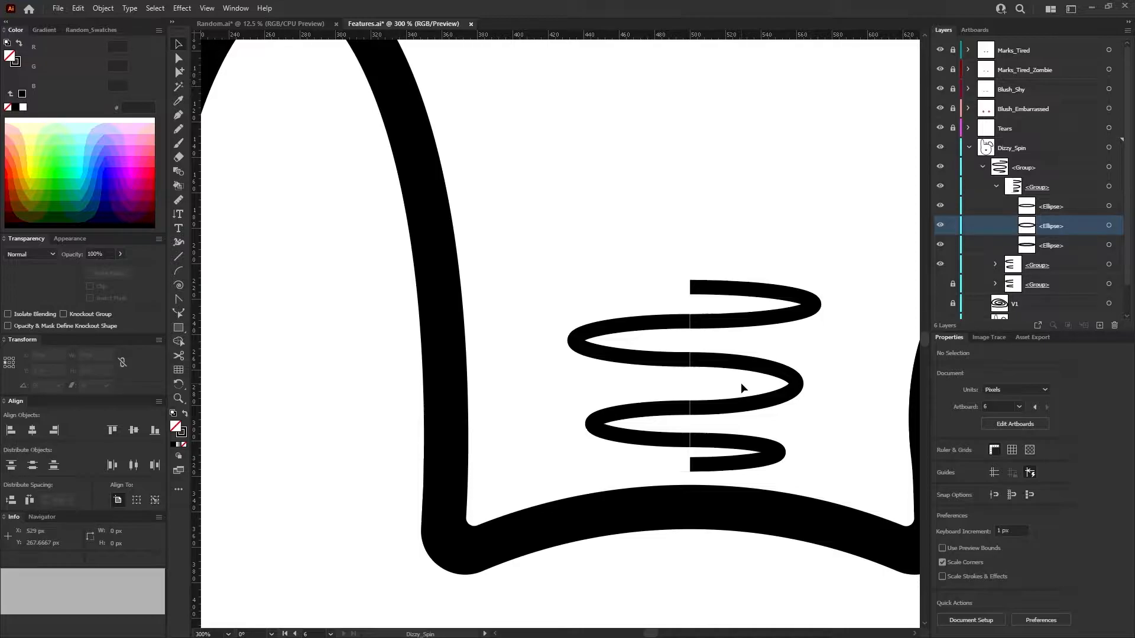
{"action": "scroll", "coordinate": [740, 382], "scroll_direction": "down", "scroll_amount": 6}
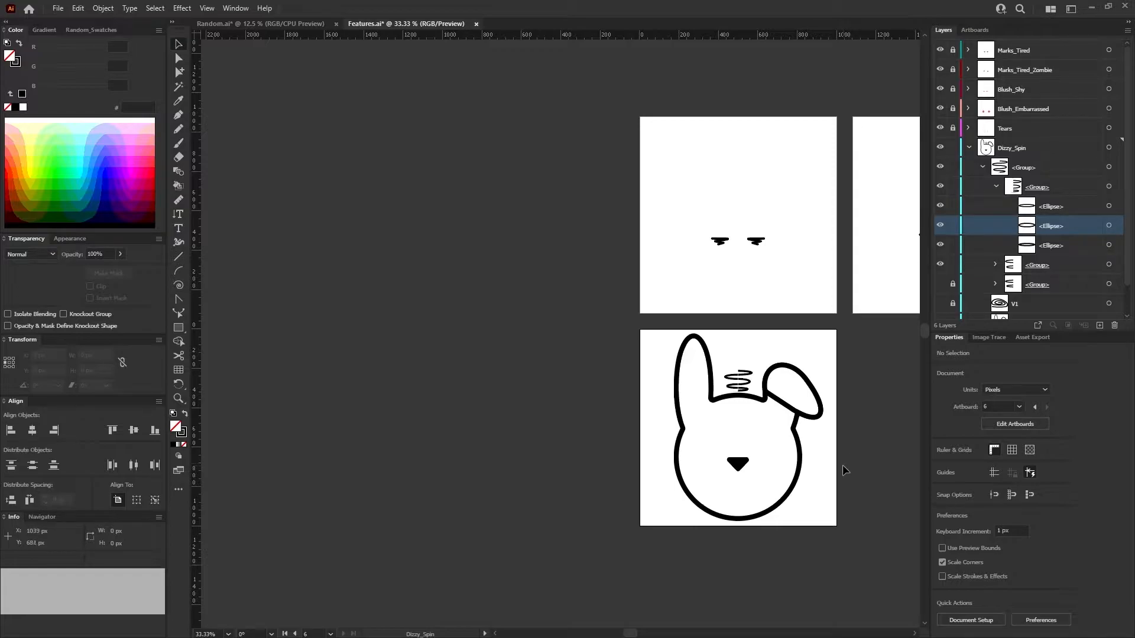
{"action": "scroll", "coordinate": [844, 466], "scroll_direction": "up", "scroll_amount": 1}
{"action": "scroll", "coordinate": [655, 351], "scroll_direction": "up", "scroll_amount": 3}
{"action": "scroll", "coordinate": [738, 334], "scroll_direction": "up", "scroll_amount": 3}
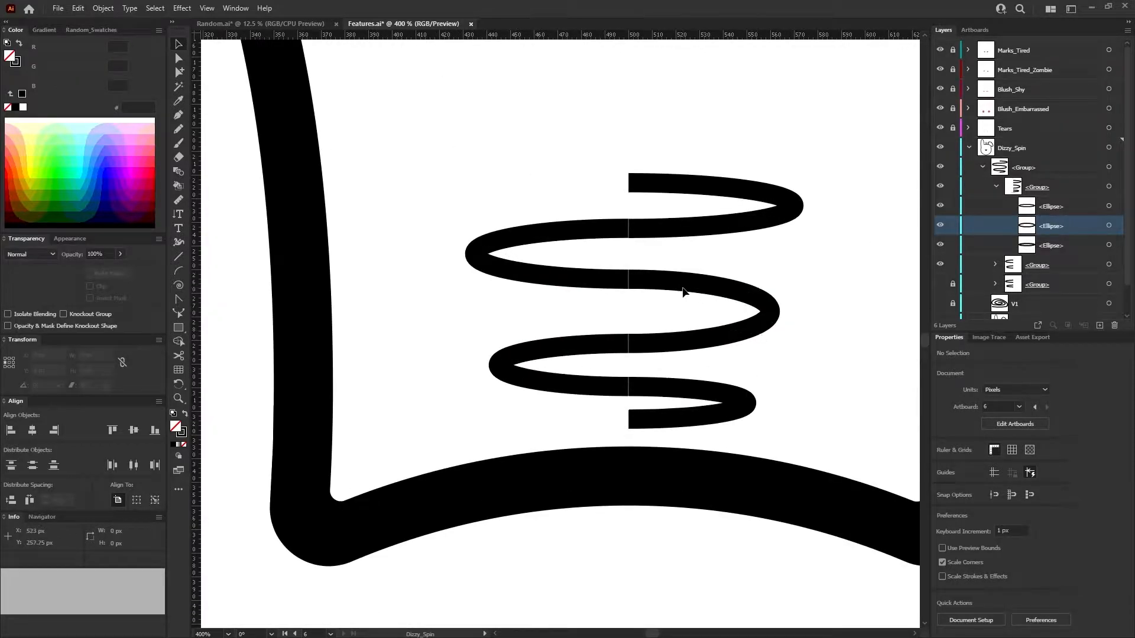
Reduce the middle right-half ellipse to about 24 px high from its top, and extend the upper left-half ellipse downward to meet it.
{"action": "left_click", "coordinate": [1106, 225]}
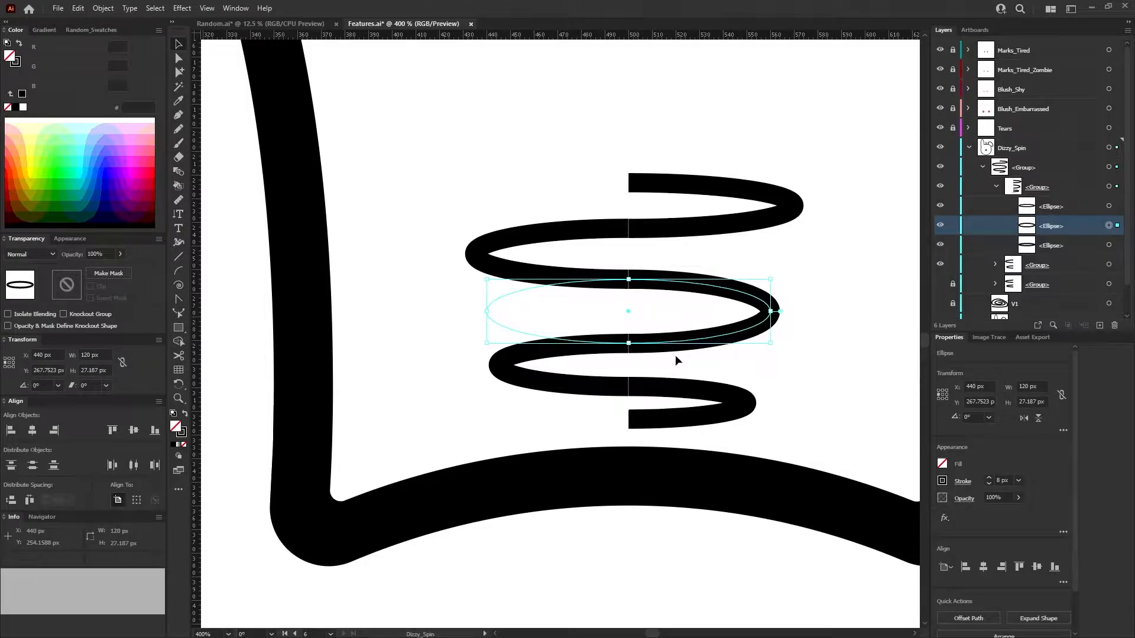
{"action": "left_click", "coordinate": [781, 275]}
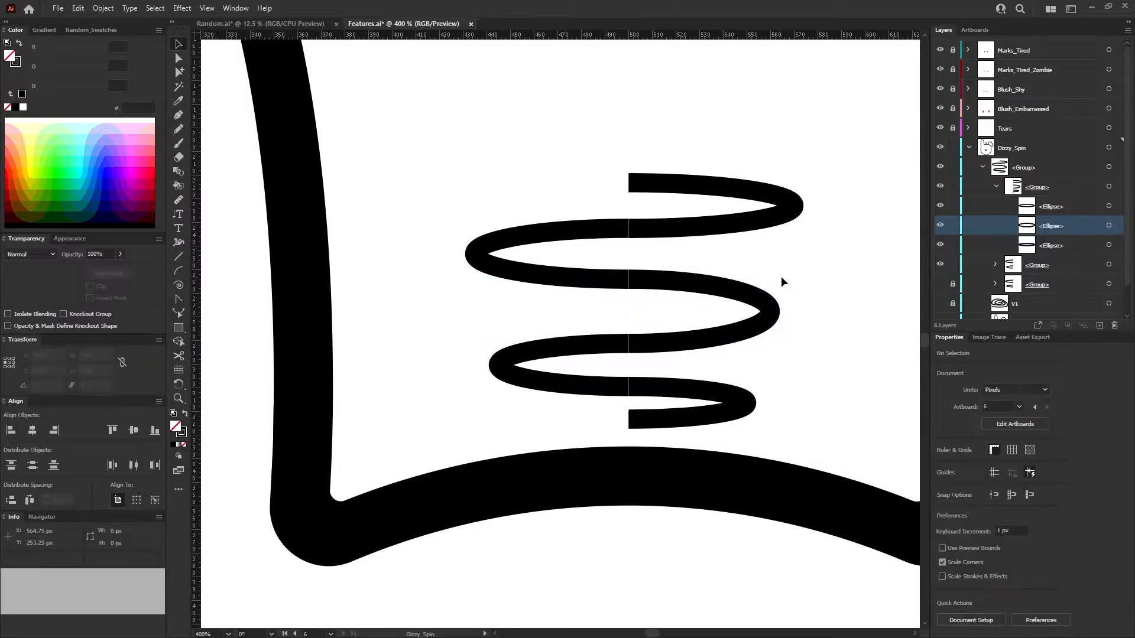
{"action": "left_click", "coordinate": [1107, 225]}
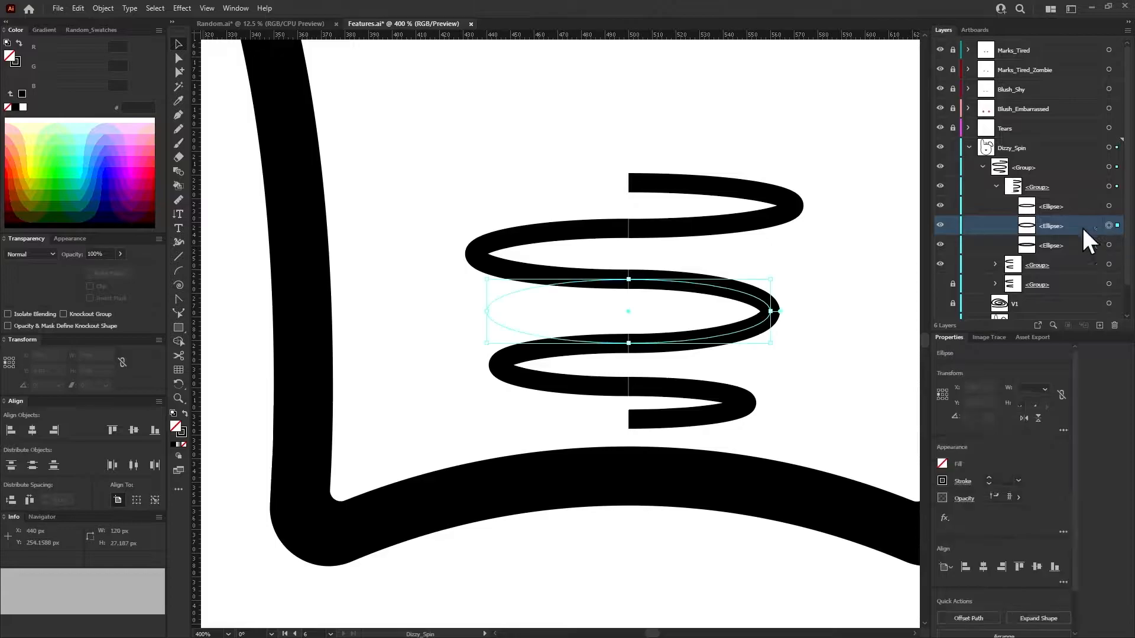
{"action": "left_click_drag", "start_coordinate": [628, 280], "coordinate": [629, 288]}
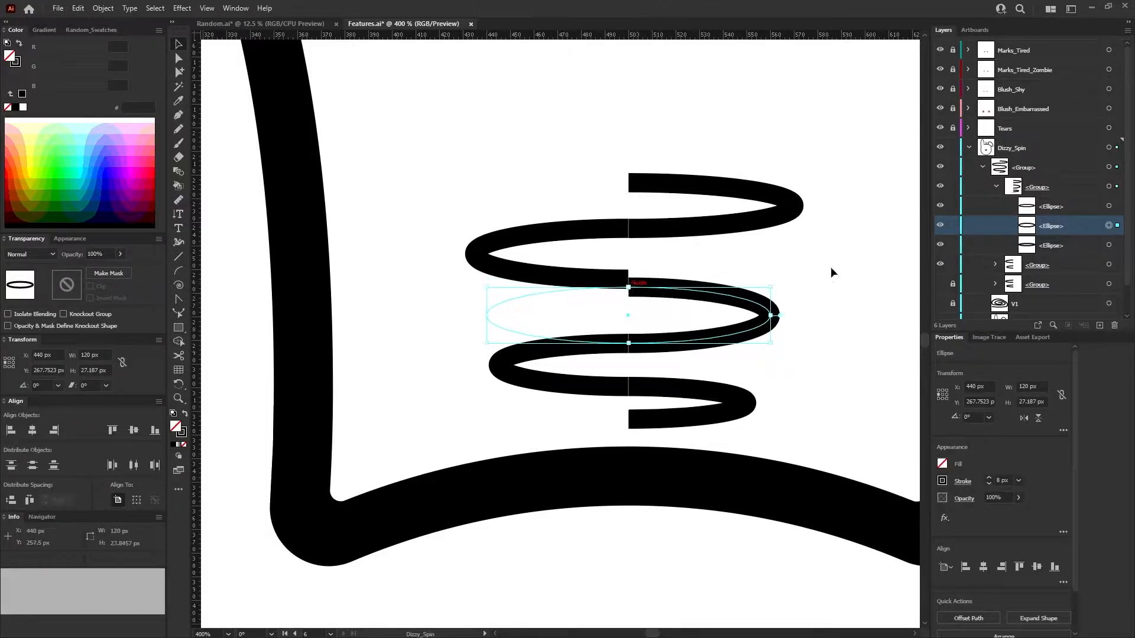
{"action": "left_click", "coordinate": [996, 264]}
{"action": "left_click", "coordinate": [1108, 284]}
{"action": "left_click_drag", "start_coordinate": [629, 279], "coordinate": [628, 288]}
{"action": "left_click", "coordinate": [821, 248]}
{"action": "scroll", "coordinate": [616, 399], "scroll_direction": "down", "scroll_amount": 3}
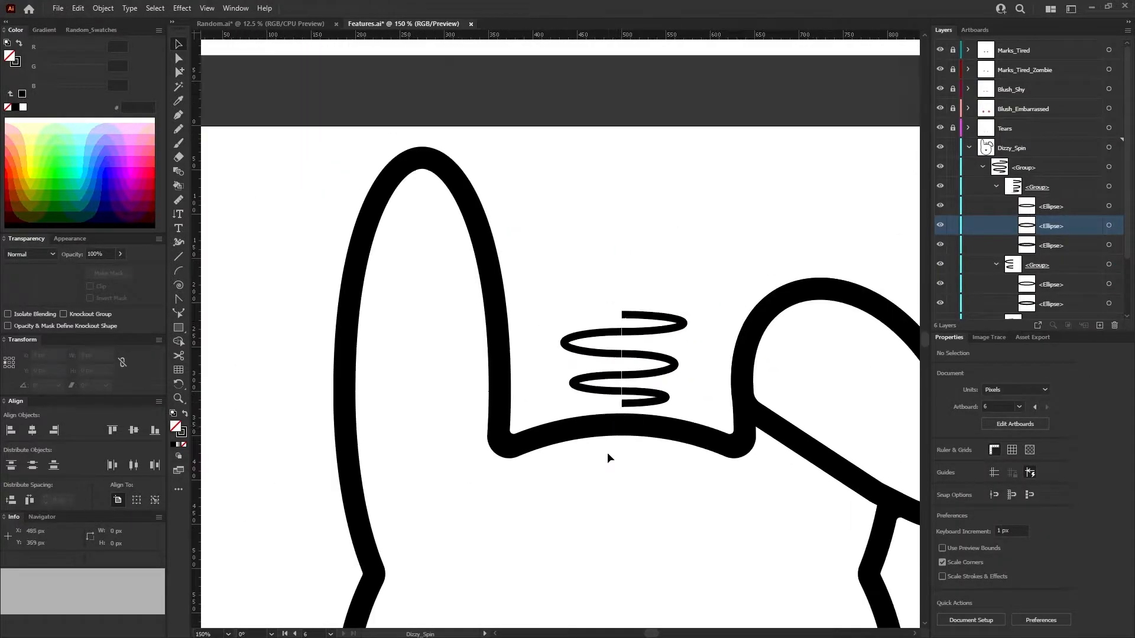
Try reshaping the middle right-half loop by pulling its outer anchor with Direct Selection, and undo each change.
{"action": "scroll", "coordinate": [608, 451], "scroll_direction": "up", "scroll_amount": 2}
{"action": "scroll", "coordinate": [644, 304], "scroll_direction": "up", "scroll_amount": 1}
{"action": "left_click", "coordinate": [1108, 225]}
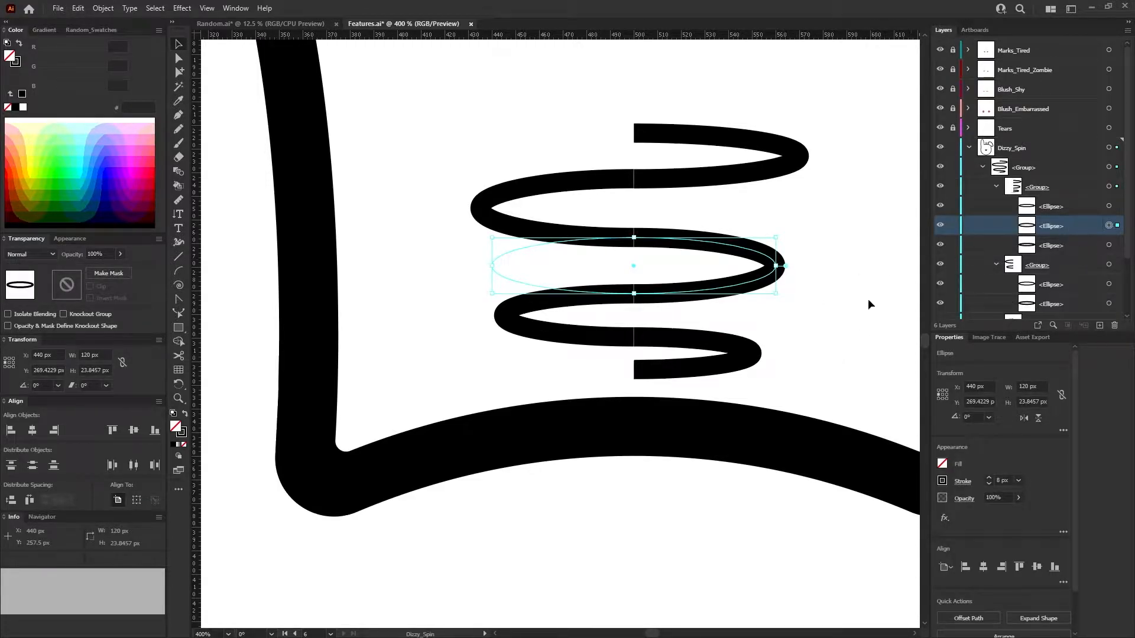
{"action": "left_click", "coordinate": [179, 58]}
{"action": "left_click_drag", "start_coordinate": [780, 264], "coordinate": [777, 261]}
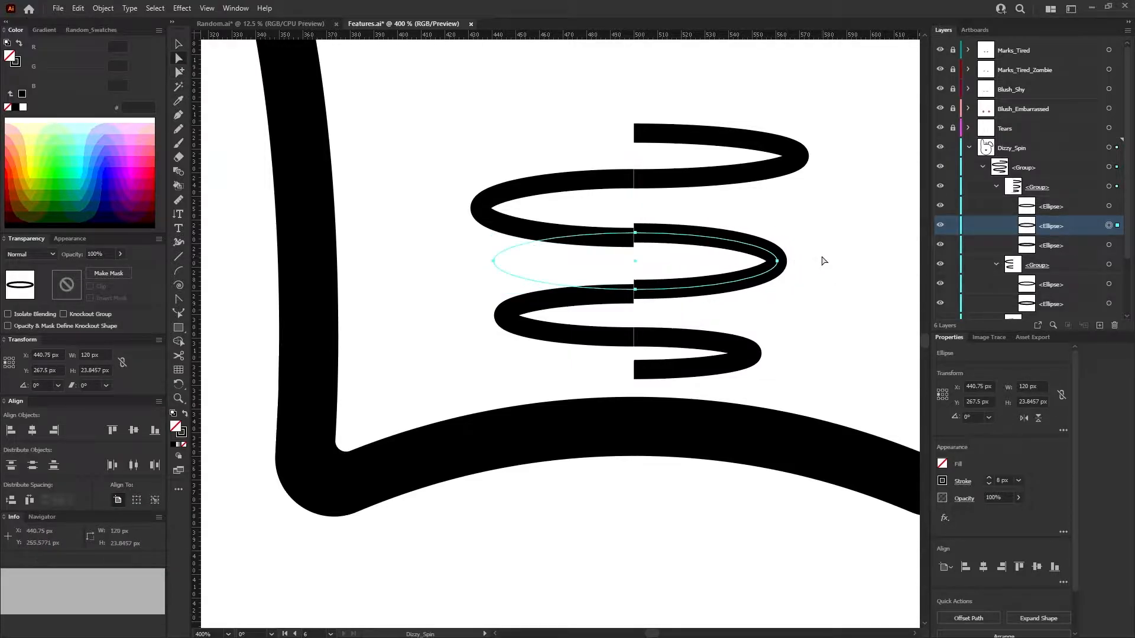
{"action": "key", "text": "ctrl+z"}
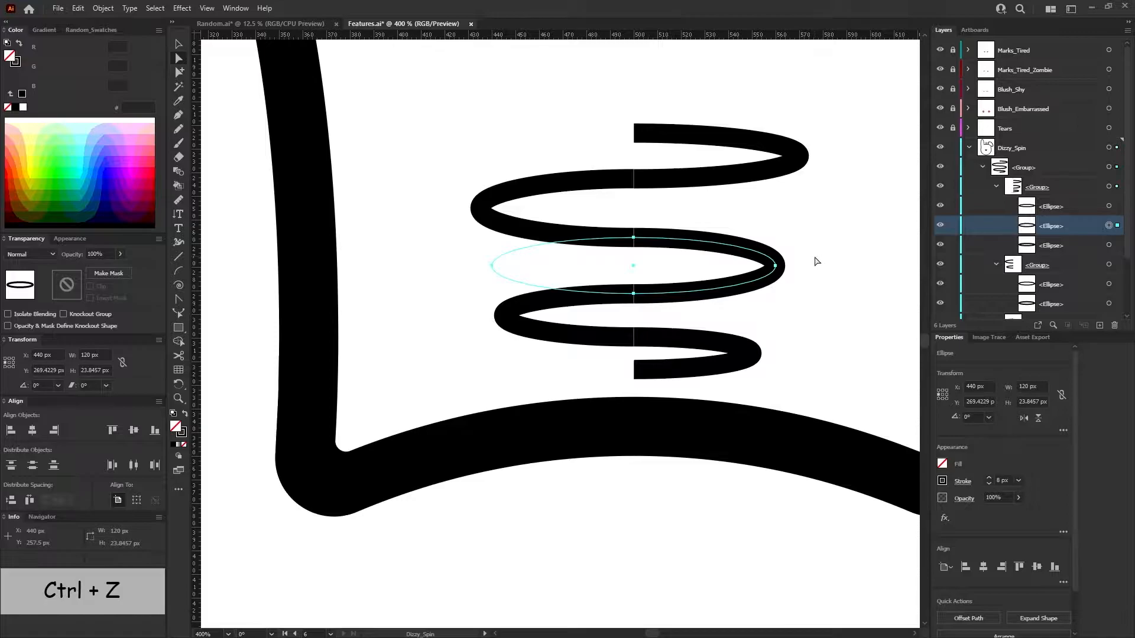
{"action": "left_click_drag", "start_coordinate": [777, 269], "coordinate": [817, 256]}
{"action": "left_click", "coordinate": [864, 316]}
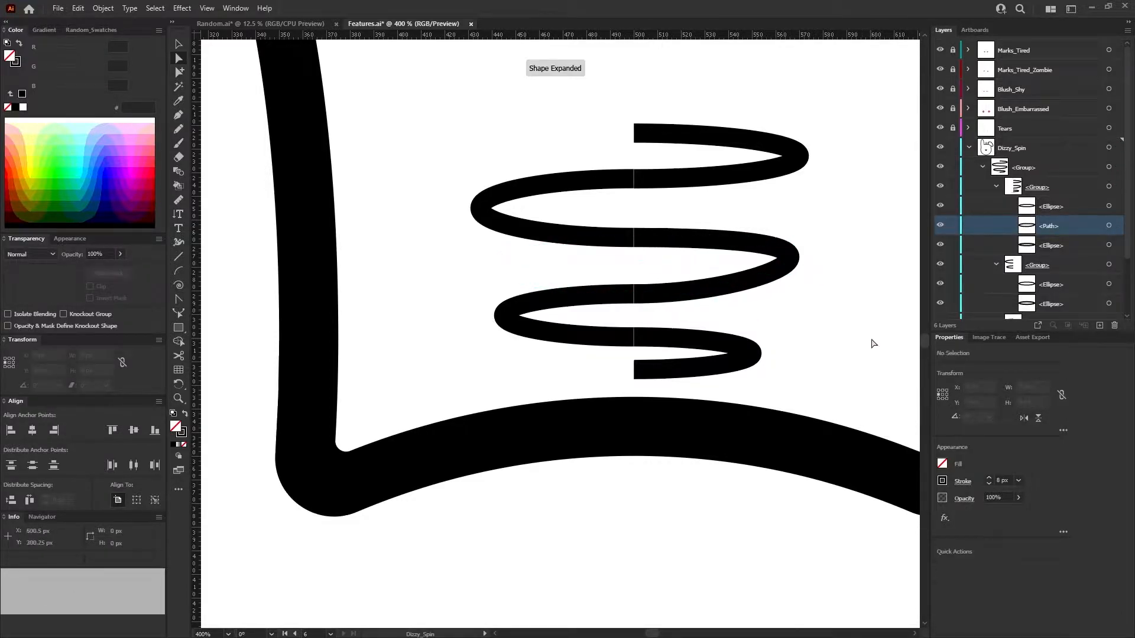
{"action": "key", "text": "ctrl+z"}
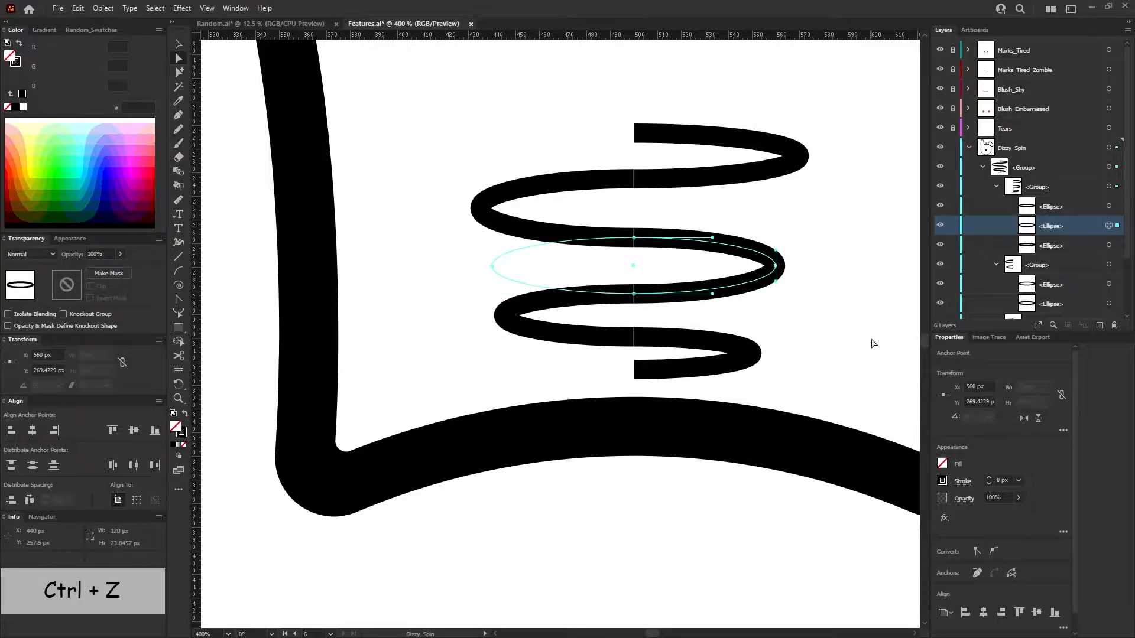
{"action": "left_click", "coordinate": [873, 344]}
Review the spring's proportions against the bunny's head and ears, both up close and at full artboard size.
{"action": "scroll", "coordinate": [739, 282], "scroll_direction": "down", "scroll_amount": 5}
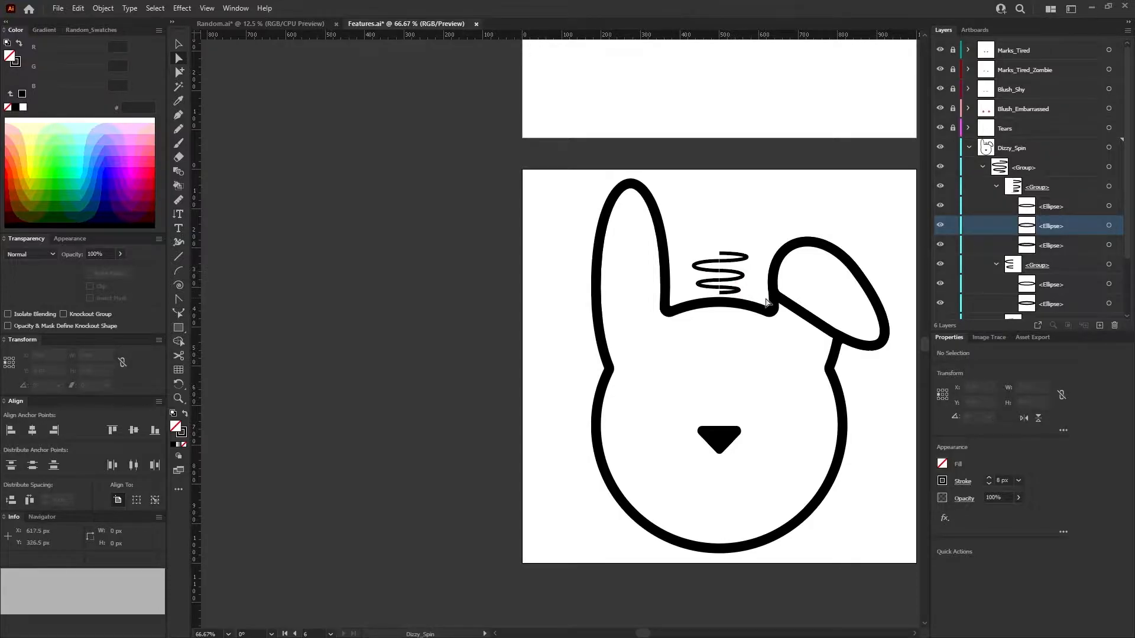
{"action": "scroll", "coordinate": [757, 293], "scroll_direction": "up", "scroll_amount": 3}
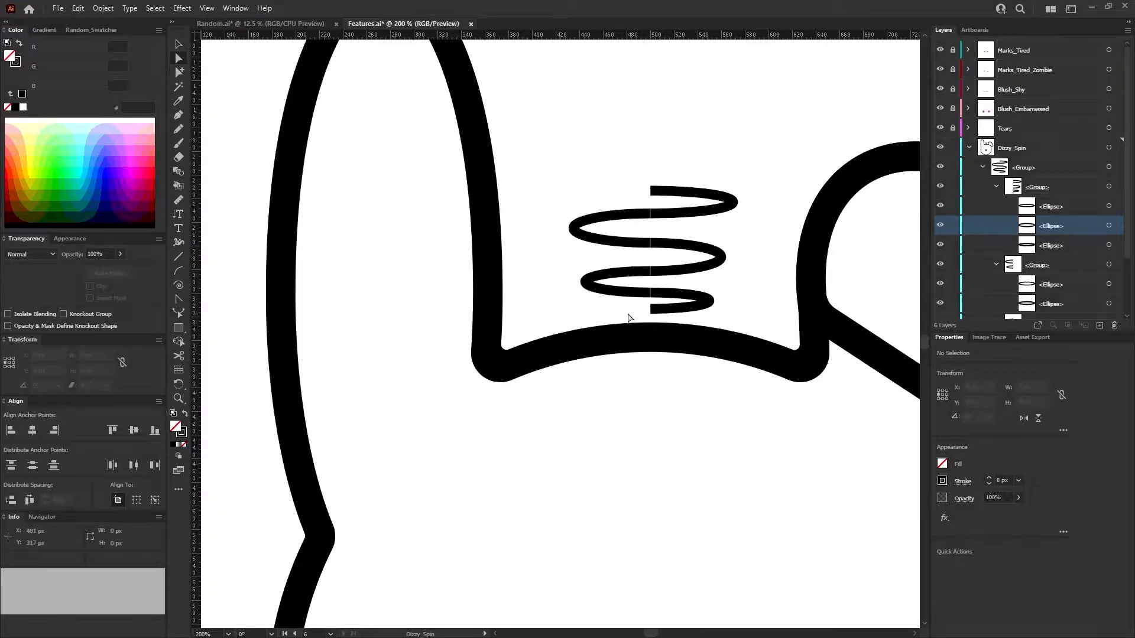
{"action": "scroll", "coordinate": [641, 316], "scroll_direction": "up", "scroll_amount": 2}
{"action": "scroll", "coordinate": [866, 276], "scroll_direction": "down", "scroll_amount": 3}
{"action": "scroll", "coordinate": [866, 276], "scroll_direction": "up", "scroll_amount": 2}
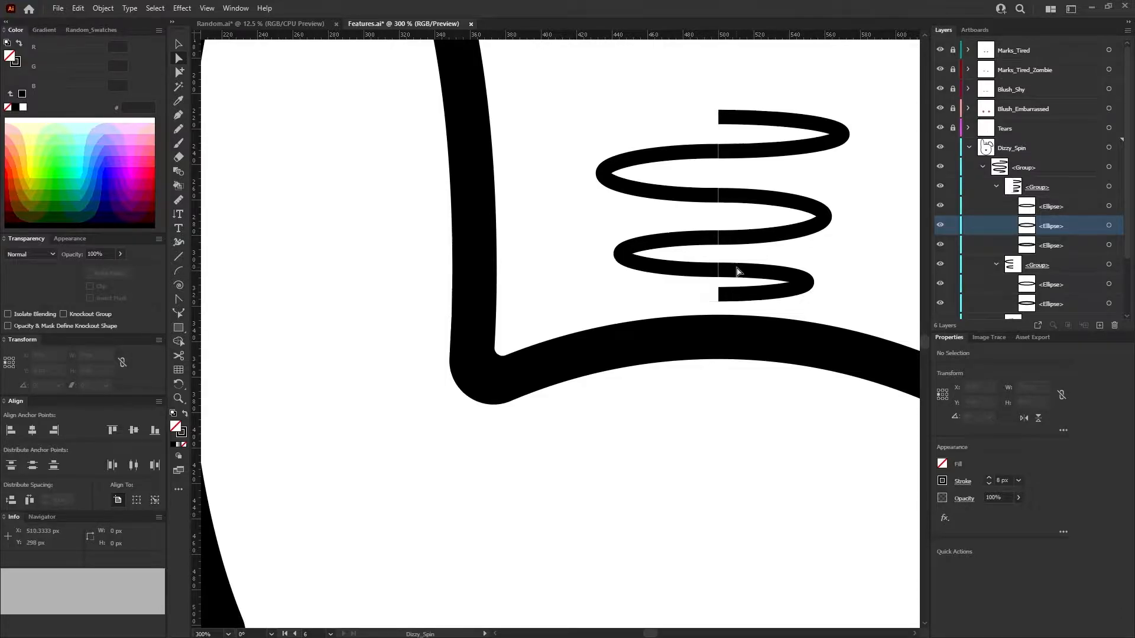
{"action": "scroll", "coordinate": [792, 242], "scroll_direction": "down", "scroll_amount": 7}
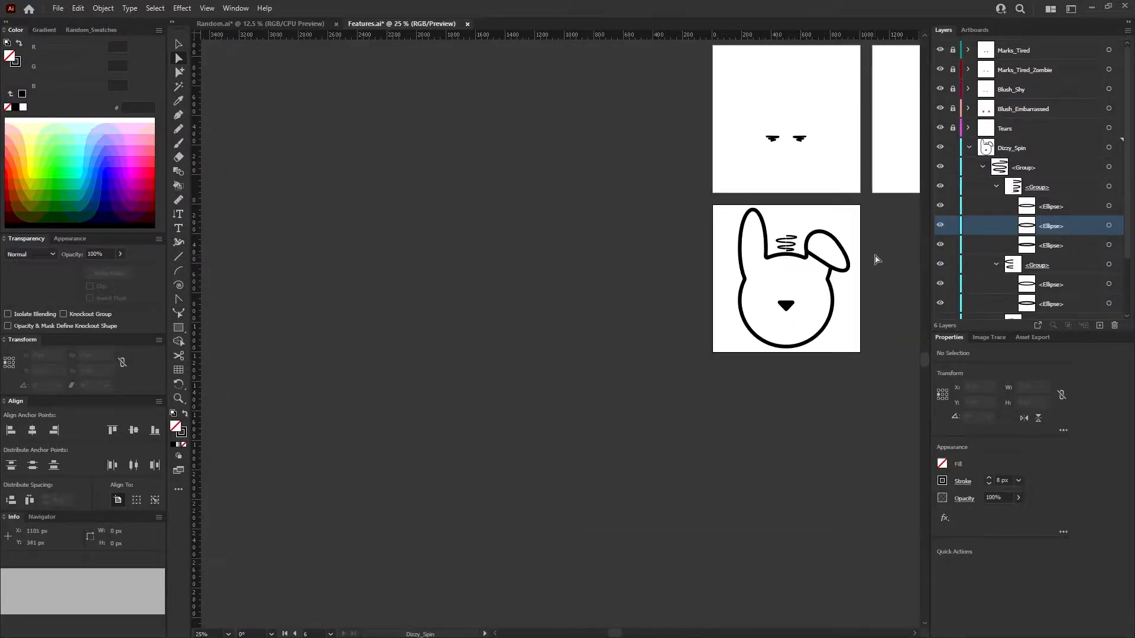
{"action": "scroll", "coordinate": [884, 258], "scroll_direction": "up", "scroll_amount": 2}
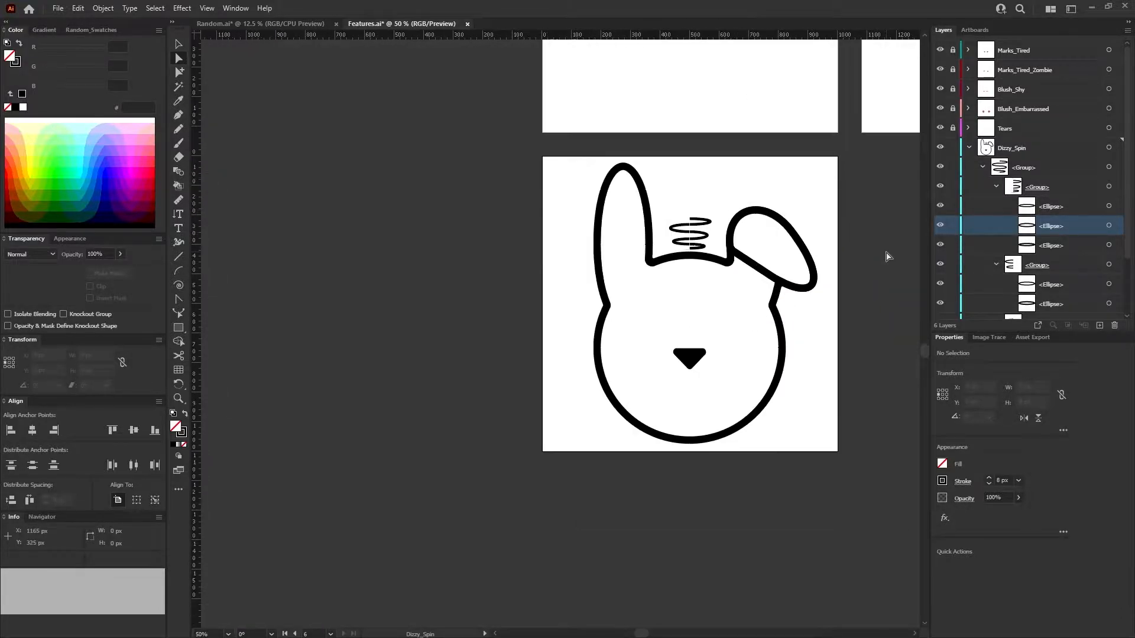
Collapse the spring group in the Dizzy_Spin layer and show the V1 artwork alongside it.
{"action": "left_click", "coordinate": [995, 186]}
{"action": "left_click", "coordinate": [982, 168]}
{"action": "left_click_drag", "start_coordinate": [940, 205], "coordinate": [939, 188]}
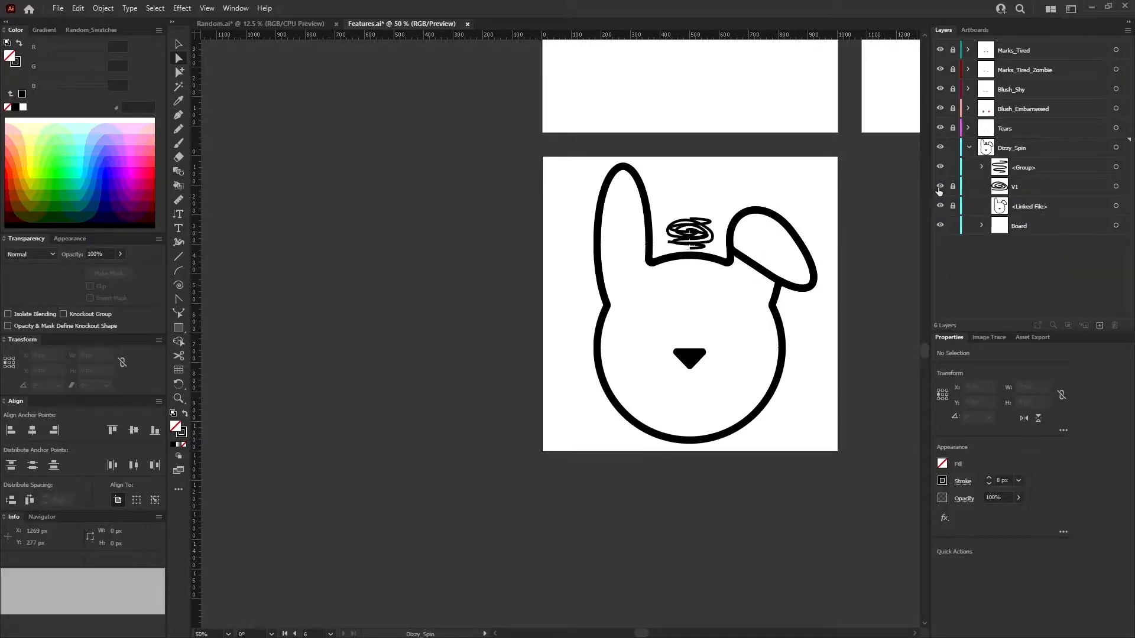
Compare the spring group with the V1 artwork by toggling the group's visibility, and hide V1.
{"action": "left_click", "coordinate": [938, 167]}
{"action": "left_click", "coordinate": [938, 167]}
{"action": "left_click", "coordinate": [942, 186]}
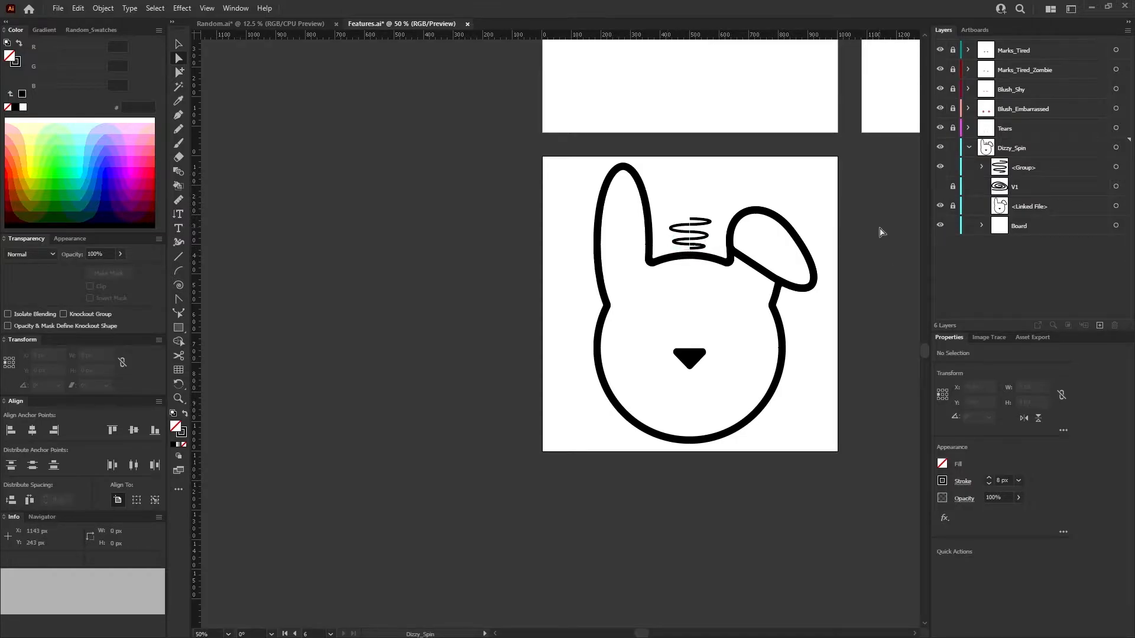
Swap the upper and lower anchors of the middle right-half loop to pinch it toward its outer tip.
{"action": "scroll", "coordinate": [683, 233], "scroll_direction": "up", "scroll_amount": 4}
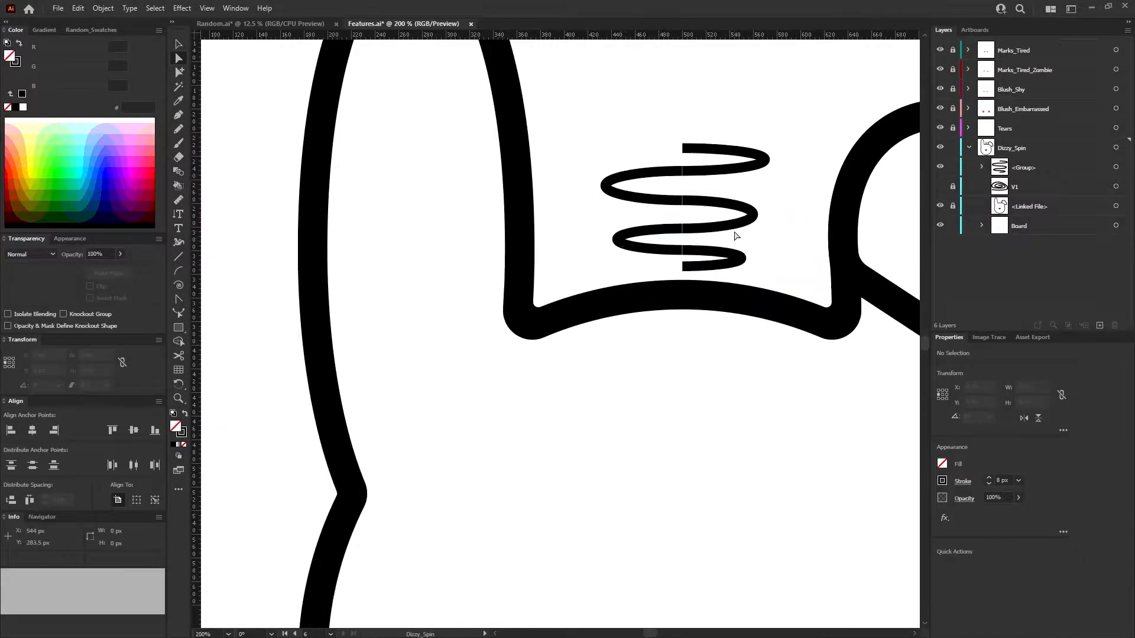
{"action": "scroll", "coordinate": [736, 236], "scroll_direction": "up", "scroll_amount": 1}
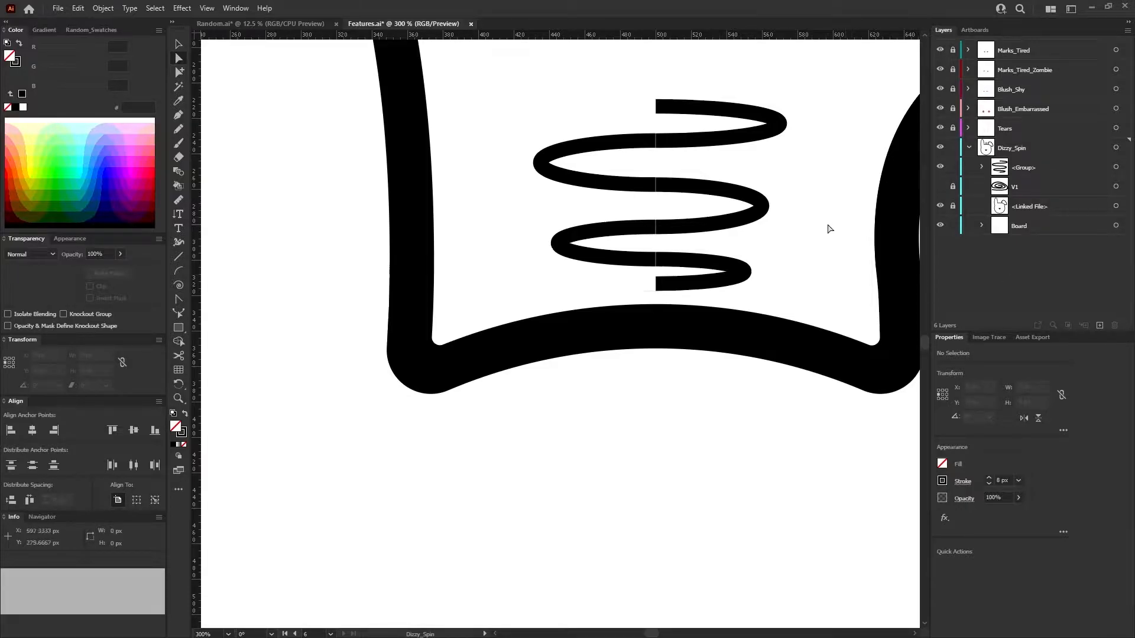
{"action": "scroll", "coordinate": [758, 168], "scroll_direction": "up", "scroll_amount": 1}
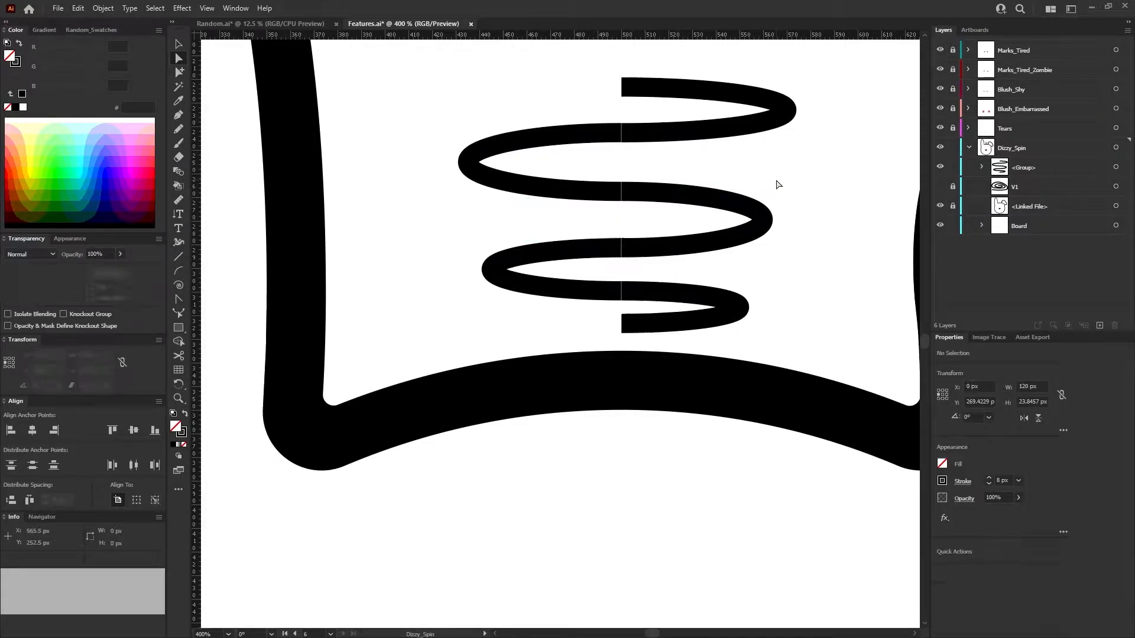
{"action": "left_click", "coordinate": [622, 192]}
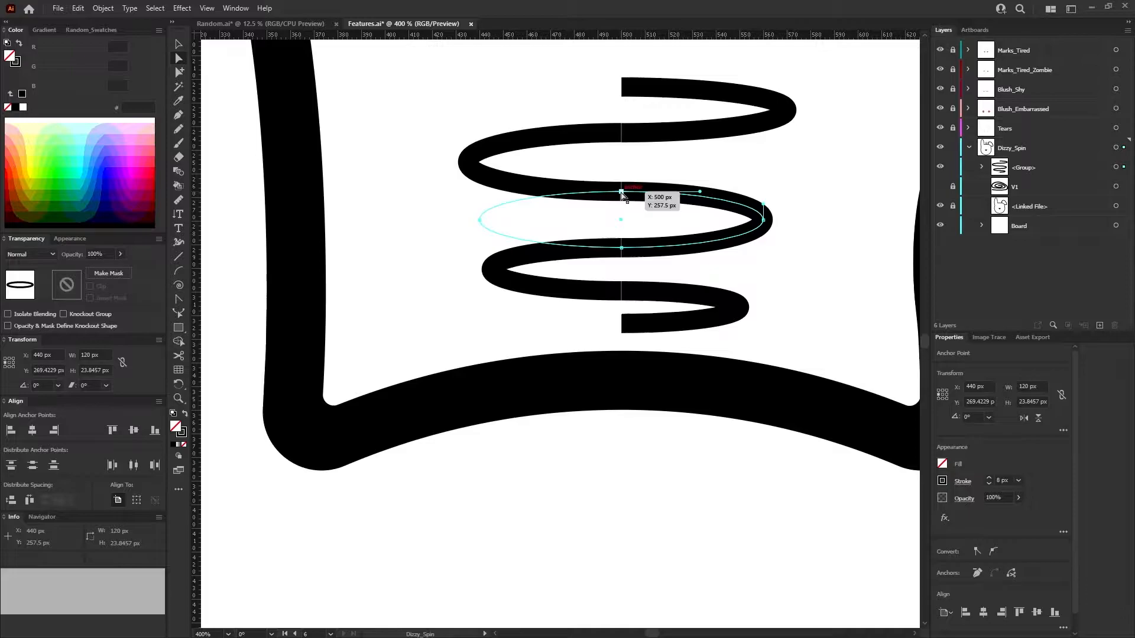
{"action": "mouse_move", "coordinate": [622, 192]}
{"action": "left_mouse_down"}
{"action": "mouse_move", "coordinate": [624, 266]}
{"action": "mouse_move", "coordinate": [622, 190]}
{"action": "left_mouse_up"}
{"action": "left_click_drag", "start_coordinate": [624, 268], "coordinate": [625, 253]}
{"action": "left_click", "coordinate": [804, 232]}
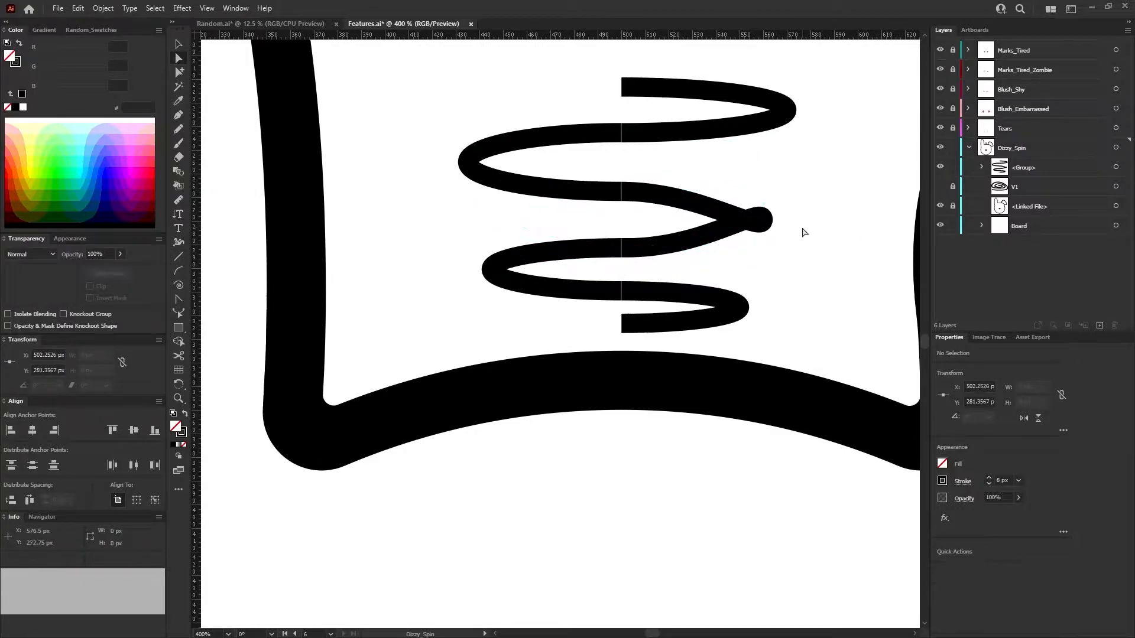
Swap the upper and lower anchors of the upper left-half loop so it narrows into a pinched tip.
{"action": "scroll", "coordinate": [594, 109], "scroll_direction": "up", "scroll_amount": 1}
{"action": "left_click", "coordinate": [578, 150]}
{"action": "left_click", "coordinate": [609, 123]}
{"action": "left_click", "coordinate": [616, 147]}
{"action": "left_click", "coordinate": [493, 153]}
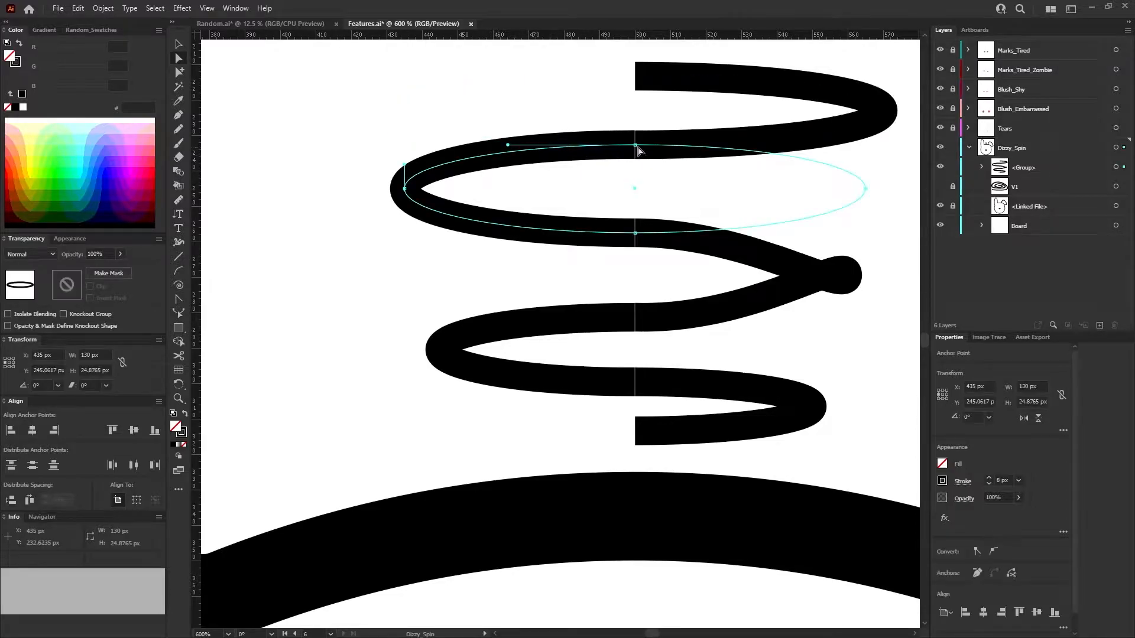
{"action": "left_click_drag", "start_coordinate": [638, 149], "coordinate": [642, 234]}
{"action": "left_click", "coordinate": [507, 231]}
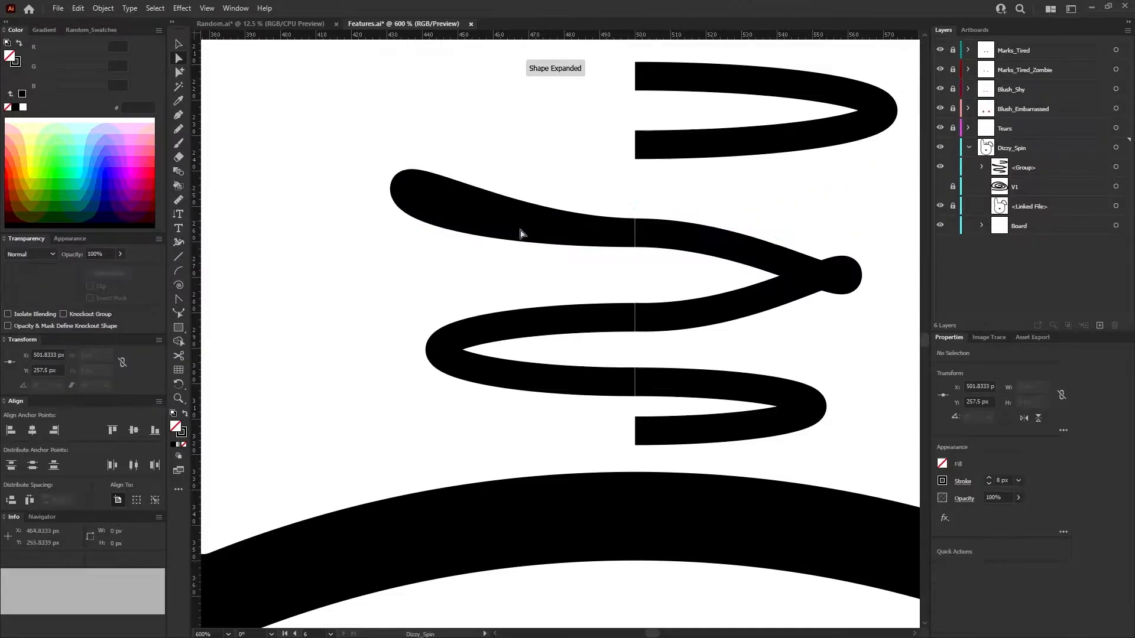
{"action": "left_click", "coordinate": [552, 229]}
{"action": "left_click_drag", "start_coordinate": [637, 234], "coordinate": [644, 148]}
{"action": "left_click", "coordinate": [701, 172]}
{"action": "scroll", "coordinate": [701, 172], "scroll_direction": "down", "scroll_amount": 5}
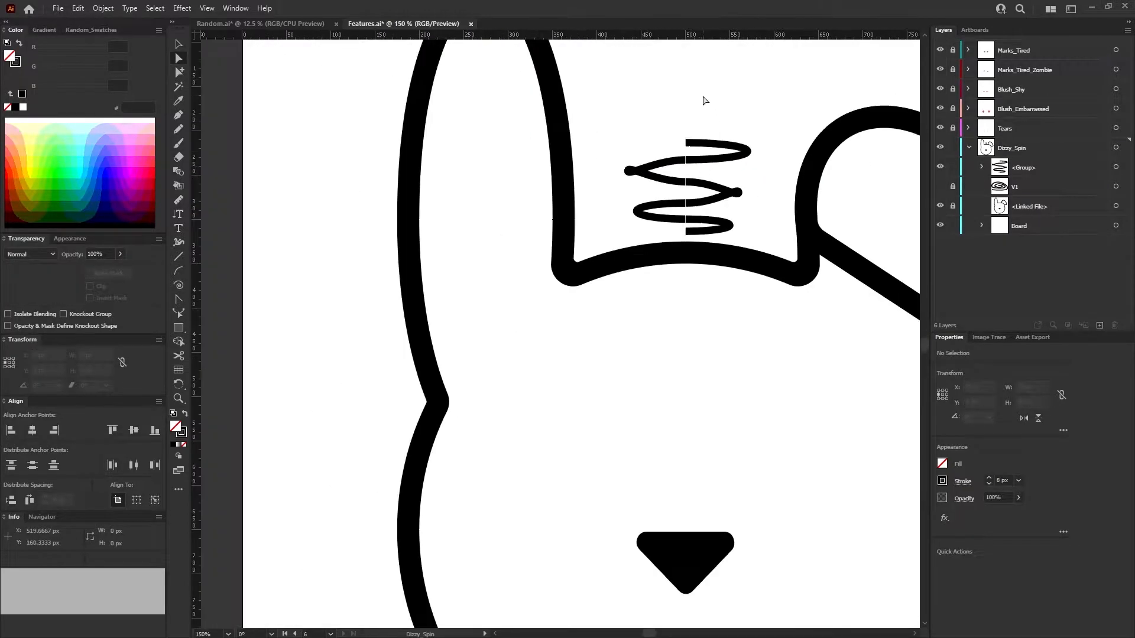
Exchange the top right-half loop's upper and lower anchors to give it the same pinched tip.
{"action": "scroll", "coordinate": [704, 101], "scroll_direction": "up", "scroll_amount": 3}
{"action": "left_click", "coordinate": [691, 216]}
{"action": "left_click_drag", "start_coordinate": [669, 217], "coordinate": [672, 179]}
{"action": "key", "text": "ctrl+shift+a"}
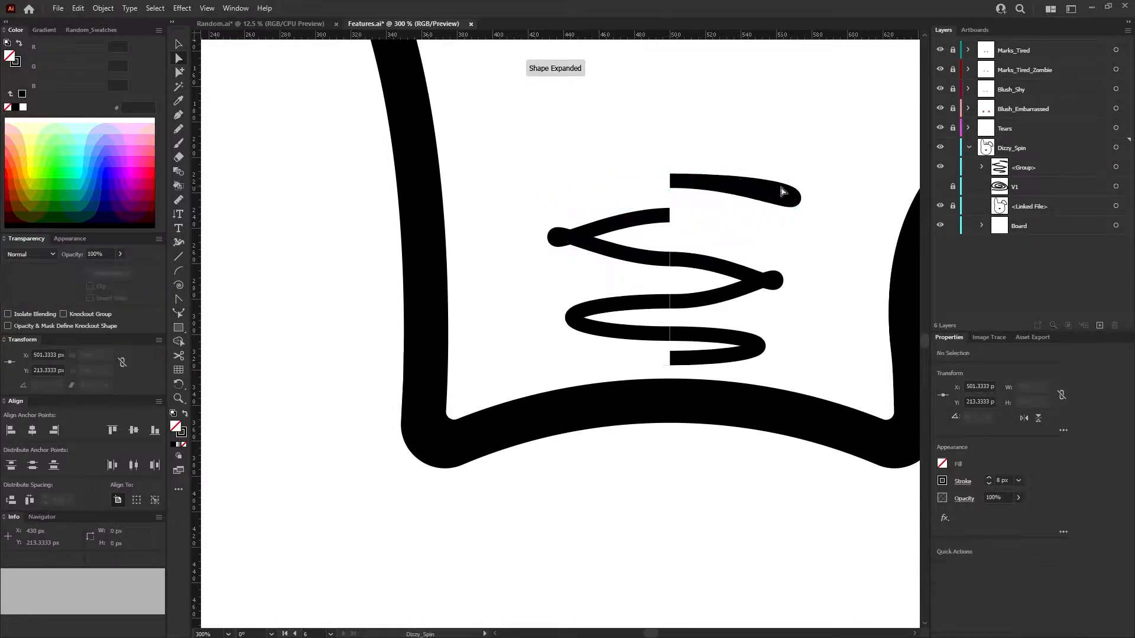
{"action": "left_click", "coordinate": [671, 181]}
{"action": "left_click_drag", "start_coordinate": [673, 184], "coordinate": [673, 216]}
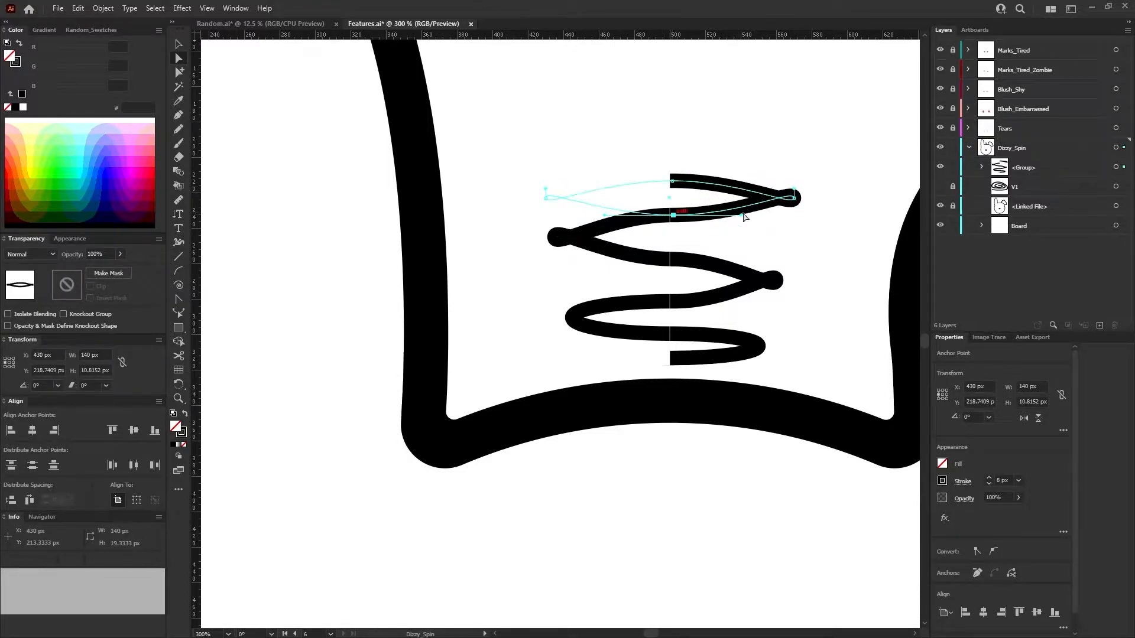
{"action": "key", "text": "ctrl+shift+a"}
{"action": "scroll", "coordinate": [689, 354], "scroll_direction": "down", "scroll_amount": 5}
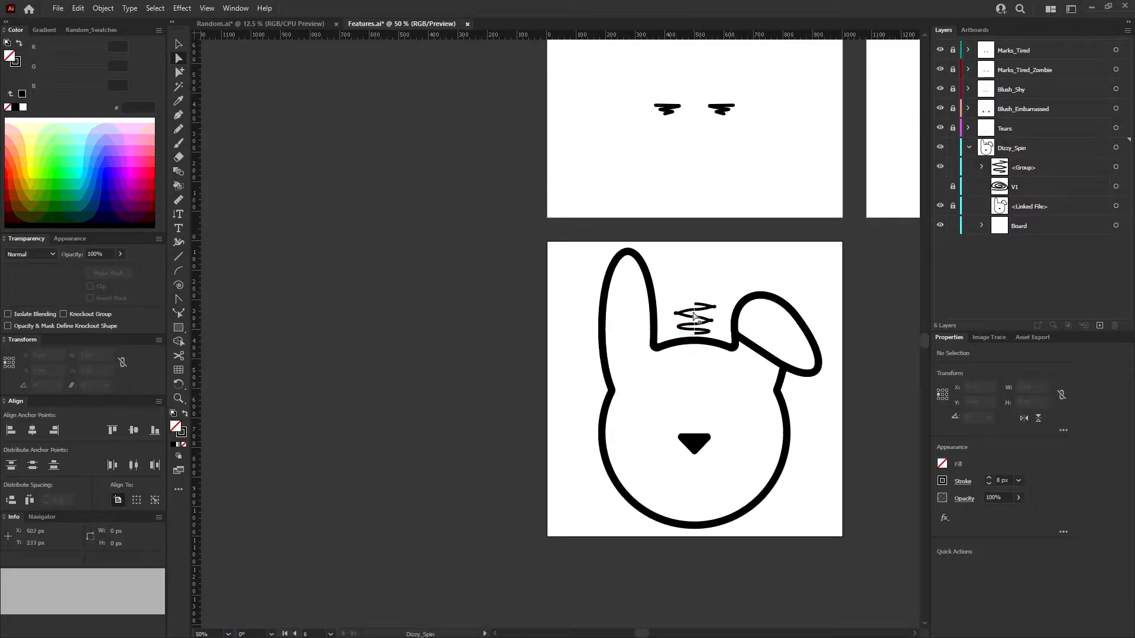
Pinch the lower left-half loop by swapping its upper and lower anchors.
{"action": "scroll", "coordinate": [698, 313], "scroll_direction": "up", "scroll_amount": 5}
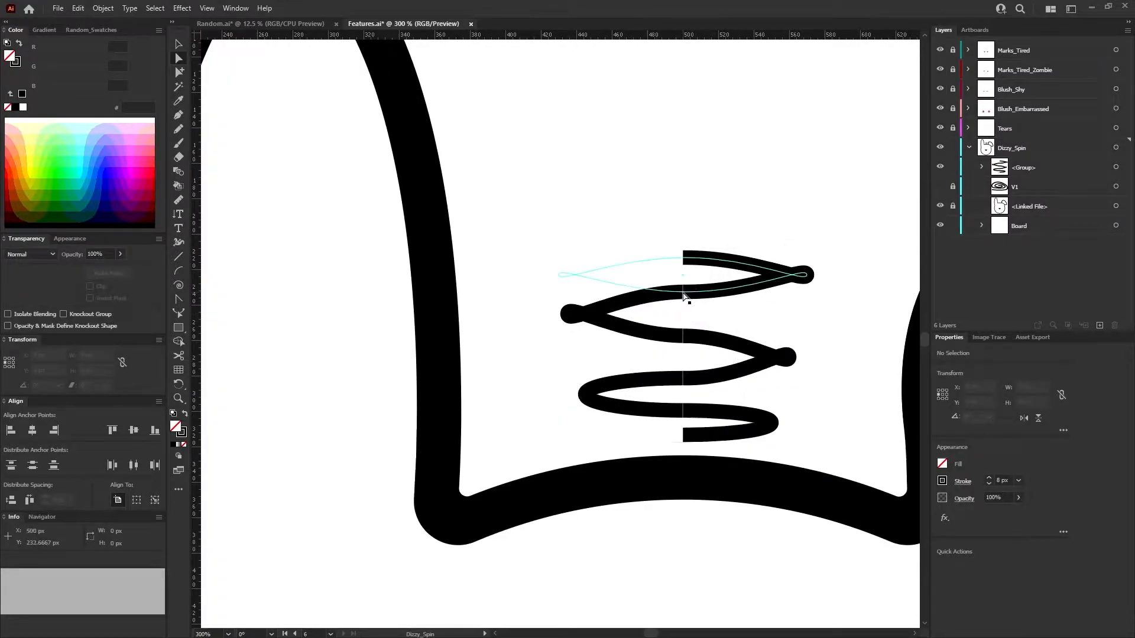
{"action": "left_click", "coordinate": [678, 385]}
{"action": "left_click", "coordinate": [688, 384]}
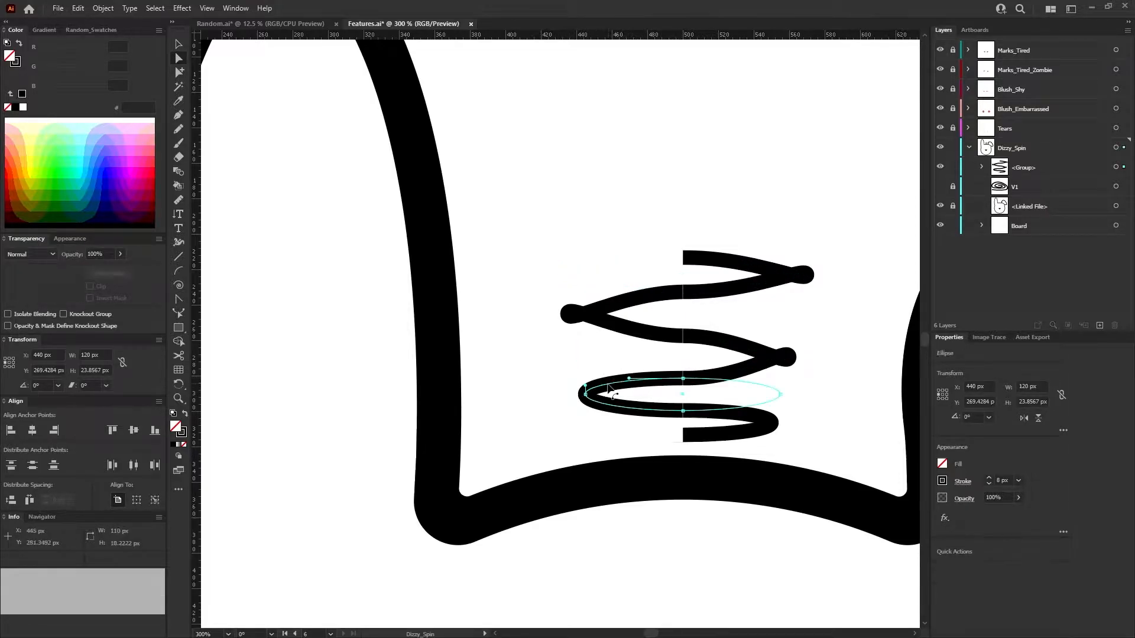
{"action": "mouse_move", "coordinate": [683, 379]}
{"action": "left_mouse_down"}
{"action": "mouse_move", "coordinate": [683, 416]}
{"action": "mouse_move", "coordinate": [686, 377]}
{"action": "left_mouse_up"}
{"action": "left_click", "coordinate": [623, 410]}
{"action": "key", "text": "ctrl+z"}
{"action": "key", "text": "ctrl+z"}
{"action": "key", "text": "ctrl+z"}
{"action": "left_click", "coordinate": [811, 322]}
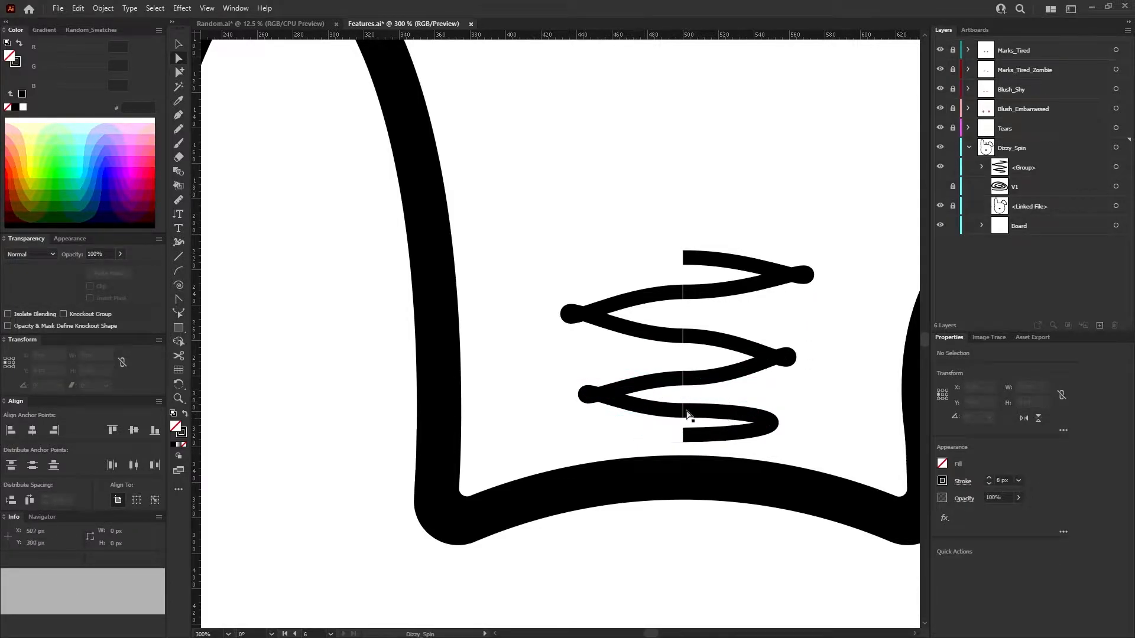
Exchange the two joints of the lower left-half loop so the neighbouring right-half loops cross each other.
{"action": "left_click", "coordinate": [652, 412]}
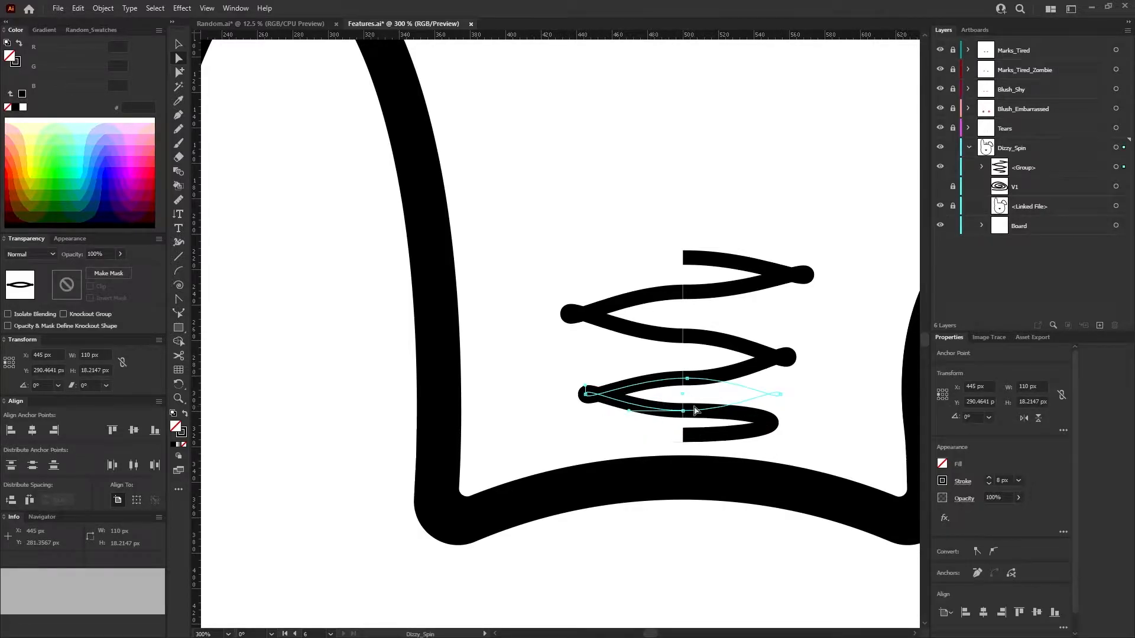
{"action": "left_click_drag", "start_coordinate": [684, 417], "coordinate": [685, 379]}
{"action": "left_click", "coordinate": [684, 419], "text": "shift"}
{"action": "left_click_drag", "start_coordinate": [685, 412], "coordinate": [684, 407]}
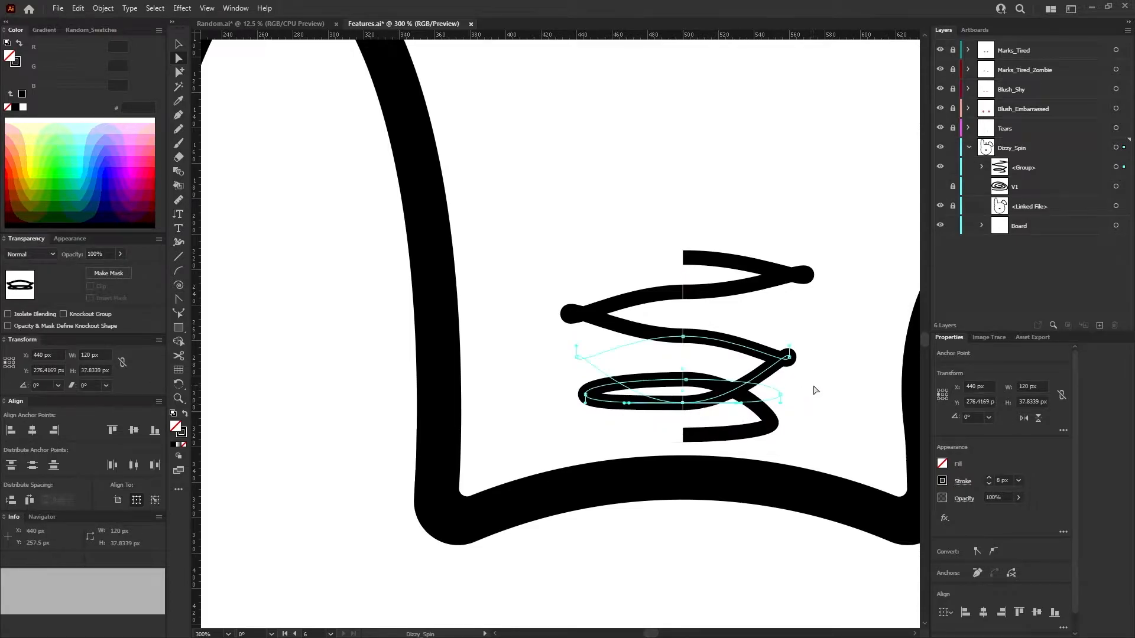
Lower the joint between the upper left-half and middle right-half loops, keeping both loops' anchors aligned.
{"action": "left_click", "coordinate": [699, 319]}
{"action": "mouse_move", "coordinate": [668, 352]}
{"action": "left_mouse_down"}
{"action": "mouse_move", "coordinate": [684, 363]}
{"action": "mouse_move", "coordinate": [682, 333]}
{"action": "mouse_move", "coordinate": [683, 349]}
{"action": "left_mouse_up"}
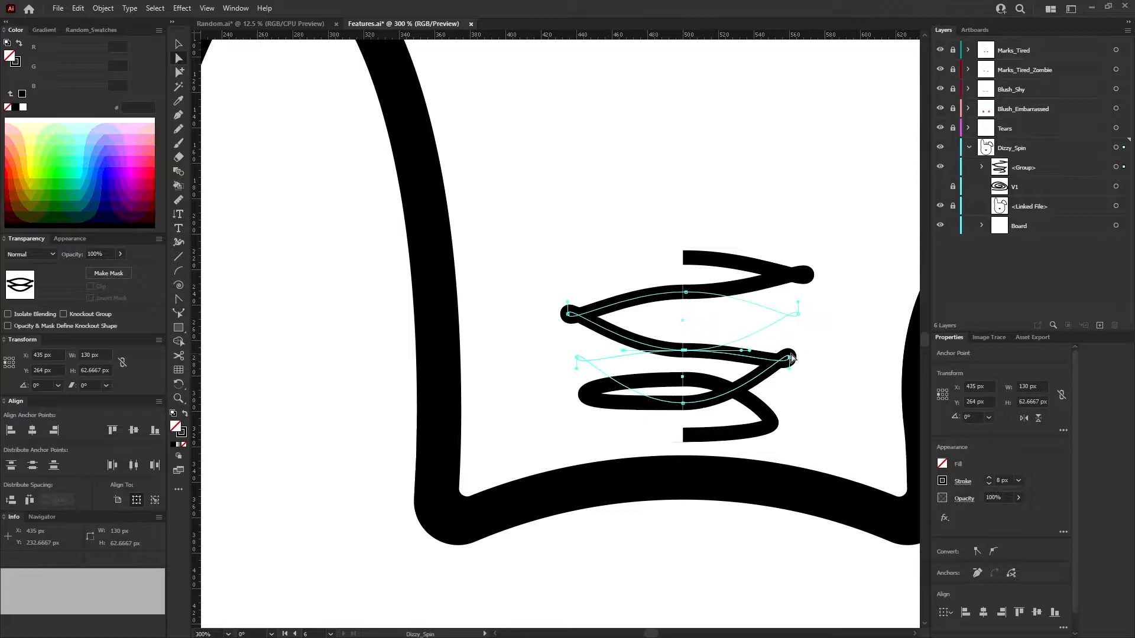
{"action": "mouse_move", "coordinate": [685, 407]}
{"action": "left_mouse_down"}
{"action": "mouse_move", "coordinate": [684, 421]}
{"action": "mouse_move", "coordinate": [687, 346]}
{"action": "mouse_move", "coordinate": [686, 404]}
{"action": "left_mouse_up"}
{"action": "left_click_drag", "start_coordinate": [695, 336], "coordinate": [695, 349]}
{"action": "left_click", "coordinate": [598, 330]}
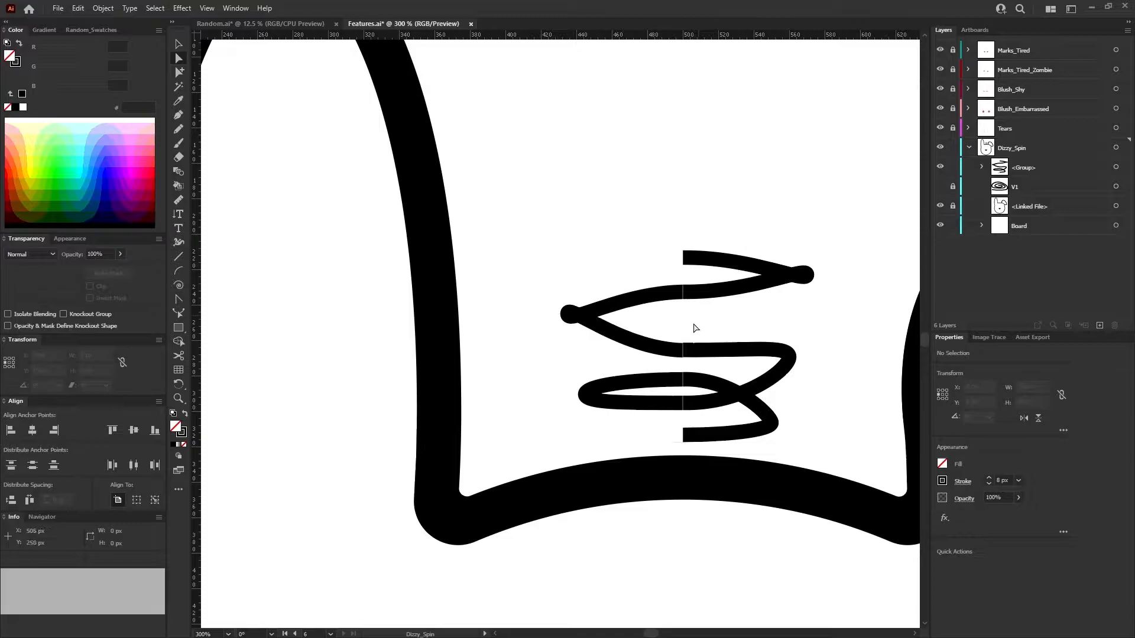
Raise the outer tip of the bottom right-half loop.
{"action": "left_click", "coordinate": [771, 420]}
{"action": "mouse_move", "coordinate": [772, 422]}
{"action": "left_mouse_down"}
{"action": "mouse_move", "coordinate": [768, 407]}
{"action": "mouse_move", "coordinate": [775, 420]}
{"action": "mouse_move", "coordinate": [778, 408]}
{"action": "left_mouse_up"}
{"action": "key", "text": "ctrl+z"}
{"action": "left_click", "coordinate": [826, 385]}
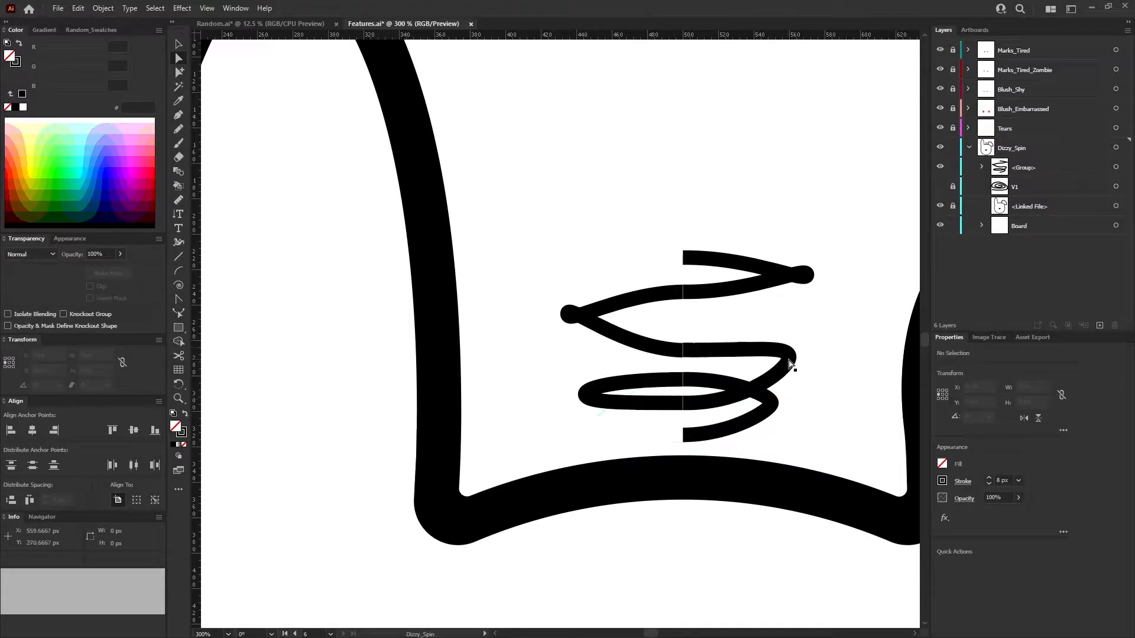
Move the joint between the top right-half and upper left-half loops down to just above the joint below it.
{"action": "left_click", "coordinate": [676, 353]}
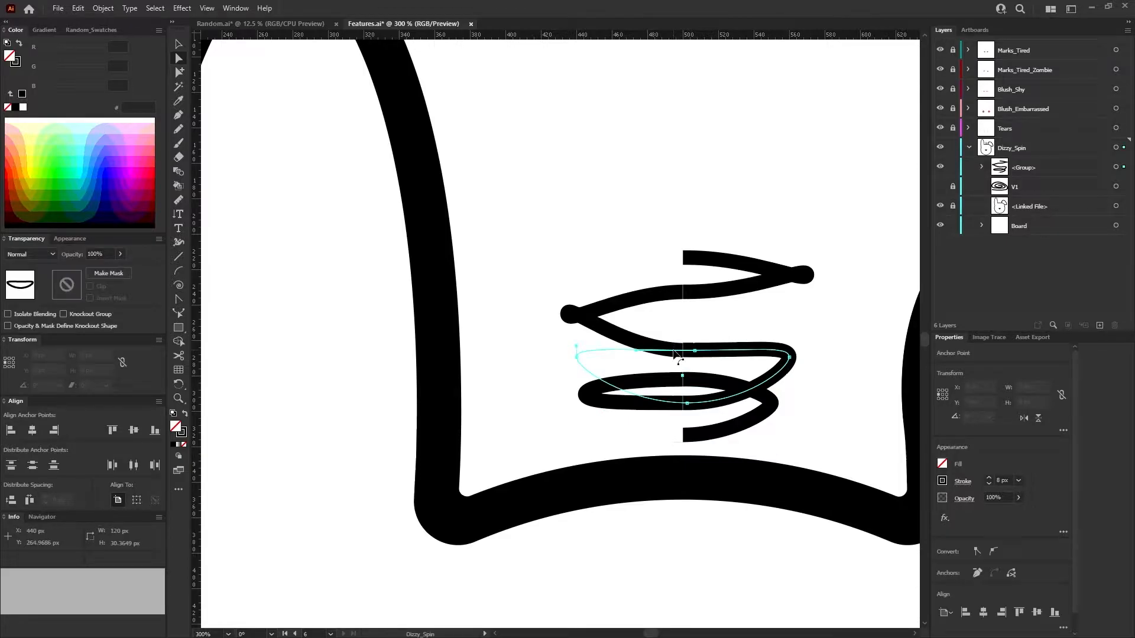
{"action": "left_click", "coordinate": [803, 320]}
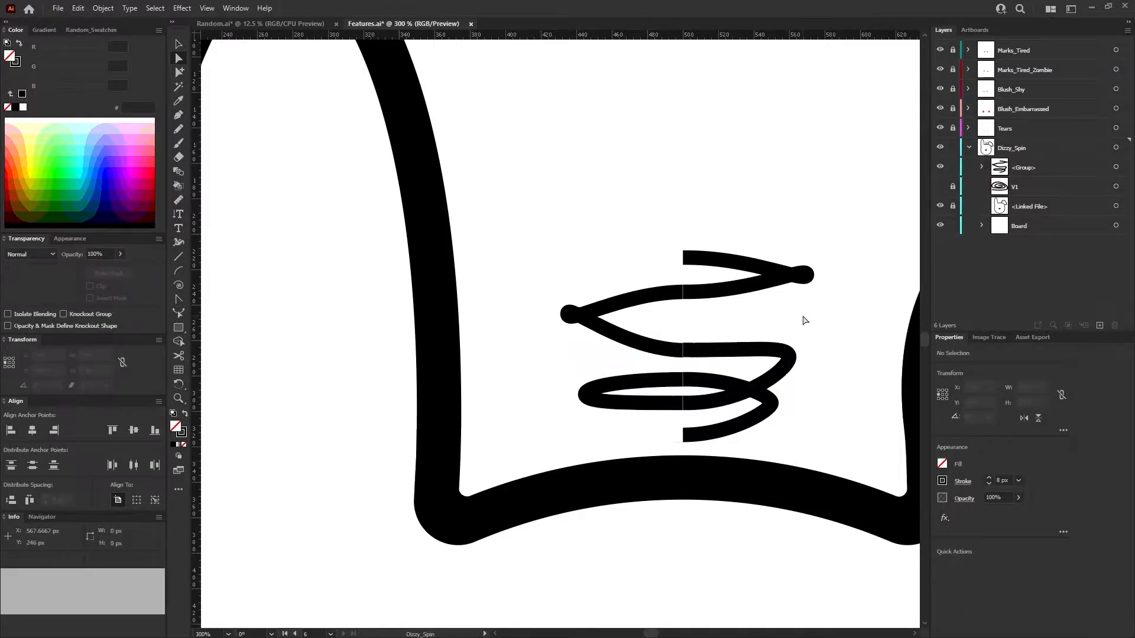
{"action": "left_click", "coordinate": [674, 354]}
{"action": "left_click", "coordinate": [704, 329]}
{"action": "left_click_drag", "start_coordinate": [702, 306], "coordinate": [689, 332]}
{"action": "left_click", "coordinate": [792, 341]}
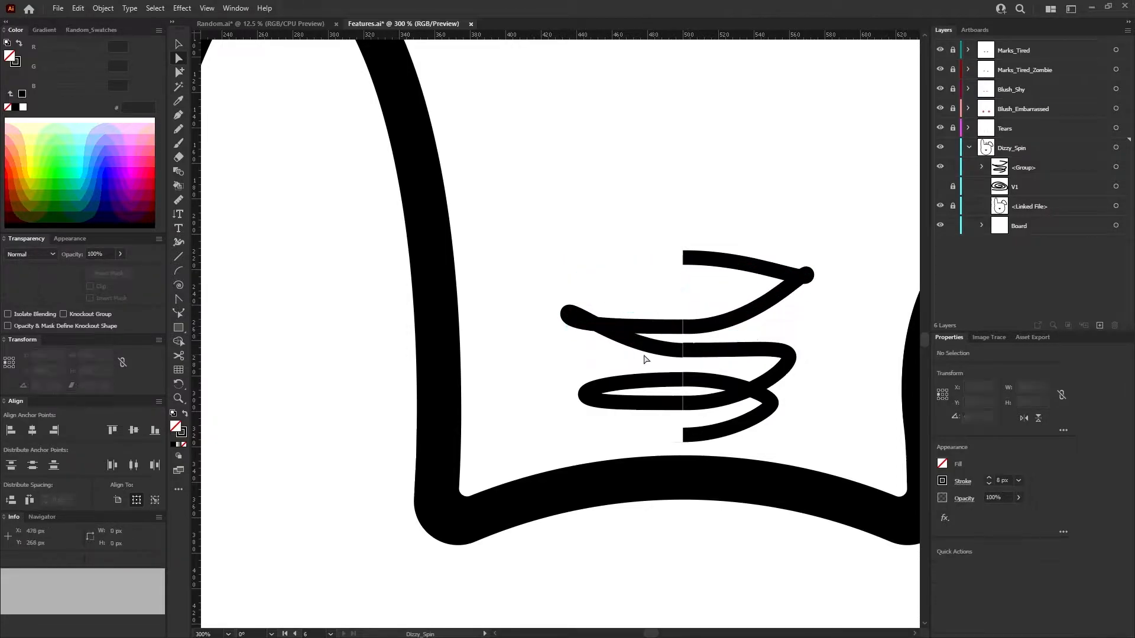
Move the upper left-half loop's joint with the middle right-half loop above its other joint, and lower that other joint to open the loop.
{"action": "left_click", "coordinate": [686, 351]}
{"action": "left_click_drag", "start_coordinate": [685, 351], "coordinate": [683, 287]}
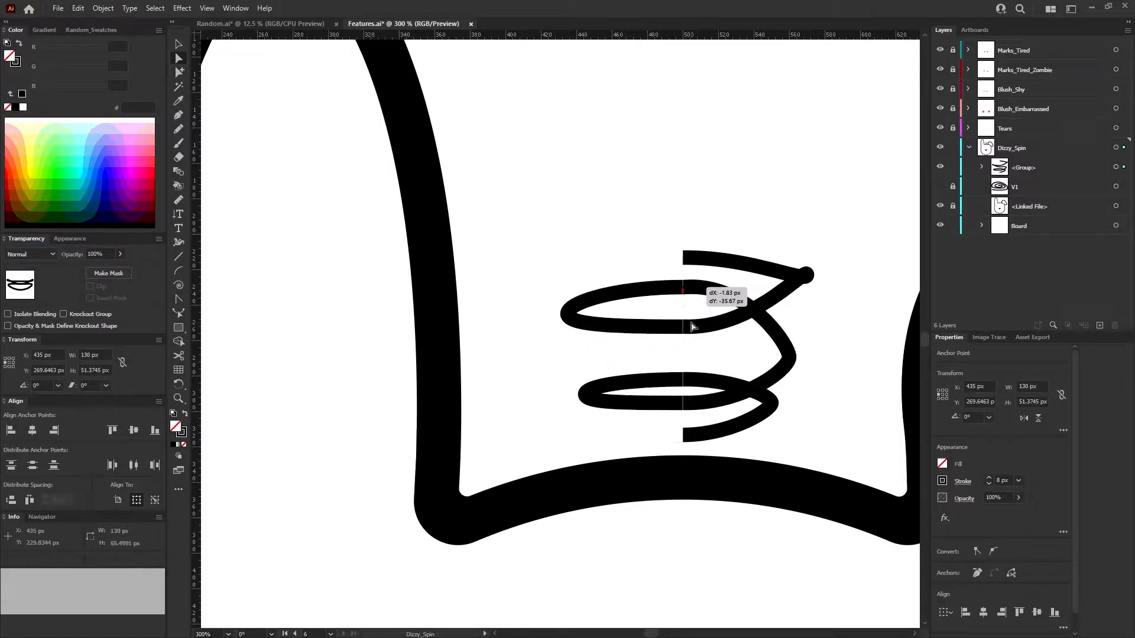
{"action": "left_click", "coordinate": [687, 327]}
{"action": "left_click_drag", "start_coordinate": [688, 328], "coordinate": [684, 366]}
{"action": "left_click", "coordinate": [819, 336]}
Raise the joint between the lower left-half and bottom right-half loops to open up the lower loop.
{"action": "left_click", "coordinate": [688, 380]}
{"action": "key", "text": "ctrl+z"}
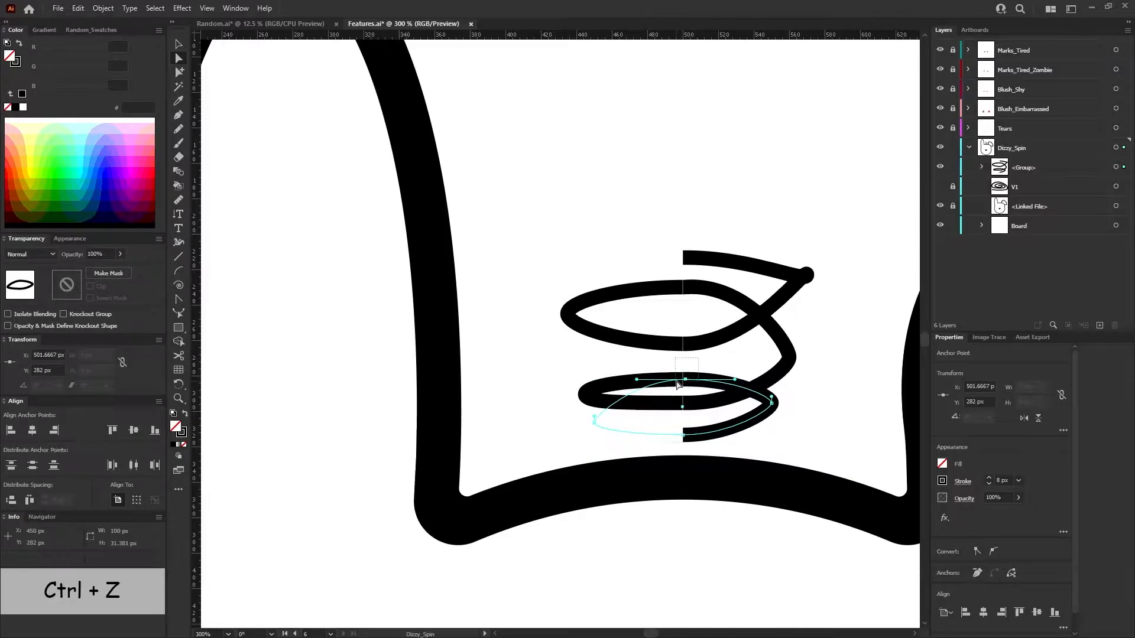
{"action": "left_click_drag", "start_coordinate": [686, 384], "coordinate": [687, 371]}
{"action": "left_click", "coordinate": [866, 414]}
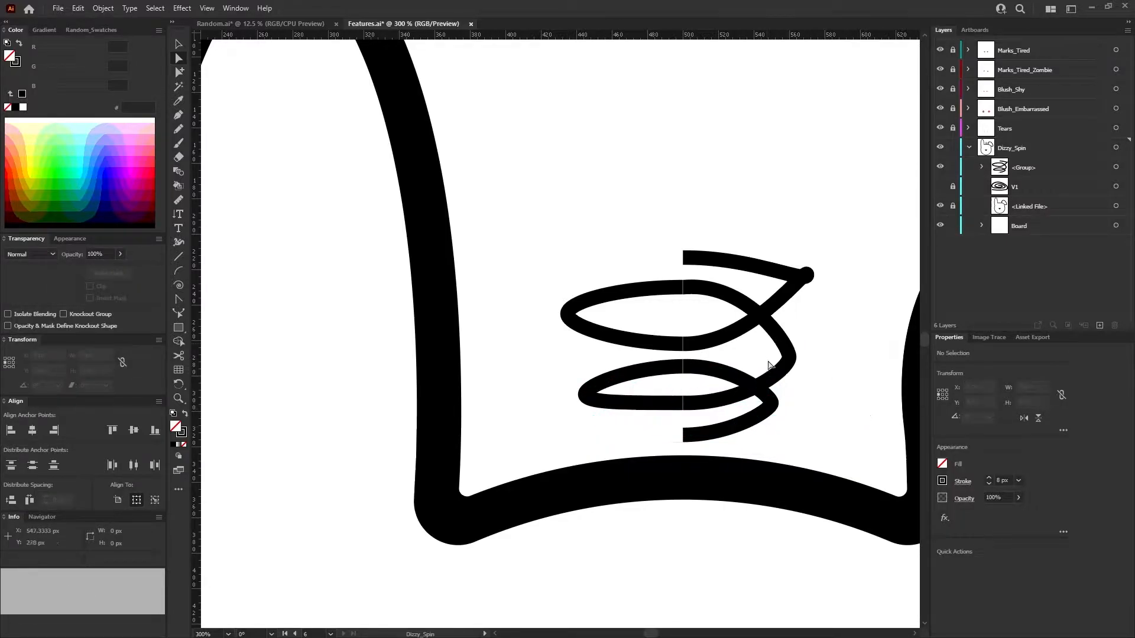
Round the outer curve of the middle right-half loop by lengthening and angling its outer anchor's handles.
{"action": "left_click", "coordinate": [790, 353]}
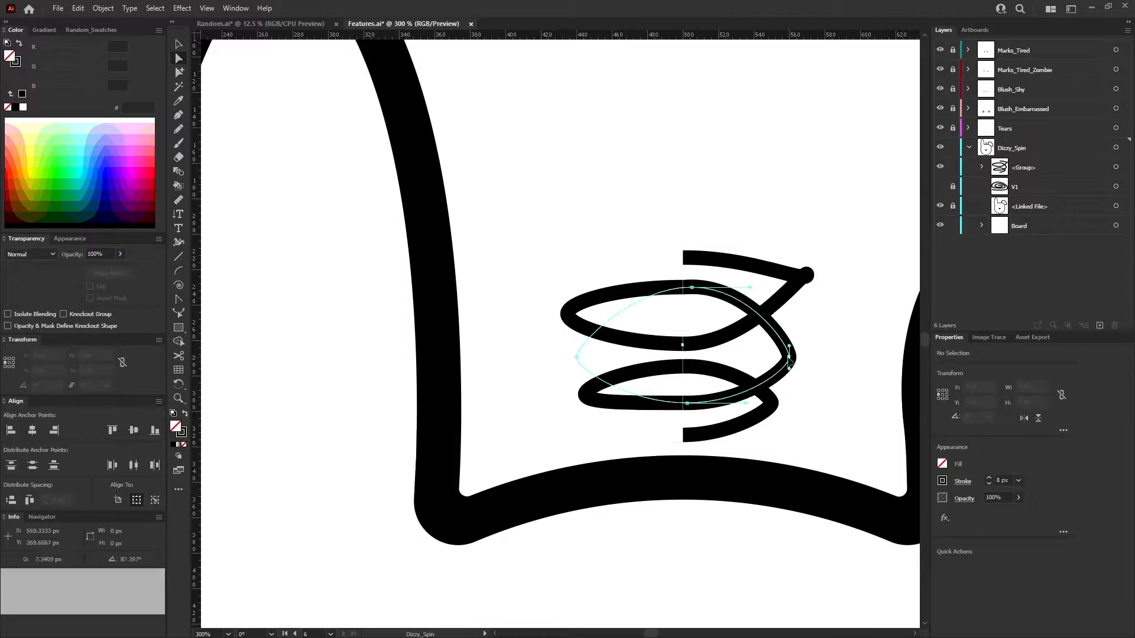
{"action": "left_click", "coordinate": [791, 346]}
{"action": "left_click", "coordinate": [789, 357]}
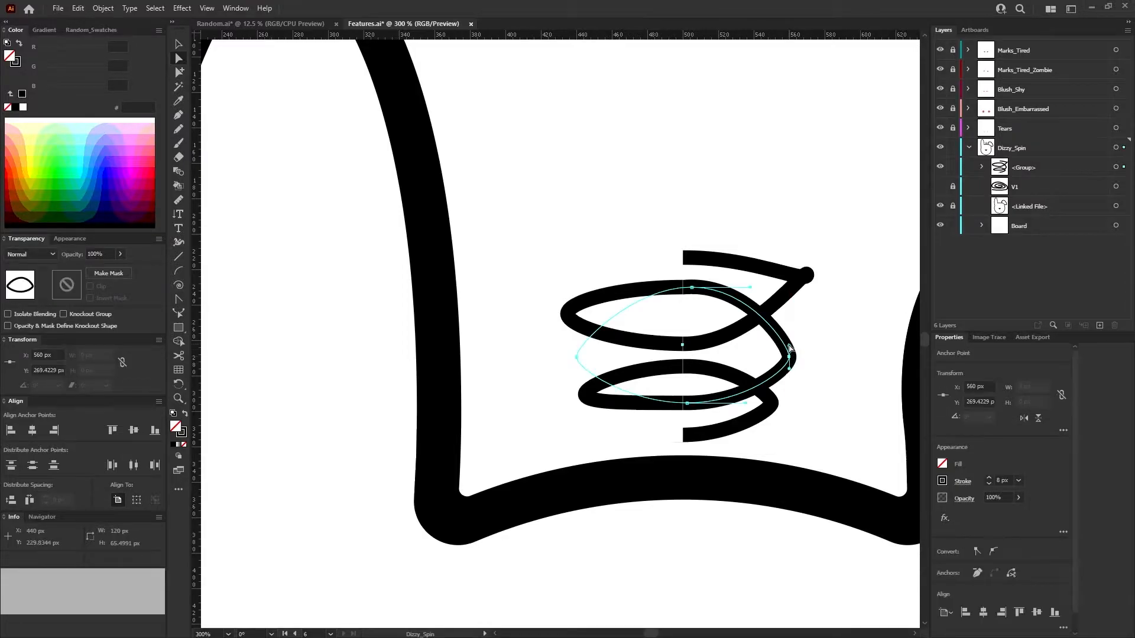
{"action": "left_click_drag", "start_coordinate": [790, 346], "coordinate": [776, 318]}
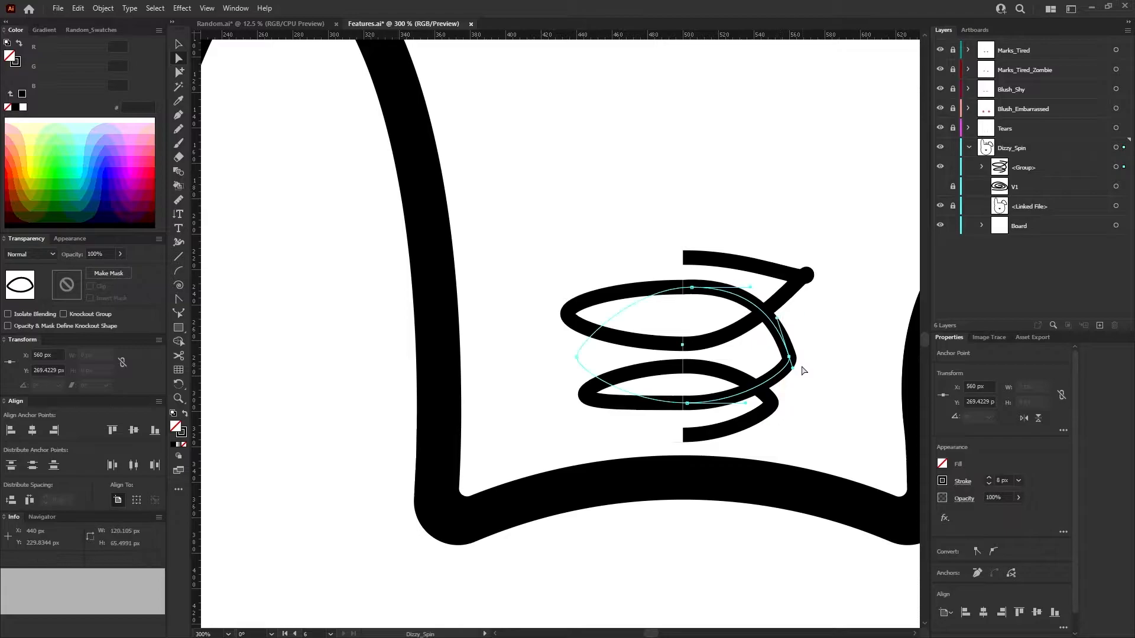
{"action": "mouse_move", "coordinate": [792, 369]}
{"action": "left_mouse_down"}
{"action": "mouse_move", "coordinate": [803, 368]}
{"action": "mouse_move", "coordinate": [800, 391]}
{"action": "mouse_move", "coordinate": [804, 382]}
{"action": "left_mouse_up"}
{"action": "left_click_drag", "start_coordinate": [770, 325], "coordinate": [793, 325]}
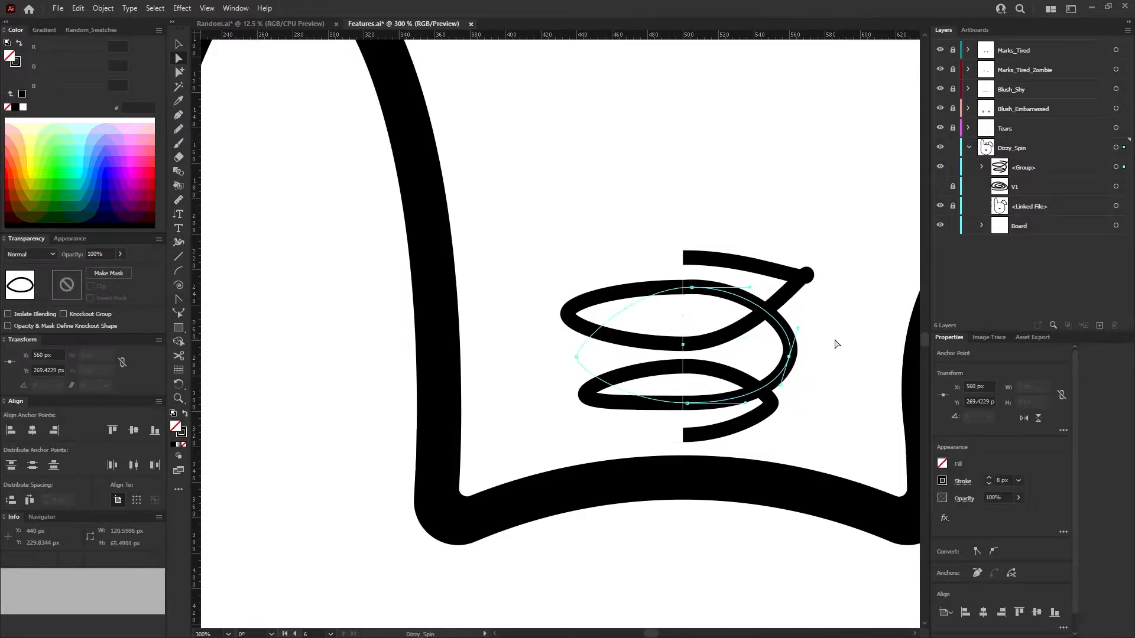
{"action": "left_click", "coordinate": [844, 352]}
Smooth the outer curves of the bottom right-half and lower left-half loops by adjusting their outer anchors' handles.
{"action": "left_click_drag", "start_coordinate": [772, 407], "coordinate": [768, 363]}
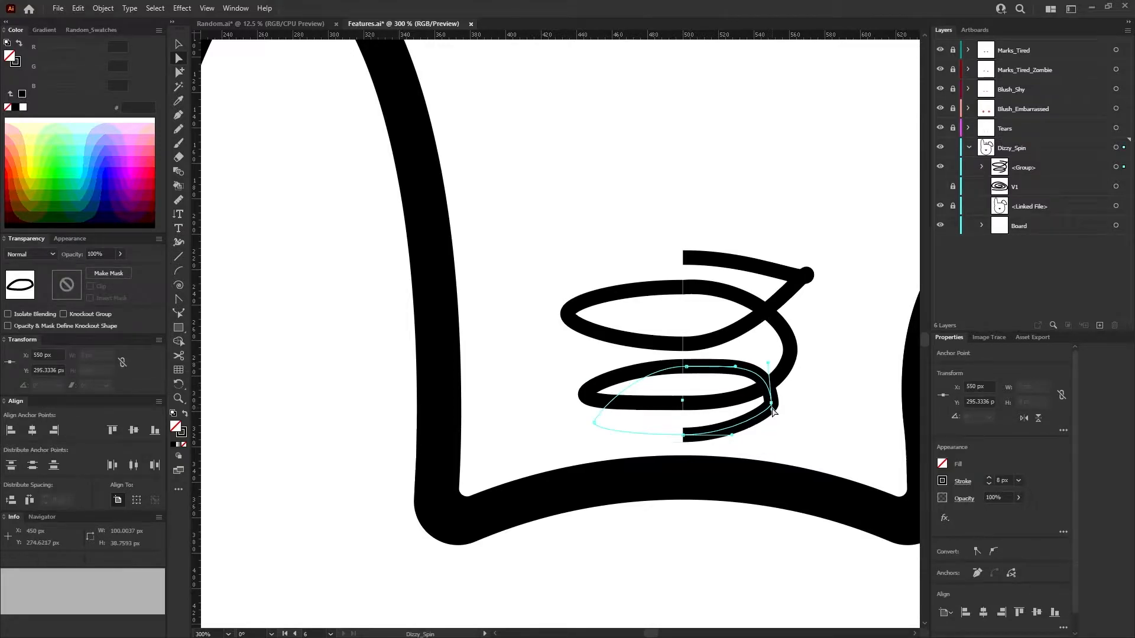
{"action": "left_click_drag", "start_coordinate": [772, 413], "coordinate": [771, 433]}
{"action": "left_click_drag", "start_coordinate": [769, 363], "coordinate": [736, 367]}
{"action": "left_click", "coordinate": [831, 416]}
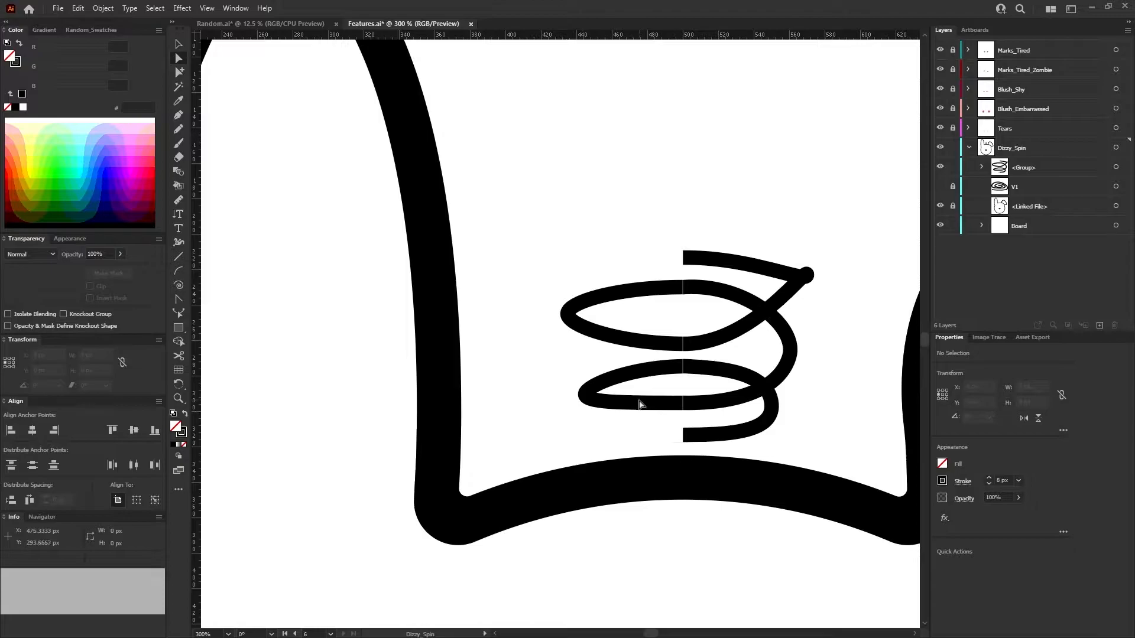
{"action": "left_click", "coordinate": [585, 394]}
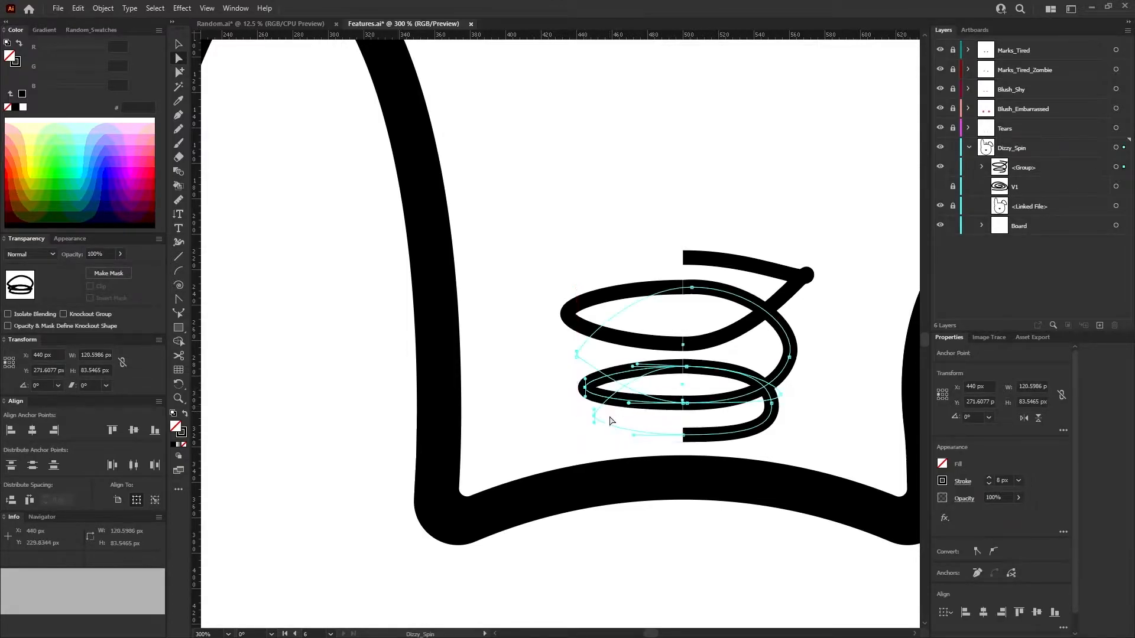
{"action": "left_click", "coordinate": [906, 398]}
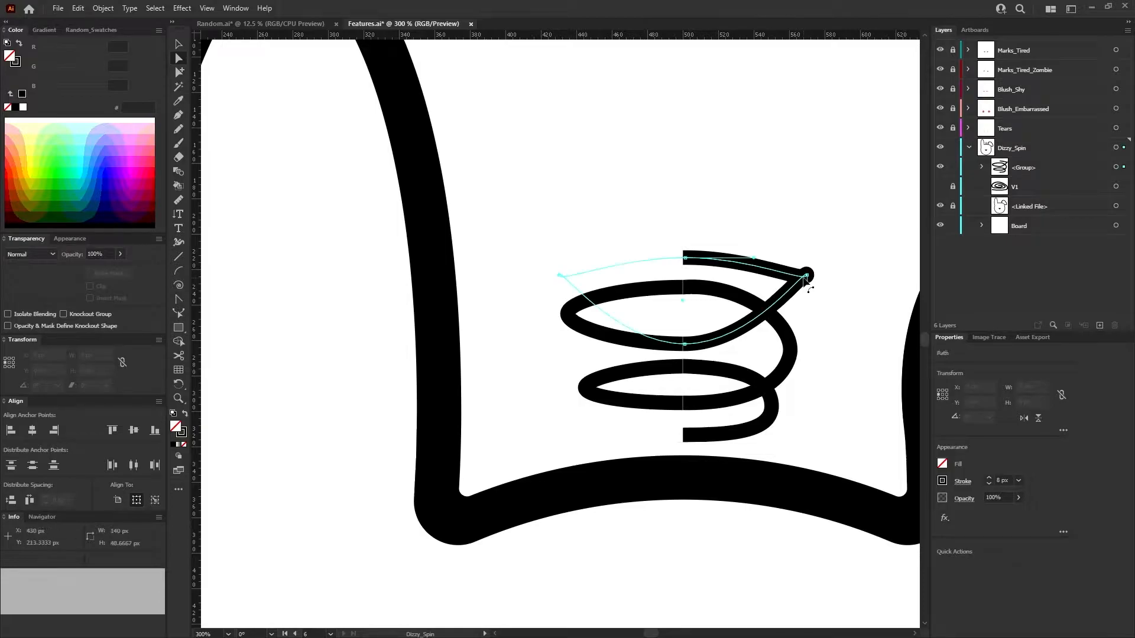
Lower the top right-half loop's outer anchor, align its lower joint with the upper left-half loop, and raise its upper anchor.
{"action": "left_click", "coordinate": [805, 275]}
{"action": "left_click_drag", "start_coordinate": [806, 275], "coordinate": [810, 299]}
{"action": "mouse_move", "coordinate": [684, 345]}
{"action": "left_mouse_down"}
{"action": "mouse_move", "coordinate": [690, 229]}
{"action": "mouse_move", "coordinate": [687, 343]}
{"action": "left_mouse_up"}
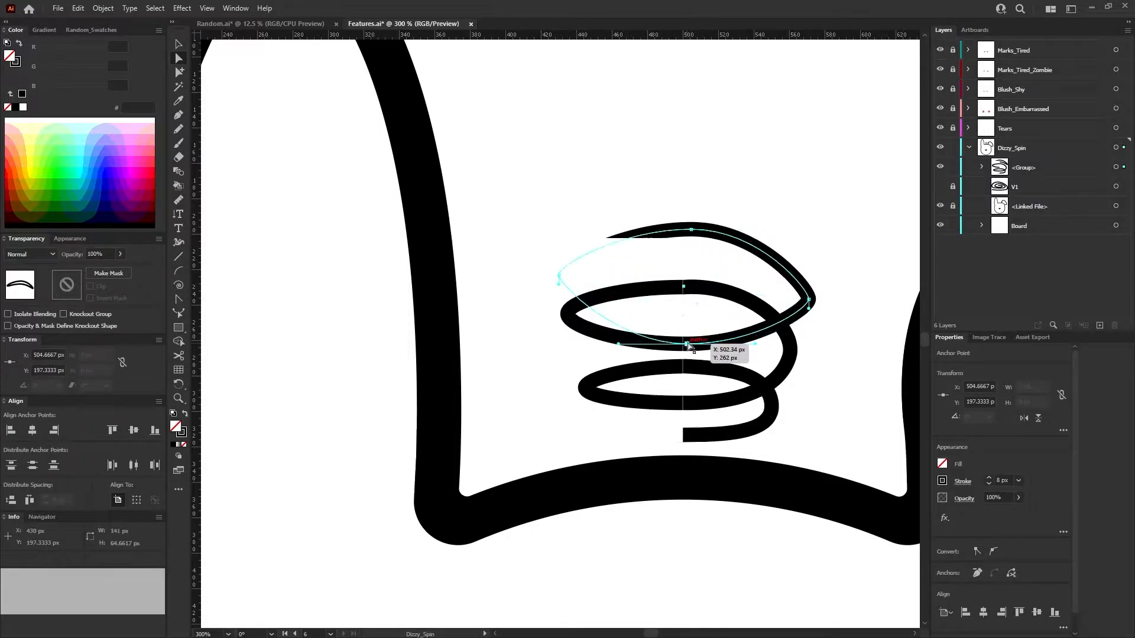
{"action": "left_click_drag", "start_coordinate": [691, 230], "coordinate": [689, 247]}
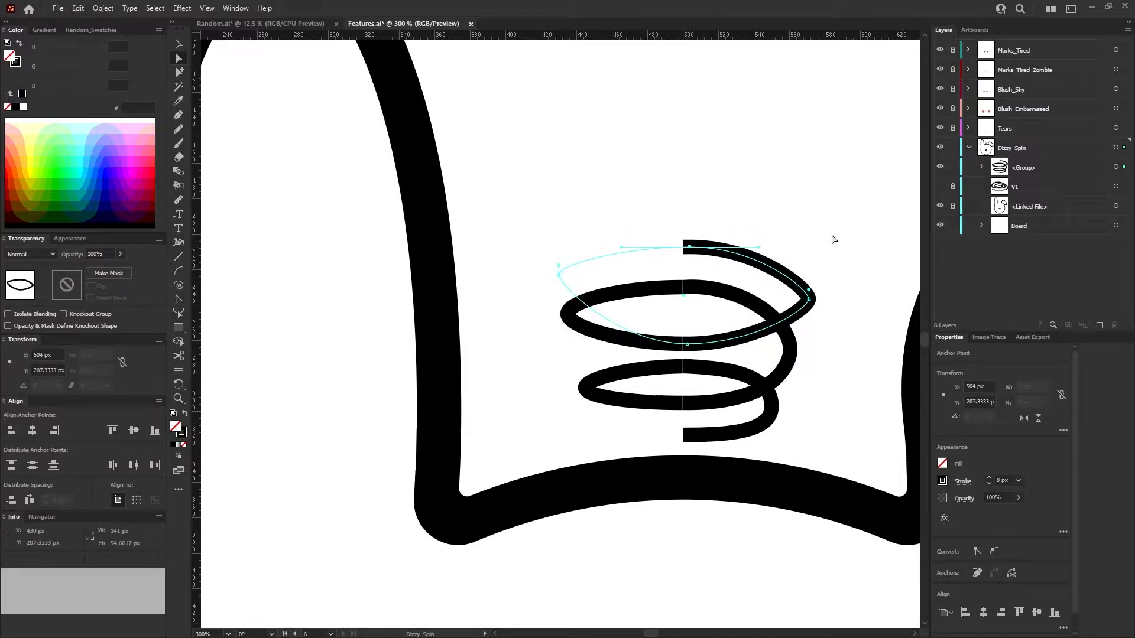
Round the outer curve of the top right-half loop by lengthening and angling its outer anchor's handles.
{"action": "left_click", "coordinate": [809, 292]}
{"action": "left_click", "coordinate": [810, 299]}
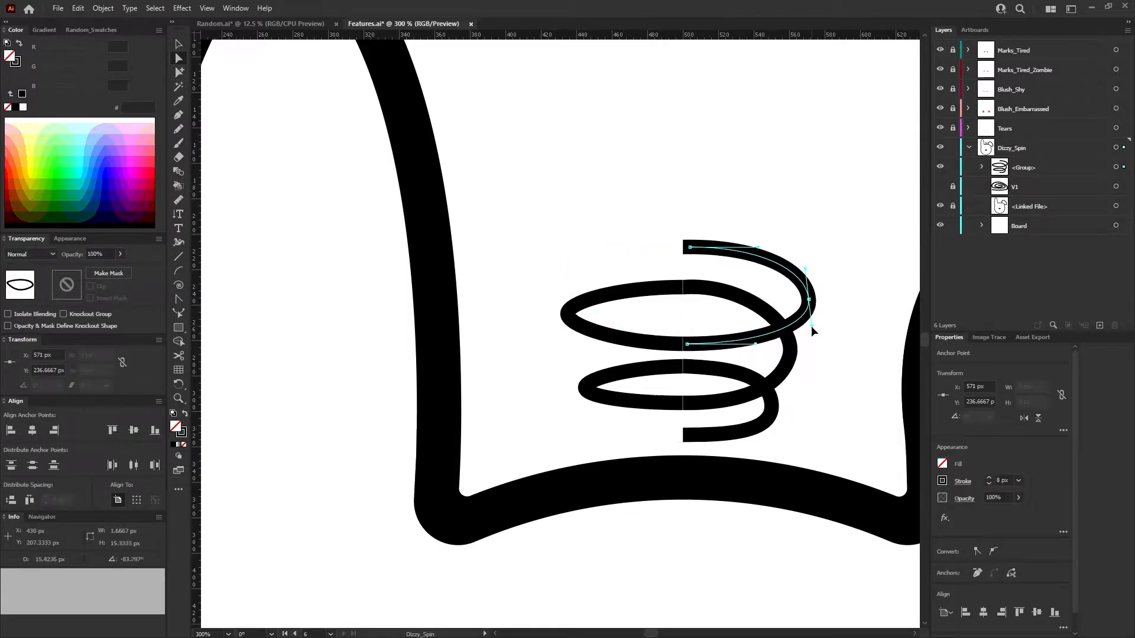
{"action": "left_click", "coordinate": [843, 323]}
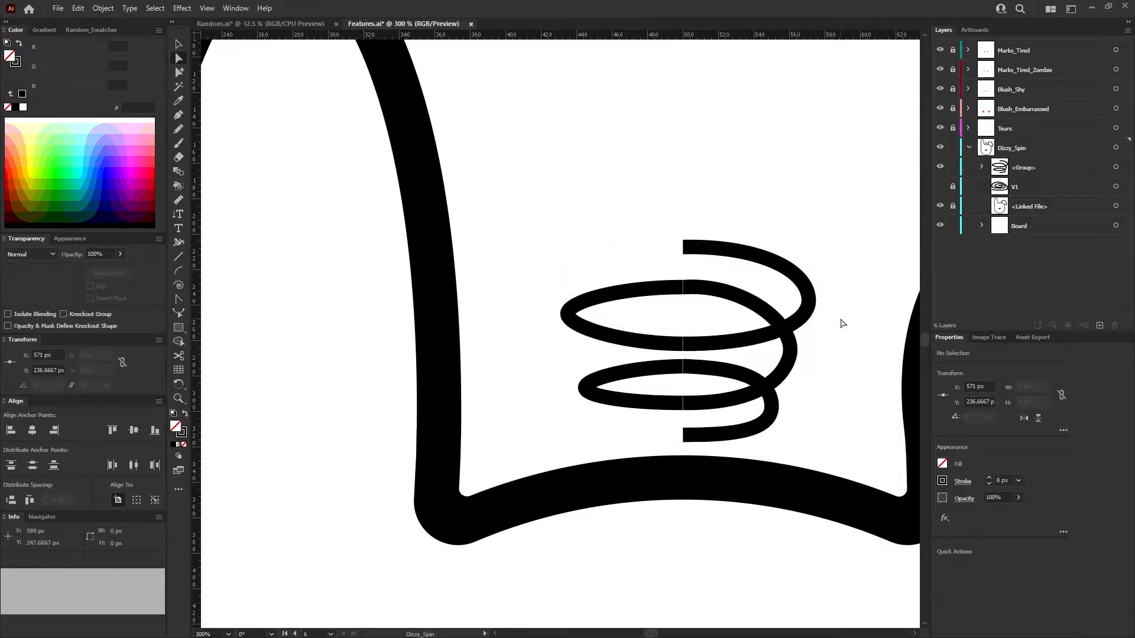
Fine-tune the middle right-half loop's upper joint so it meets the upper left-half loop.
{"action": "left_click", "coordinate": [790, 352]}
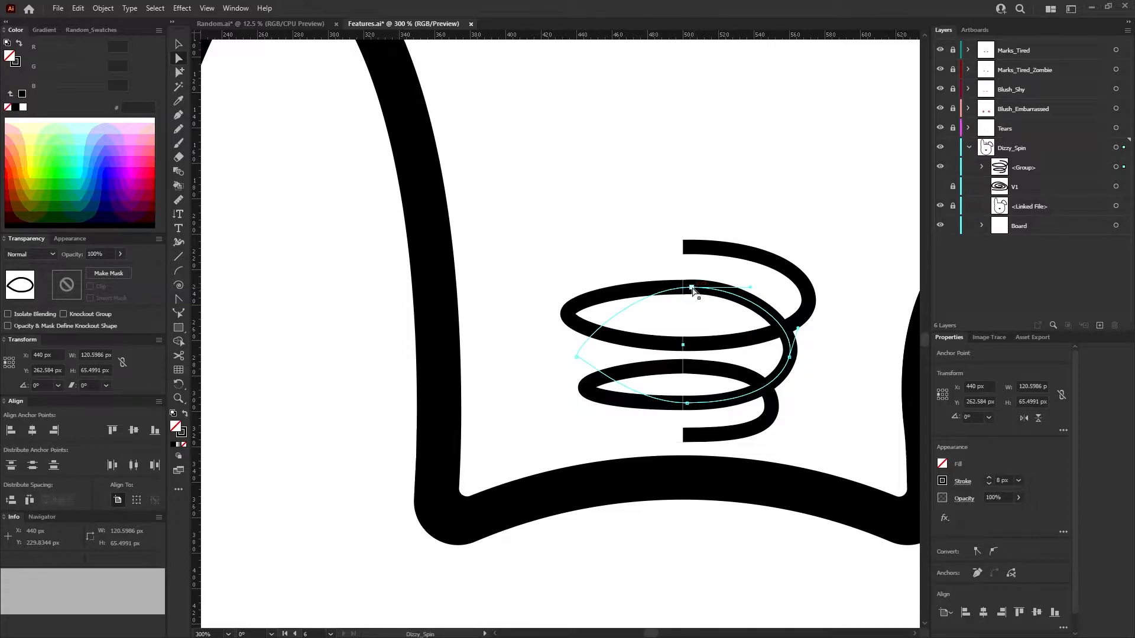
{"action": "left_click", "coordinate": [717, 286]}
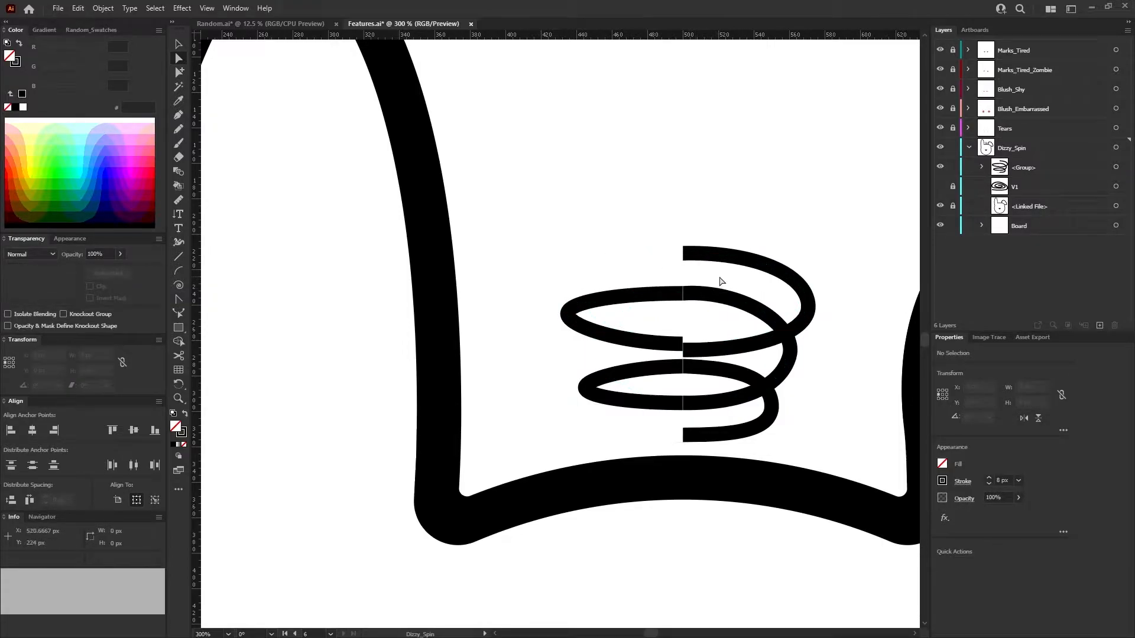
{"action": "key", "text": "ctrl+z"}
{"action": "left_click_drag", "start_coordinate": [690, 287], "coordinate": [690, 288]}
{"action": "left_click", "coordinate": [862, 338]}
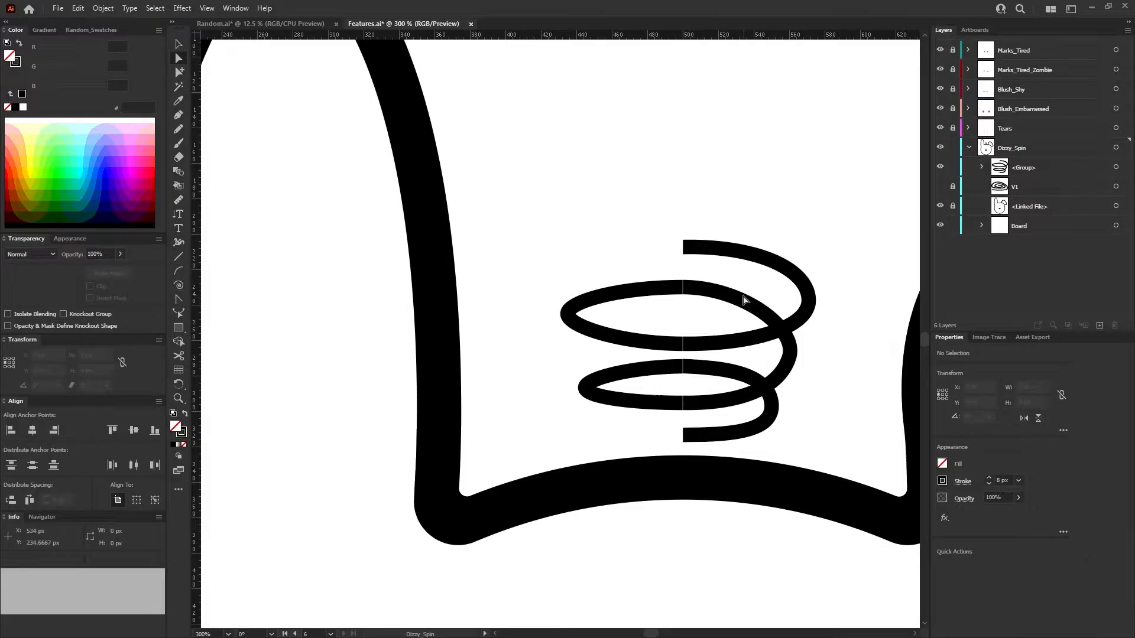
Raise all the spring's anchors above its bottom end together to stretch the coil upward.
{"action": "left_click_drag", "start_coordinate": [659, 206], "coordinate": [842, 421]}
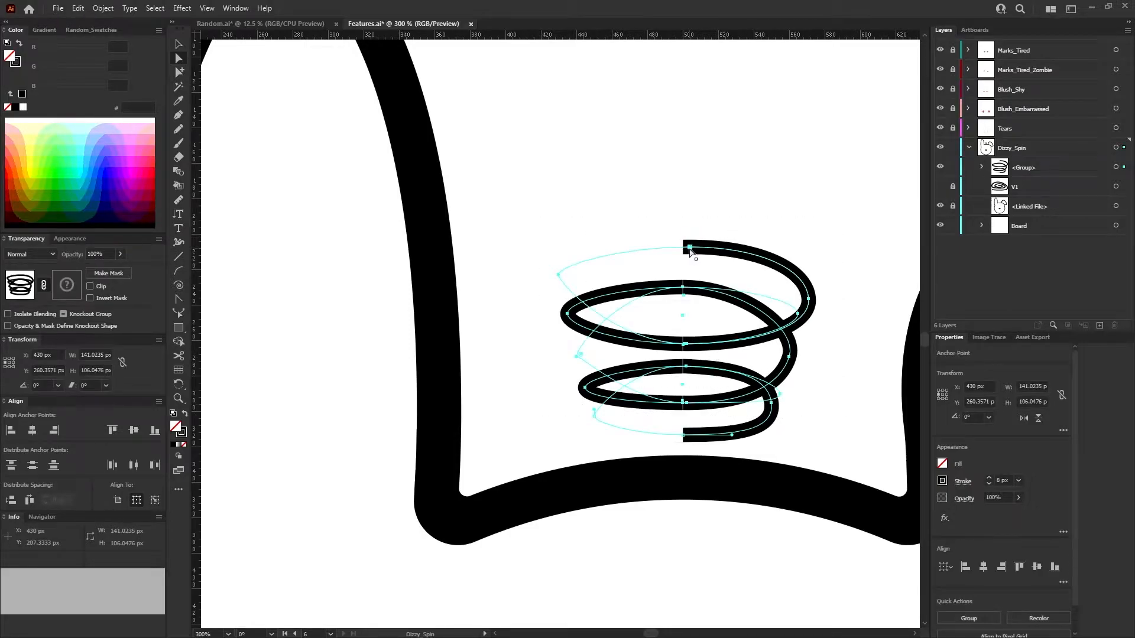
{"action": "left_click_drag", "start_coordinate": [689, 248], "coordinate": [689, 229]}
{"action": "left_click", "coordinate": [608, 253]}
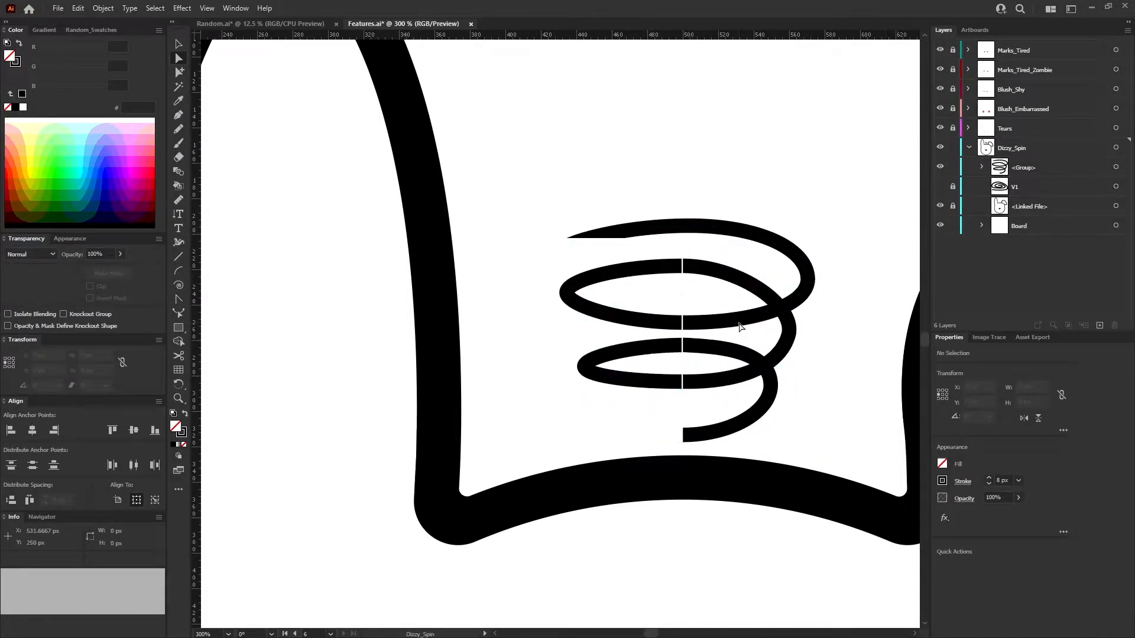
Target the group of right-half loops inside the spring group and open its opacity mask for editing.
{"action": "left_click", "coordinate": [982, 168]}
{"action": "left_click", "coordinate": [996, 207]}
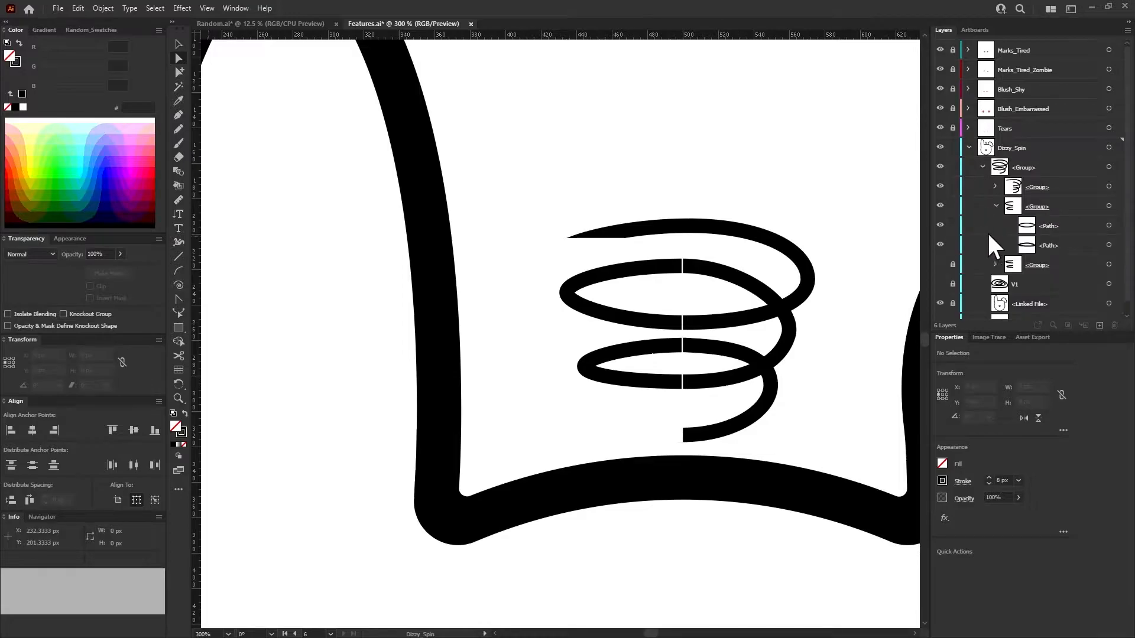
{"action": "left_click", "coordinate": [1105, 187]}
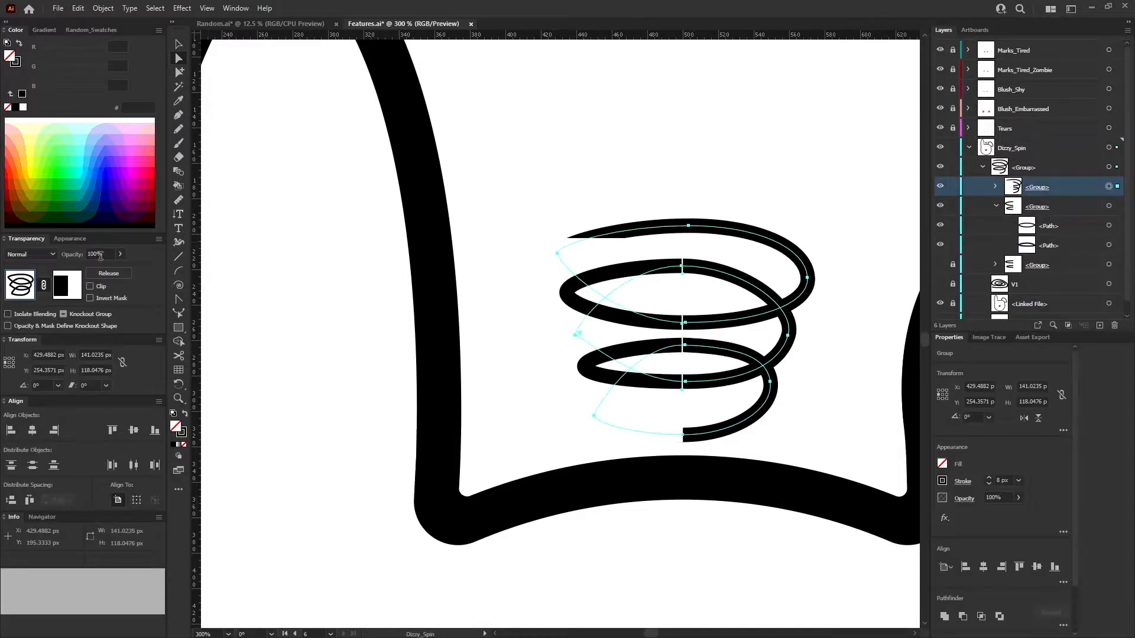
{"action": "left_click", "coordinate": [65, 286]}
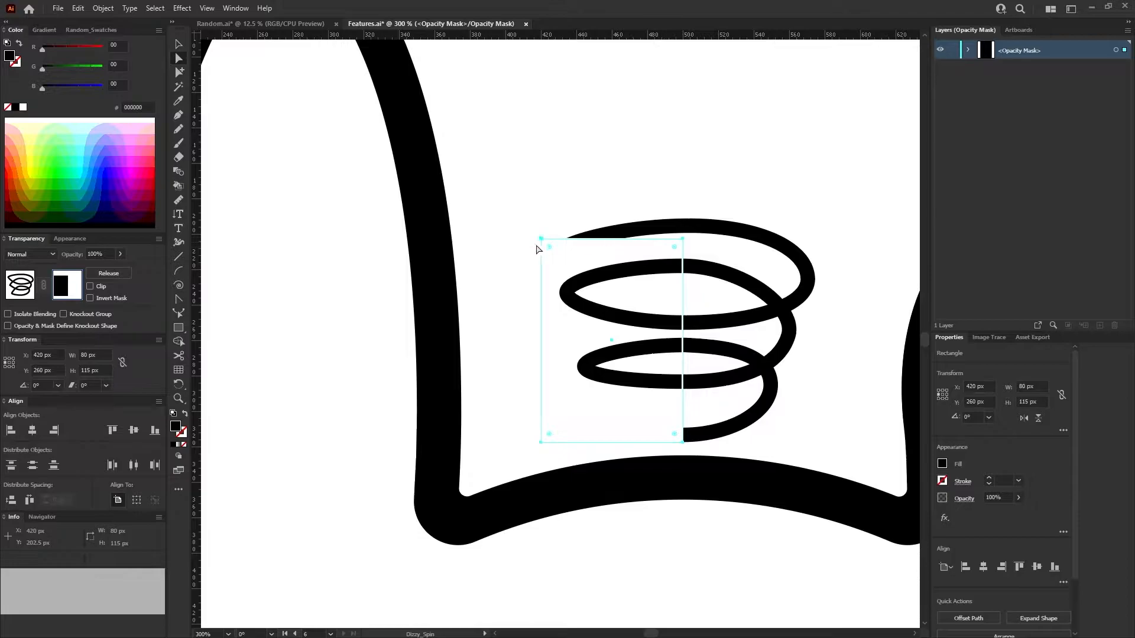
Resize the mask rectangle to about 79.125 × 135.5 px, extending it above the coil and pulling its inner edge back to close the seam.
{"action": "left_click_drag", "start_coordinate": [541, 240], "coordinate": [543, 229]}
{"action": "key", "text": "ctrl+z"}
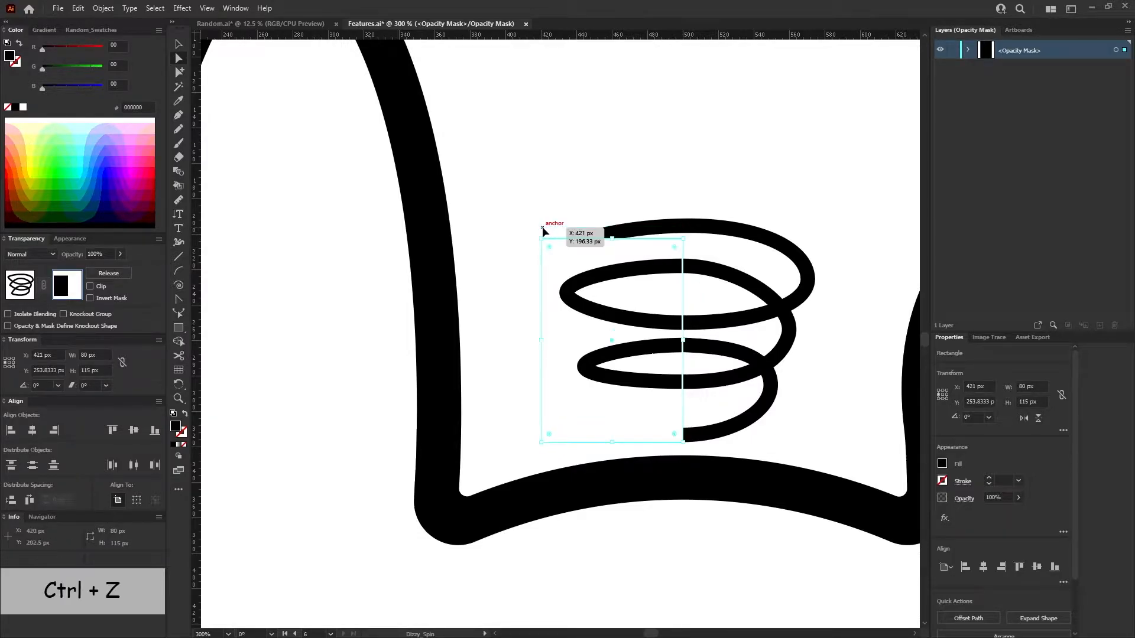
{"action": "left_click", "coordinate": [179, 44]}
{"action": "left_click_drag", "start_coordinate": [611, 238], "coordinate": [611, 202]}
{"action": "scroll", "coordinate": [730, 318], "scroll_direction": "up", "scroll_amount": 3}
{"action": "left_click_drag", "start_coordinate": [609, 339], "coordinate": [603, 337]}
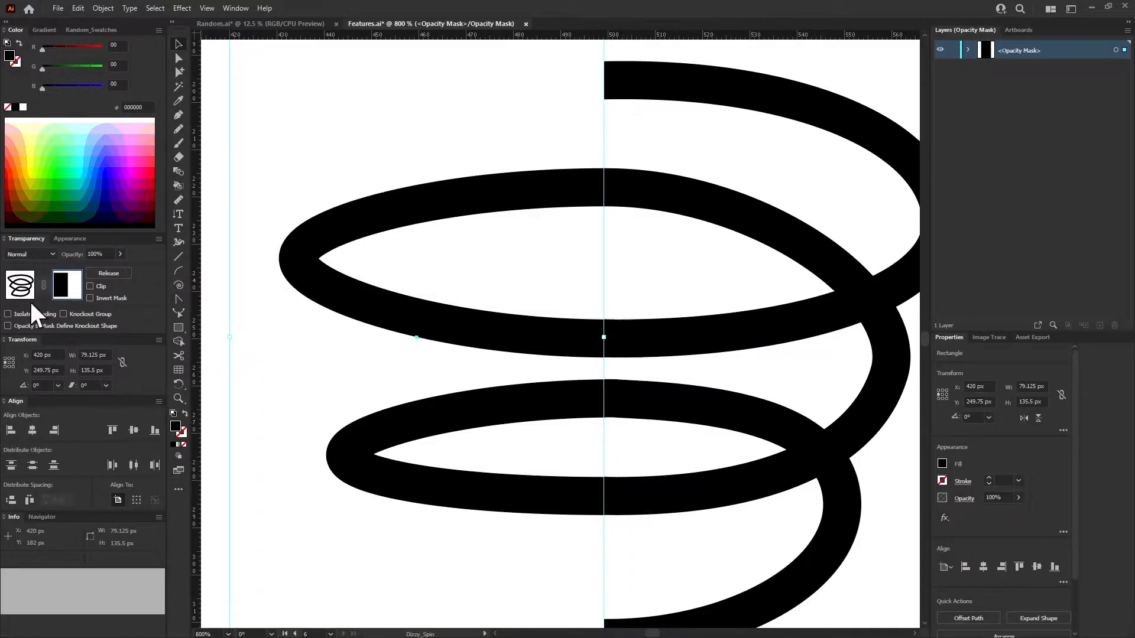
{"action": "left_click", "coordinate": [650, 142]}
{"action": "scroll", "coordinate": [699, 165], "scroll_direction": "down", "scroll_amount": 1}
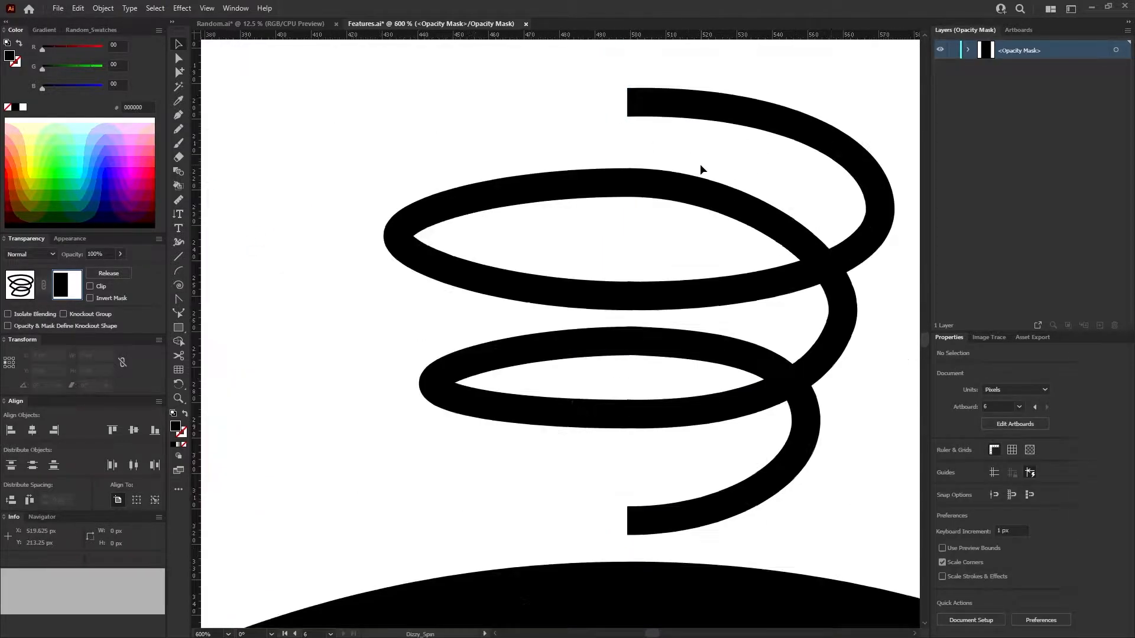
Draw an ellipse in the mask over the coil's cut upper end and size it to 10 × 10 px.
{"action": "scroll", "coordinate": [700, 165], "scroll_direction": "down", "scroll_amount": 2}
{"action": "scroll", "coordinate": [745, 102], "scroll_direction": "down", "scroll_amount": 2}
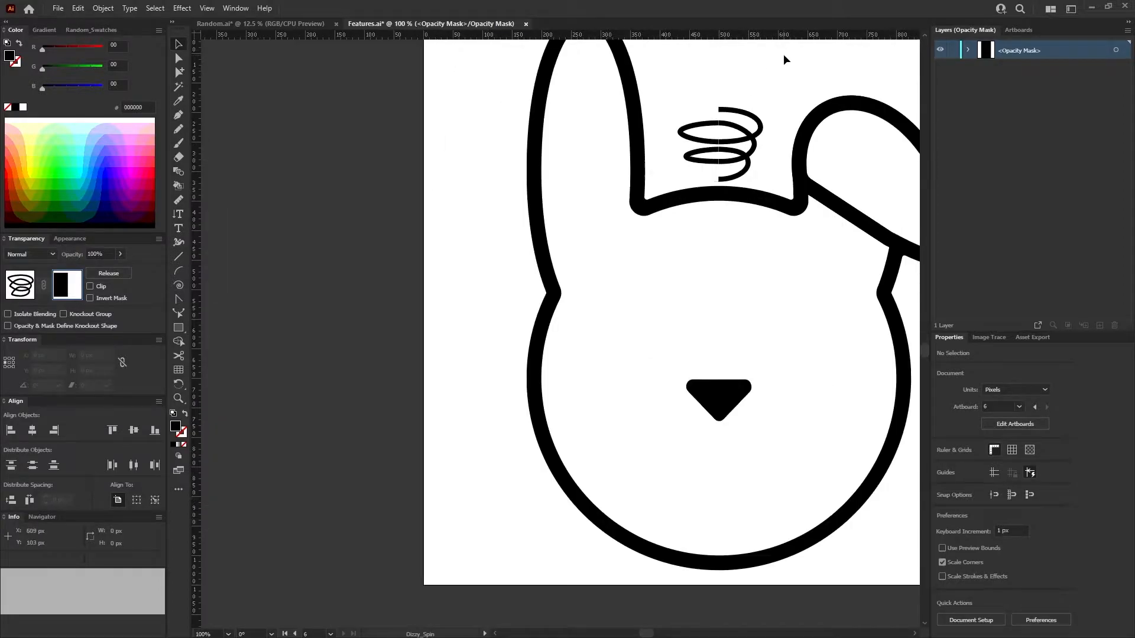
{"action": "scroll", "coordinate": [728, 76], "scroll_direction": "down", "scroll_amount": 1}
{"action": "scroll", "coordinate": [729, 68], "scroll_direction": "up", "scroll_amount": 5}
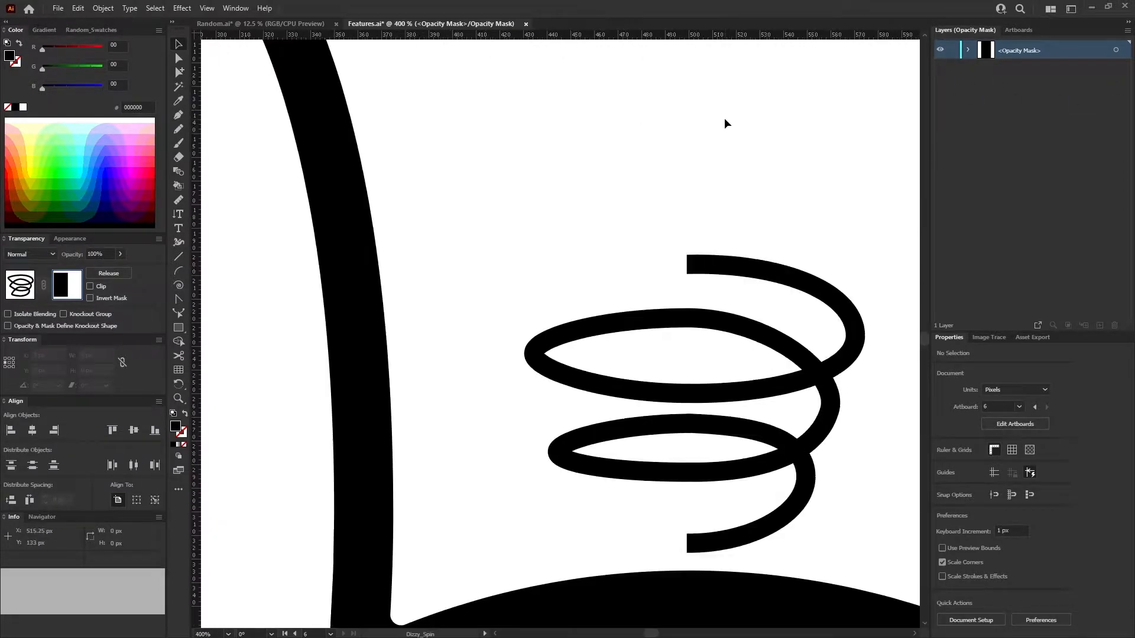
{"action": "scroll", "coordinate": [706, 264], "scroll_direction": "up", "scroll_amount": 2}
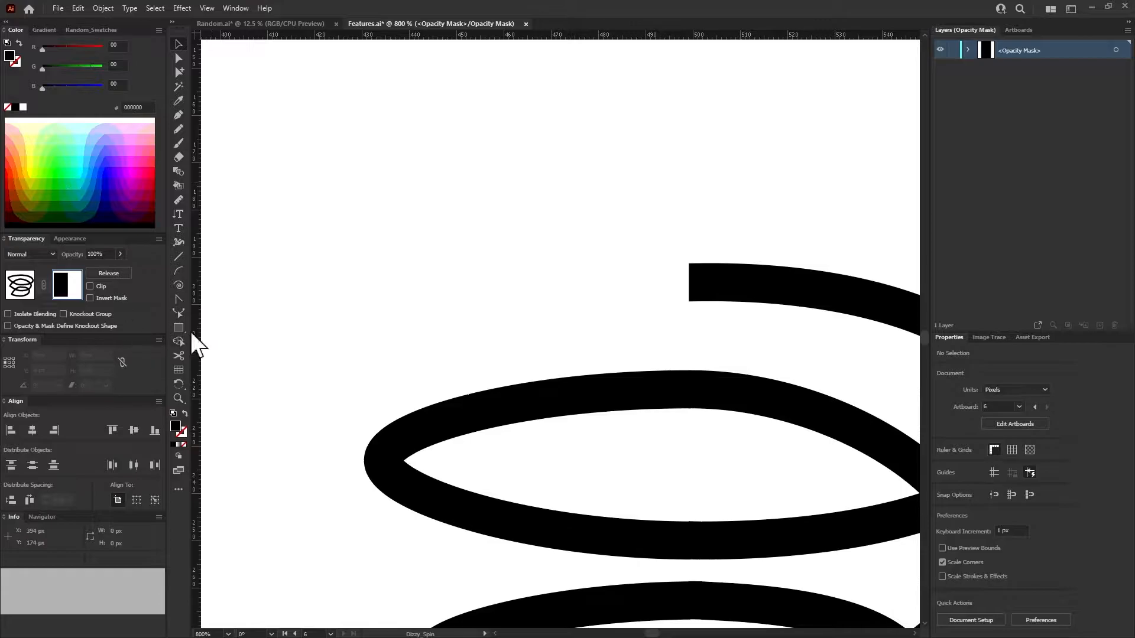
{"action": "left_click", "coordinate": [185, 328]}
{"action": "left_click", "coordinate": [236, 355]}
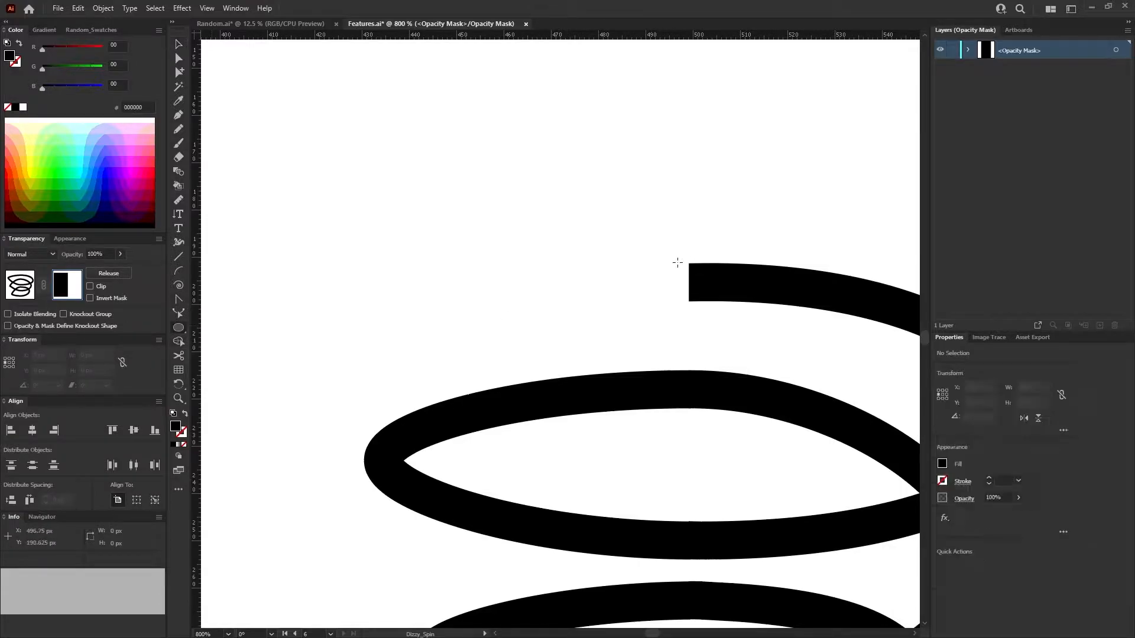
{"action": "left_click_drag", "start_coordinate": [701, 263], "coordinate": [651, 304]}
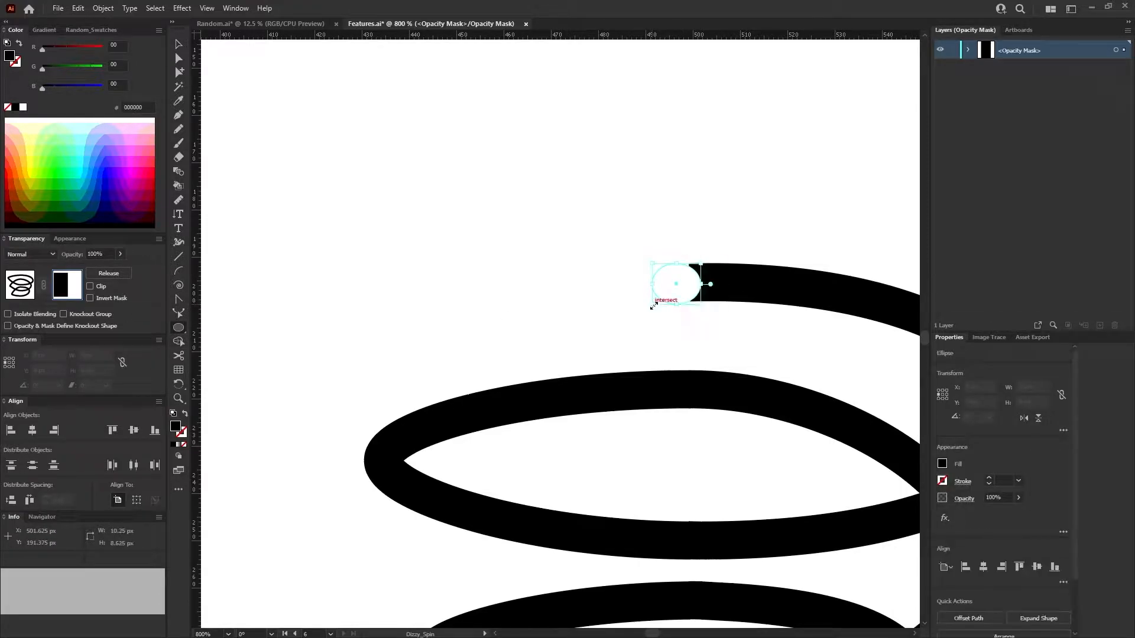
{"action": "type", "text": "10"}
{"action": "key", "text": "Tab"}
{"action": "type", "text": "10"}
{"action": "key", "text": "Return"}
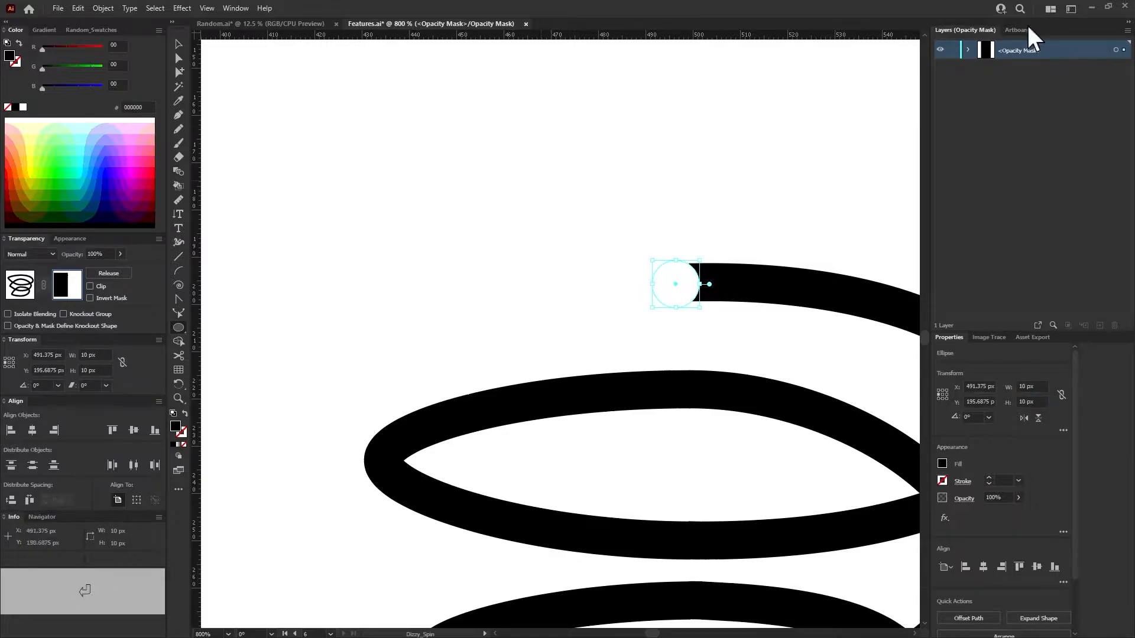
Fill the mask's ellipse with white so it reveals the coil's upper end.
{"action": "left_click", "coordinate": [968, 50]}
{"action": "left_click", "coordinate": [1079, 70]}
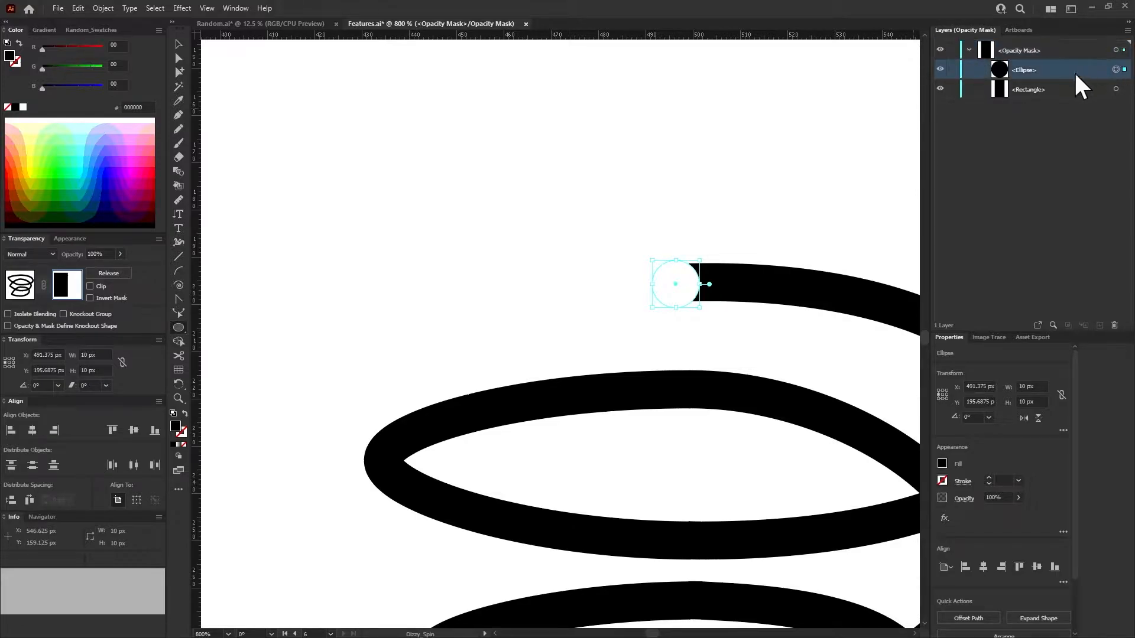
{"action": "left_click", "coordinate": [942, 463]}
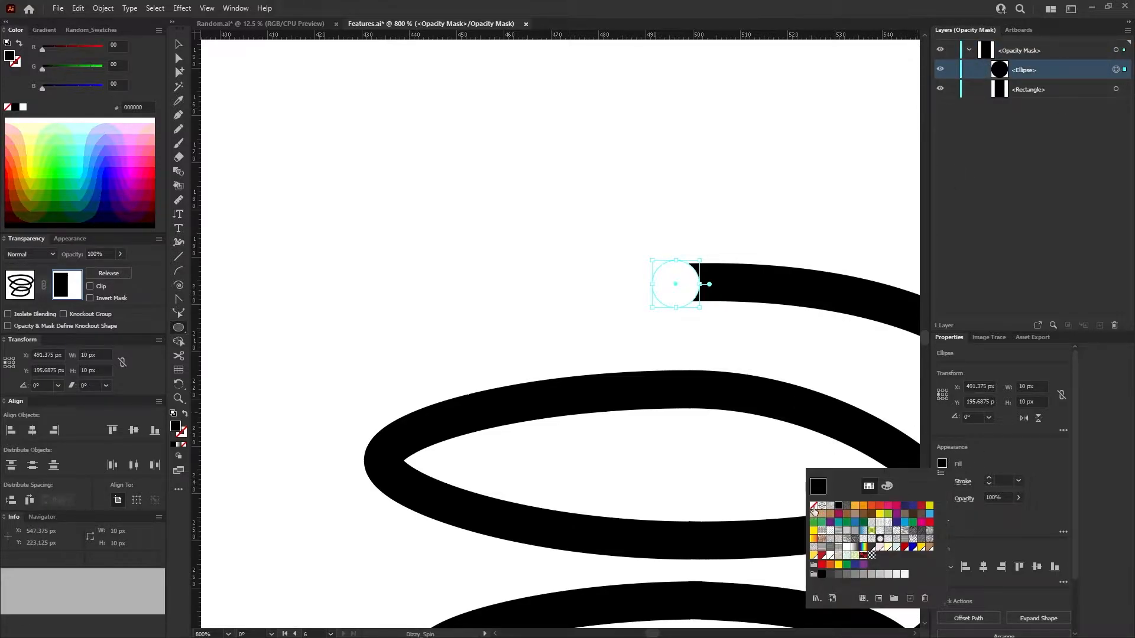
{"action": "left_click", "coordinate": [847, 547]}
{"action": "left_click", "coordinate": [679, 281]}
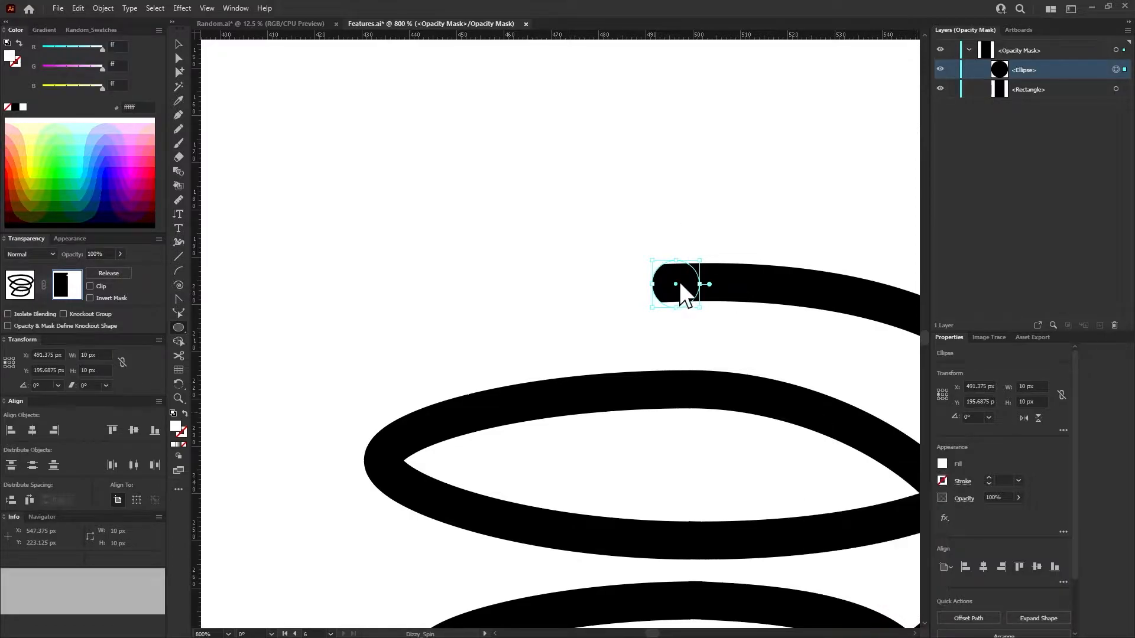
{"action": "left_click_drag", "start_coordinate": [1026, 386], "coordinate": [952, 376]}
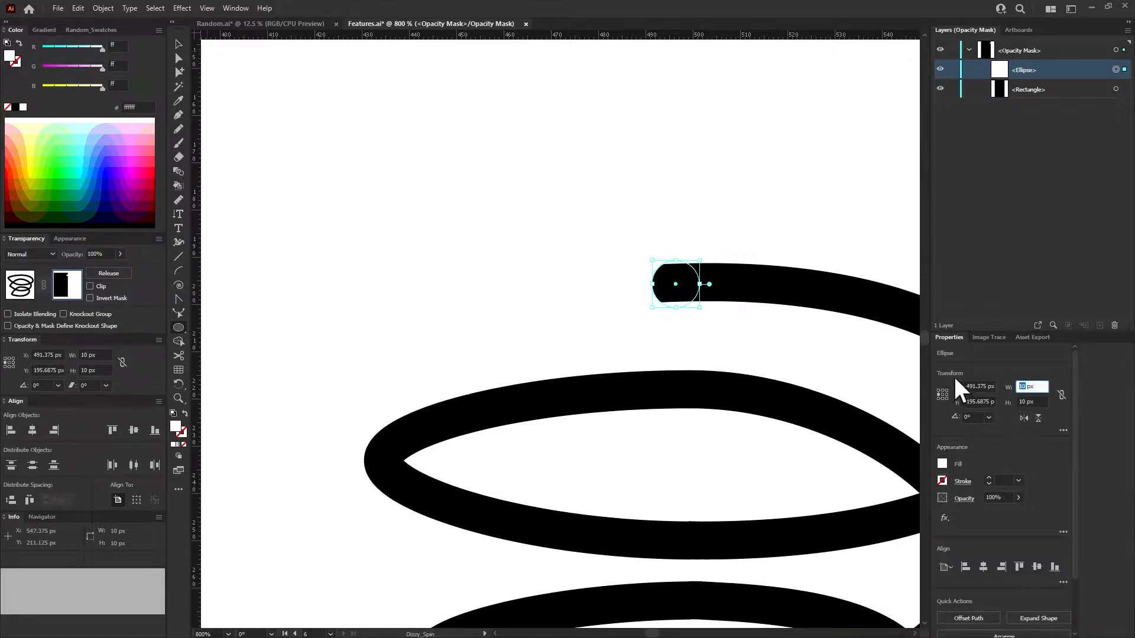
{"action": "type", "text": "8"}
{"action": "key", "text": "Return"}
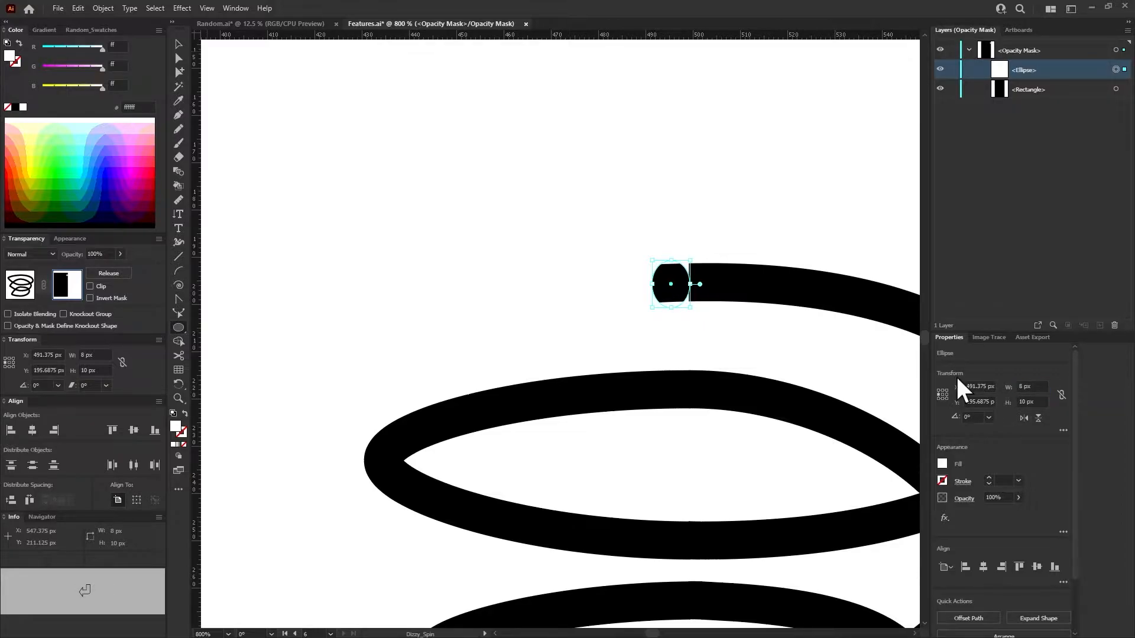
{"action": "key", "text": "ctrl+z"}
Link the white circle's width and height and scale it to 8 × 8 px.
{"action": "left_click", "coordinate": [1061, 395]}
{"action": "left_click", "coordinate": [1024, 386]}
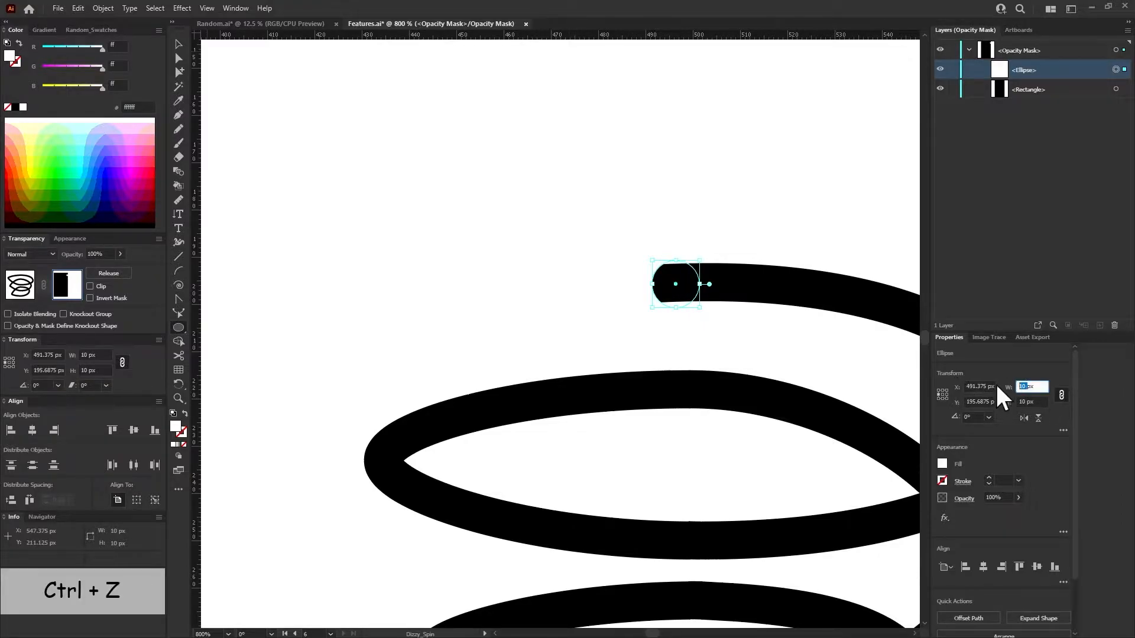
{"action": "type", "text": "8"}
{"action": "key", "text": "Return"}
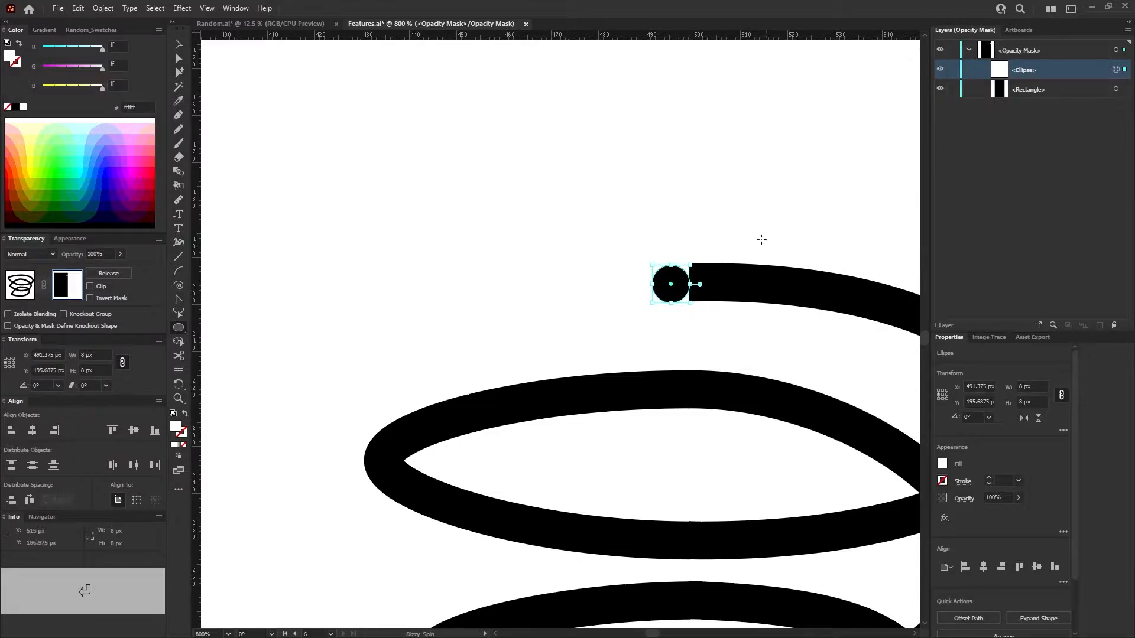
Move the white circle over the coil's cut upper end to give the stroke a rounded cap.
{"action": "left_click_drag", "start_coordinate": [675, 279], "coordinate": [693, 278]}
{"action": "left_click", "coordinate": [761, 308]}
{"action": "scroll", "coordinate": [746, 381], "scroll_direction": "down", "scroll_amount": 2}
{"action": "scroll", "coordinate": [749, 527], "scroll_direction": "up", "scroll_amount": 1}
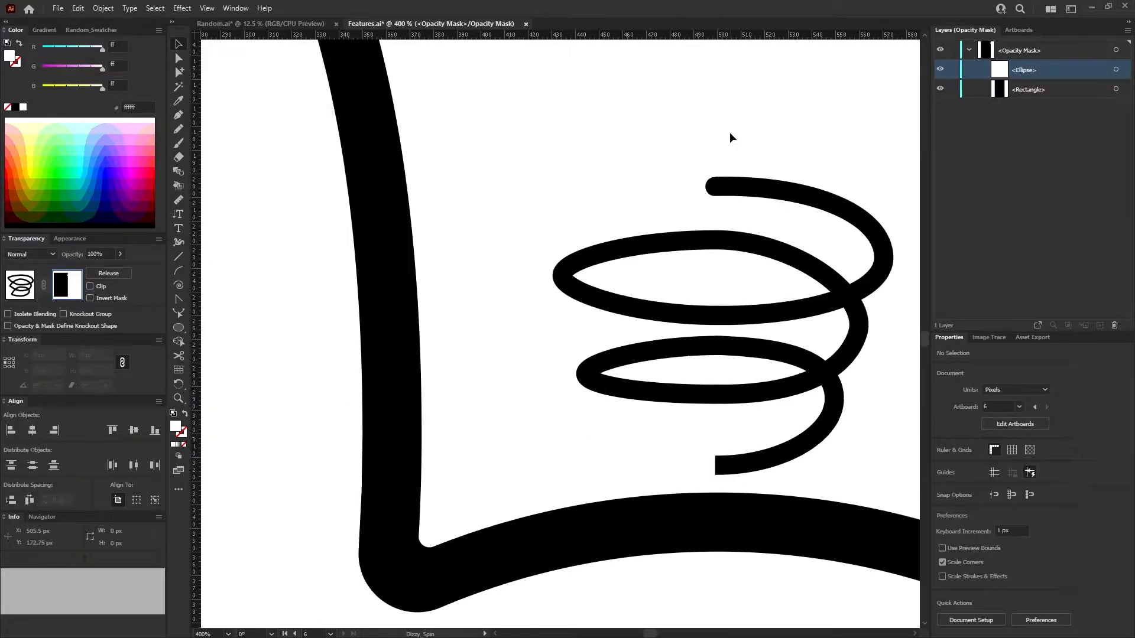
Copy the white mask circle and place the duplicate over the coil's cut lower end.
{"action": "left_click", "coordinate": [716, 187]}
{"action": "key", "text": "ctrl+c"}
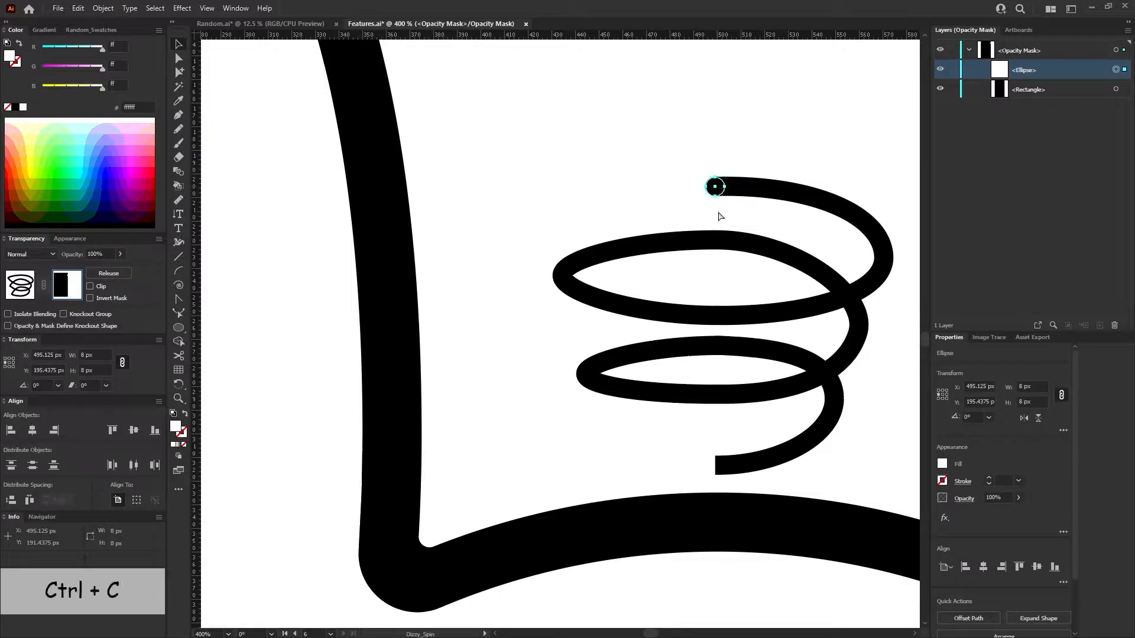
{"action": "key", "text": "ctrl+v"}
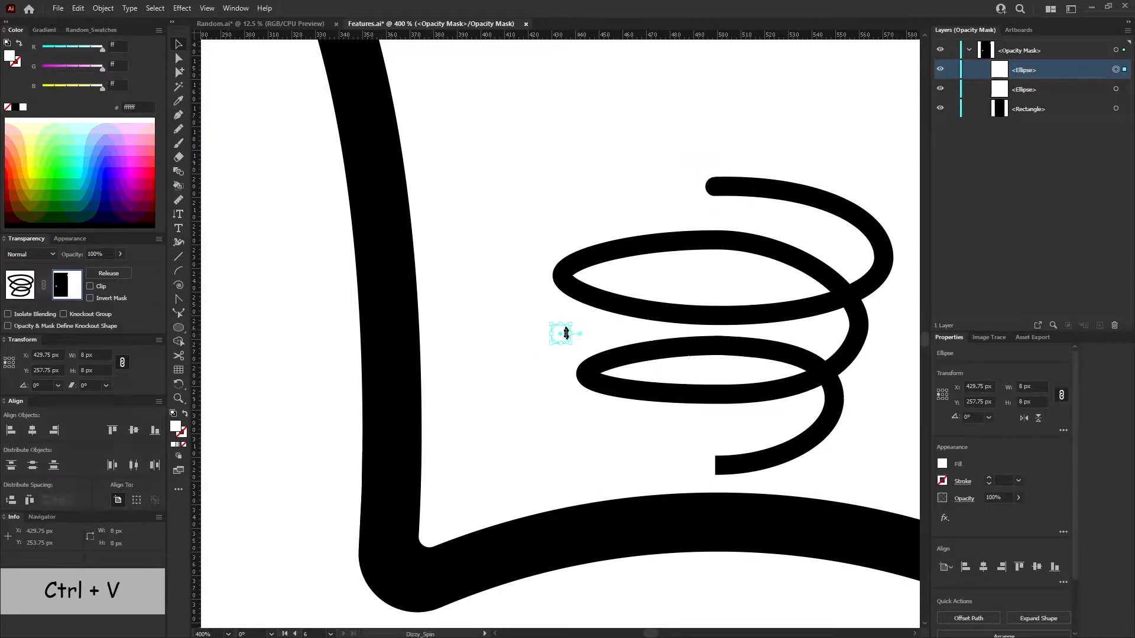
{"action": "mouse_move", "coordinate": [560, 338]}
{"action": "left_mouse_down"}
{"action": "mouse_move", "coordinate": [671, 456]}
{"action": "mouse_move", "coordinate": [718, 472]}
{"action": "left_mouse_up"}
{"action": "scroll", "coordinate": [723, 479], "scroll_direction": "up", "scroll_amount": 4}
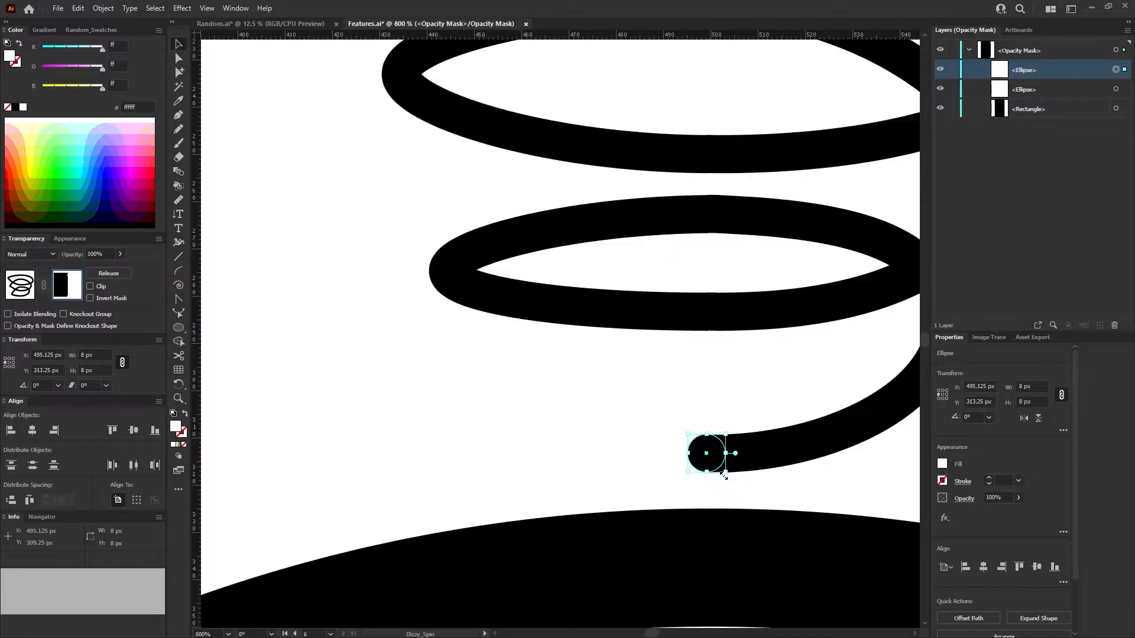
{"action": "left_click", "coordinate": [770, 502]}
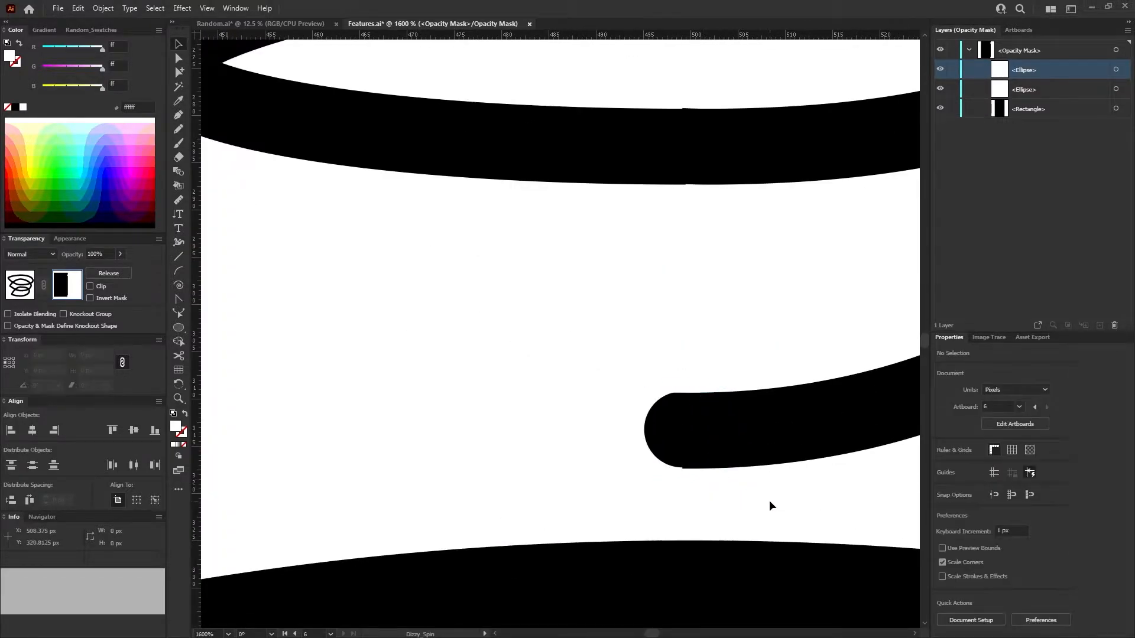
Fine-tune the duplicate circle's position so the lower end's rounded cap blends smoothly with the stroke.
{"action": "left_click", "coordinate": [666, 427]}
{"action": "key", "text": "Down"}
{"action": "key", "text": "Up"}
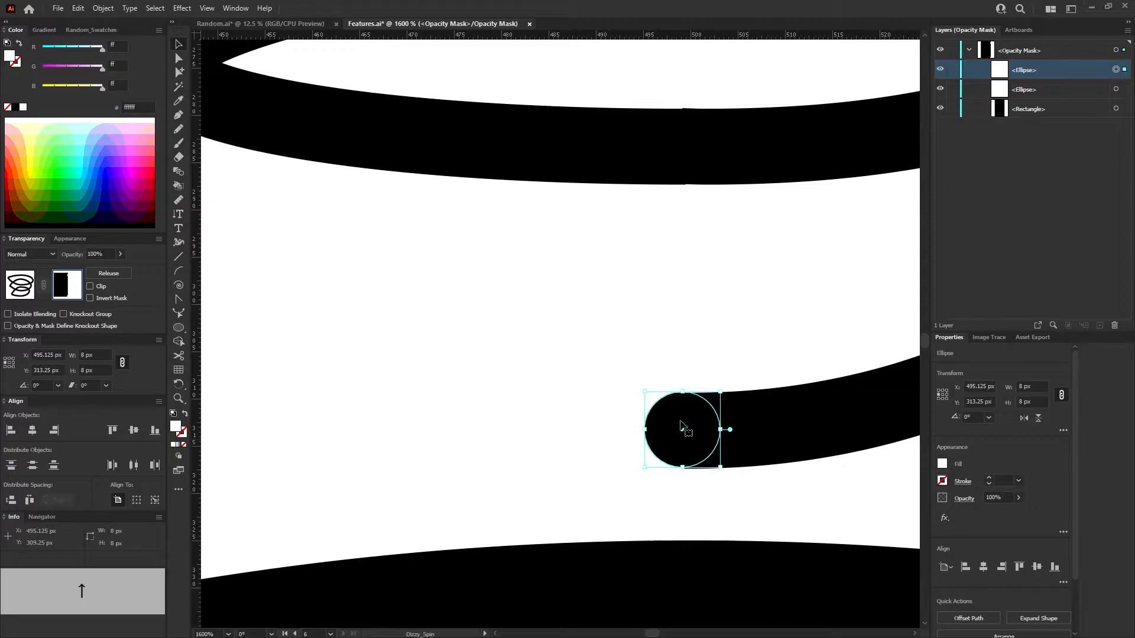
{"action": "scroll", "coordinate": [730, 452], "scroll_direction": "up", "scroll_amount": 2}
{"action": "left_click_drag", "start_coordinate": [639, 389], "coordinate": [651, 395]}
{"action": "left_click", "coordinate": [676, 484]}
{"action": "scroll", "coordinate": [774, 482], "scroll_direction": "down", "scroll_amount": 5}
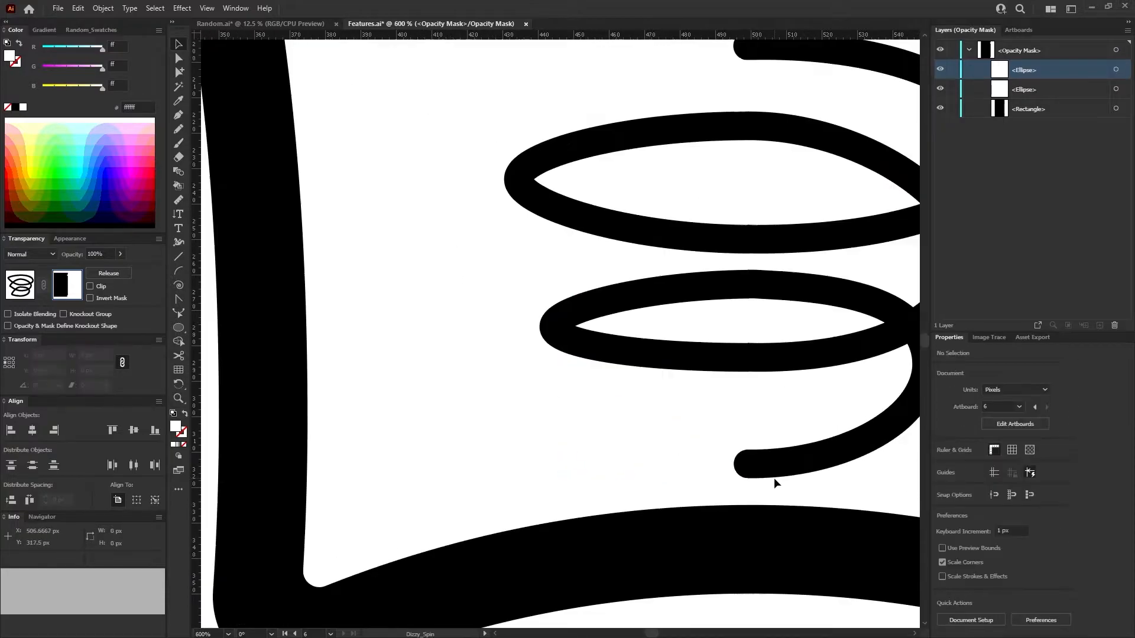
Leave opacity mask editing to return to the spring artwork and clear the selection.
{"action": "scroll", "coordinate": [774, 477], "scroll_direction": "down", "scroll_amount": 4}
{"action": "scroll", "coordinate": [875, 392], "scroll_direction": "down", "scroll_amount": 3}
{"action": "scroll", "coordinate": [894, 372], "scroll_direction": "up", "scroll_amount": 3}
{"action": "scroll", "coordinate": [801, 503], "scroll_direction": "up", "scroll_amount": 1}
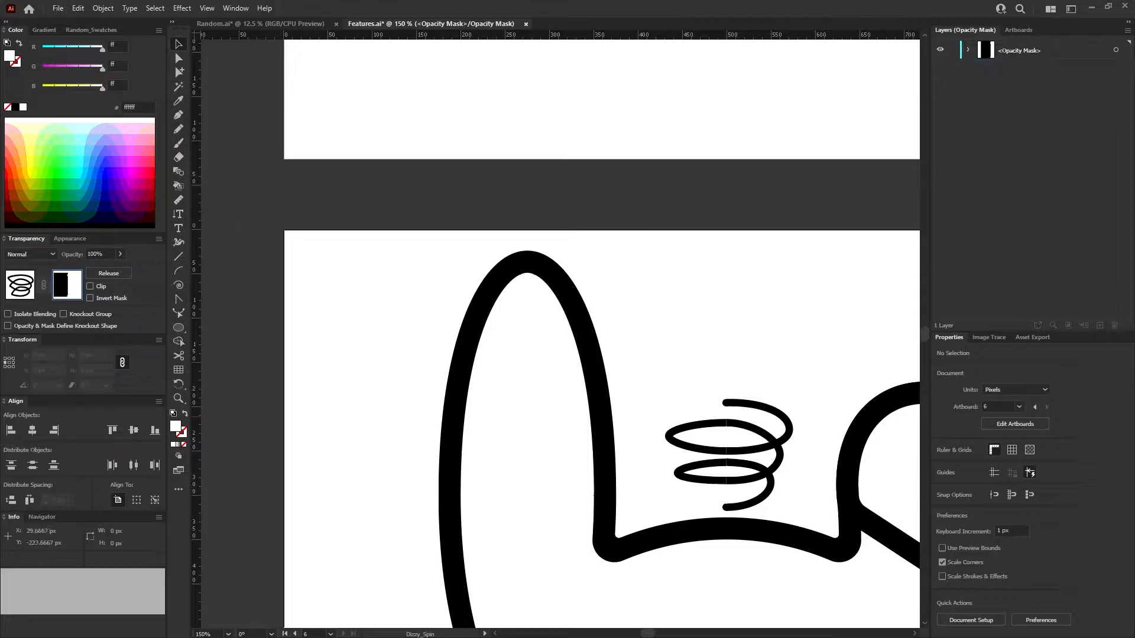
{"action": "left_click", "coordinate": [19, 285]}
{"action": "left_click", "coordinate": [661, 211]}
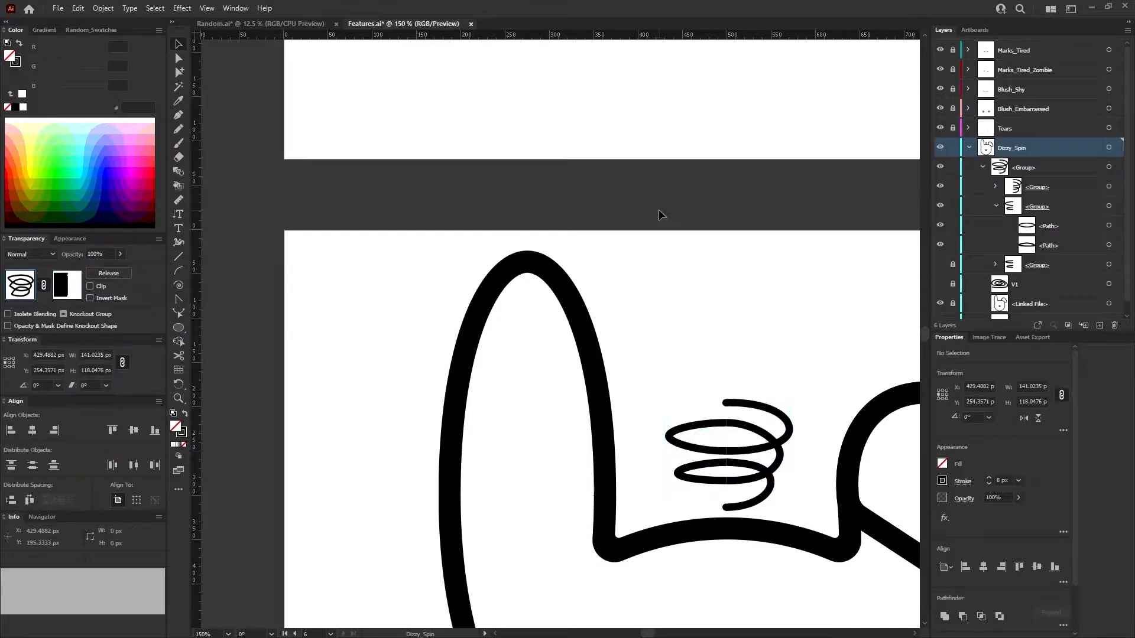
Nudge the top anchor of the spring's lower loop in the upper masked group slightly right, to X about 501.76 px, smoothing the seam.
{"action": "scroll", "coordinate": [697, 280], "scroll_direction": "down", "scroll_amount": 4}
{"action": "scroll", "coordinate": [703, 320], "scroll_direction": "up", "scroll_amount": 8}
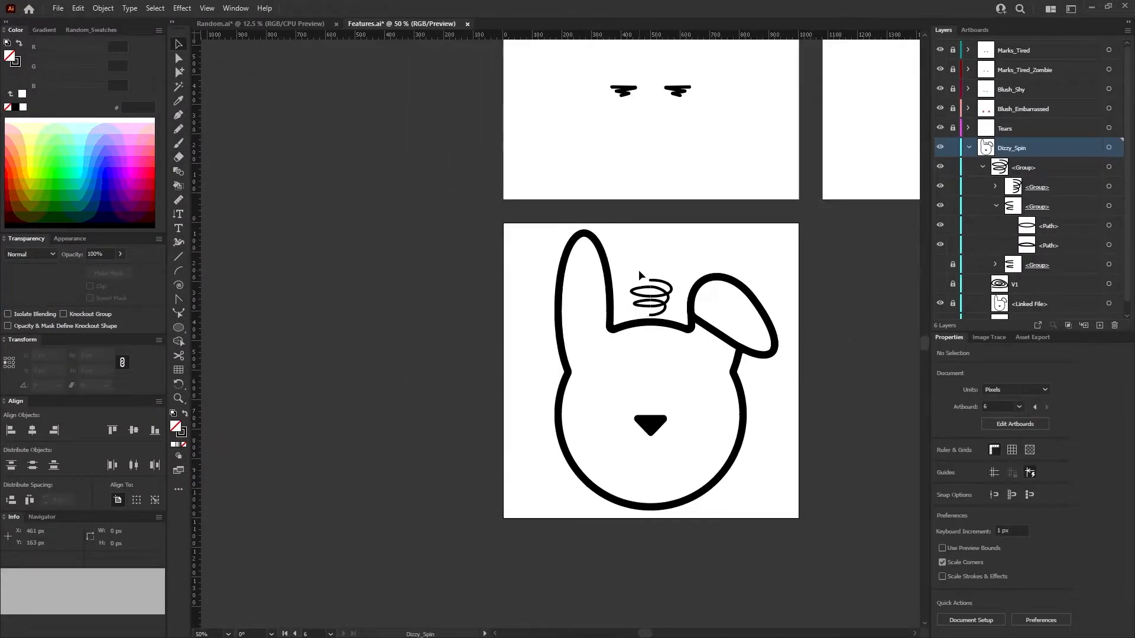
{"action": "scroll", "coordinate": [618, 324], "scroll_direction": "up", "scroll_amount": 5}
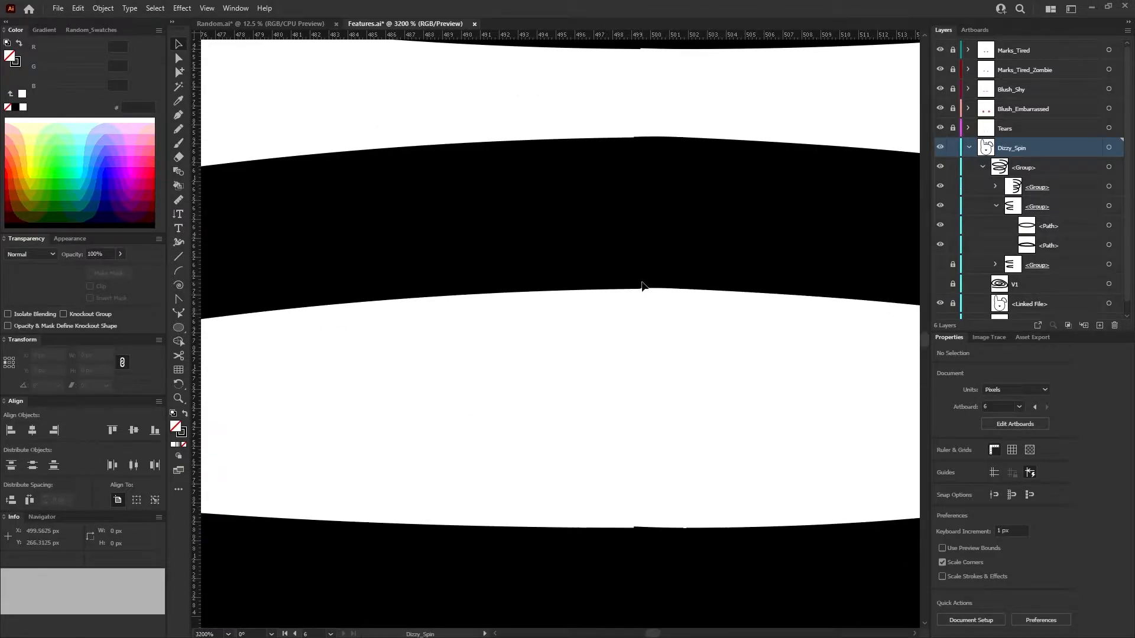
{"action": "scroll", "coordinate": [642, 284], "scroll_direction": "down", "scroll_amount": 3}
{"action": "scroll", "coordinate": [643, 284], "scroll_direction": "up", "scroll_amount": 1}
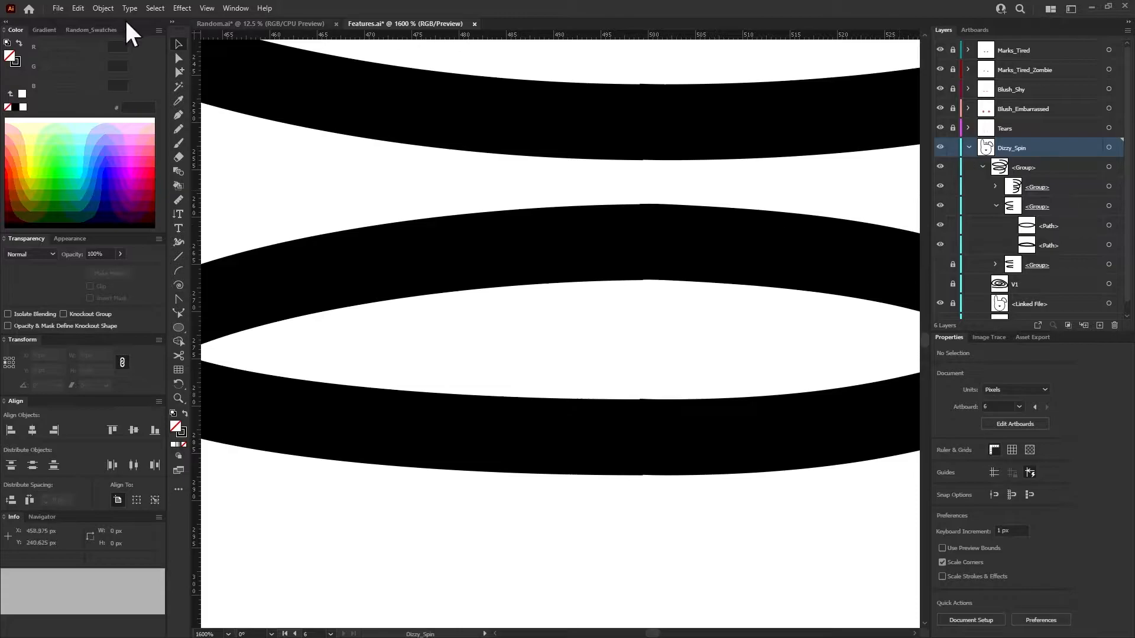
{"action": "left_click", "coordinate": [178, 58]}
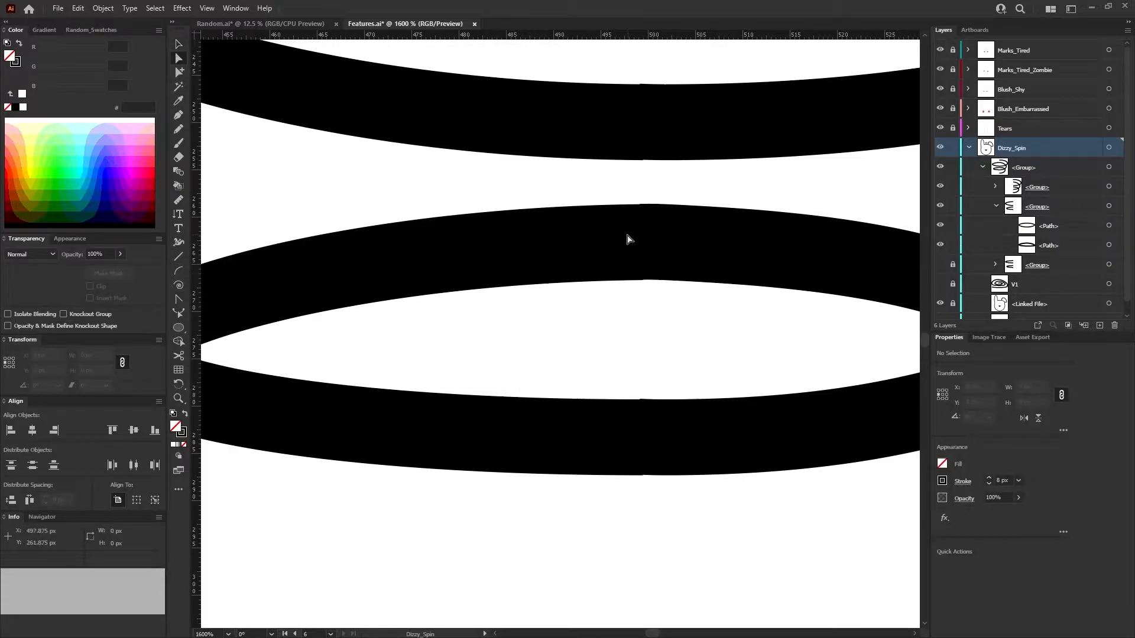
{"action": "left_click", "coordinate": [1108, 187]}
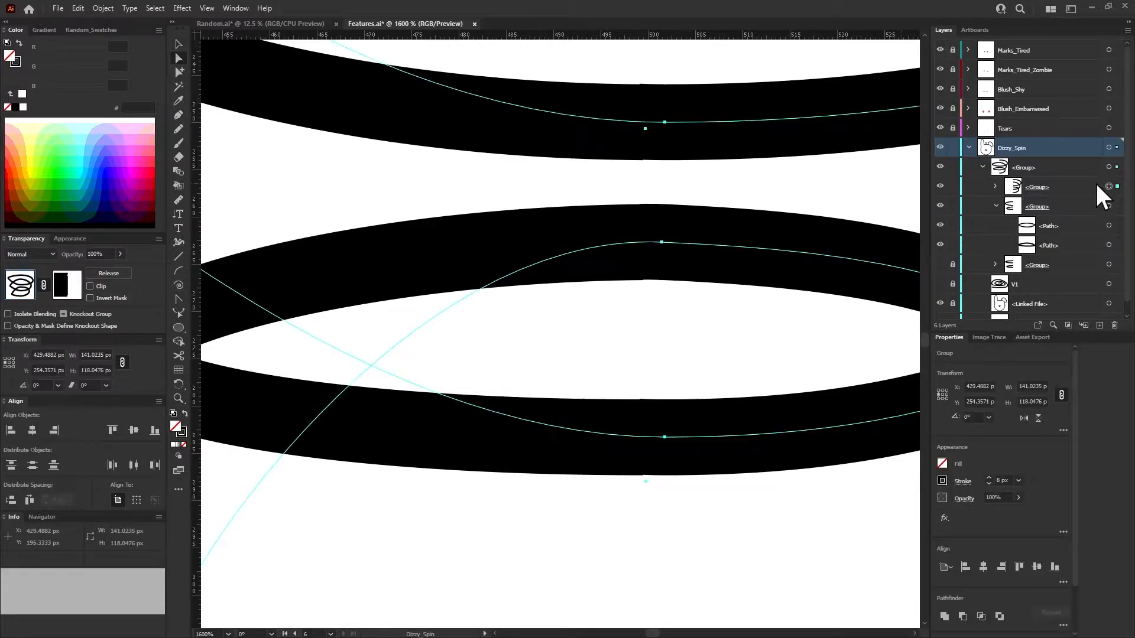
{"action": "left_click", "coordinate": [661, 242]}
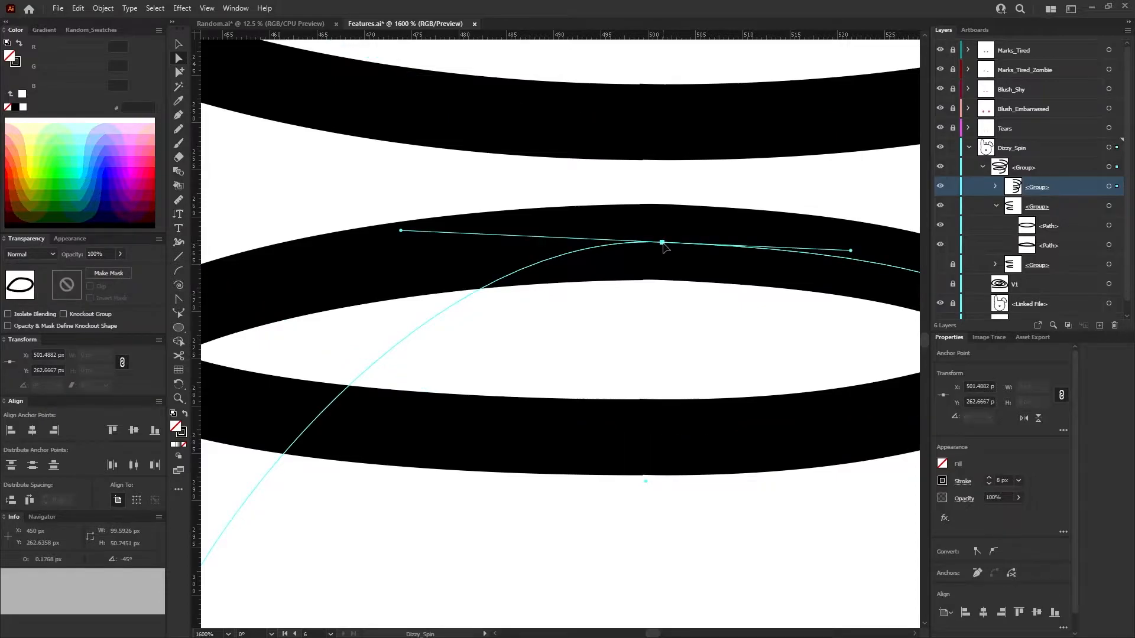
{"action": "left_click_drag", "start_coordinate": [662, 244], "coordinate": [664, 245]}
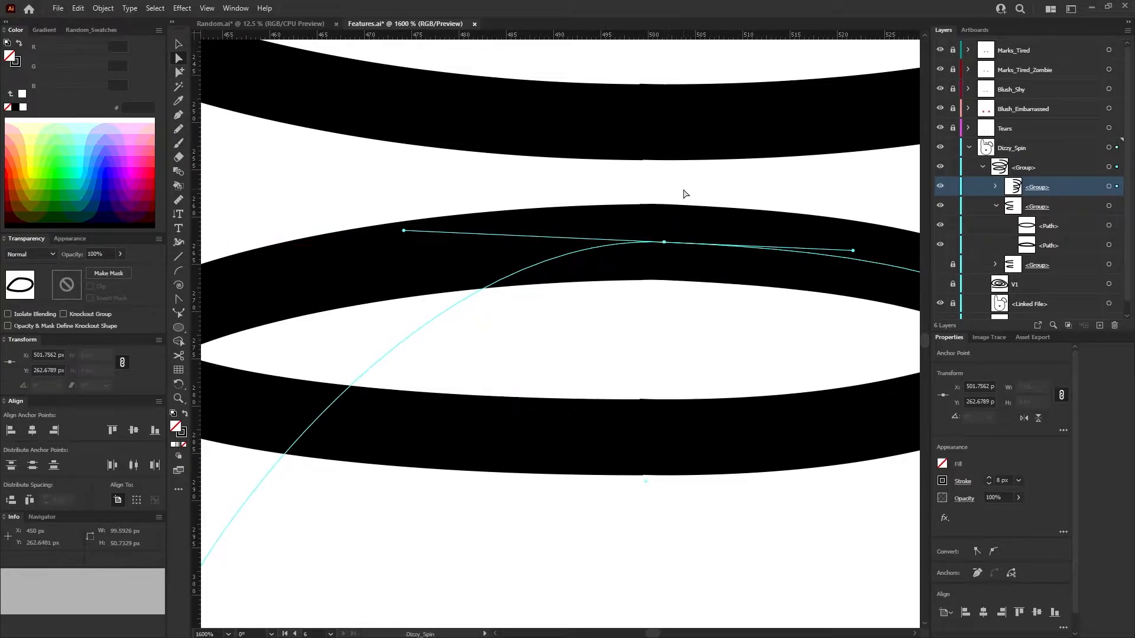
{"action": "left_click", "coordinate": [684, 190]}
Examine the spring against the whole bunny and up close, checking the loop seams and rounded ends.
{"action": "scroll", "coordinate": [684, 190], "scroll_direction": "down", "scroll_amount": 4}
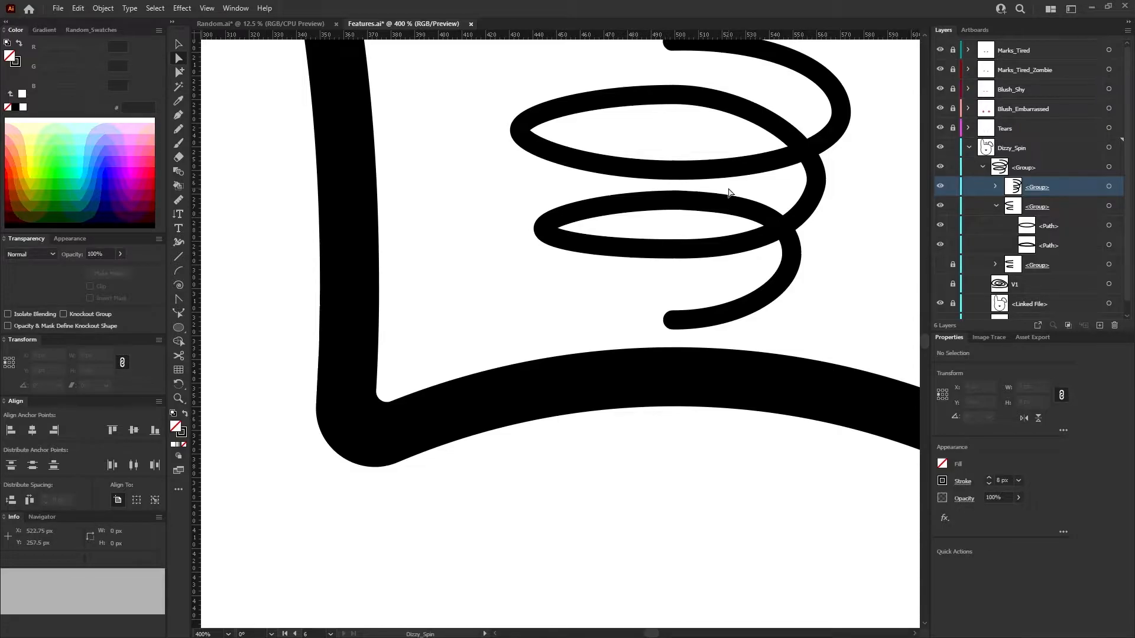
{"action": "scroll", "coordinate": [730, 191], "scroll_direction": "down", "scroll_amount": 7}
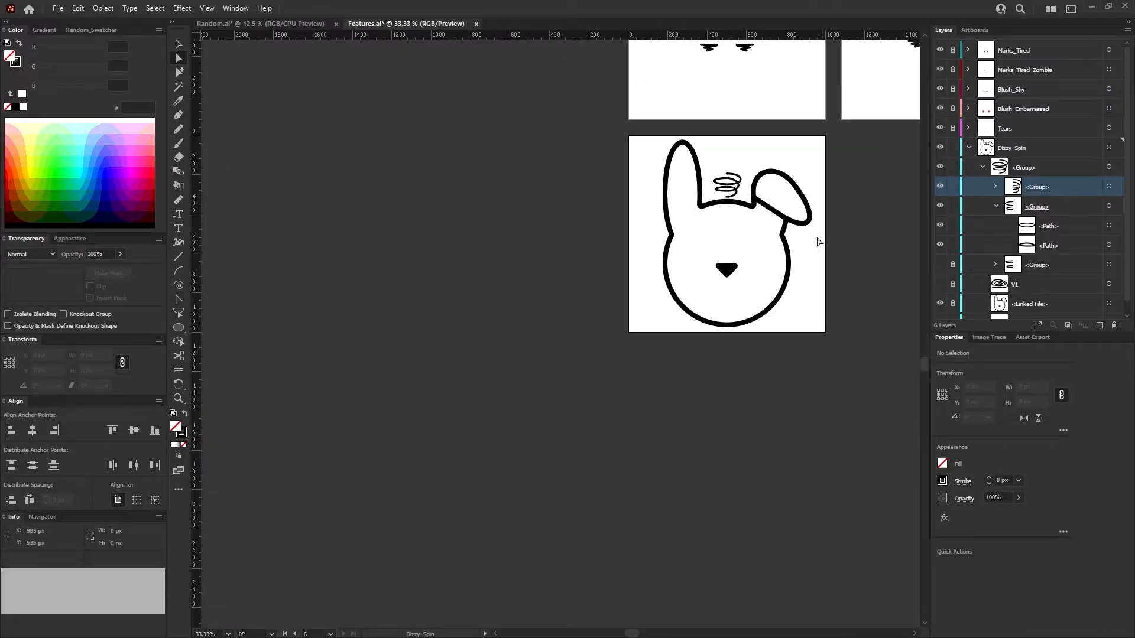
{"action": "scroll", "coordinate": [754, 191], "scroll_direction": "up", "scroll_amount": 1}
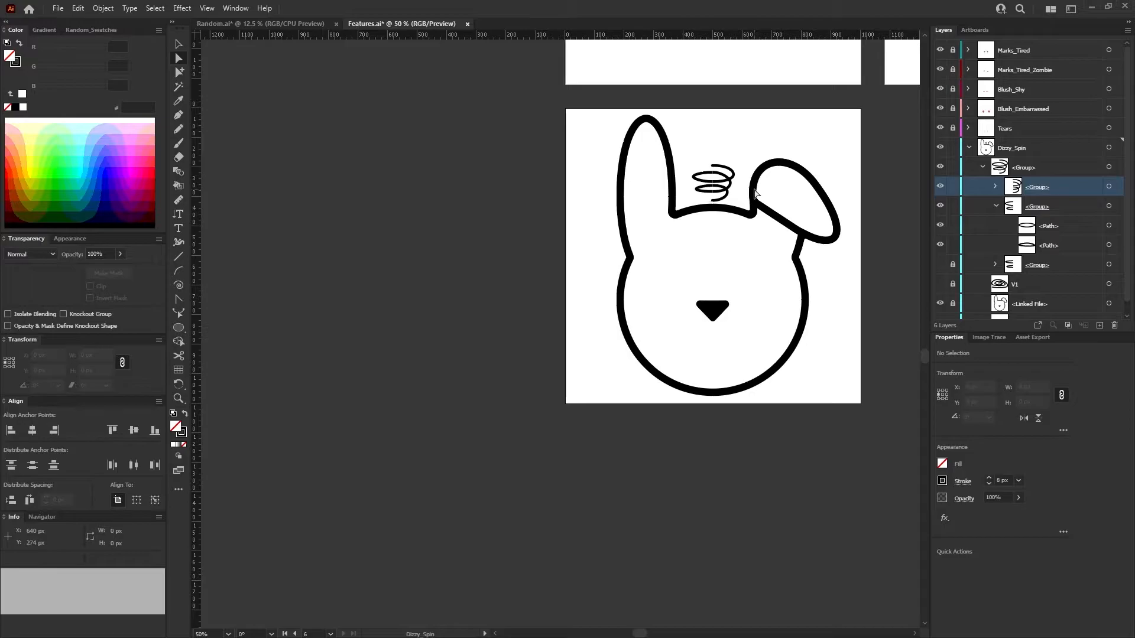
{"action": "scroll", "coordinate": [732, 199], "scroll_direction": "up", "scroll_amount": 5}
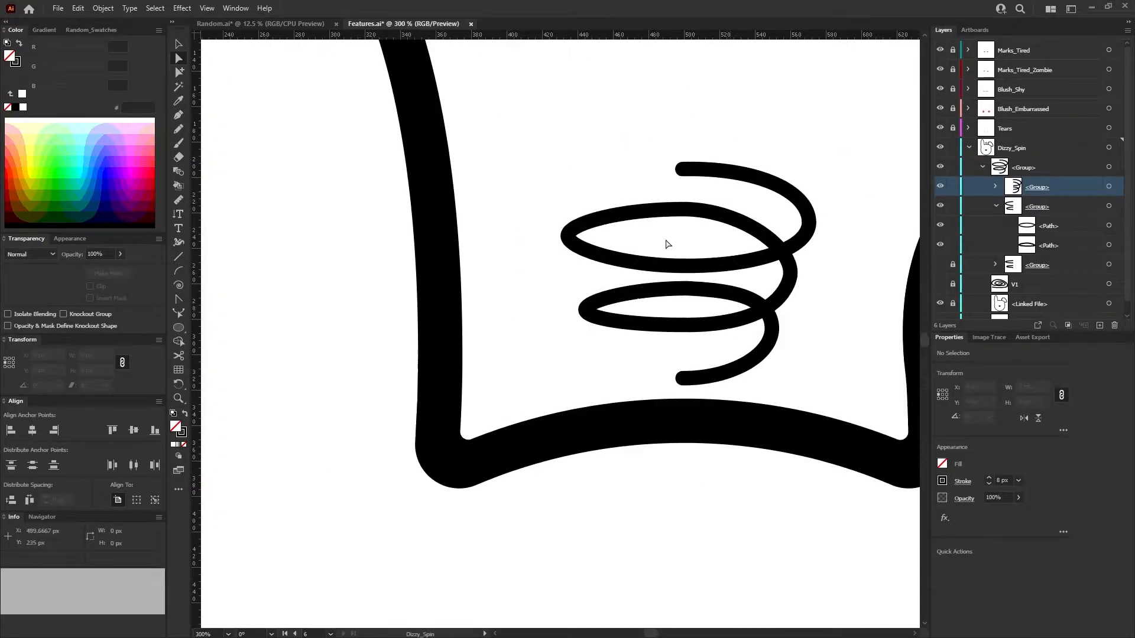
{"action": "scroll", "coordinate": [666, 244], "scroll_direction": "up", "scroll_amount": 3}
{"action": "scroll", "coordinate": [696, 154], "scroll_direction": "up", "scroll_amount": 6}
{"action": "scroll", "coordinate": [765, 362], "scroll_direction": "down", "scroll_amount": 7}
{"action": "scroll", "coordinate": [748, 383], "scroll_direction": "down", "scroll_amount": 11}
{"action": "scroll", "coordinate": [787, 491], "scroll_direction": "up", "scroll_amount": 4}
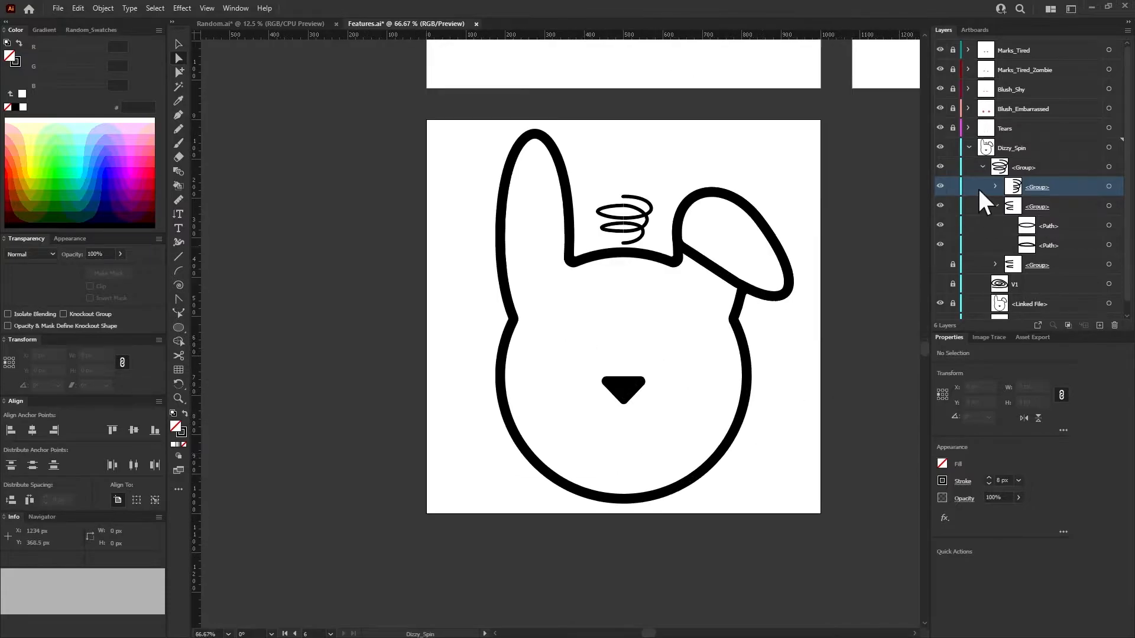
Collapse the spring's group and draw two tilted five-pointed stars with the Star tool, about 56 px and 49 px wide.
{"action": "left_click", "coordinate": [983, 167]}
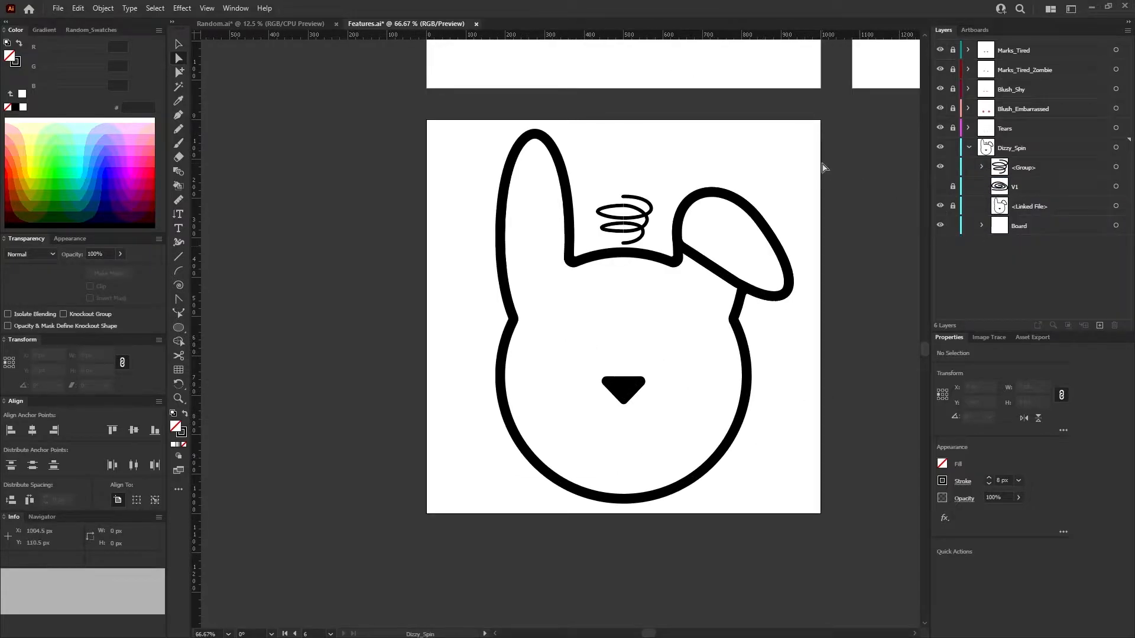
{"action": "left_click", "coordinate": [178, 44]}
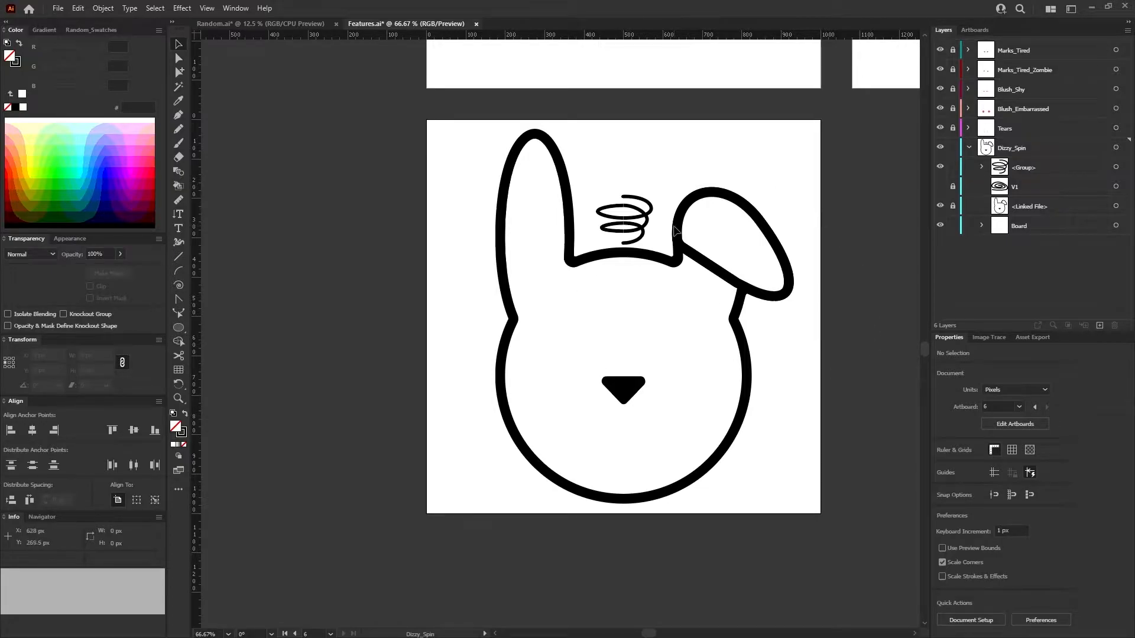
{"action": "scroll", "coordinate": [621, 213], "scroll_direction": "up", "scroll_amount": 4}
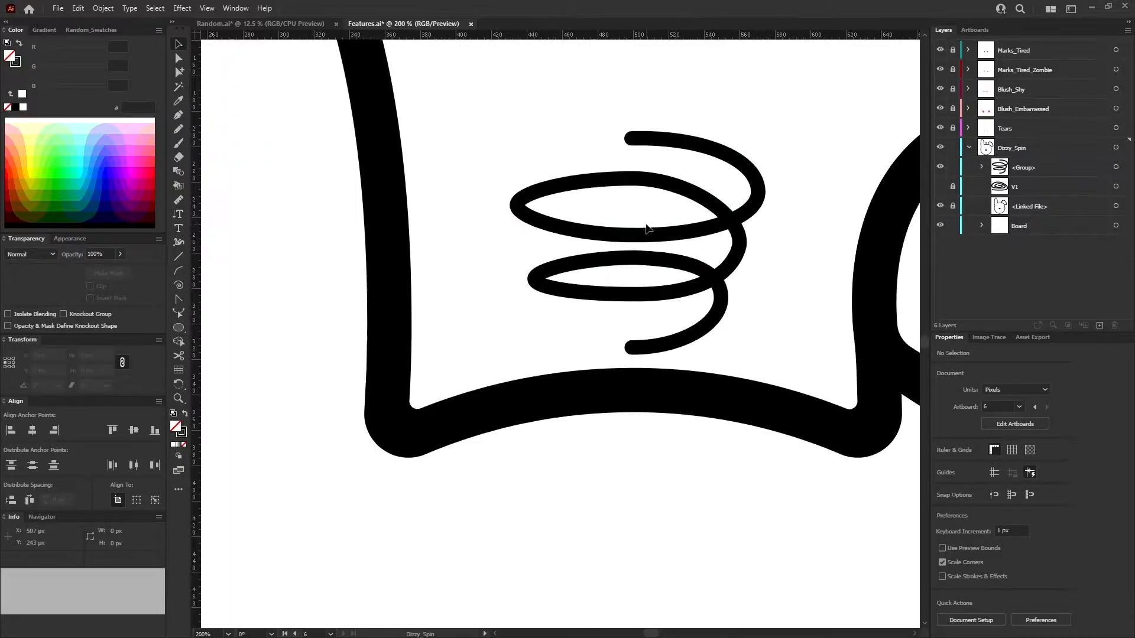
{"action": "left_click_drag", "start_coordinate": [178, 329], "coordinate": [250, 368]}
{"action": "left_click_drag", "start_coordinate": [461, 225], "coordinate": [510, 244]}
{"action": "left_click_drag", "start_coordinate": [827, 104], "coordinate": [783, 118]}
Position the smaller star beside the spring's upper right and the larger star over the lower loop's left end.
{"action": "left_click", "coordinate": [178, 45]}
{"action": "left_click_drag", "start_coordinate": [826, 84], "coordinate": [766, 96]}
{"action": "left_click", "coordinate": [472, 200]}
{"action": "left_click_drag", "start_coordinate": [471, 199], "coordinate": [531, 254]}
Fill both stars with white.
{"action": "left_click", "coordinate": [942, 463]}
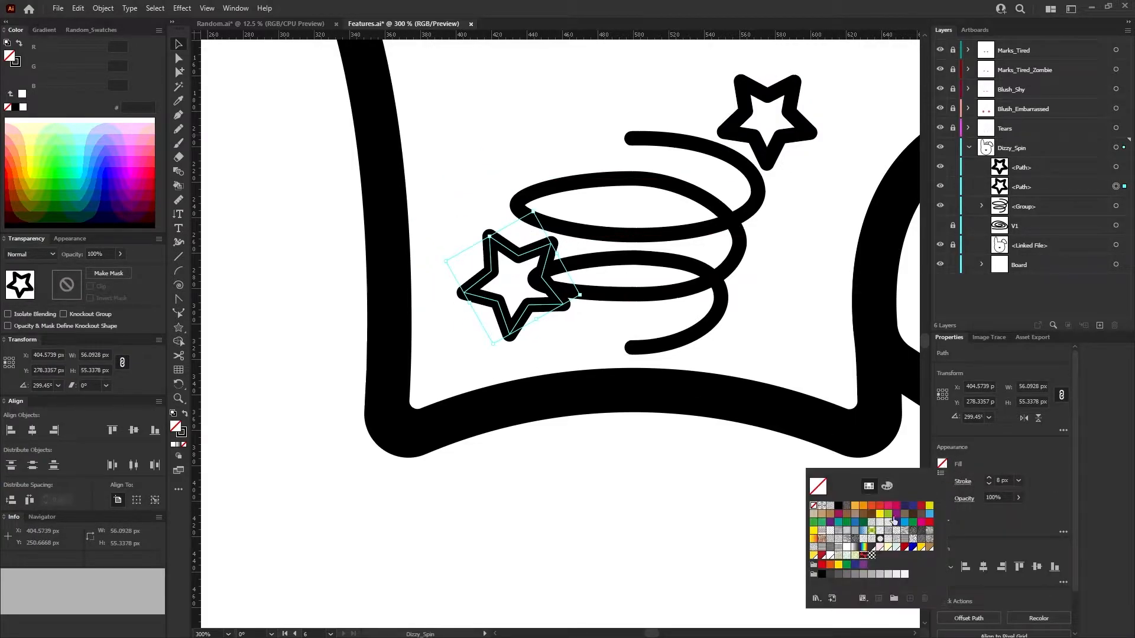
{"action": "left_click", "coordinate": [847, 549]}
{"action": "left_click", "coordinate": [1090, 170]}
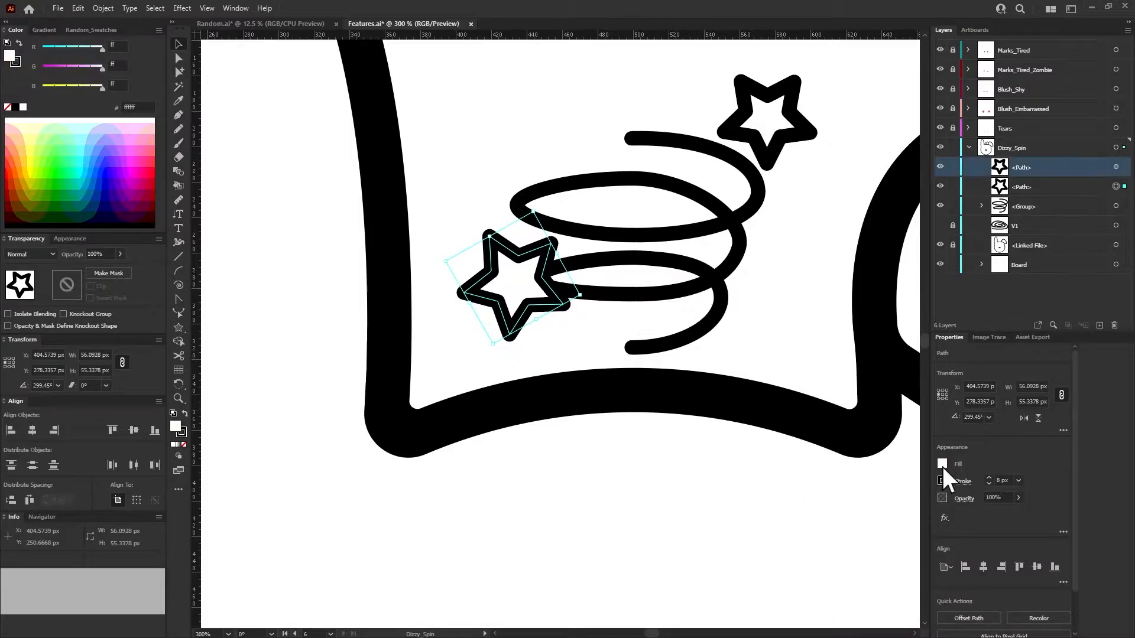
{"action": "left_click", "coordinate": [1116, 167]}
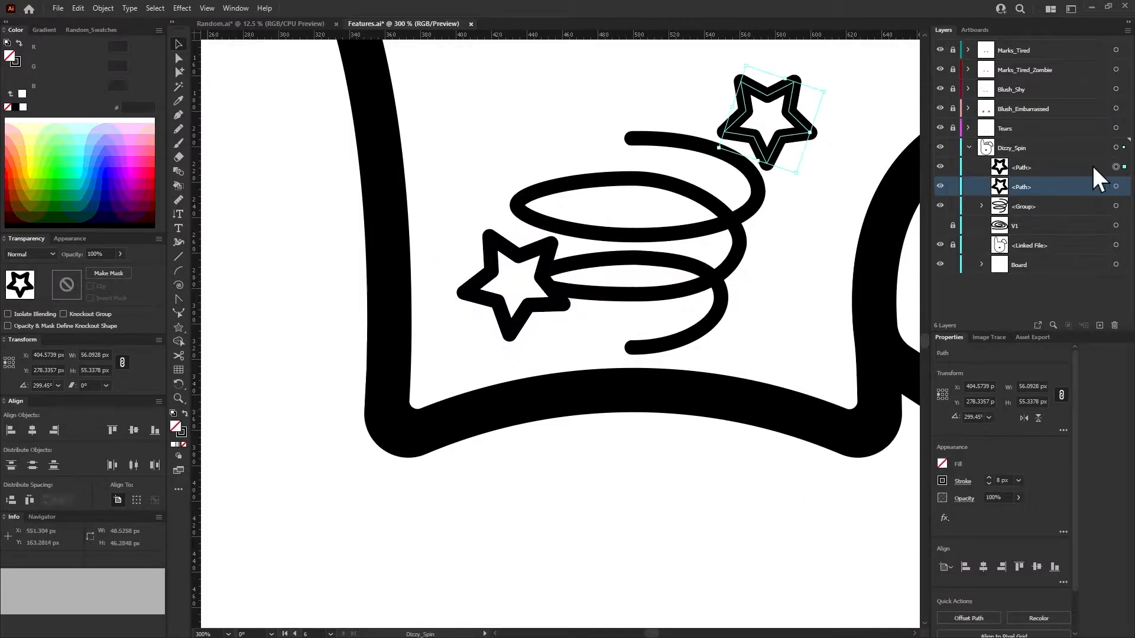
{"action": "left_click", "coordinate": [943, 464]}
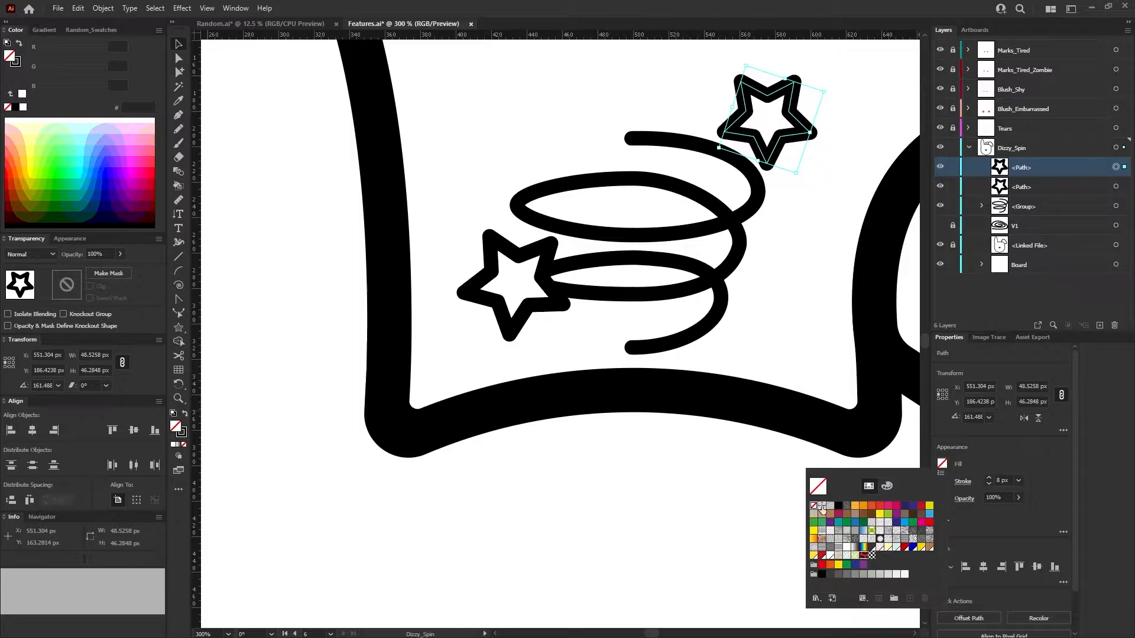
{"action": "left_click", "coordinate": [831, 555]}
{"action": "left_click", "coordinate": [825, 199]}
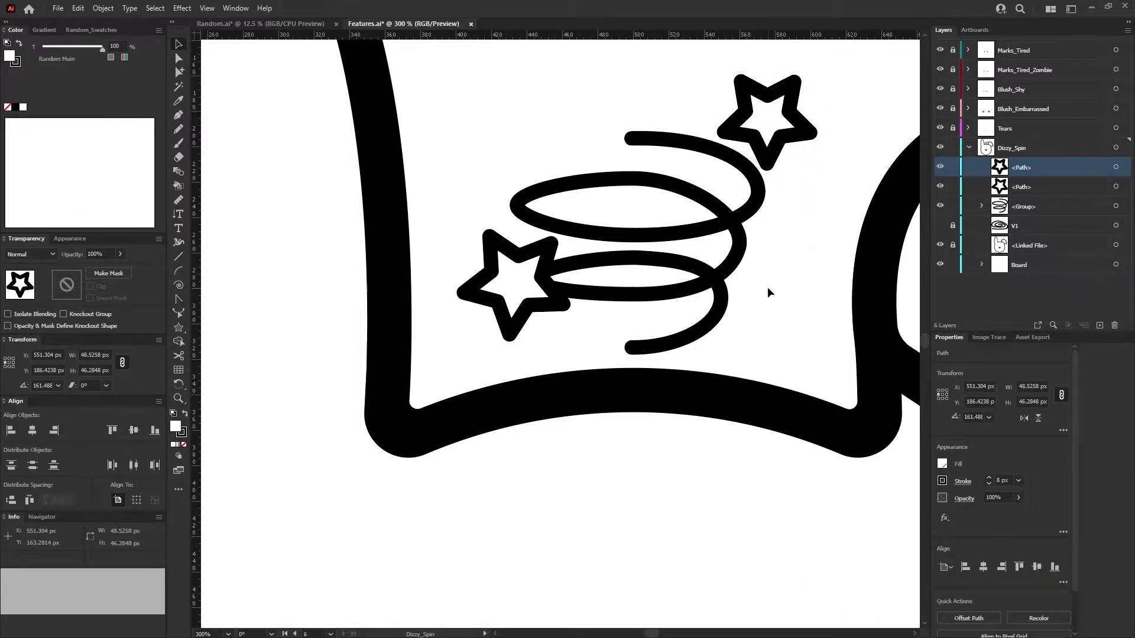
Move the upper-right star closer to the spring's top loop and fill it with yellow #FCEA10.
{"action": "left_click", "coordinate": [767, 291]}
{"action": "scroll", "coordinate": [702, 295], "scroll_direction": "down", "scroll_amount": 4}
{"action": "scroll", "coordinate": [722, 258], "scroll_direction": "up", "scroll_amount": 2}
{"action": "left_click_drag", "start_coordinate": [724, 260], "coordinate": [732, 271]}
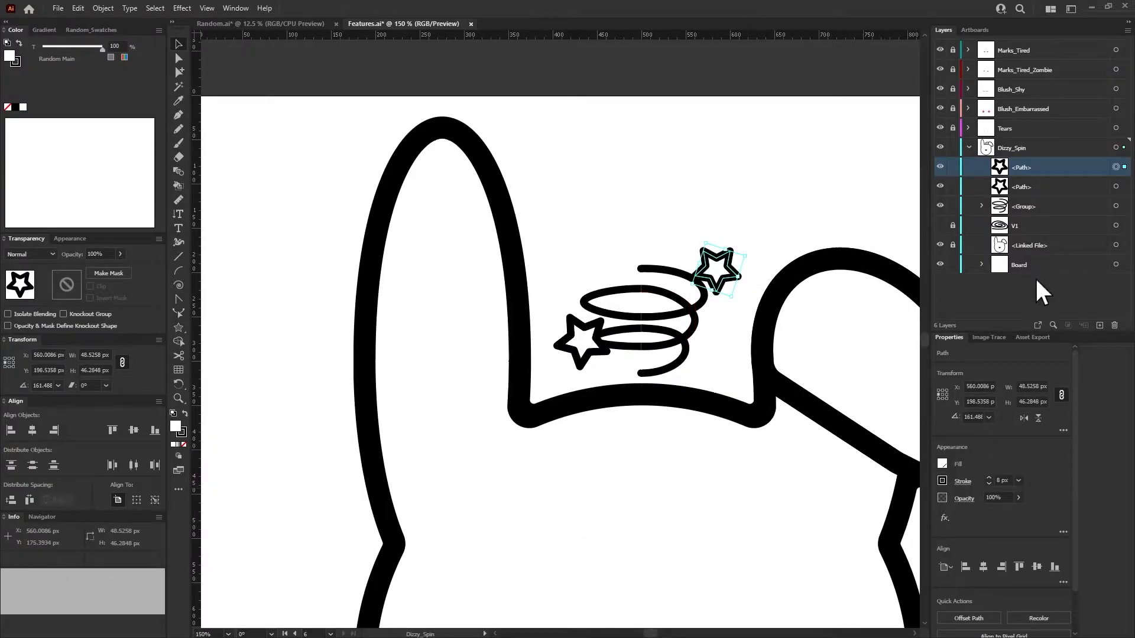
{"action": "left_click", "coordinate": [941, 462]}
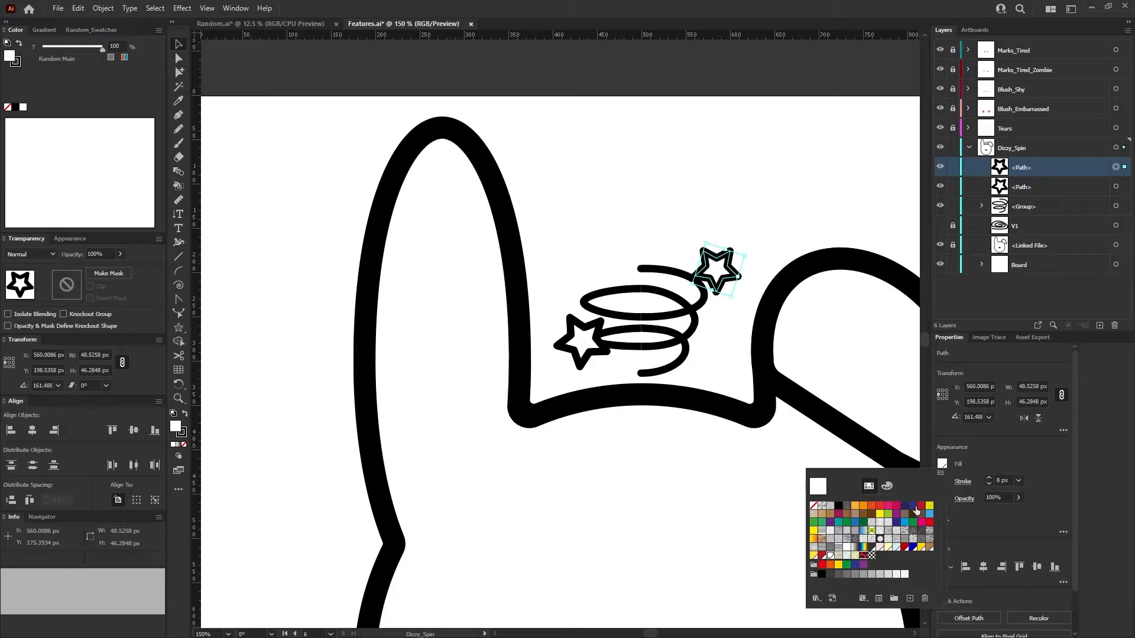
{"action": "left_click", "coordinate": [879, 515]}
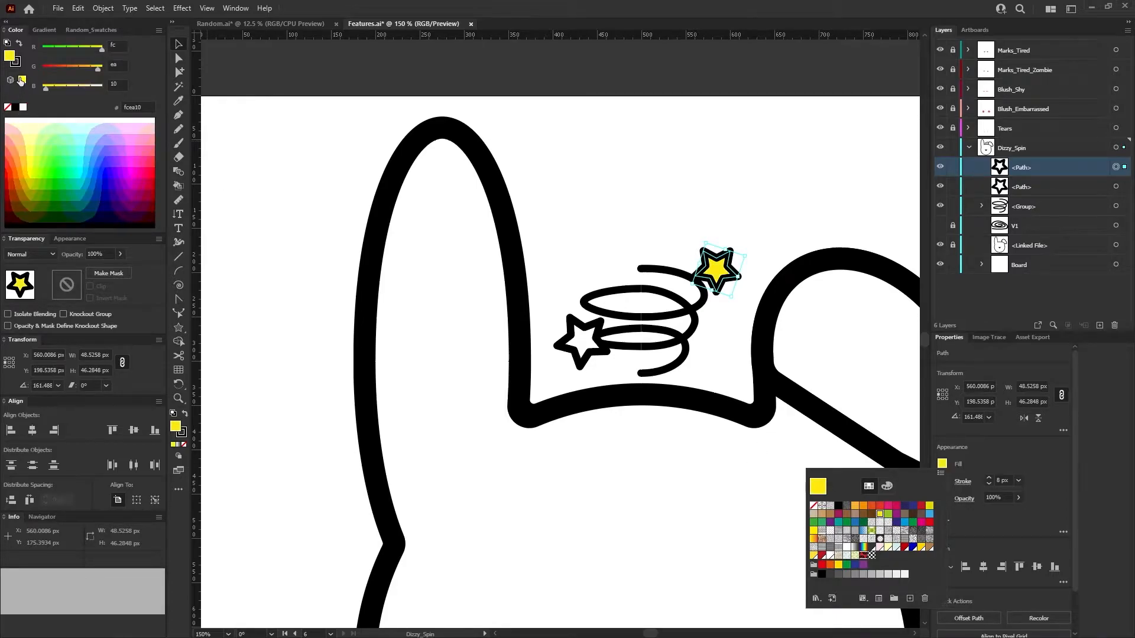
{"action": "key", "text": "Escape"}
Copy the yellow fill to the lower-left star with the Eyedropper and convert both stars' fills to web-safe yellow #FFFF00.
{"action": "left_click", "coordinate": [583, 340]}
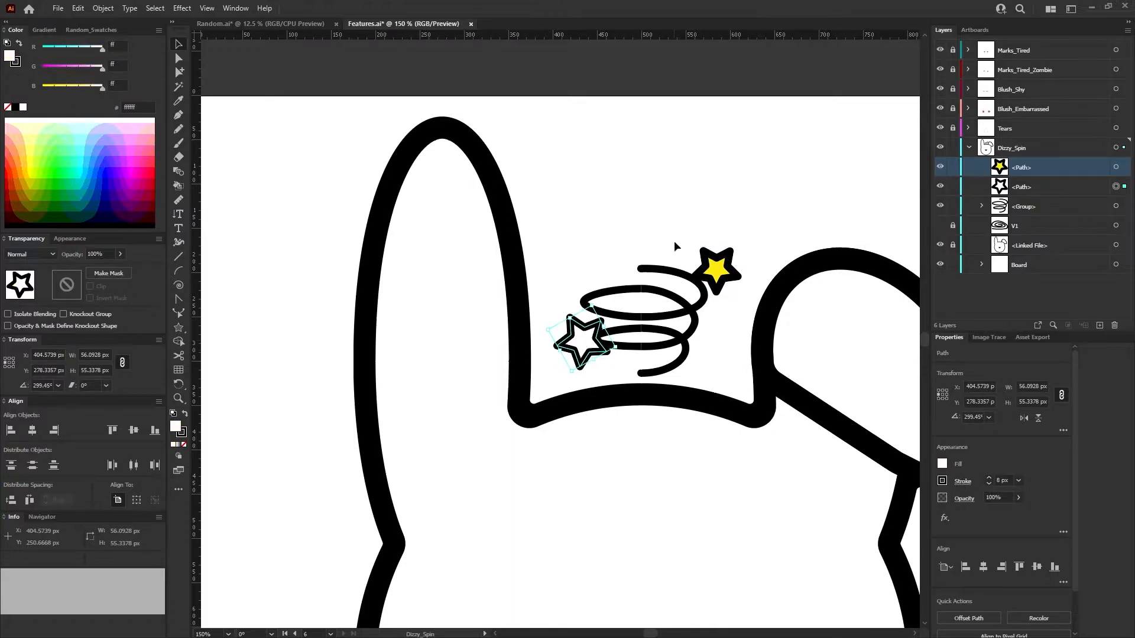
{"action": "left_click", "coordinate": [178, 101]}
{"action": "left_click", "coordinate": [716, 269]}
{"action": "left_click", "coordinate": [22, 79]}
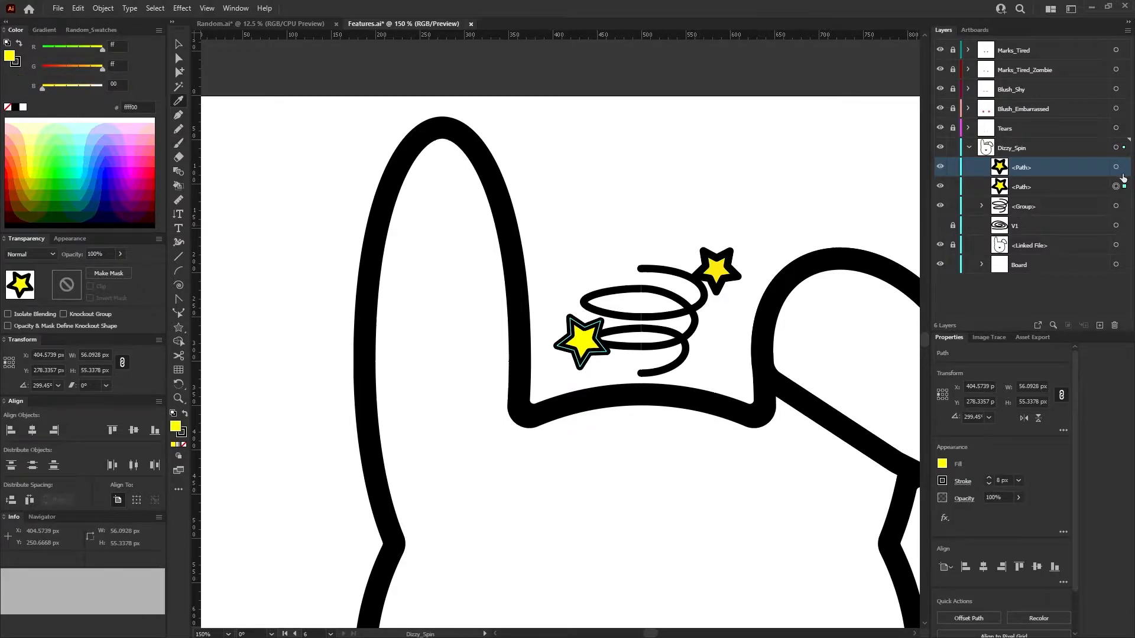
{"action": "left_click", "coordinate": [1116, 168]}
{"action": "left_click", "coordinate": [22, 80]}
{"action": "left_click", "coordinate": [178, 44]}
{"action": "left_click", "coordinate": [686, 209]}
{"action": "scroll", "coordinate": [715, 338], "scroll_direction": "down", "scroll_amount": 6}
{"action": "scroll", "coordinate": [754, 387], "scroll_direction": "up", "scroll_amount": 6}
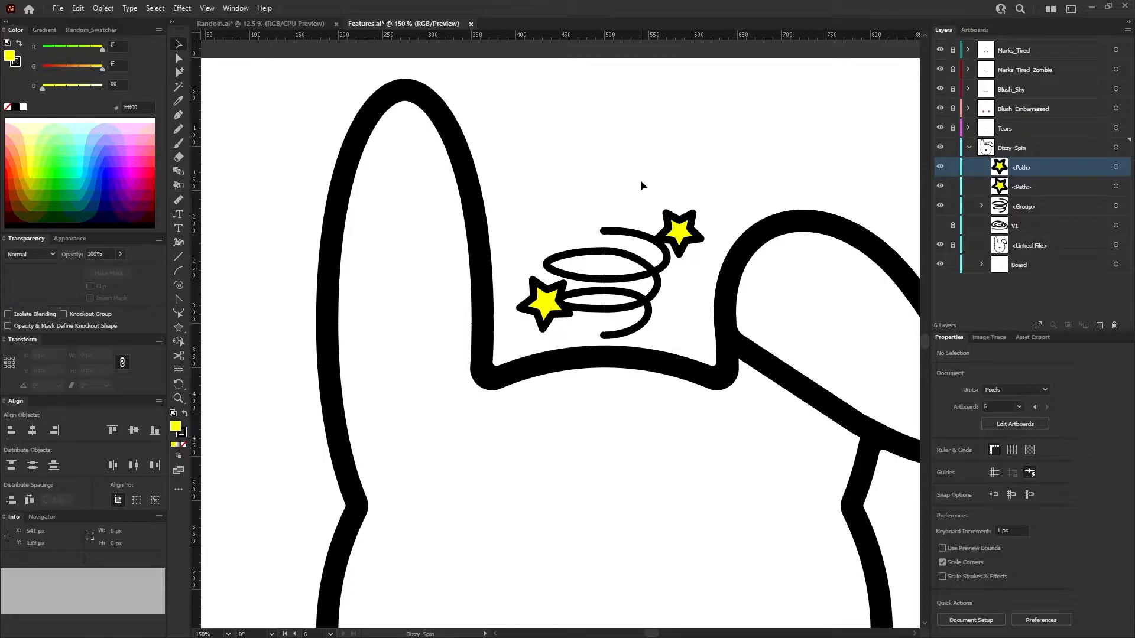
Expand the upper-right star's fill and stroke into separate shapes.
{"action": "scroll", "coordinate": [640, 179], "scroll_direction": "up", "scroll_amount": 2}
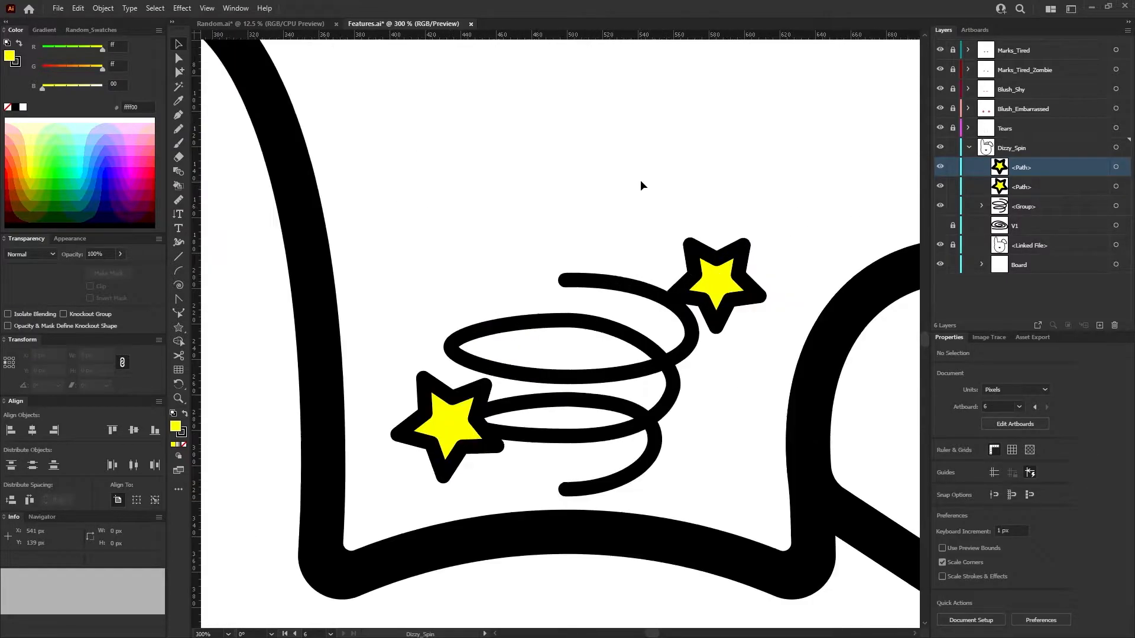
{"action": "left_click", "coordinate": [1115, 167]}
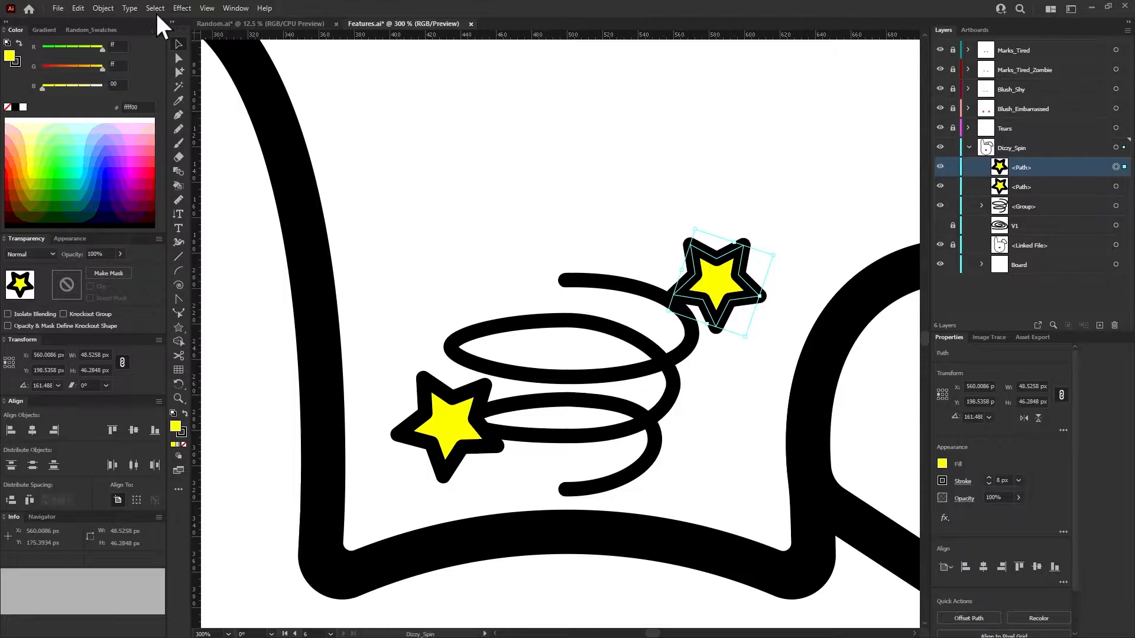
{"action": "left_click", "coordinate": [126, 9]}
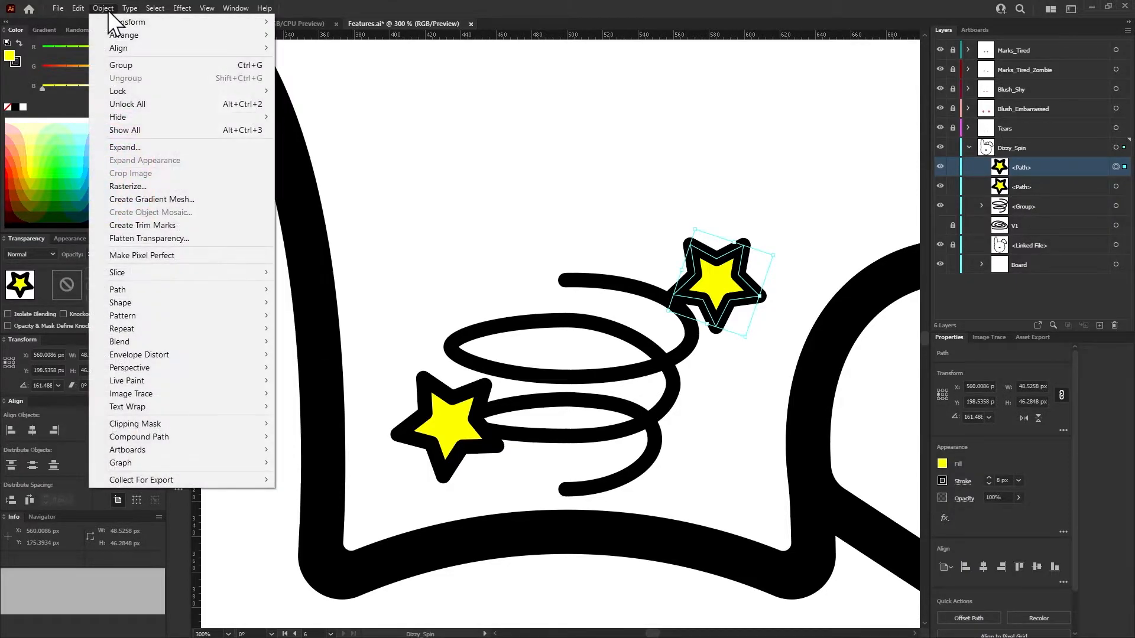
{"action": "left_click", "coordinate": [154, 147]}
{"action": "left_click", "coordinate": [533, 393]}
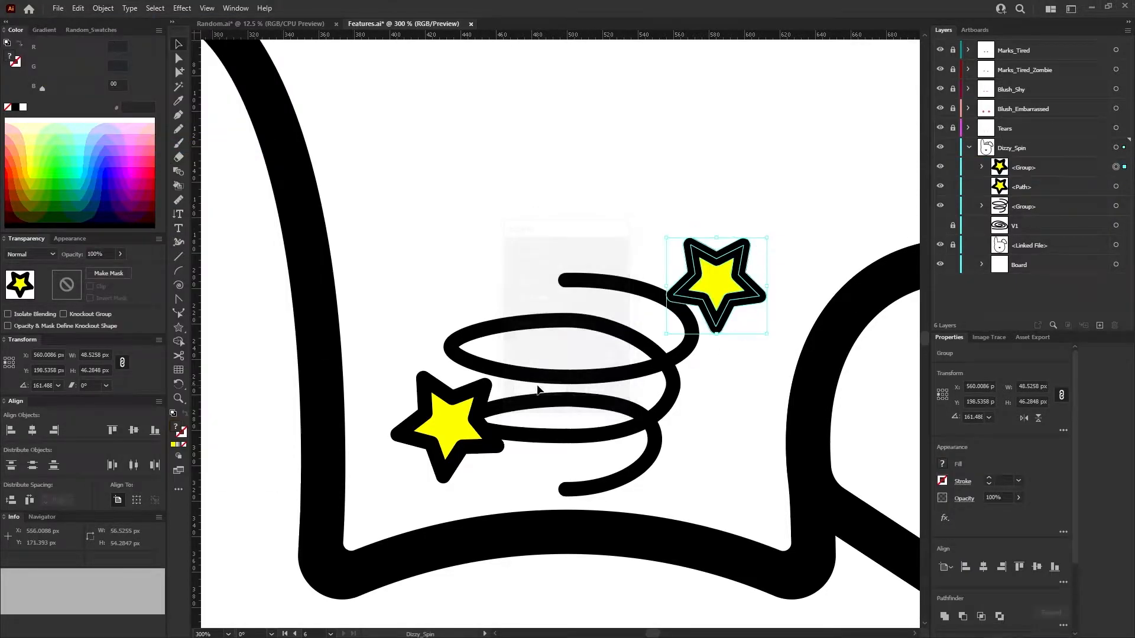
Release the expanded star's outline compound path and move the yellow path above the black paths in its group.
{"action": "left_click", "coordinate": [981, 167]}
{"action": "left_click", "coordinate": [1115, 187]}
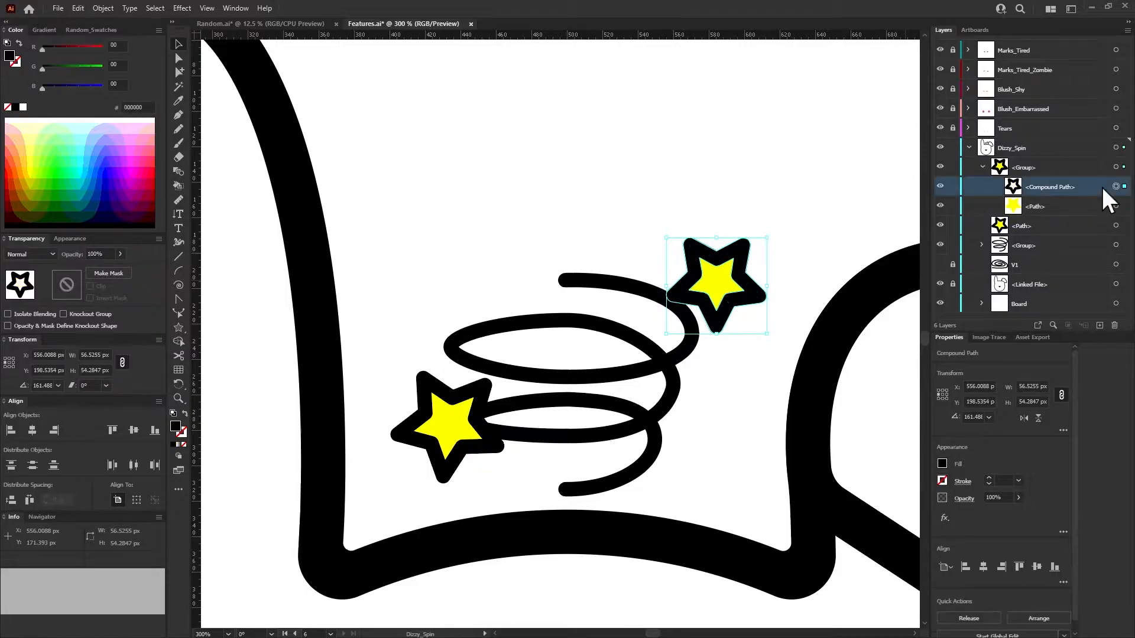
{"action": "left_click", "coordinate": [999, 618]}
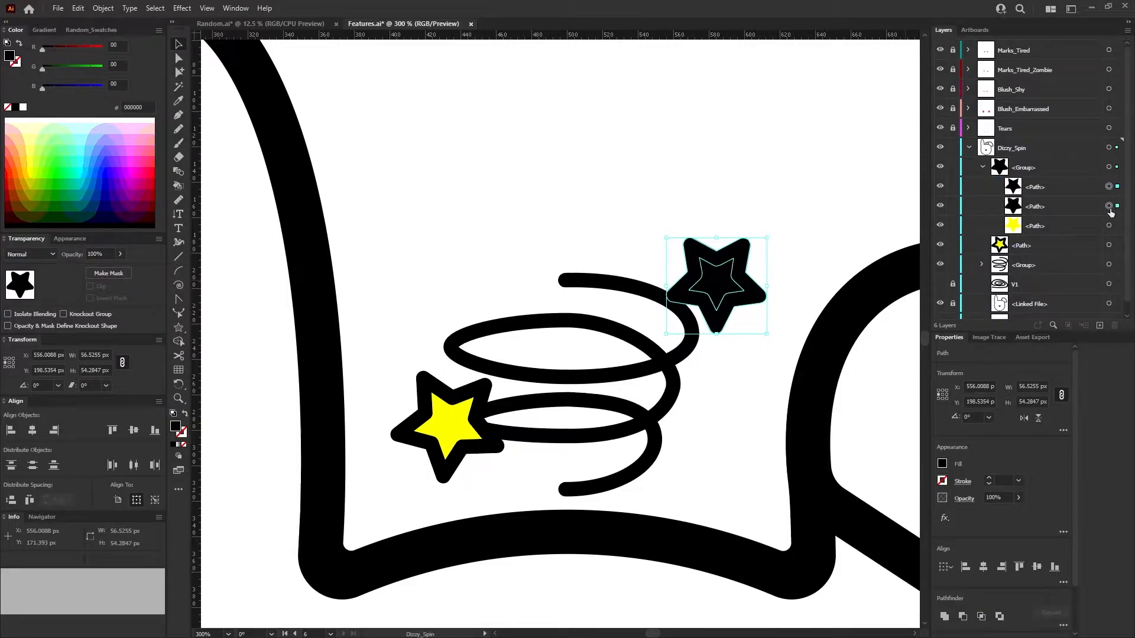
{"action": "left_click_drag", "start_coordinate": [1057, 223], "coordinate": [1054, 178]}
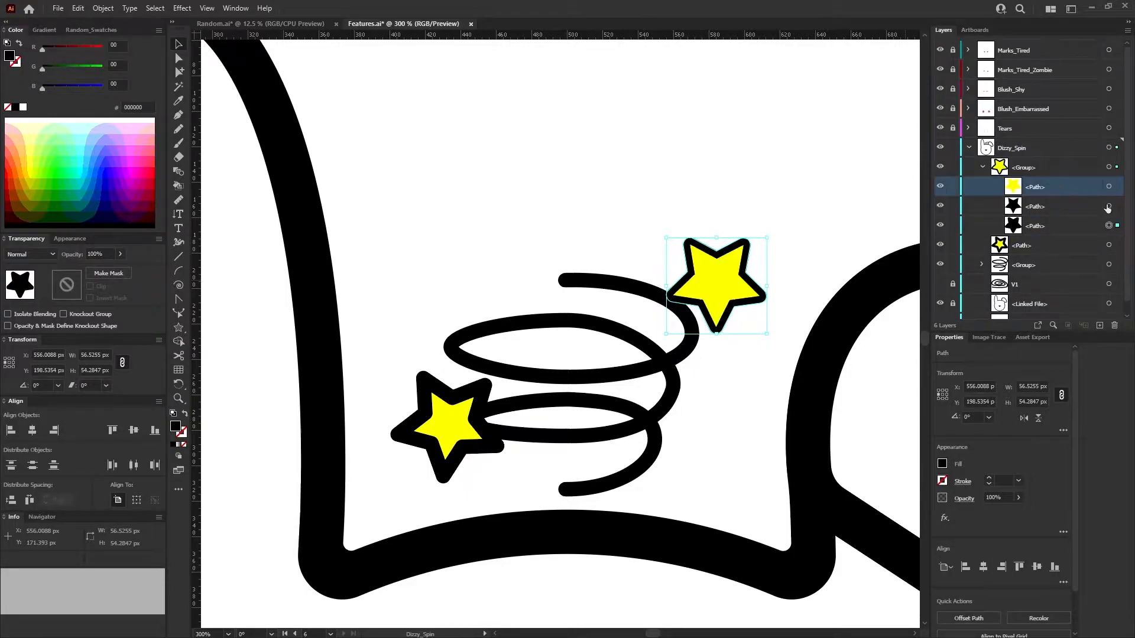
Delete the inner black star path from the upper-right star's group, keeping the yellow star and the outer black star.
{"action": "left_click", "coordinate": [1114, 326]}
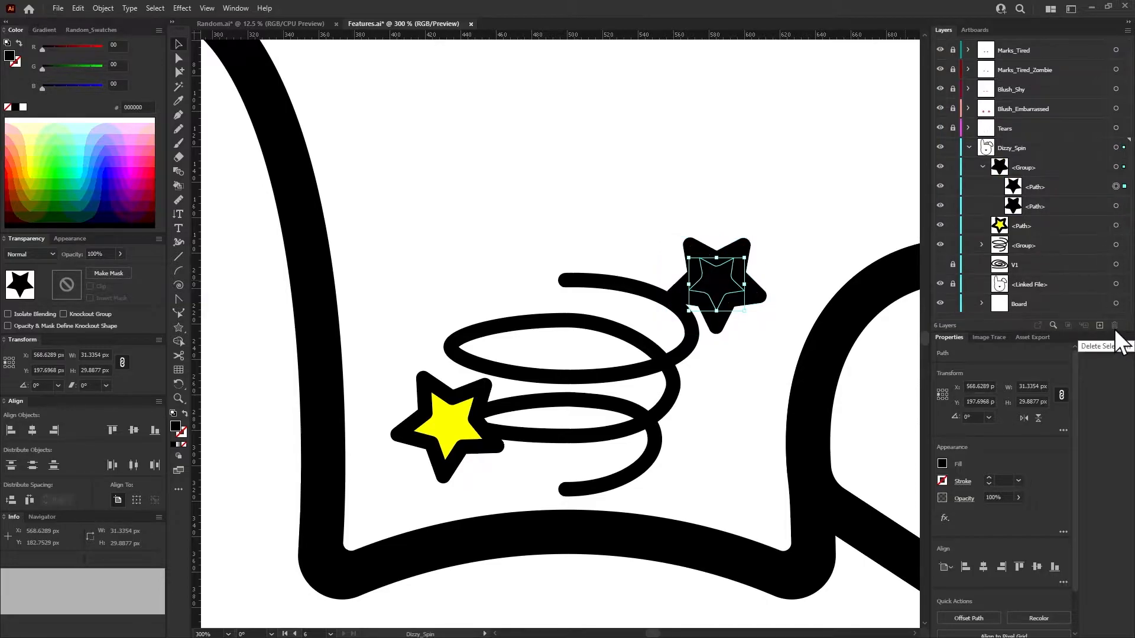
{"action": "key", "text": "ctrl+z"}
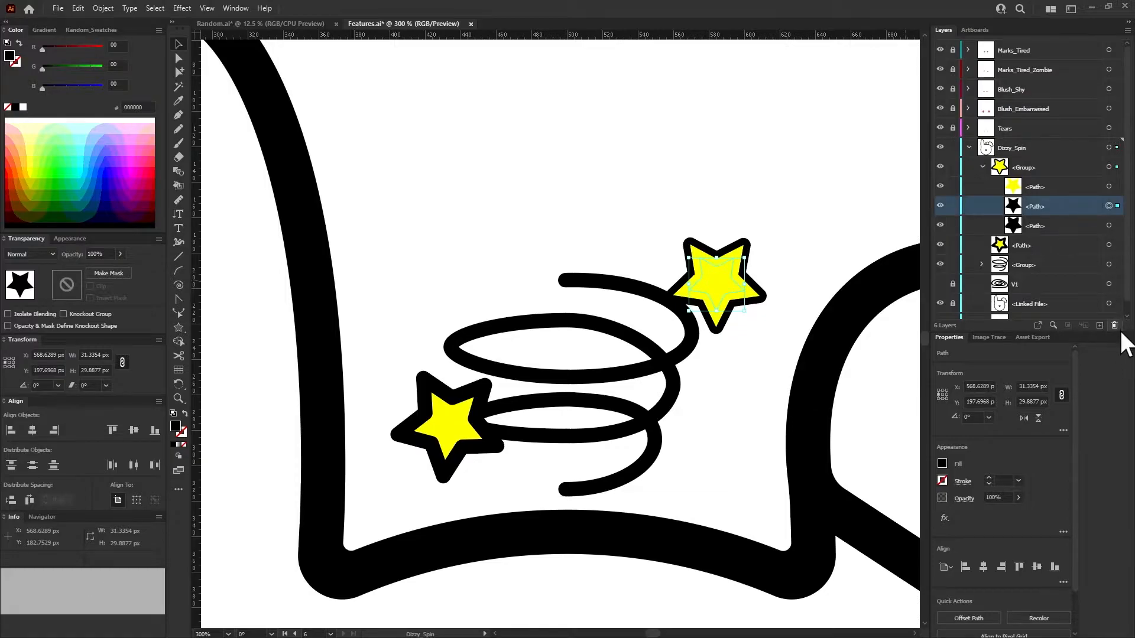
{"action": "left_click", "coordinate": [1114, 325]}
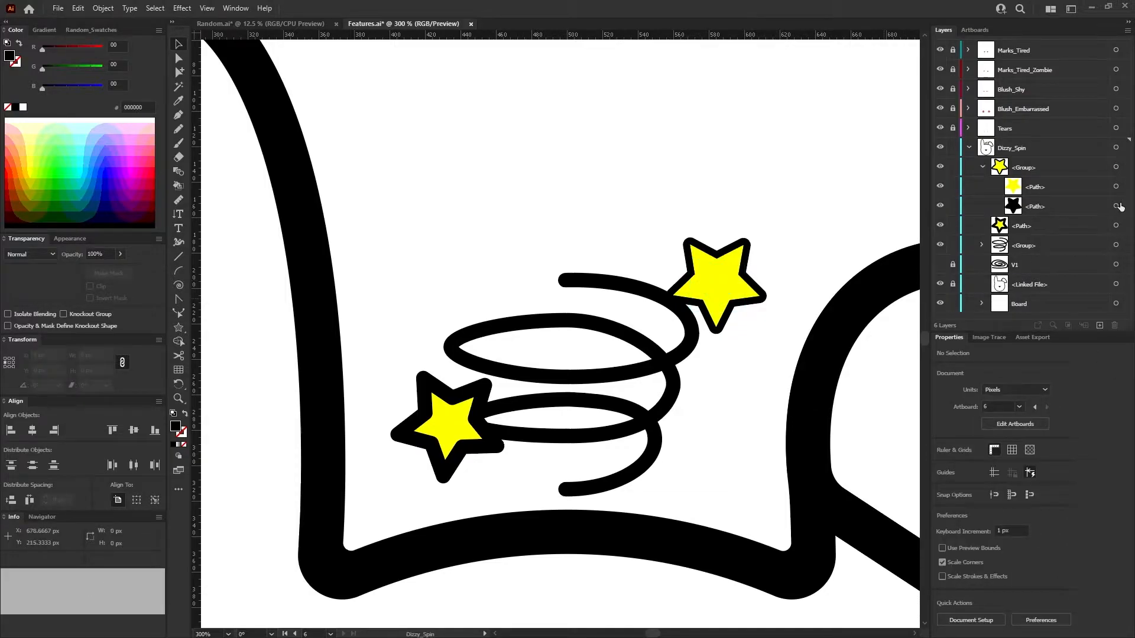
{"action": "left_click", "coordinate": [1116, 206]}
{"action": "left_click", "coordinate": [983, 167]}
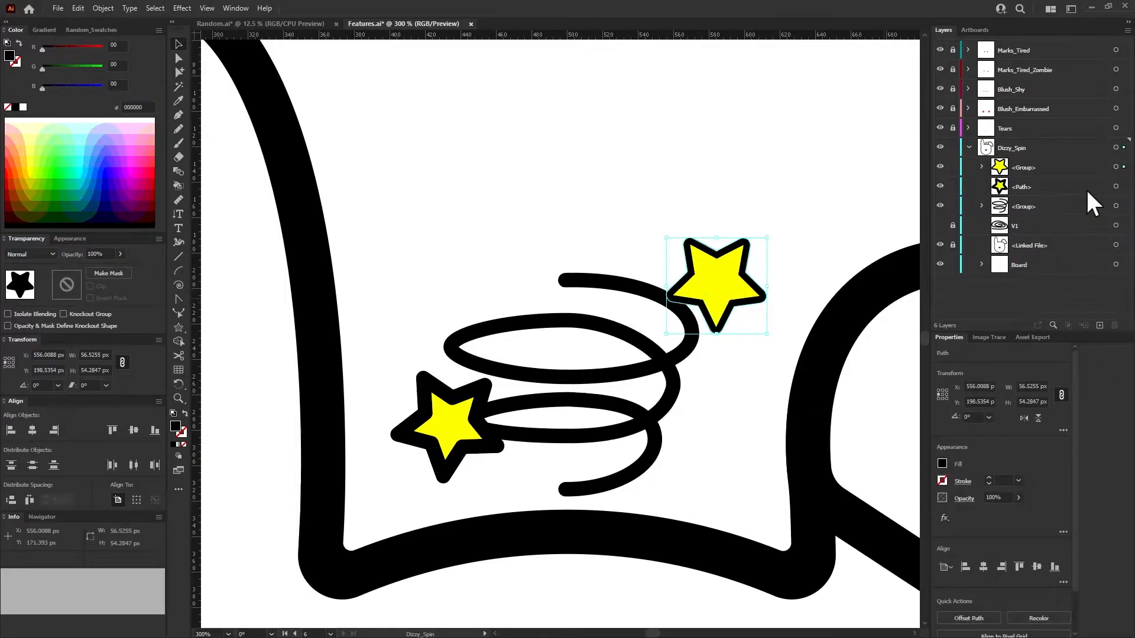
Expand the lower-left star's fill and stroke into separate shapes.
{"action": "left_click", "coordinate": [1116, 187]}
{"action": "left_click", "coordinate": [132, 8]}
{"action": "mouse_move", "coordinate": [108, 11]}
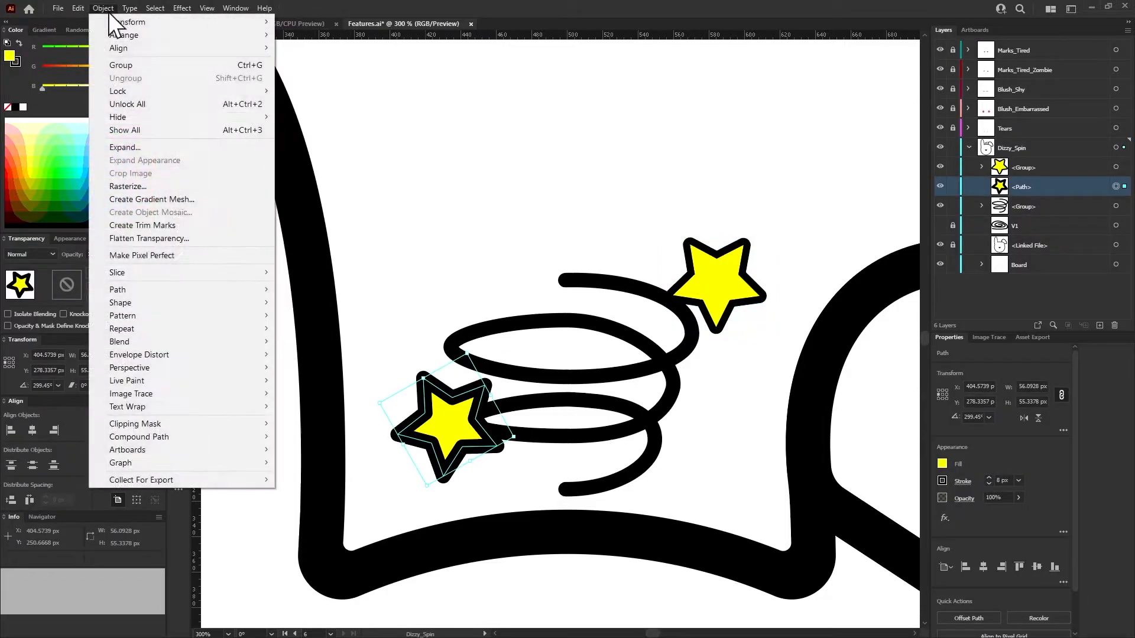
{"action": "left_click", "coordinate": [124, 148]}
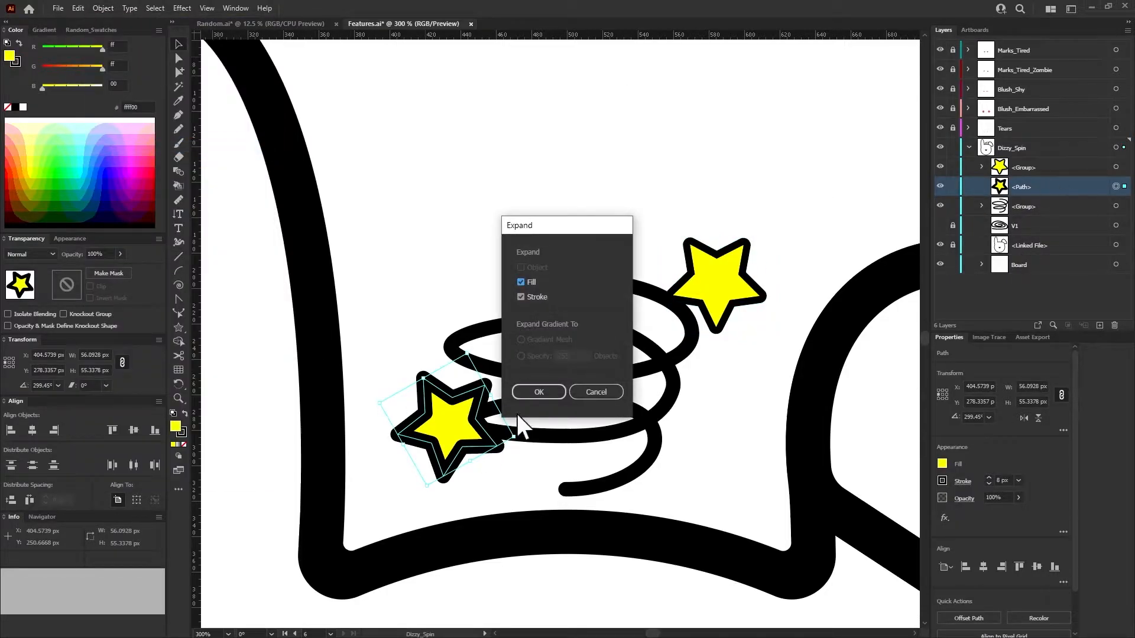
{"action": "left_click", "coordinate": [536, 393]}
Release the compound path of the lower-left star's expanded outline.
{"action": "left_click", "coordinate": [983, 187]}
{"action": "left_click", "coordinate": [1116, 206]}
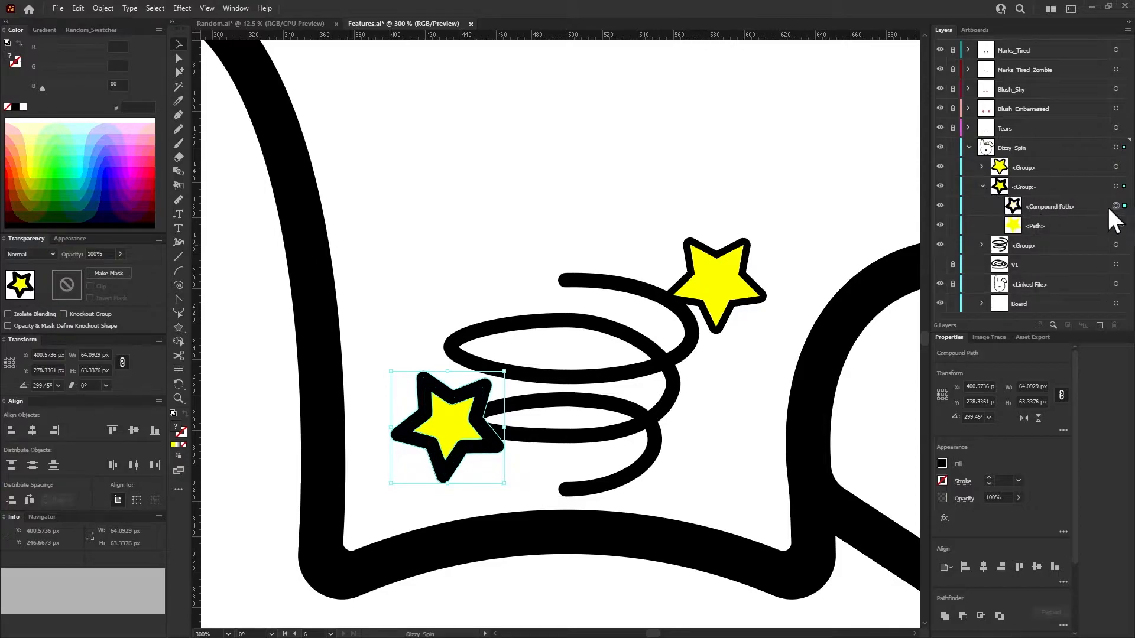
{"action": "left_click", "coordinate": [986, 615]}
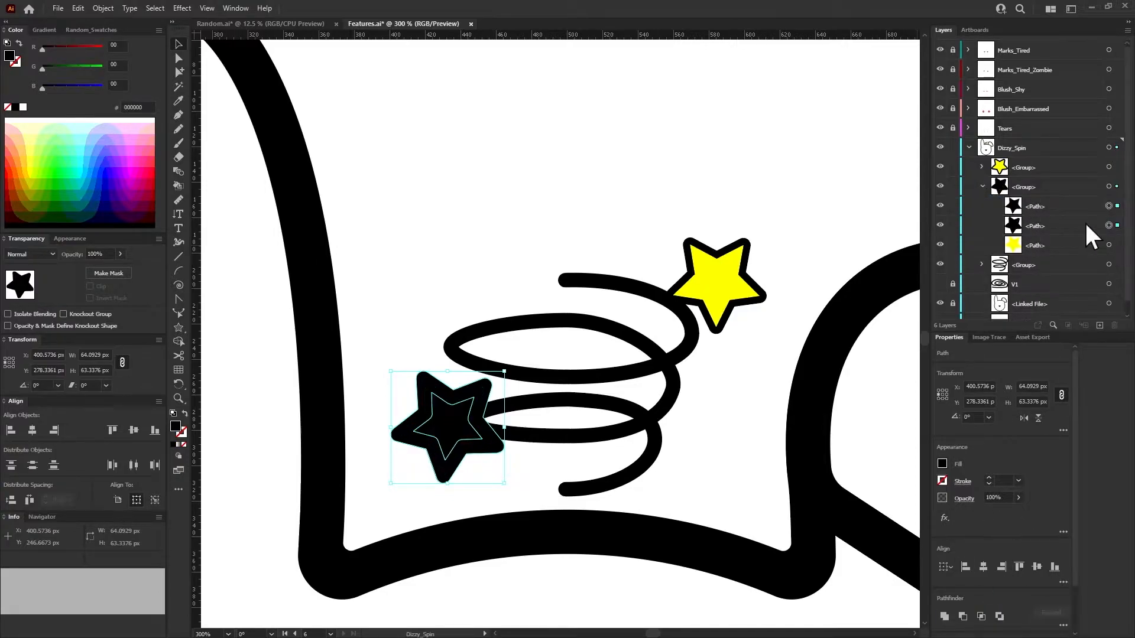
Delete the lower-left star's inner black path and move its yellow path above the remaining black star.
{"action": "left_click", "coordinate": [1064, 224]}
{"action": "left_click", "coordinate": [1114, 325]}
{"action": "left_click_drag", "start_coordinate": [1040, 227], "coordinate": [1049, 199]}
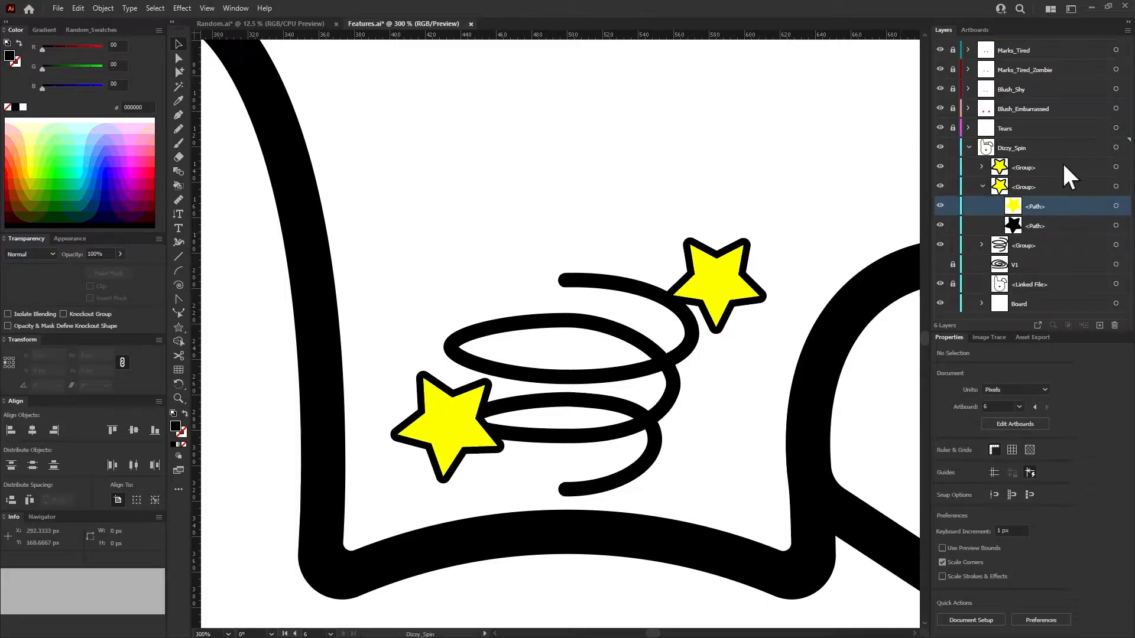
{"action": "left_click", "coordinate": [983, 187]}
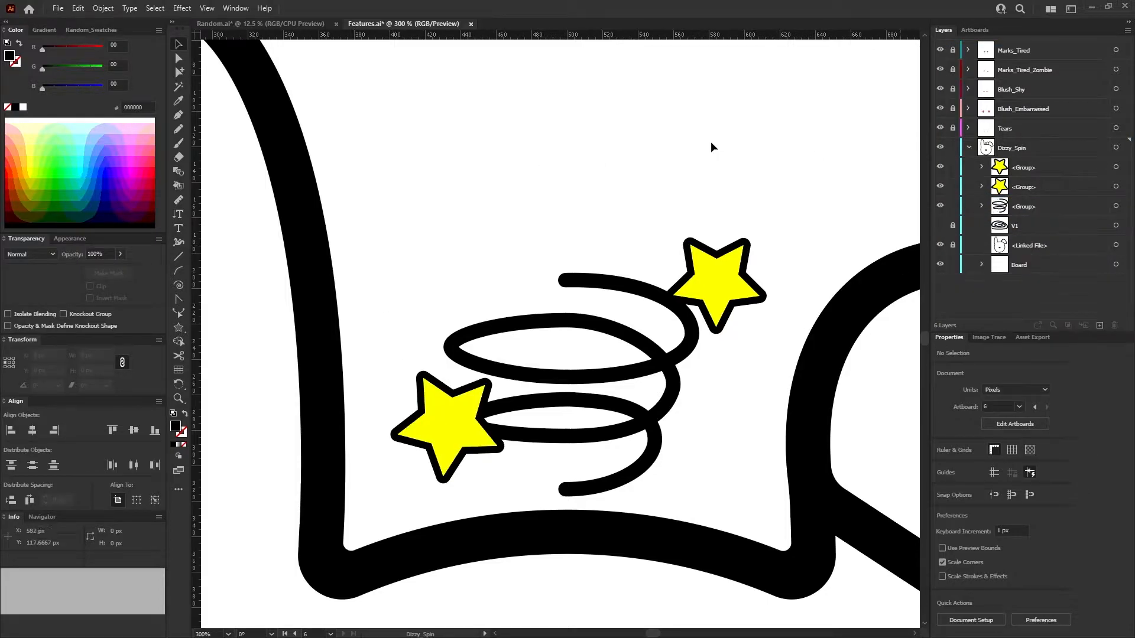
Hide the linked bunny file in the Dizzy_Spin layer.
{"action": "left_click", "coordinate": [970, 147]}
{"action": "scroll", "coordinate": [566, 341], "scroll_direction": "down", "scroll_amount": 4}
{"action": "left_click", "coordinate": [968, 147]}
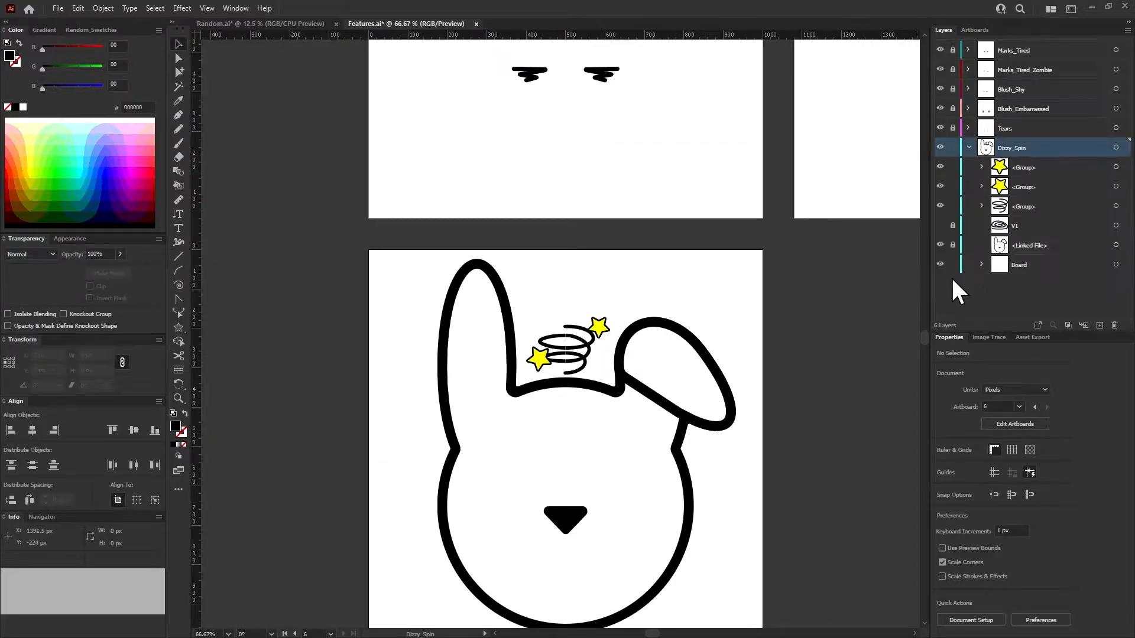
{"action": "left_click", "coordinate": [940, 245]}
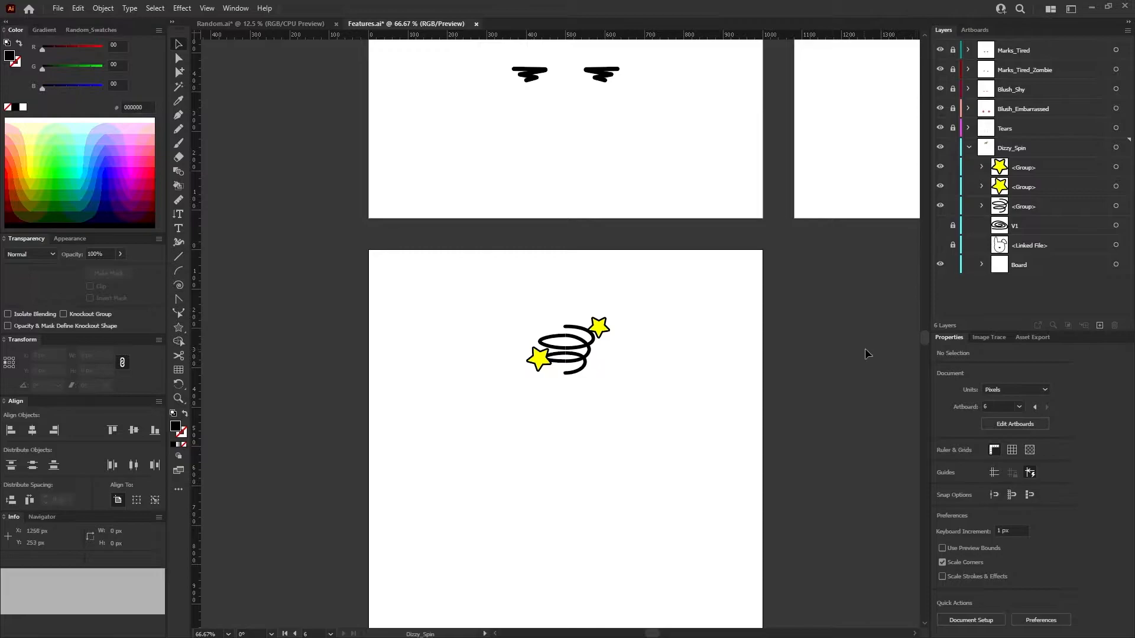
Create a new layer above all the others and name it Place Layer.
{"action": "left_click", "coordinate": [1099, 325]}
{"action": "left_click_drag", "start_coordinate": [1005, 151], "coordinate": [1014, 51]}
{"action": "double_click", "coordinate": [1015, 51]}
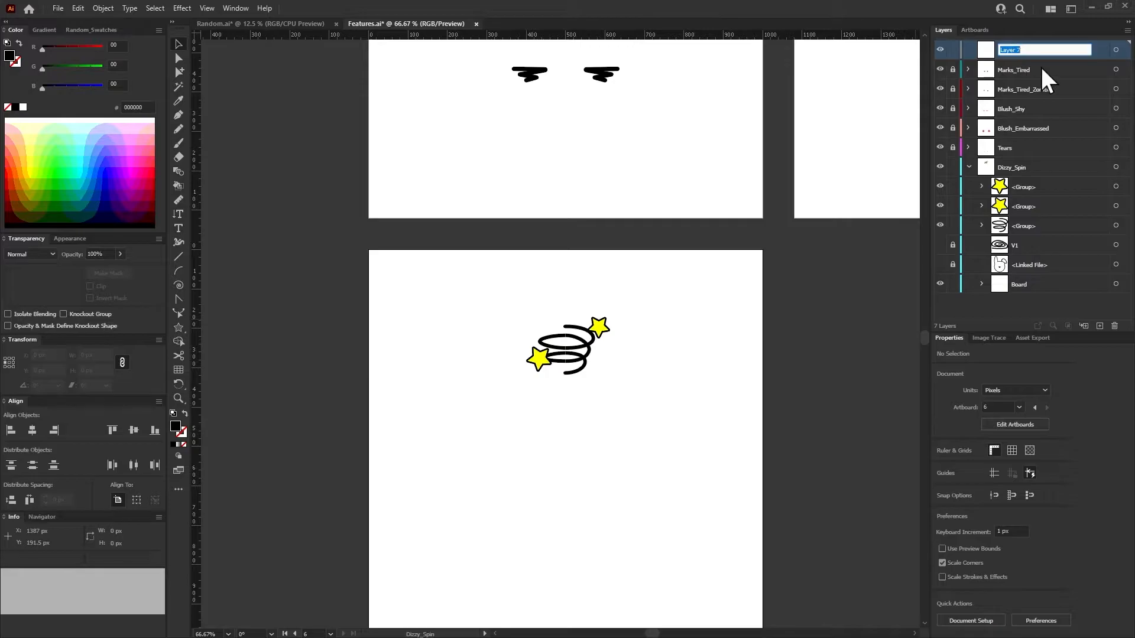
{"action": "type", "text": "PlaceLayer"}
Move the hidden linked bunny file into Place Layer and lock the Dizzy_Spin layer.
{"action": "left_click_drag", "start_coordinate": [1023, 264], "coordinate": [1016, 54]}
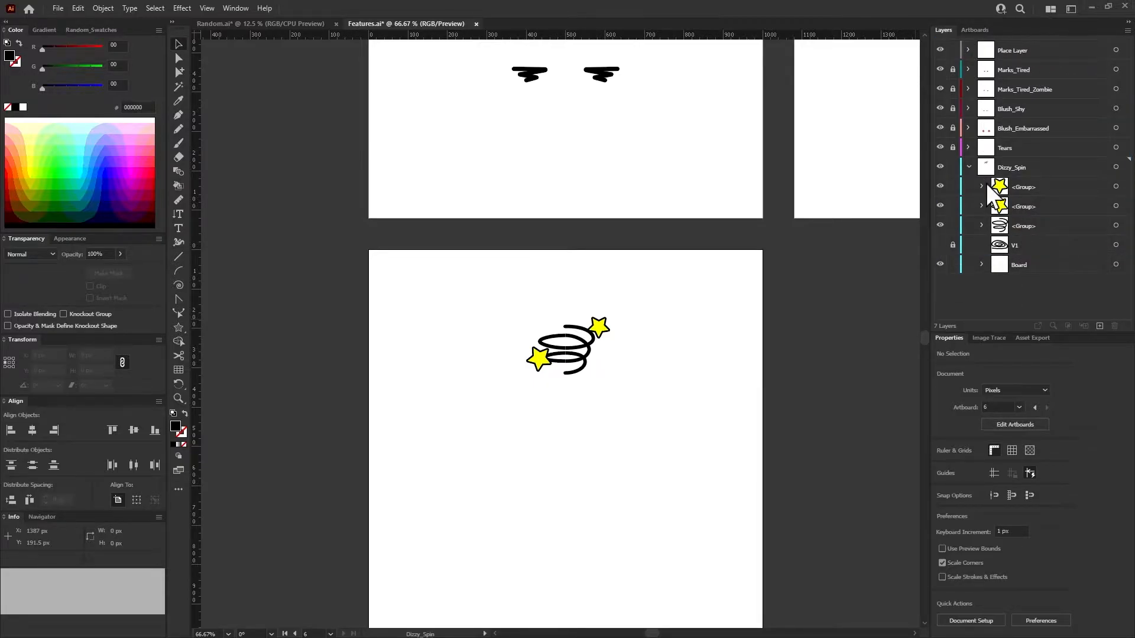
{"action": "left_click", "coordinate": [969, 167]}
{"action": "left_click", "coordinate": [953, 167]}
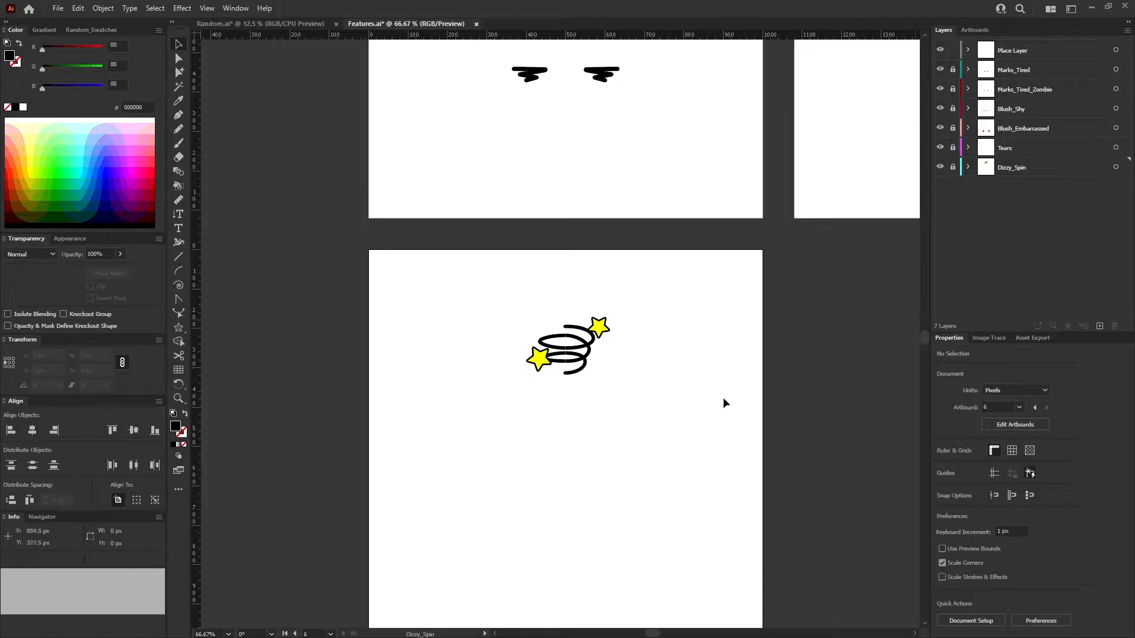
Save Features.ai, replacing the existing per-artboard files and updating the modified links.
{"action": "key", "text": "ctrl+s"}
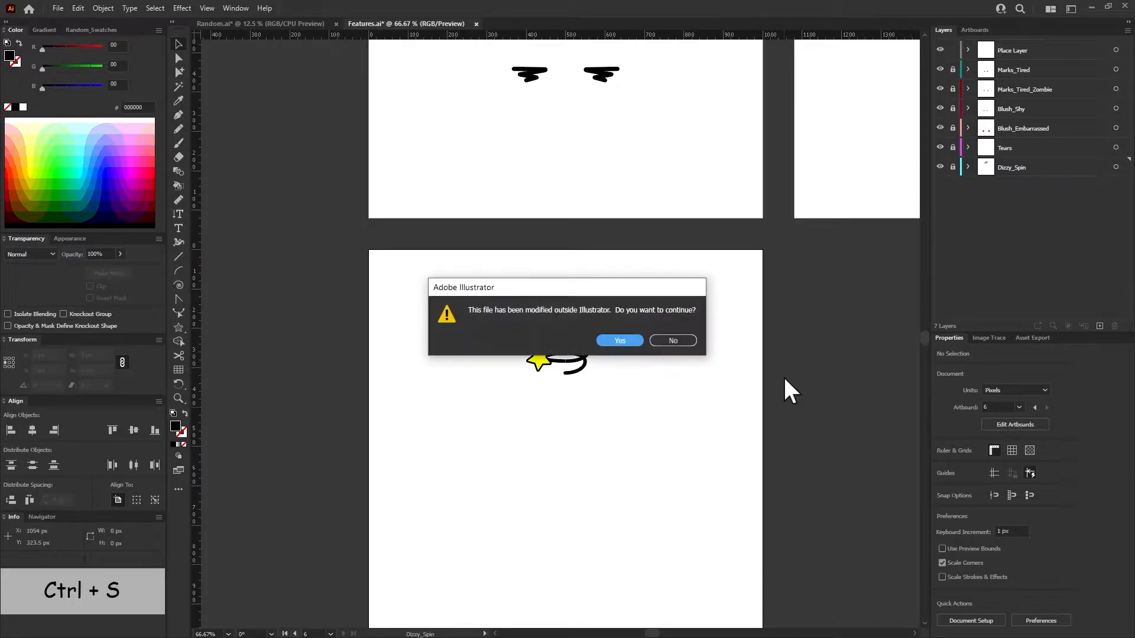
{"action": "left_click", "coordinate": [623, 337]}
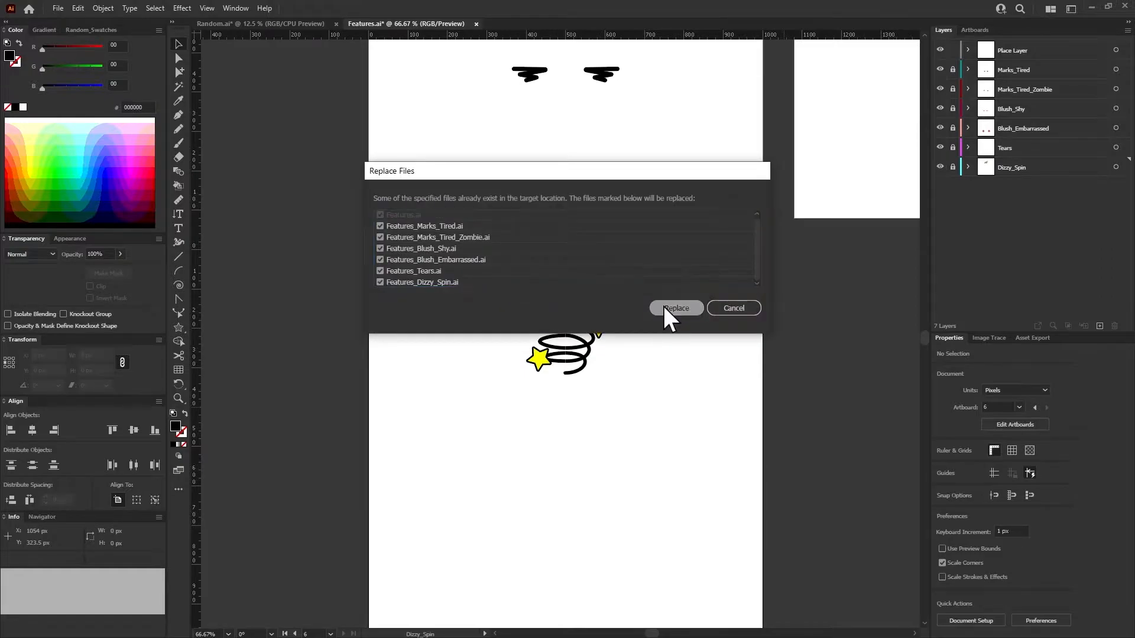
{"action": "left_click", "coordinate": [663, 306]}
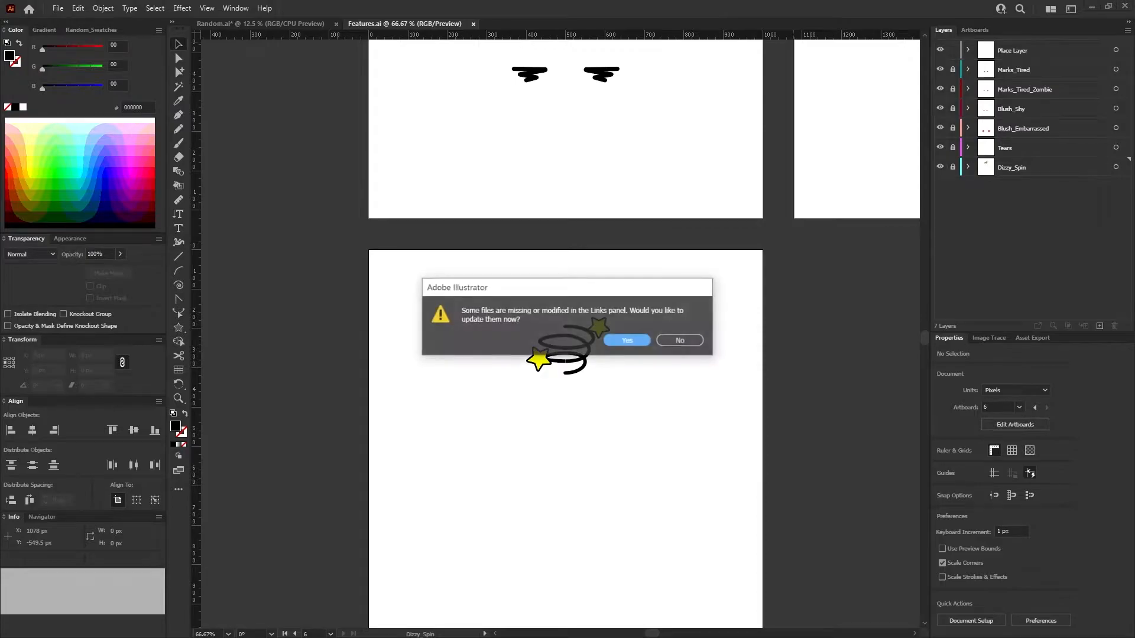
{"action": "left_click", "coordinate": [615, 339]}
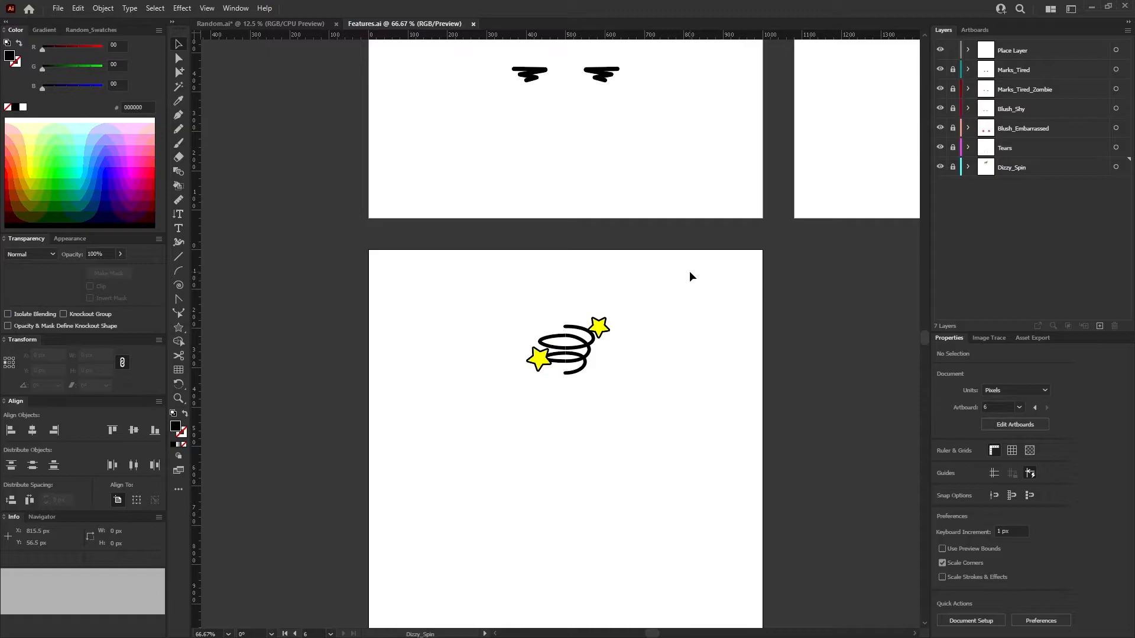
Switch to Random.ai and examine how the updated spring and stars look on the Dizzy bunny artboard.
{"action": "left_click", "coordinate": [250, 23]}
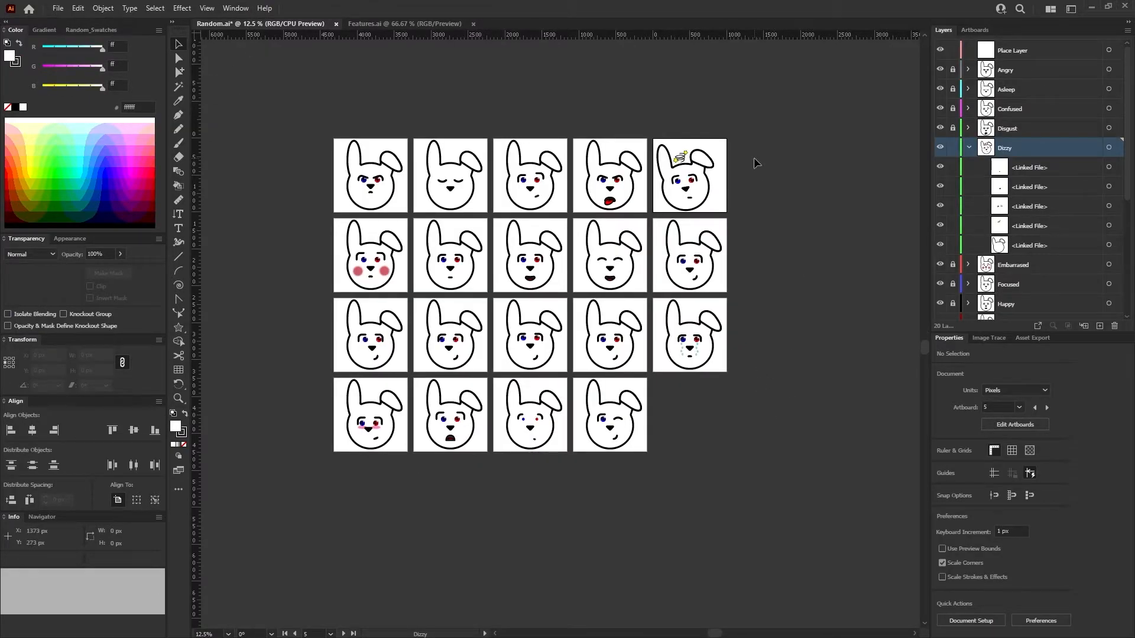
{"action": "scroll", "coordinate": [740, 144], "scroll_direction": "up", "scroll_amount": 2}
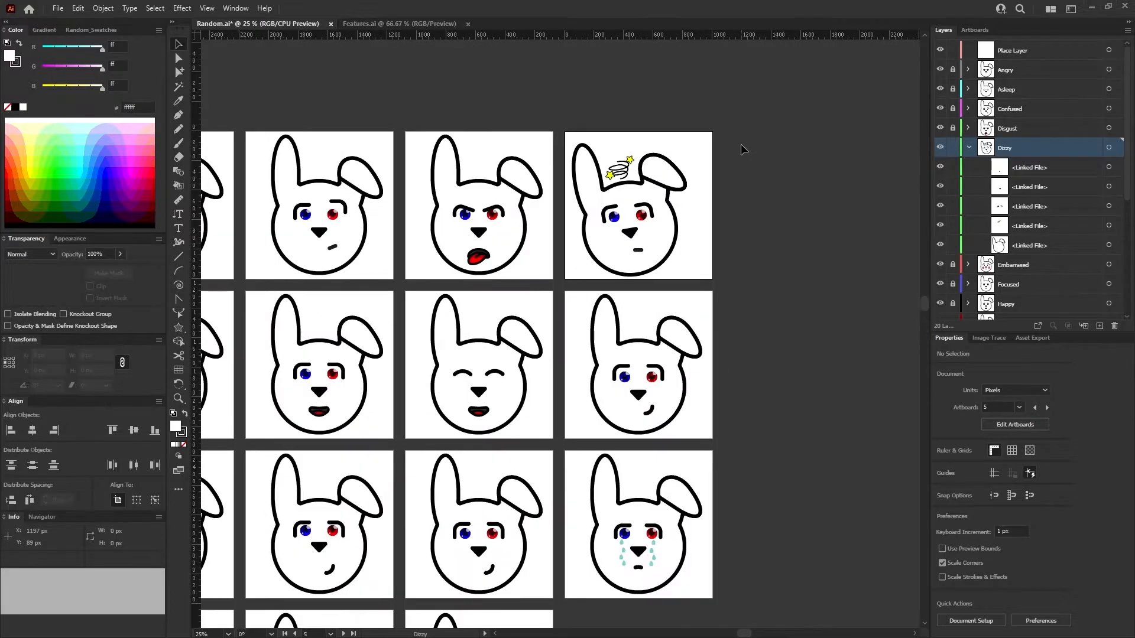
{"action": "scroll", "coordinate": [643, 174], "scroll_direction": "up", "scroll_amount": 4}
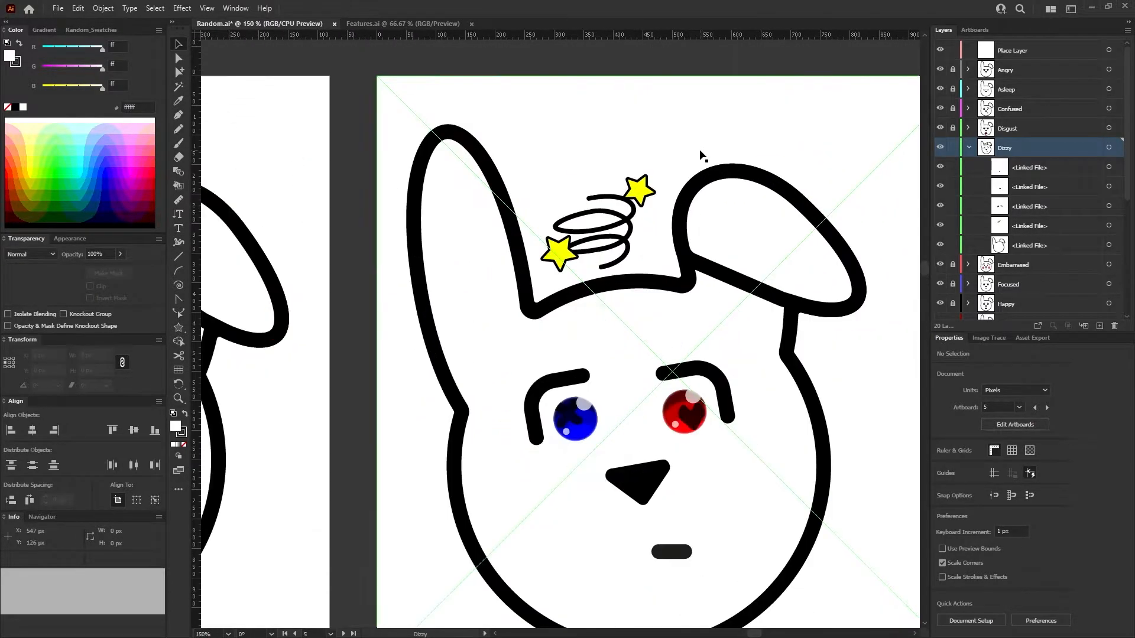
{"action": "scroll", "coordinate": [616, 257], "scroll_direction": "down", "scroll_amount": 4}
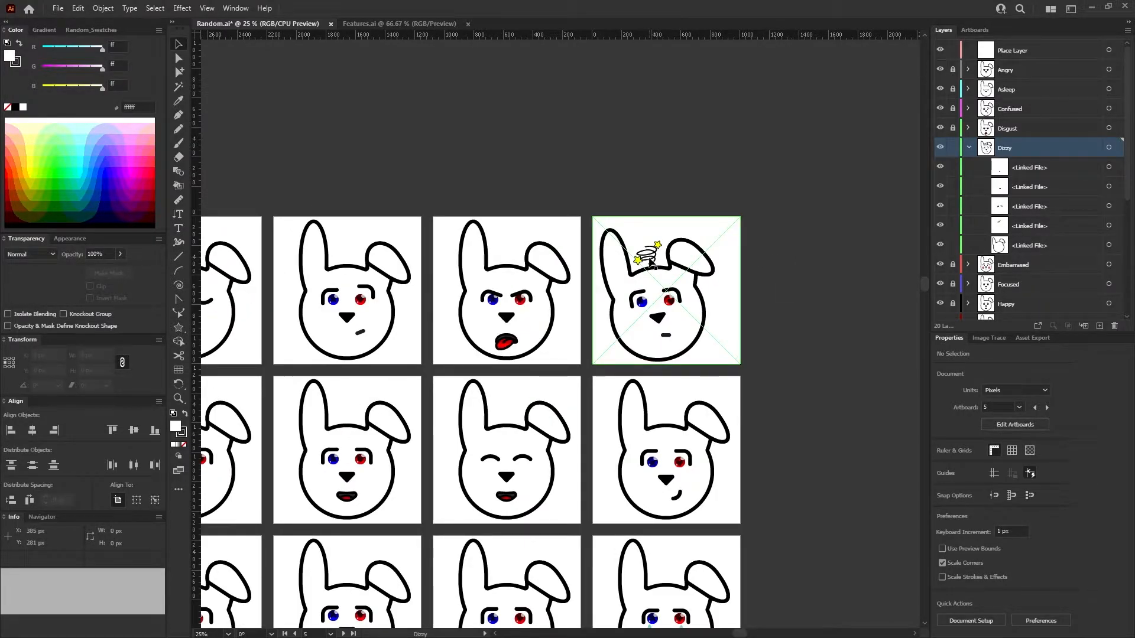
{"action": "scroll", "coordinate": [646, 413], "scroll_direction": "down", "scroll_amount": 2}
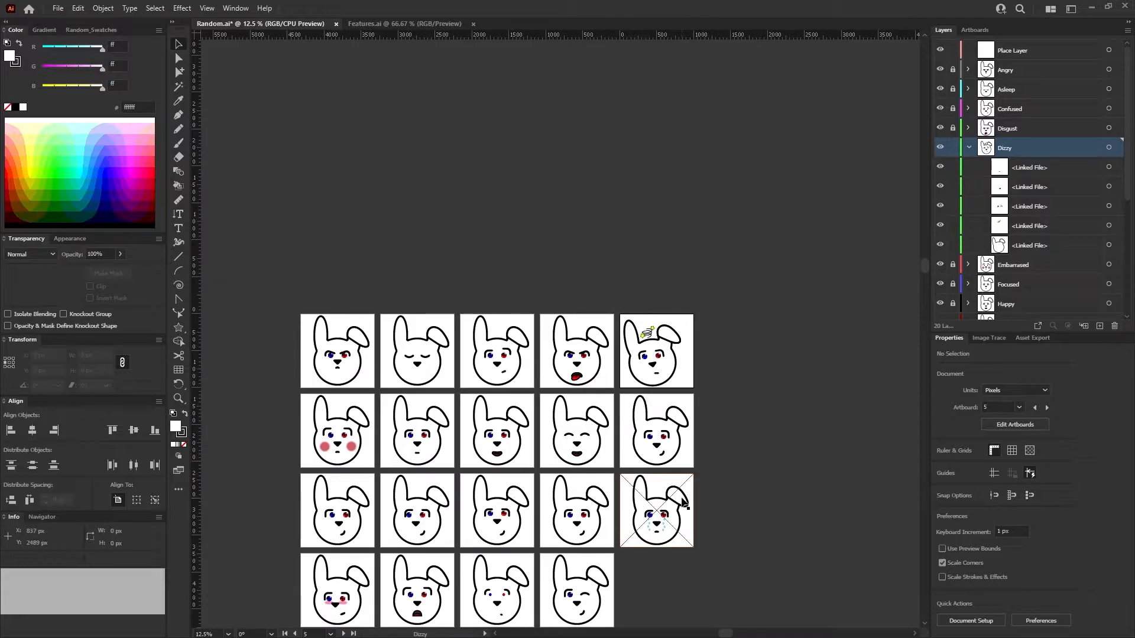
{"action": "scroll", "coordinate": [683, 502], "scroll_direction": "up", "scroll_amount": 1}
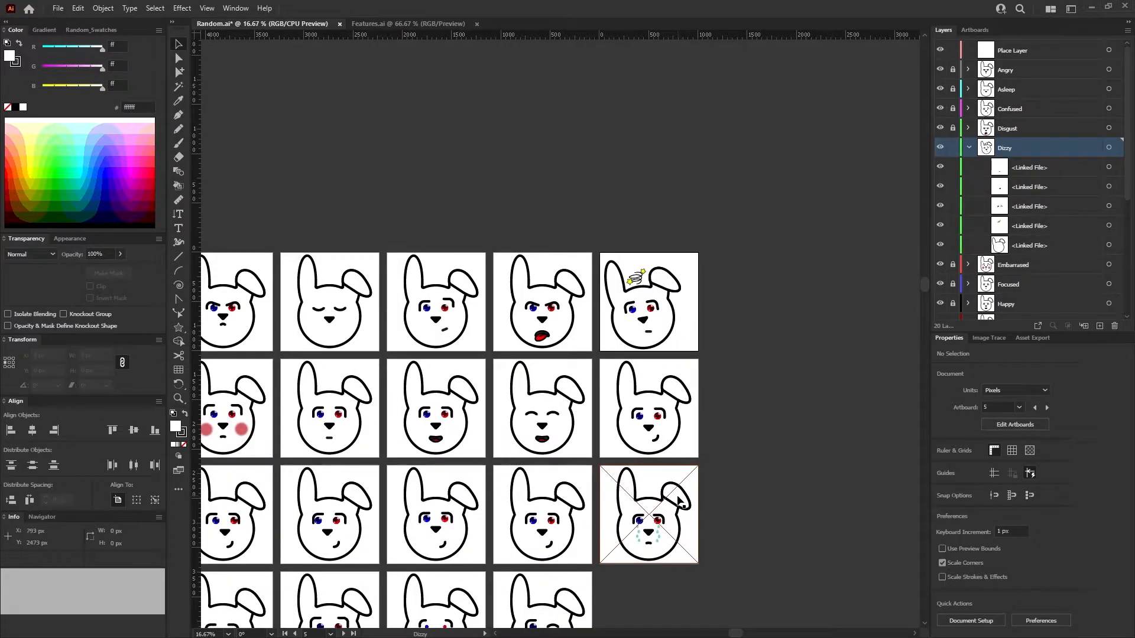
{"action": "scroll", "coordinate": [653, 282], "scroll_direction": "up", "scroll_amount": 3}
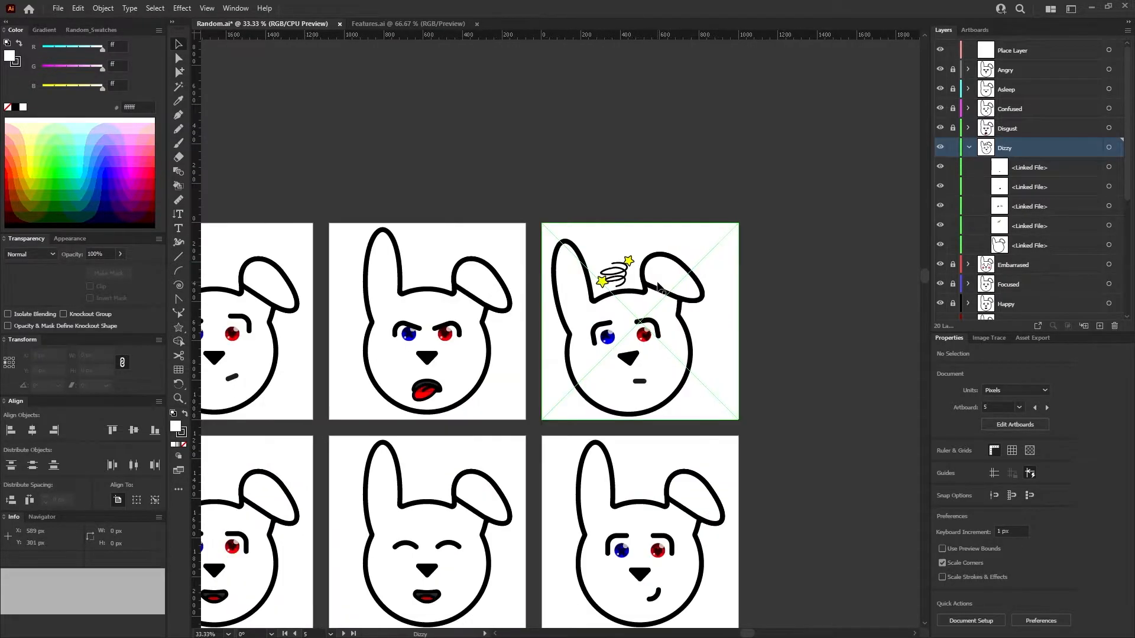
Return to Features.ai and check the stroke weight of a Marks_Tired path, leaving that layer locked.
{"action": "left_click", "coordinate": [348, 24]}
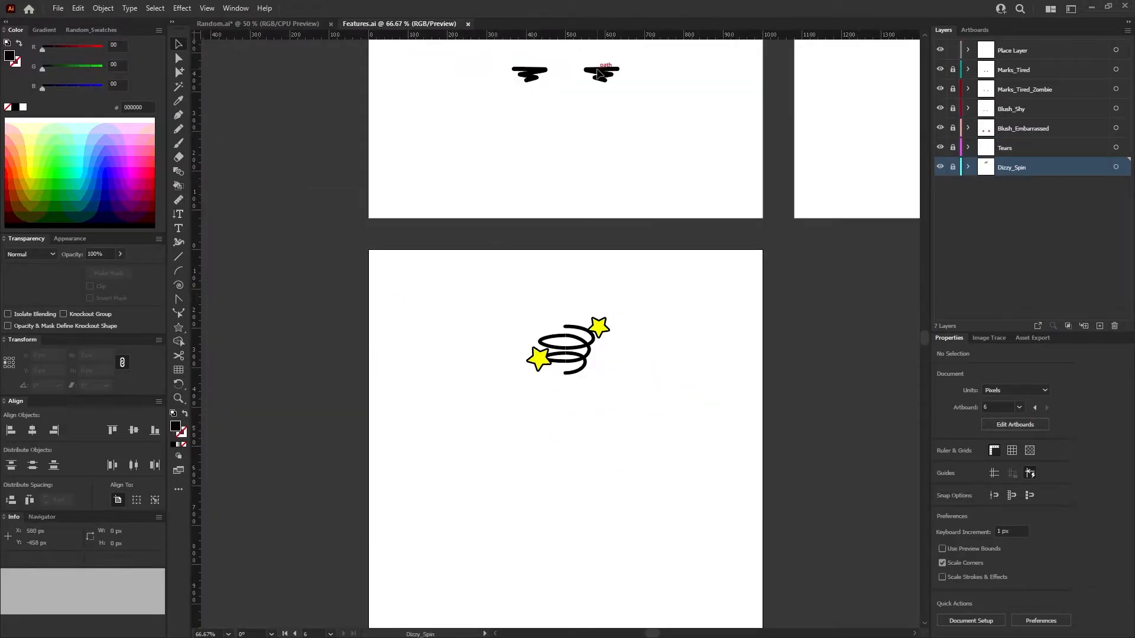
{"action": "scroll", "coordinate": [598, 73], "scroll_direction": "up", "scroll_amount": 3}
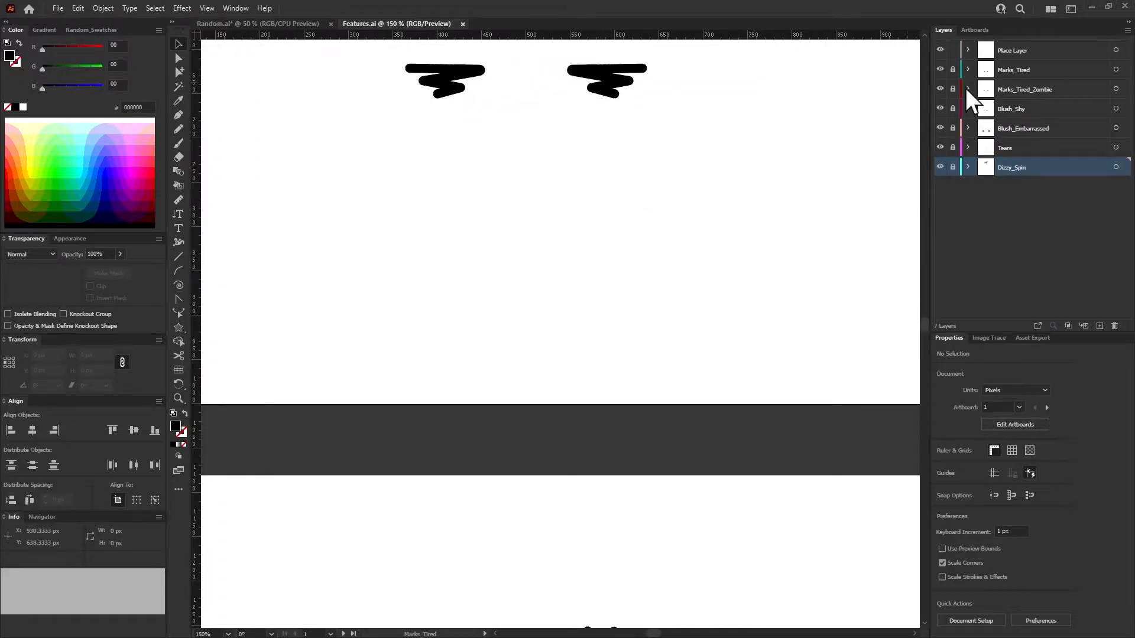
{"action": "left_click", "coordinate": [968, 70]}
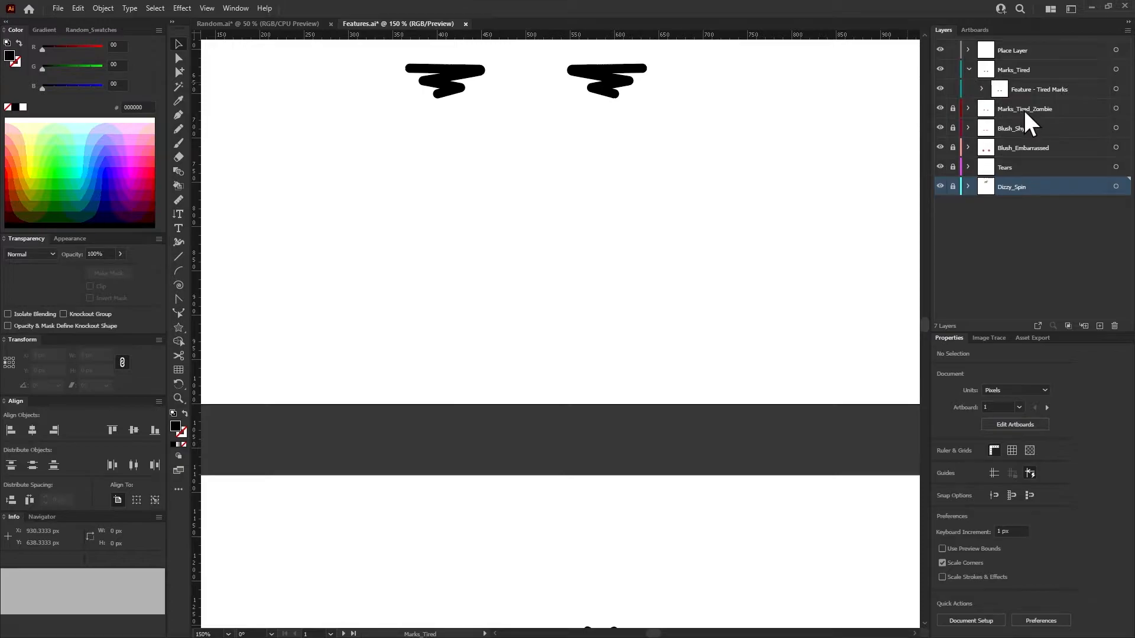
{"action": "left_click", "coordinate": [981, 89]}
{"action": "left_click", "coordinate": [1101, 129]}
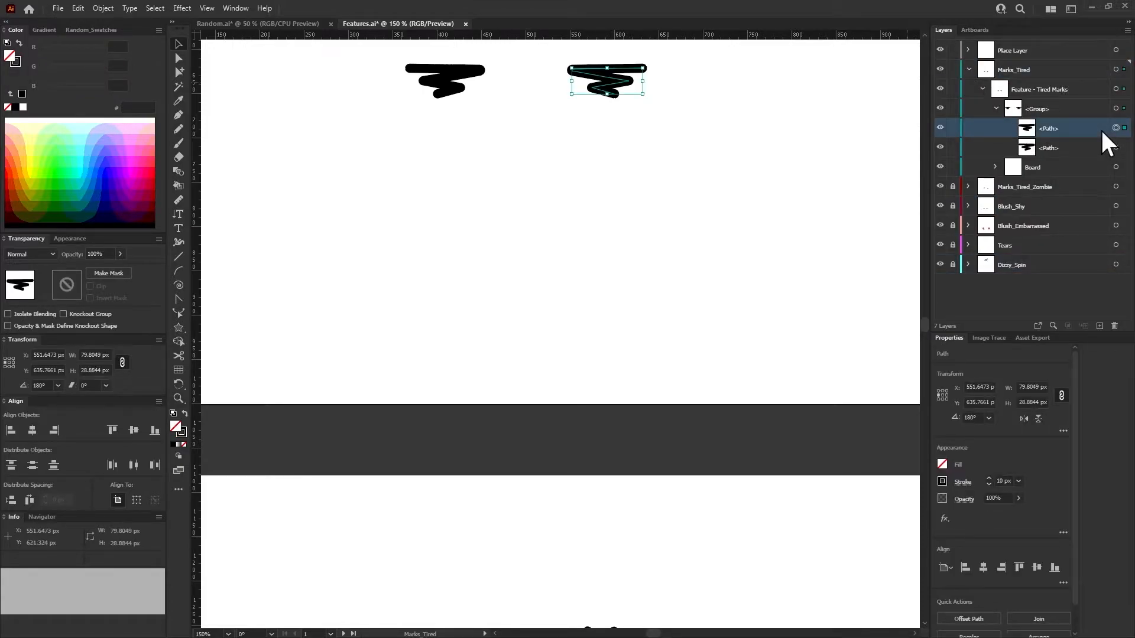
{"action": "left_click", "coordinate": [967, 69]}
{"action": "left_click", "coordinate": [952, 70]}
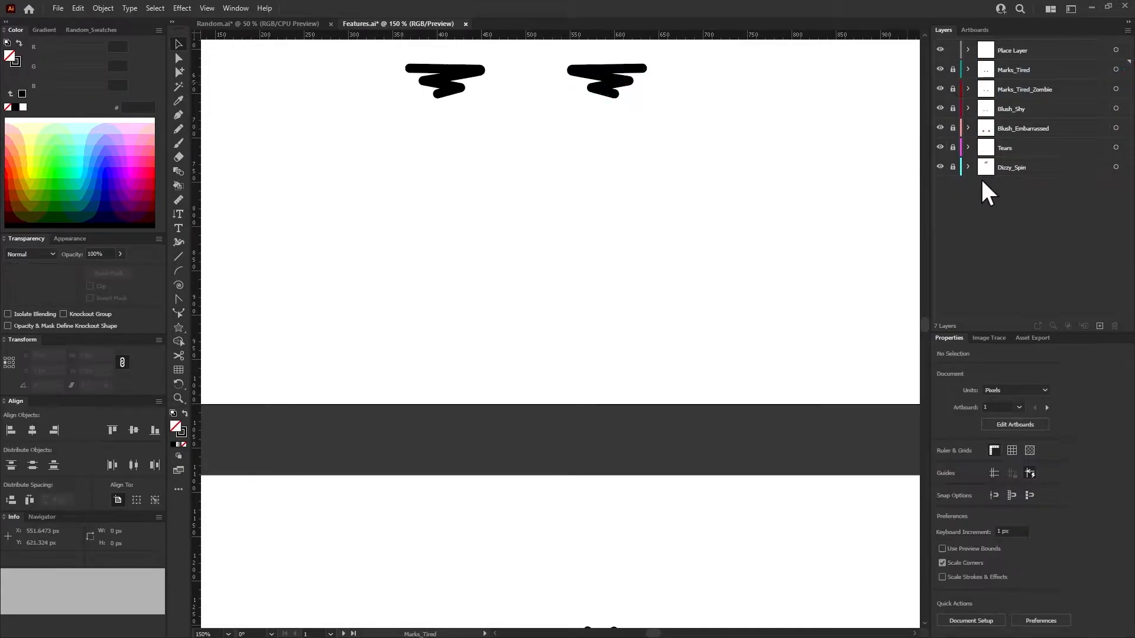
Unlock the Dizzy_Spin layer and set the spring group's stroke weight to 10 px.
{"action": "left_click", "coordinate": [968, 167]}
{"action": "left_click", "coordinate": [952, 168]}
{"action": "left_click", "coordinate": [1115, 226]}
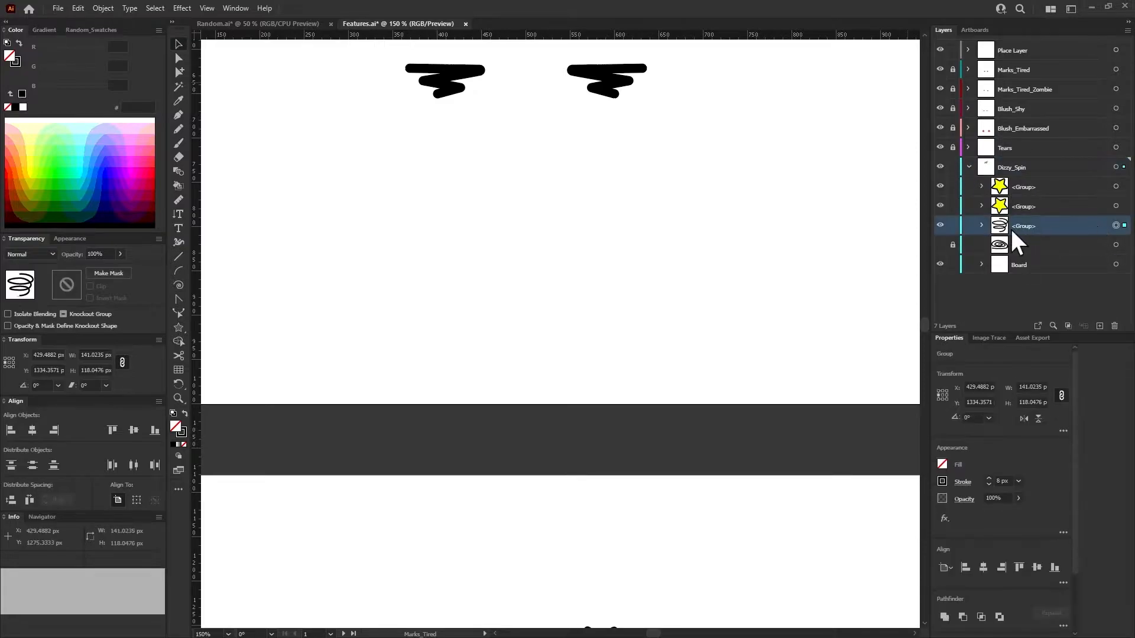
{"action": "left_click", "coordinate": [997, 478]}
{"action": "type", "text": "10"}
{"action": "key", "text": "Return"}
Deselect the spring and examine the thickened stroke and mask edge at its lower end up close.
{"action": "scroll", "coordinate": [787, 451], "scroll_direction": "down", "scroll_amount": 4}
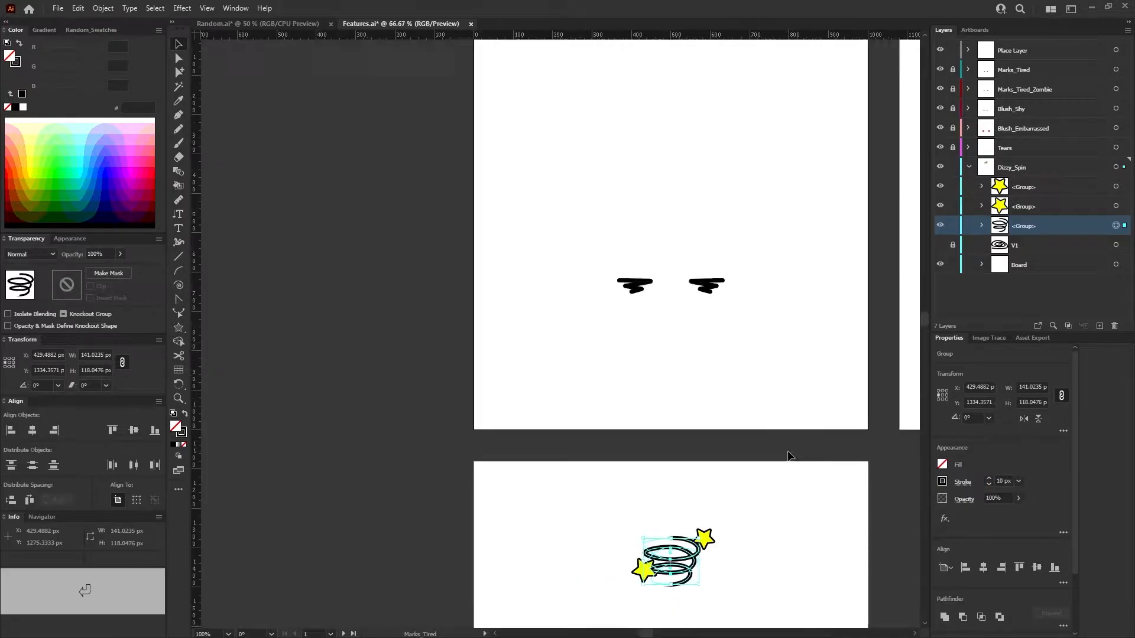
{"action": "scroll", "coordinate": [703, 582], "scroll_direction": "up", "scroll_amount": 3}
{"action": "scroll", "coordinate": [752, 575], "scroll_direction": "up", "scroll_amount": 3}
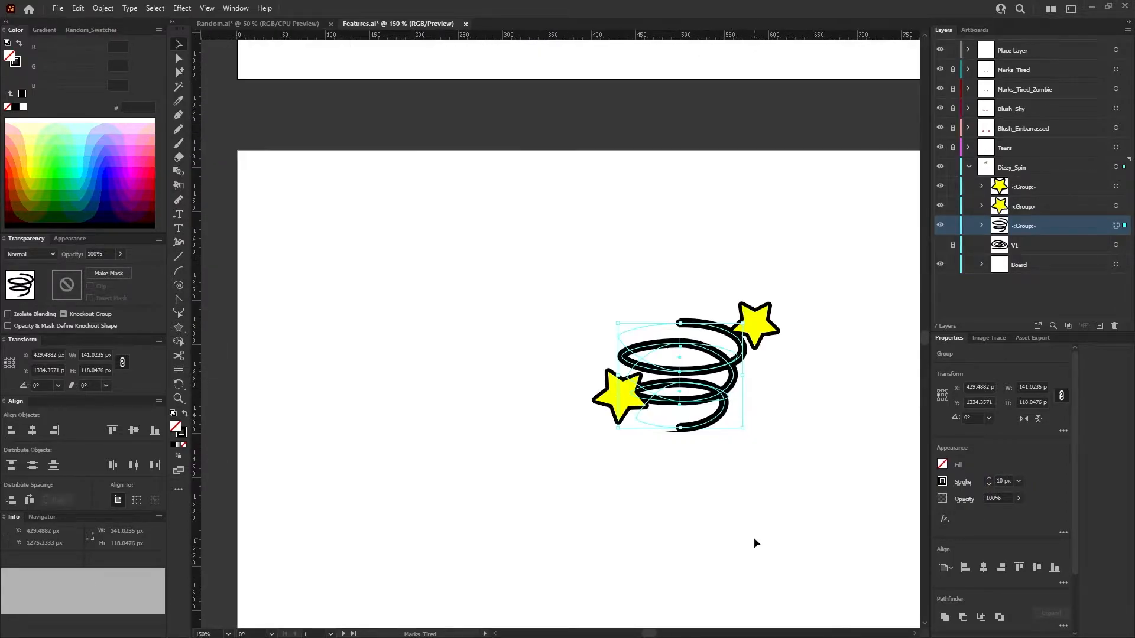
{"action": "left_click", "coordinate": [776, 327]}
{"action": "scroll", "coordinate": [777, 328], "scroll_direction": "down", "scroll_amount": 4}
{"action": "scroll", "coordinate": [777, 327], "scroll_direction": "up", "scroll_amount": 10}
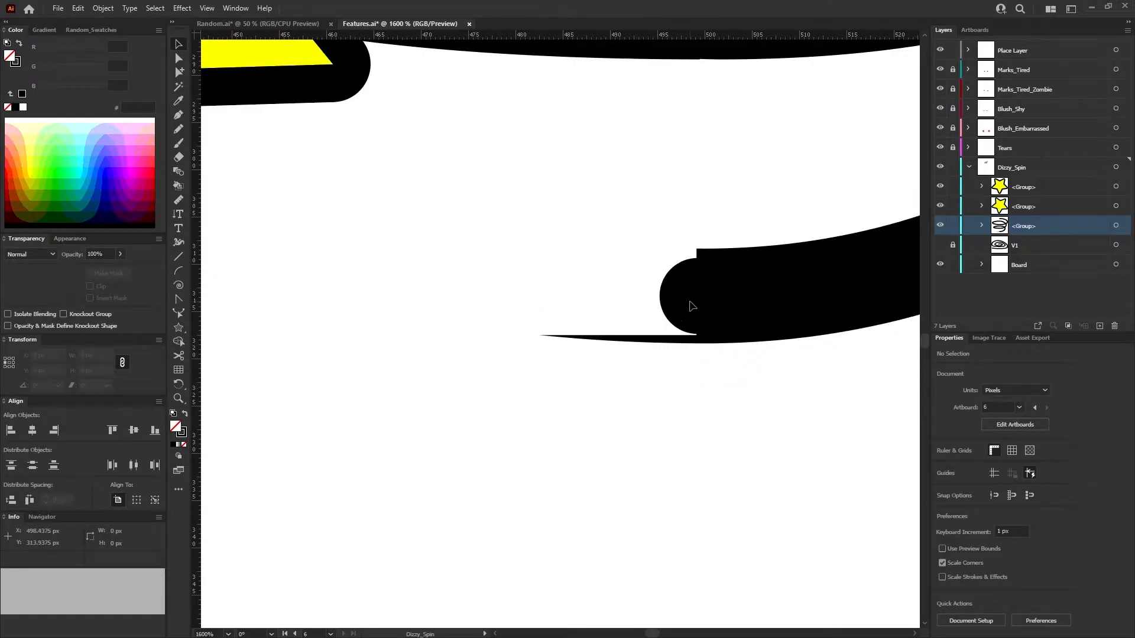
Open the opacity mask of the first subgroup inside the Dizzy_Spin spring group for editing.
{"action": "left_click", "coordinate": [981, 226]}
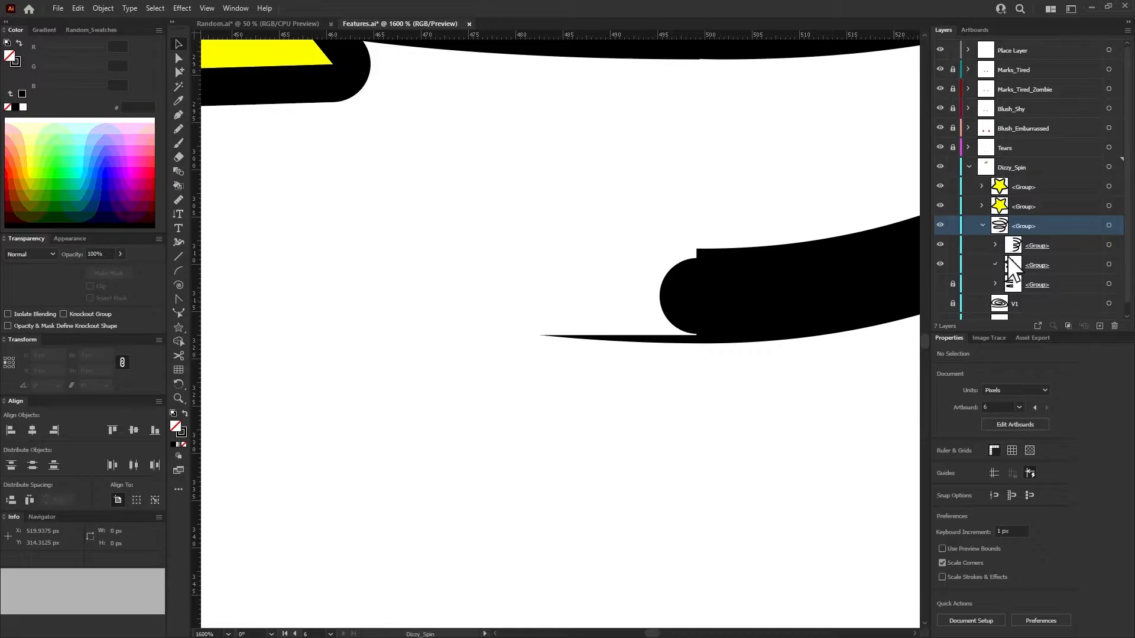
{"action": "left_click", "coordinate": [1108, 245]}
{"action": "left_click", "coordinate": [75, 284]}
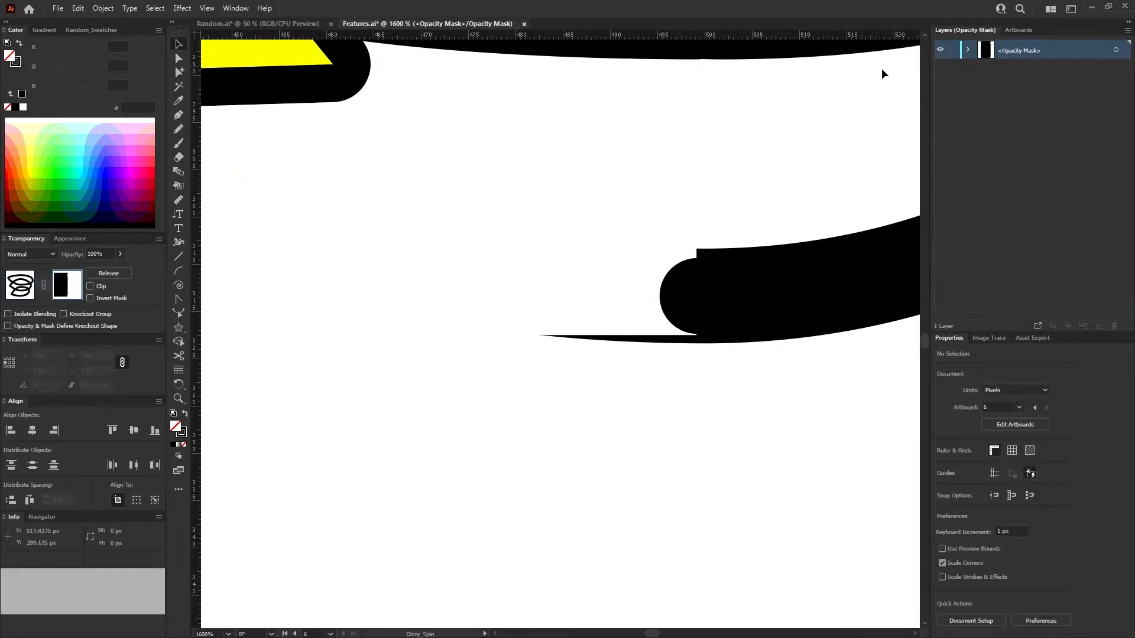
{"action": "scroll", "coordinate": [656, 240], "scroll_direction": "down", "scroll_amount": 2, "text": "alt"}
{"action": "left_click", "coordinate": [464, 278]}
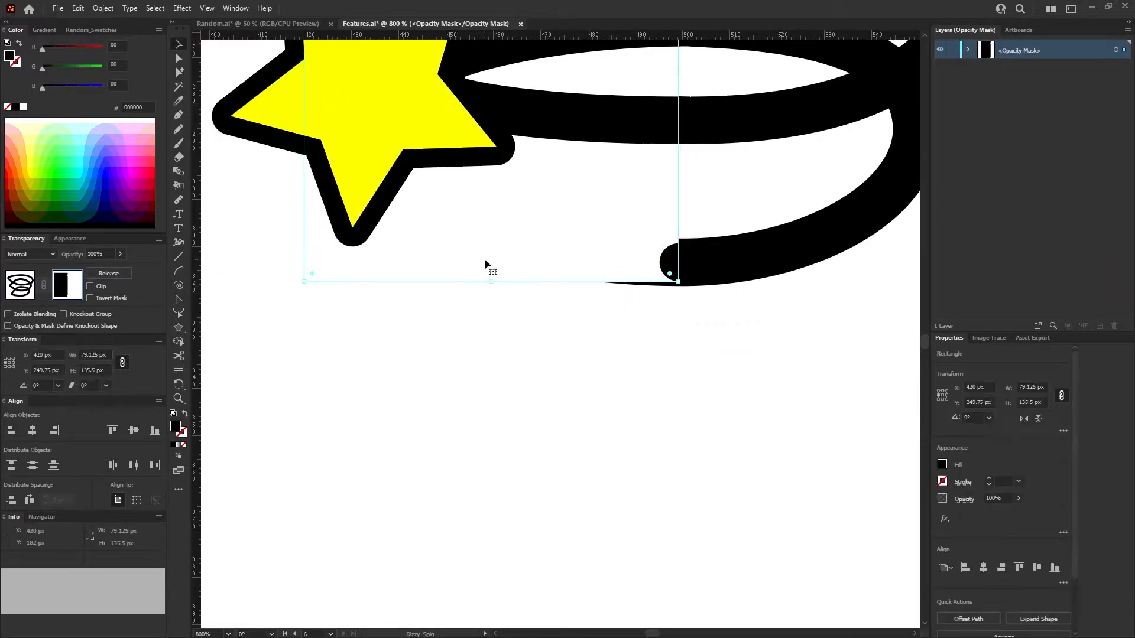
Set both white end-cap ellipses in the opacity mask to 10 px in size.
{"action": "left_click", "coordinate": [968, 49]}
{"action": "left_click", "coordinate": [1115, 70]}
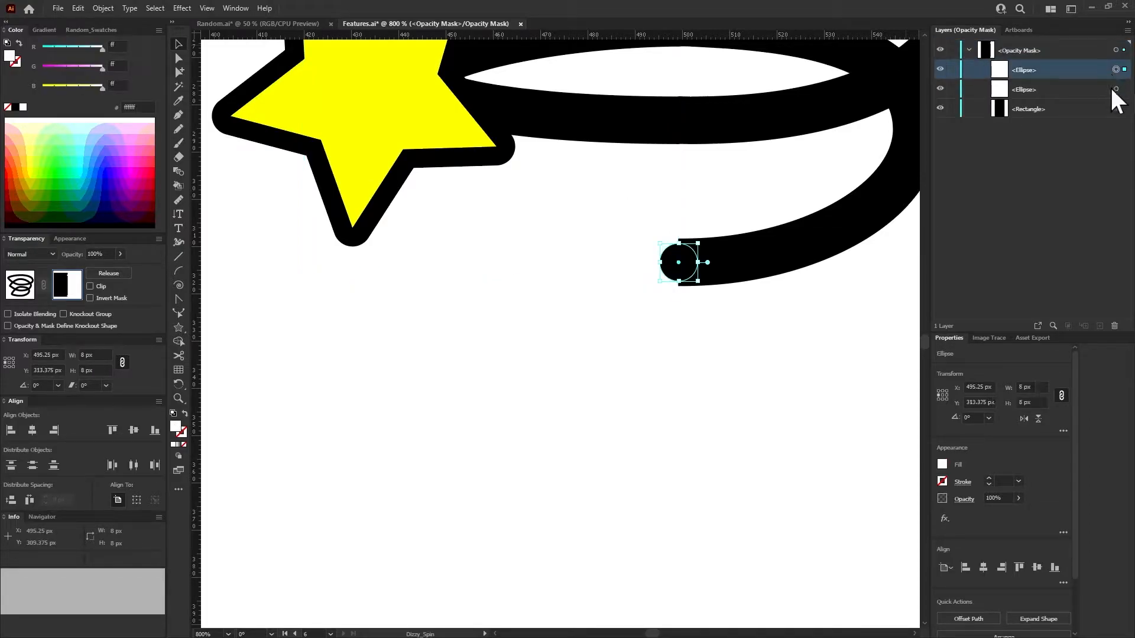
{"action": "type", "text": "10"}
{"action": "key", "text": "Return"}
{"action": "left_click", "coordinate": [1116, 89]}
{"action": "left_click", "coordinate": [1025, 387]}
{"action": "type", "text": "10"}
{"action": "key", "text": "Return"}
Nudge the lower mask ellipse 1 px left so it rounds off the spring's lower end.
{"action": "left_click", "coordinate": [688, 332]}
{"action": "scroll", "coordinate": [689, 235], "scroll_direction": "up", "scroll_amount": 3}
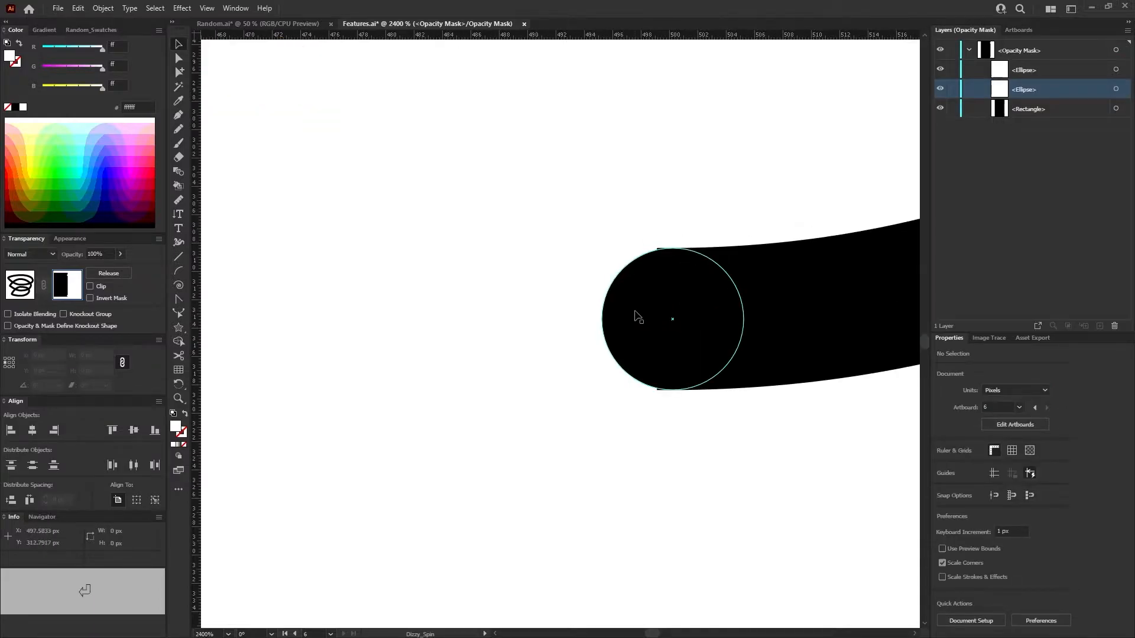
{"action": "left_click", "coordinate": [638, 317]}
{"action": "left_click", "coordinate": [765, 152]}
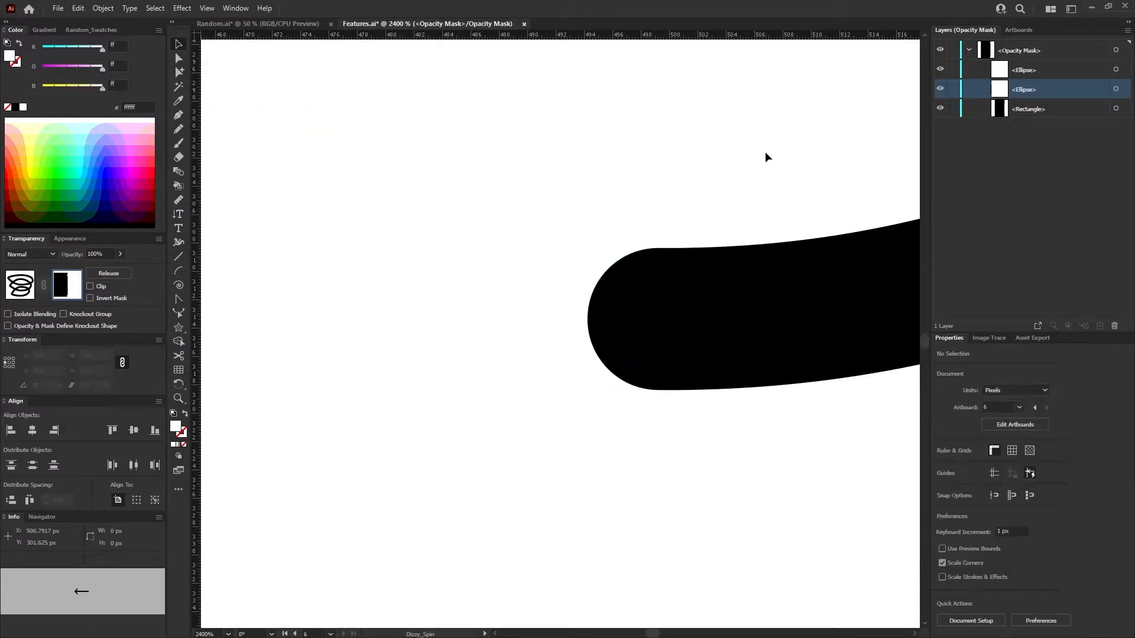
Nudge the upper mask ellipse 1 px left so it rounds off the spring's upper end.
{"action": "key", "text": "ctrl+0"}
{"action": "scroll", "coordinate": [763, 63], "scroll_direction": "up", "scroll_amount": 2}
{"action": "scroll", "coordinate": [789, 206], "scroll_direction": "up", "scroll_amount": 3}
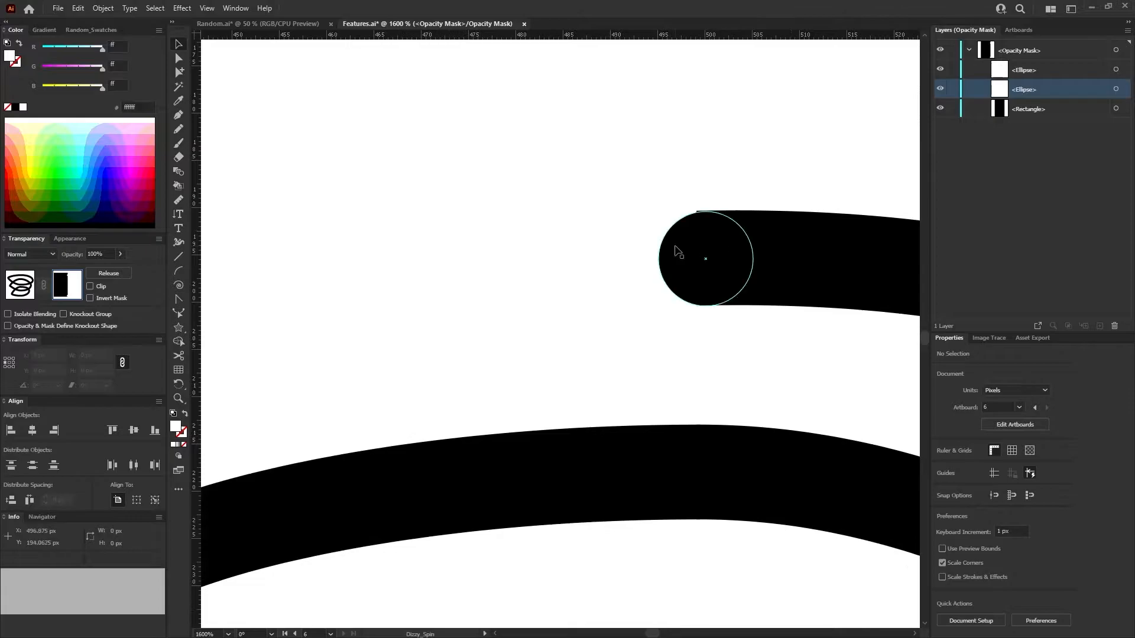
{"action": "left_click", "coordinate": [686, 254]}
{"action": "left_click", "coordinate": [802, 170]}
{"action": "left_click", "coordinate": [679, 261]}
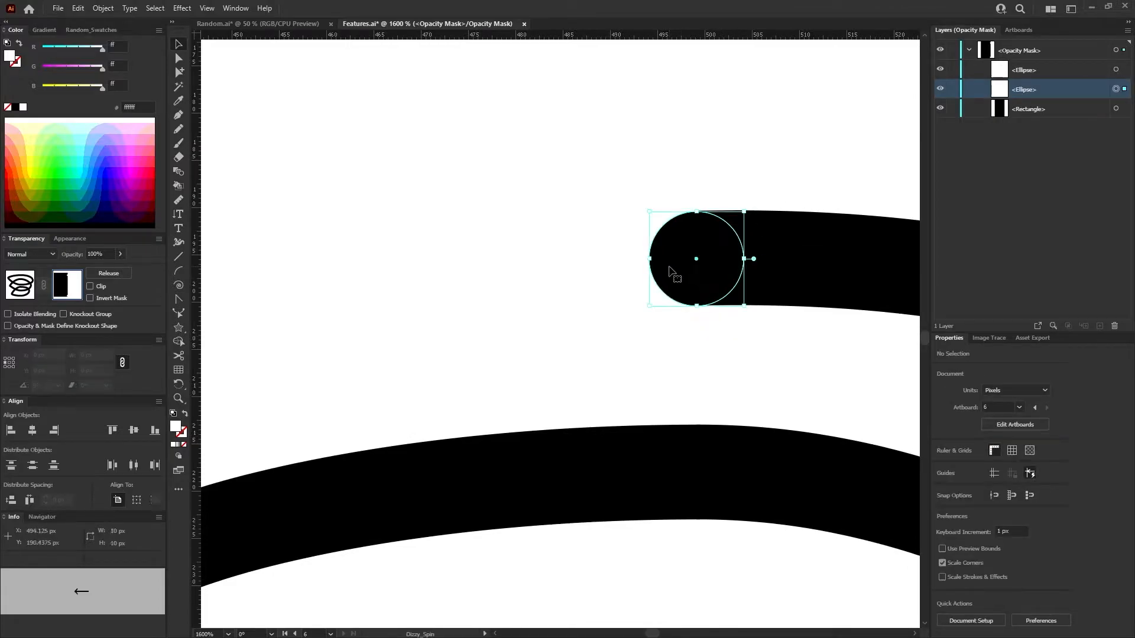
Extend the black mask rectangle downward to about 136.9 px high to hide the leftover stroke, and leave mask editing.
{"action": "scroll", "coordinate": [680, 261], "scroll_direction": "up", "scroll_amount": 3}
{"action": "left_click_drag", "start_coordinate": [648, 218], "coordinate": [649, 216]}
{"action": "left_click", "coordinate": [537, 331]}
{"action": "scroll", "coordinate": [534, 328], "scroll_direction": "down", "scroll_amount": 4}
{"action": "scroll", "coordinate": [548, 343], "scroll_direction": "down", "scroll_amount": 5}
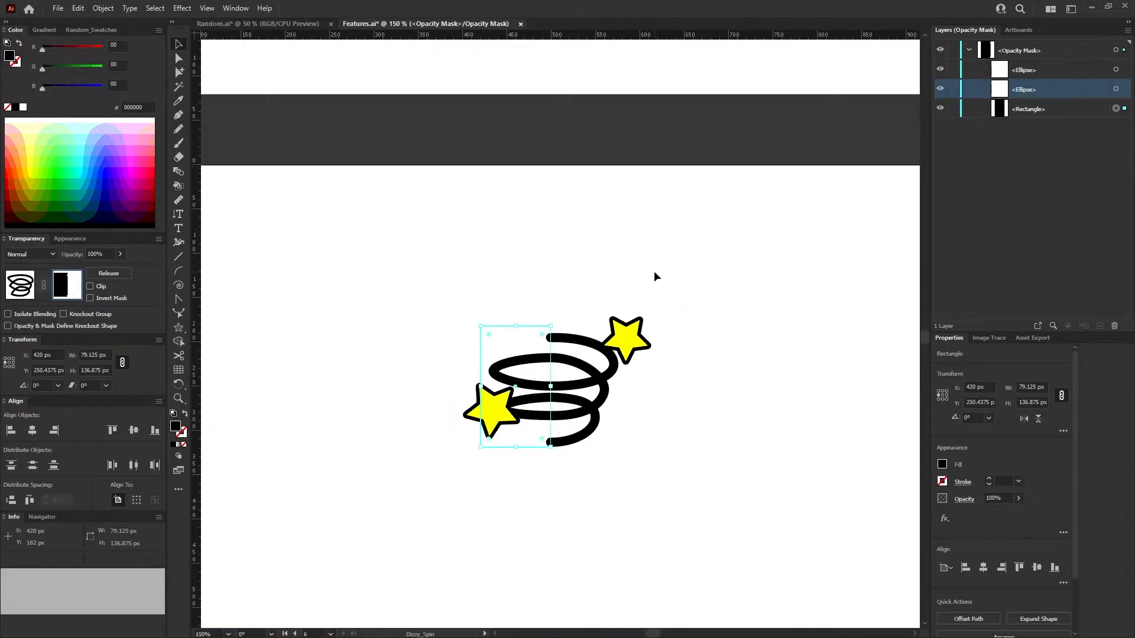
{"action": "left_click", "coordinate": [654, 271]}
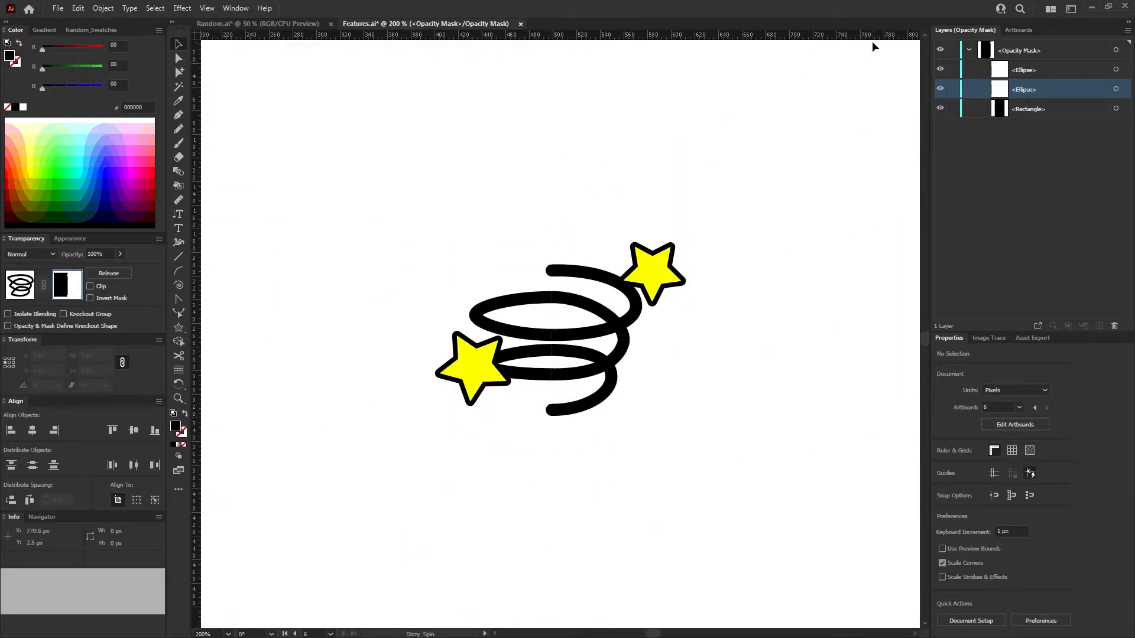
{"action": "left_click", "coordinate": [21, 287]}
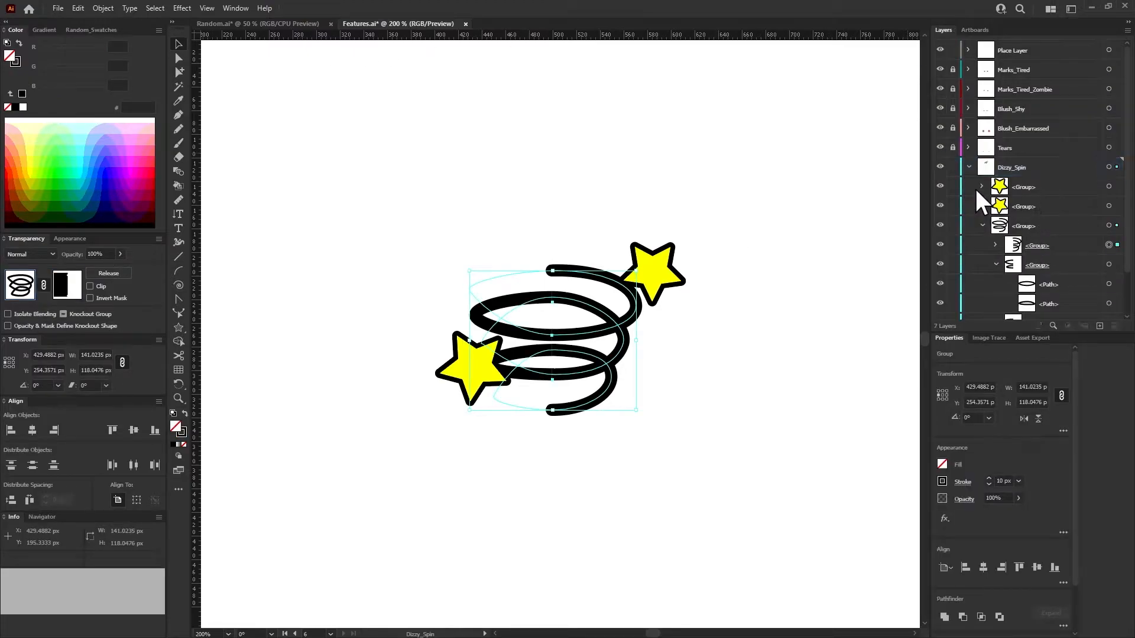
Set the fill of the upper star's back outline path to yellow ffff00.
{"action": "left_click", "coordinate": [981, 187]}
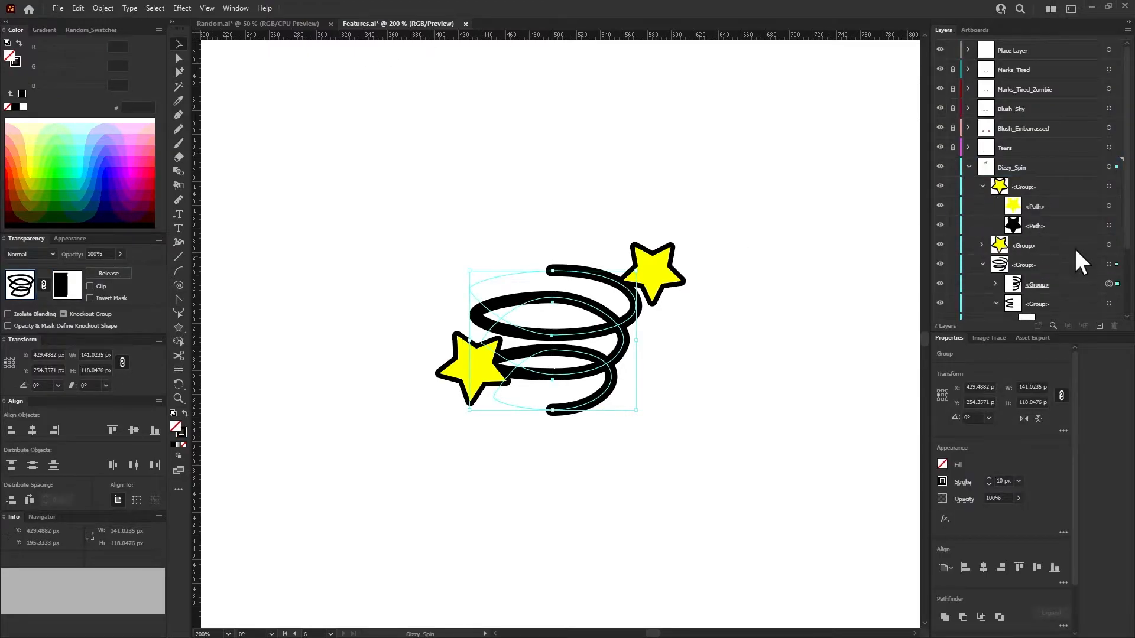
{"action": "left_click", "coordinate": [1108, 225]}
{"action": "left_click", "coordinate": [1108, 206]}
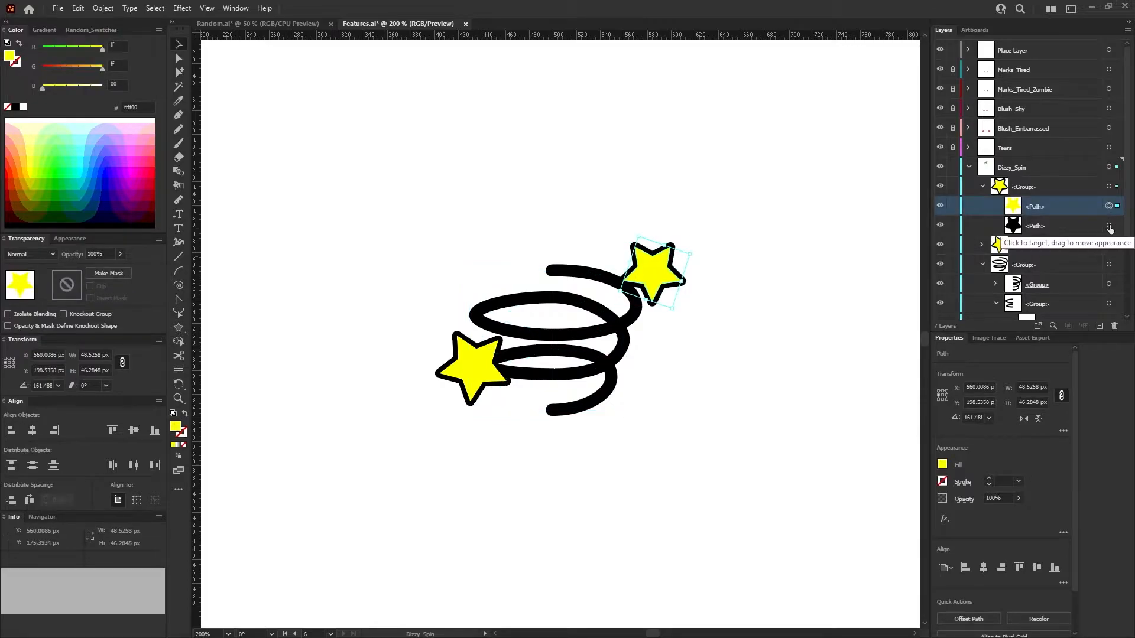
{"action": "left_click", "coordinate": [1108, 225]}
{"action": "left_click", "coordinate": [113, 45]}
{"action": "type", "text": "5"}
{"action": "key", "text": "BackSpace"}
{"action": "type", "text": "ff"}
{"action": "key", "text": "Tab"}
{"action": "type", "text": "ff"}
{"action": "key", "text": "Tab"}
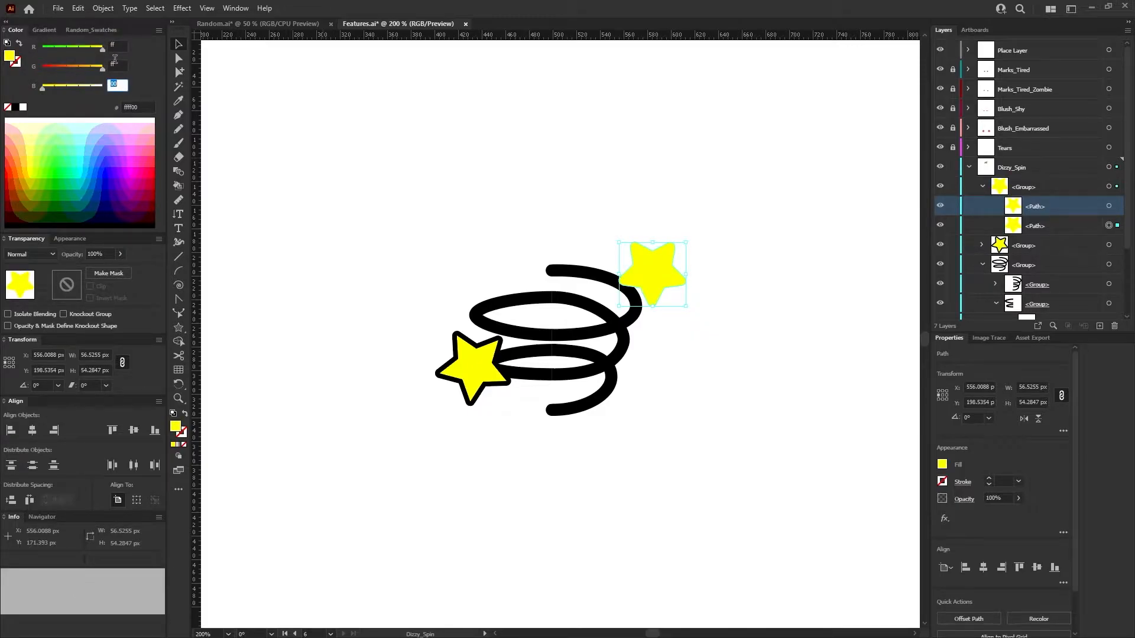
Try darker fills such as 999900 and cccc66 on the upper star's outline path, settling on cccc33.
{"action": "left_click_drag", "start_coordinate": [102, 69], "coordinate": [93, 48]}
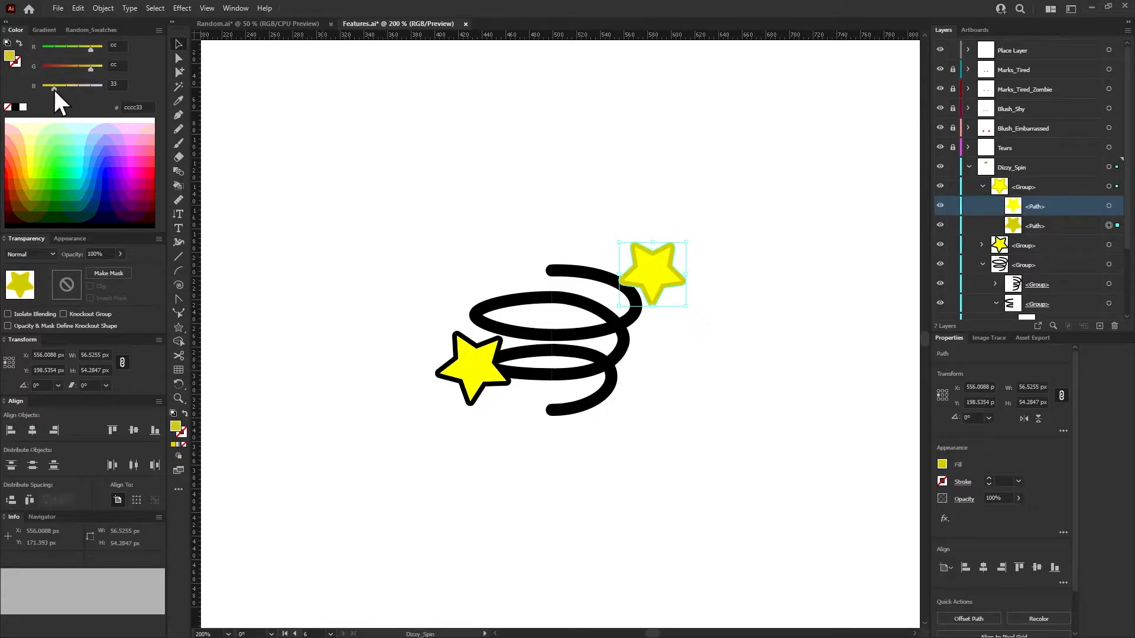
{"action": "left_click_drag", "start_coordinate": [54, 90], "coordinate": [78, 70]}
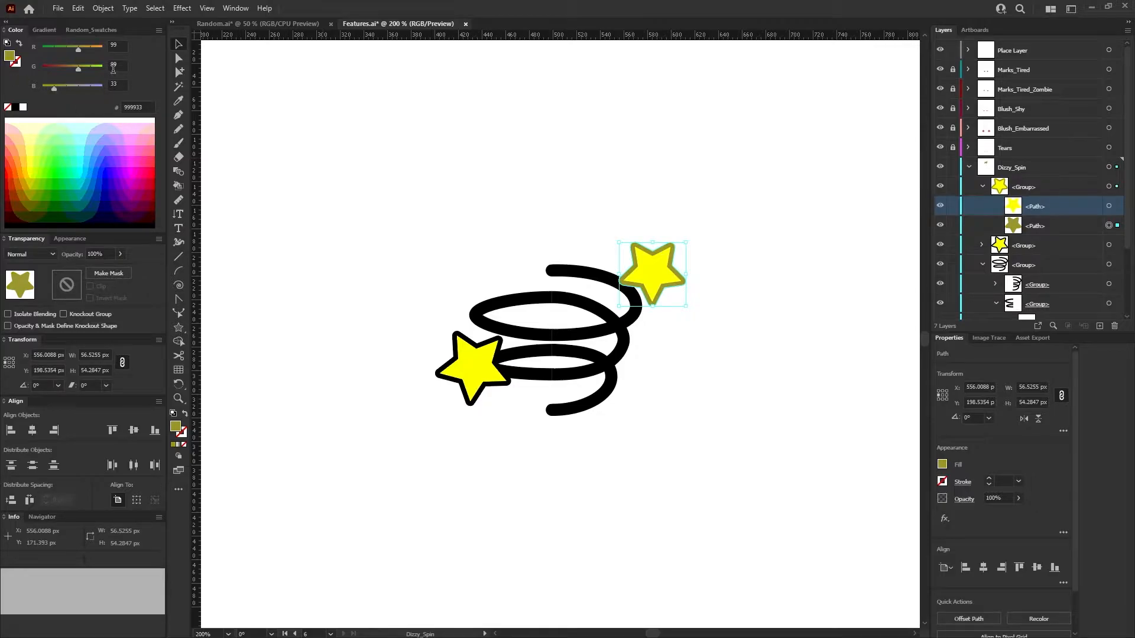
{"action": "left_click_drag", "start_coordinate": [56, 88], "coordinate": [18, 95]}
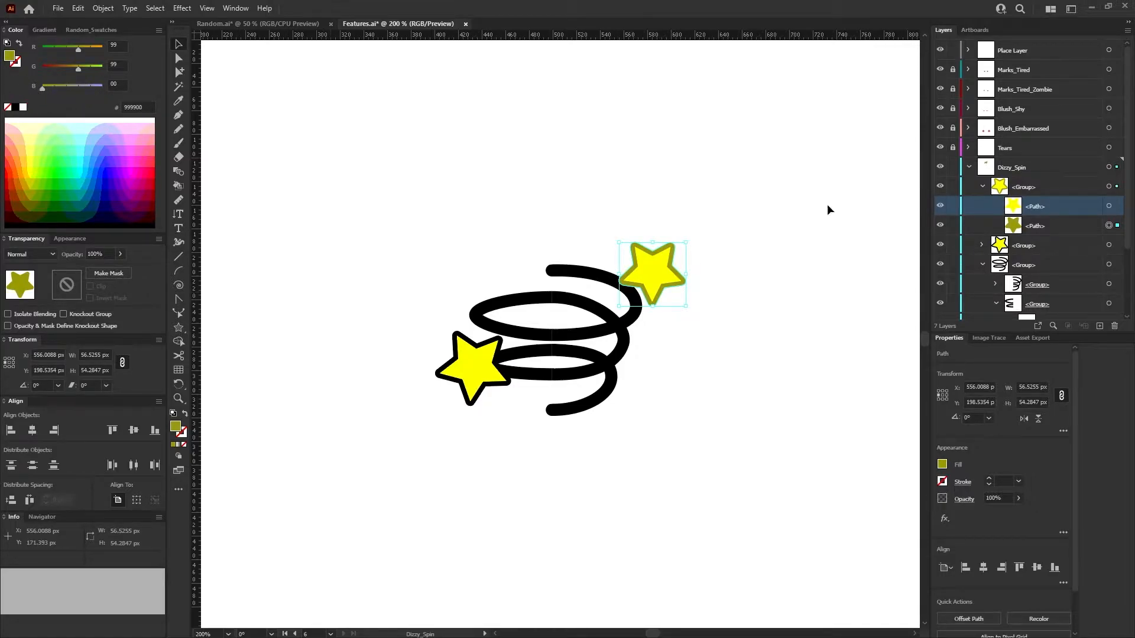
{"action": "left_click", "coordinate": [1108, 225]}
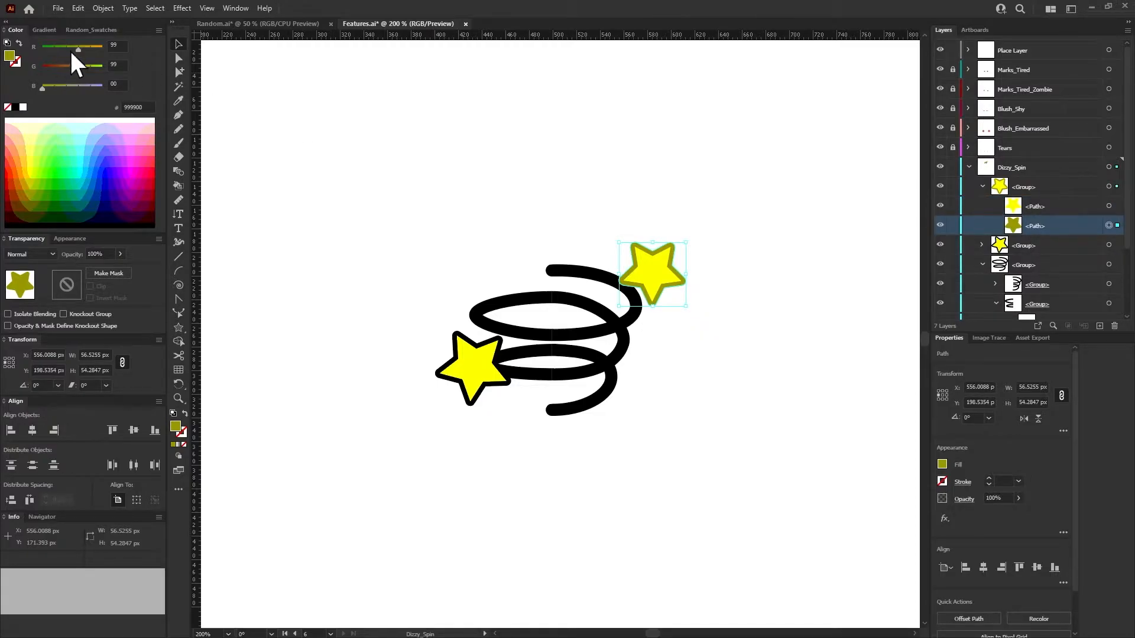
{"action": "left_click_drag", "start_coordinate": [78, 48], "coordinate": [69, 94]}
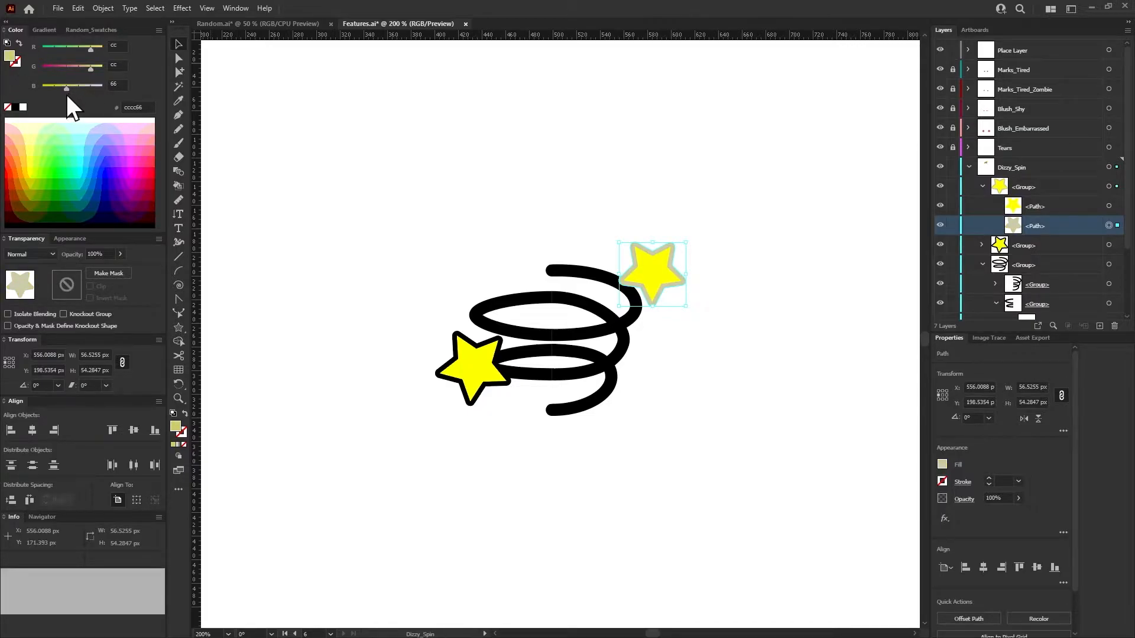
{"action": "left_click", "coordinate": [417, 105]}
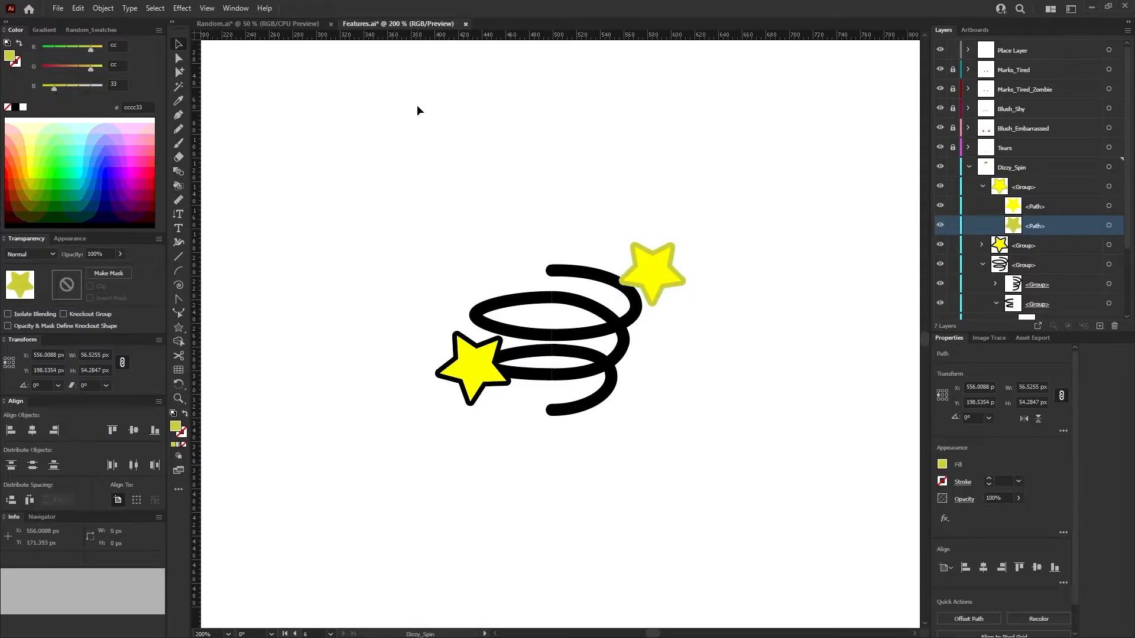
Set the fill of the lower star's back outline path to bright yellow ffff33.
{"action": "left_click", "coordinate": [1109, 226]}
{"action": "left_click", "coordinate": [982, 245]}
{"action": "left_click", "coordinate": [1110, 284]}
{"action": "double_click", "coordinate": [118, 45]}
{"action": "type", "text": "f"}
{"action": "key", "text": "Tab"}
{"action": "type", "text": "f"}
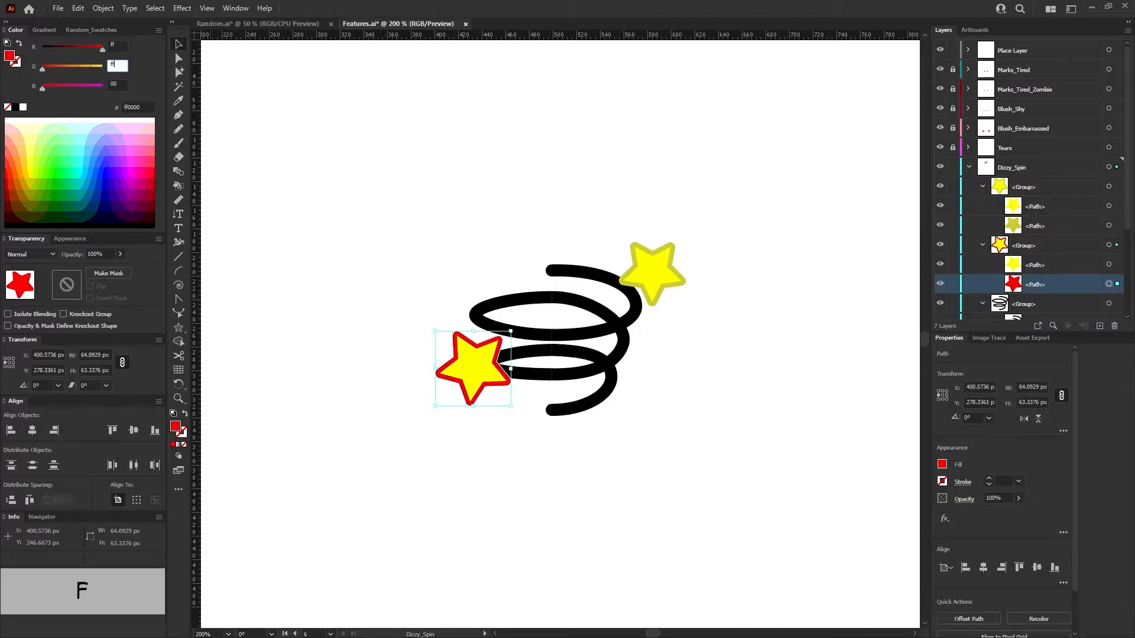
{"action": "key", "text": "Tab"}
{"action": "type", "text": "33"}
{"action": "key", "text": "Return"}
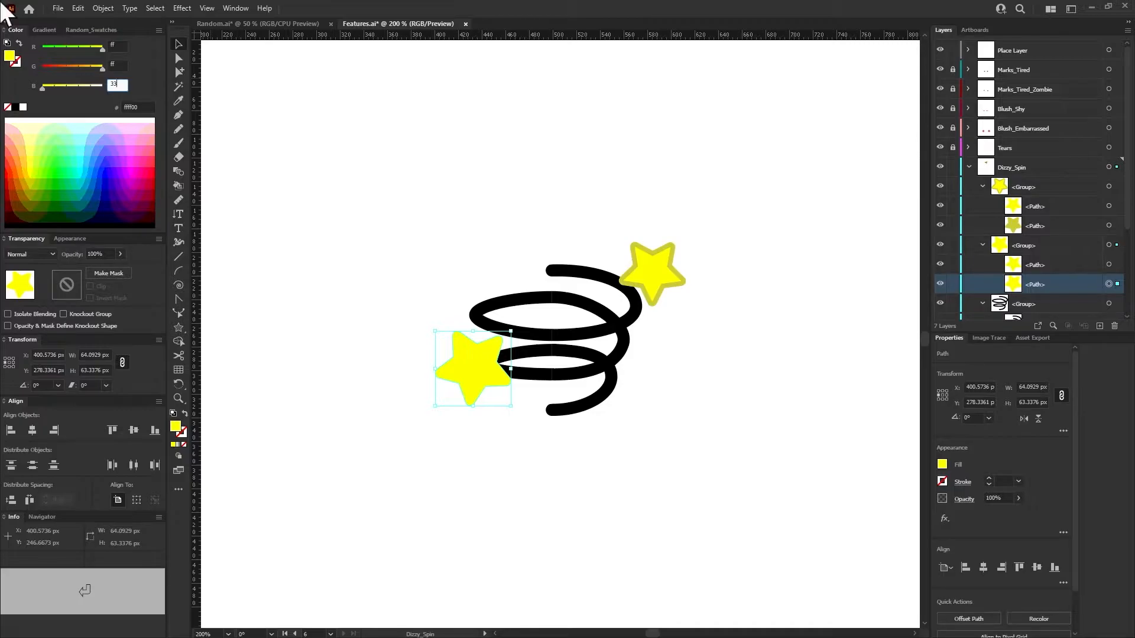
{"action": "left_click", "coordinate": [123, 62]}
{"action": "left_click", "coordinate": [604, 133]}
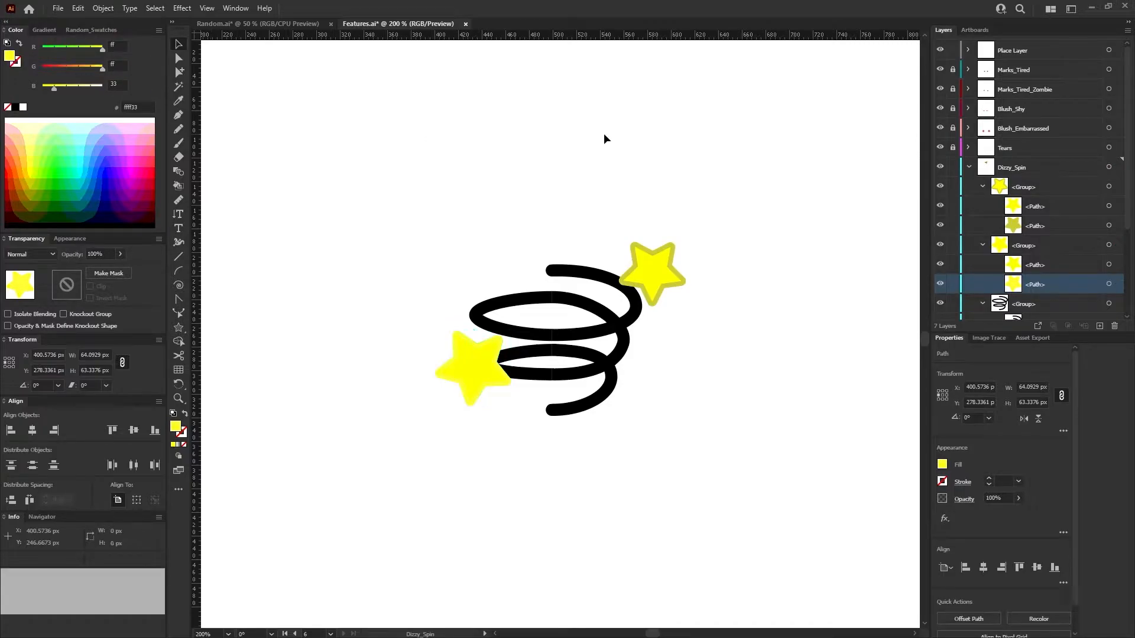
Compare the fill colours of the lower star's front and back paths.
{"action": "left_click", "coordinate": [1109, 283]}
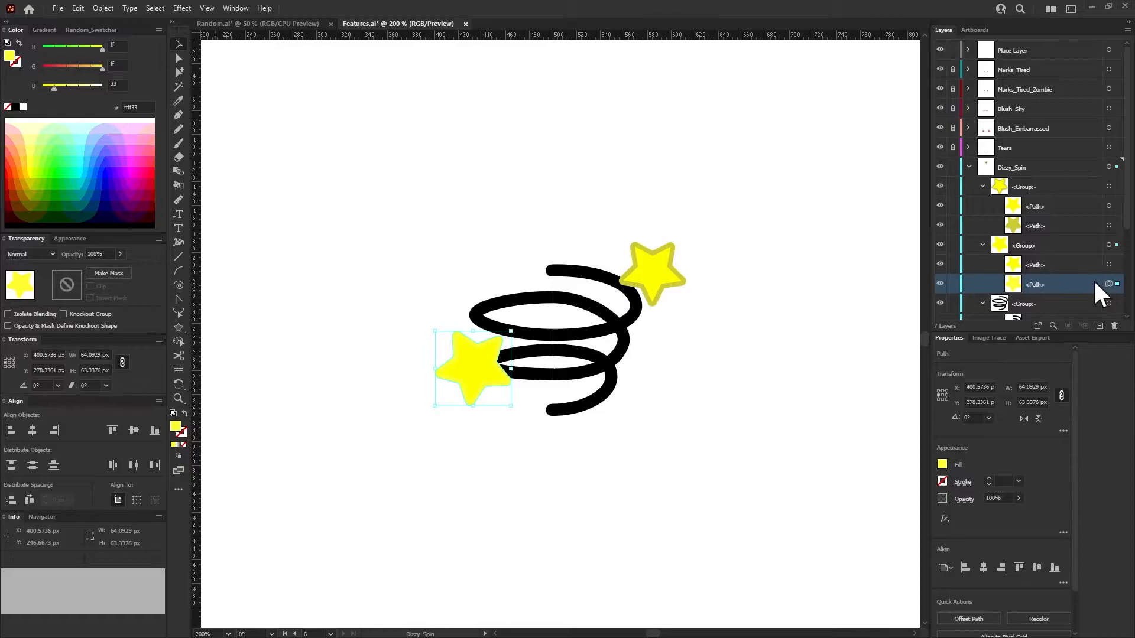
{"action": "left_click", "coordinate": [1108, 265]}
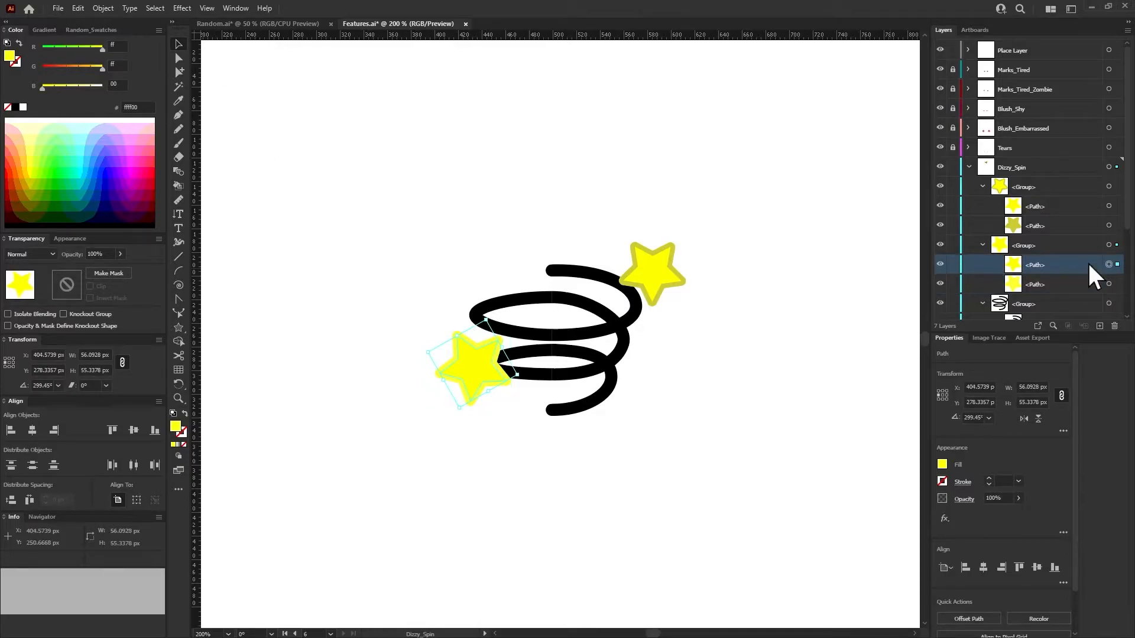
{"action": "left_click", "coordinate": [1108, 284]}
{"action": "left_click_drag", "start_coordinate": [1080, 260], "coordinate": [1079, 256]}
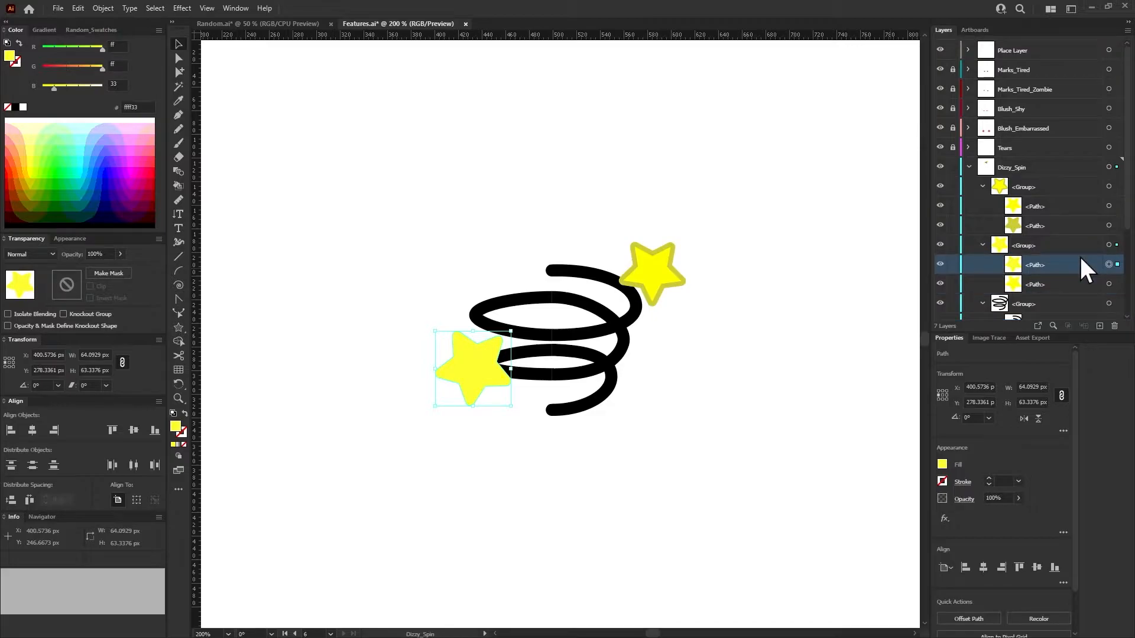
{"action": "left_click", "coordinate": [1109, 284]}
Change the upper star's outline path to ffff33, comparing its colour with the star's front path.
{"action": "left_click_drag", "start_coordinate": [1091, 283], "coordinate": [1109, 227]}
{"action": "left_click", "coordinate": [1064, 226]}
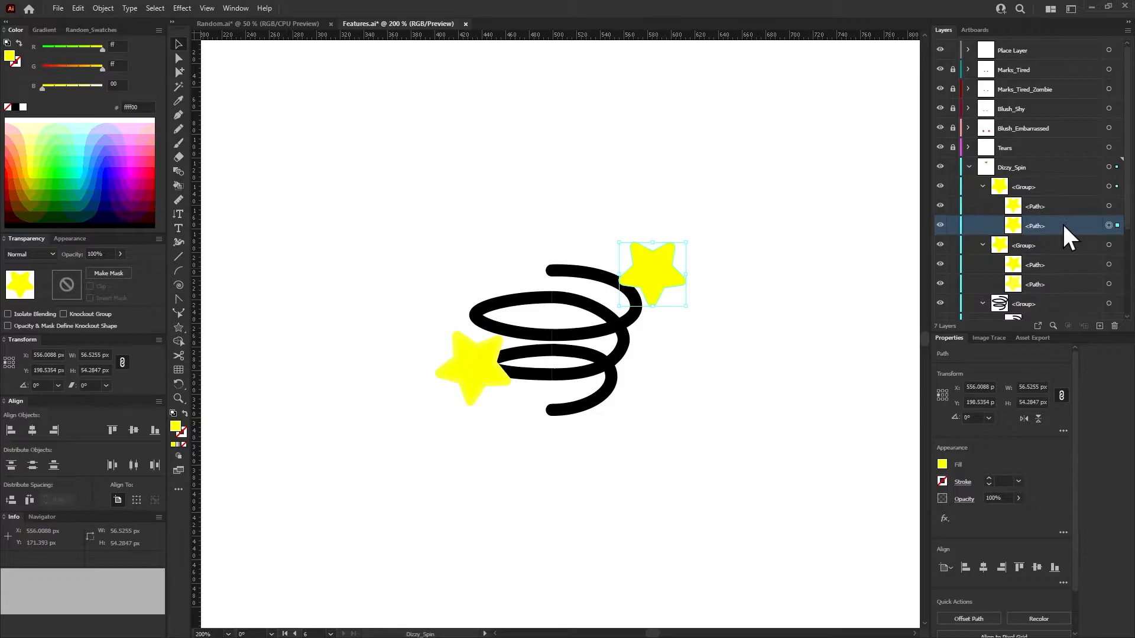
{"action": "left_click", "coordinate": [1108, 207]}
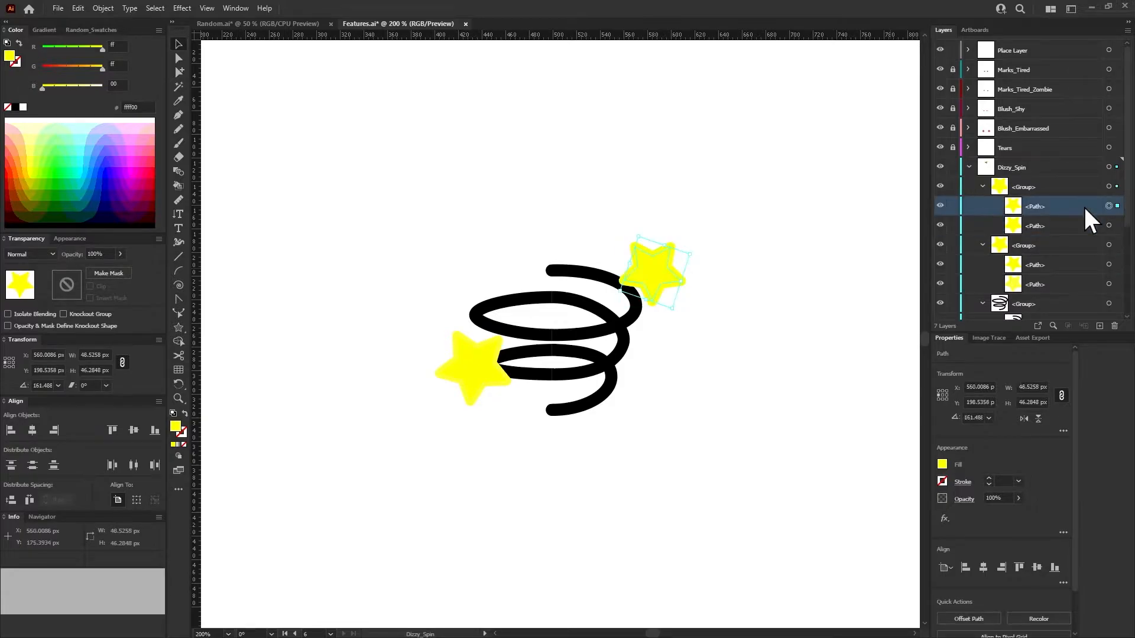
{"action": "left_click", "coordinate": [1108, 225]}
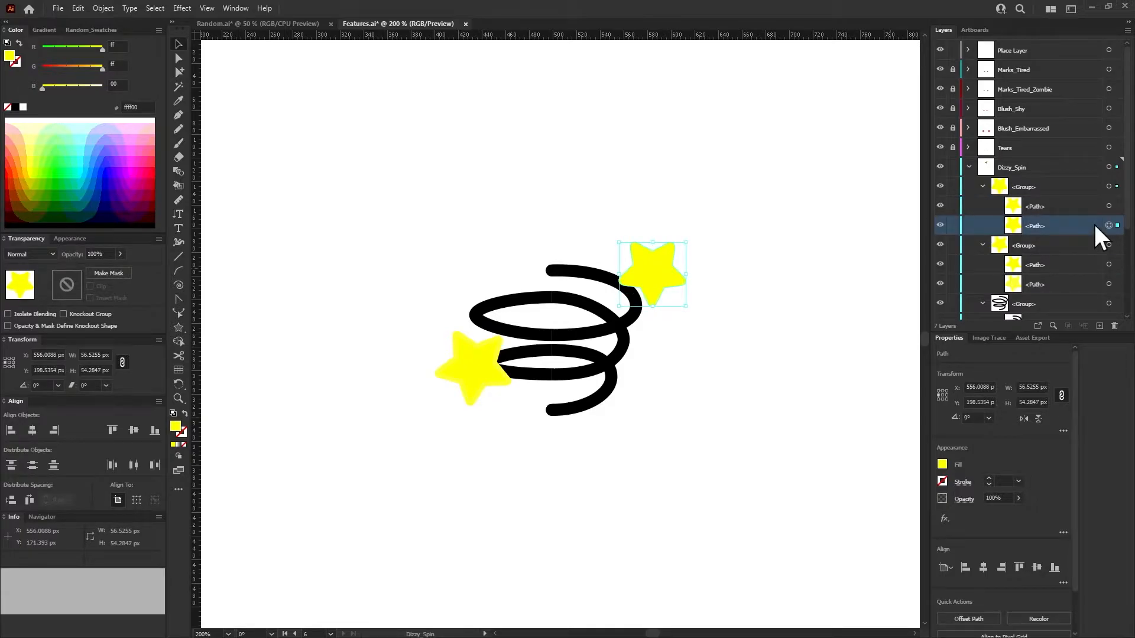
{"action": "left_click", "coordinate": [1108, 207]}
{"action": "left_click", "coordinate": [1114, 226]}
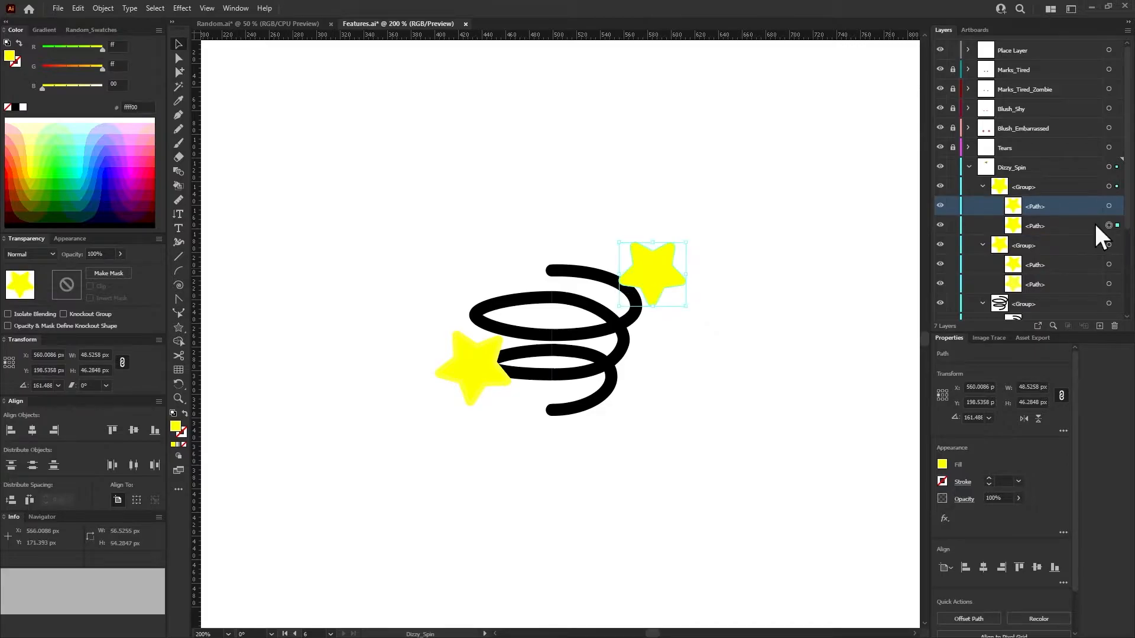
{"action": "left_click", "coordinate": [1097, 225]}
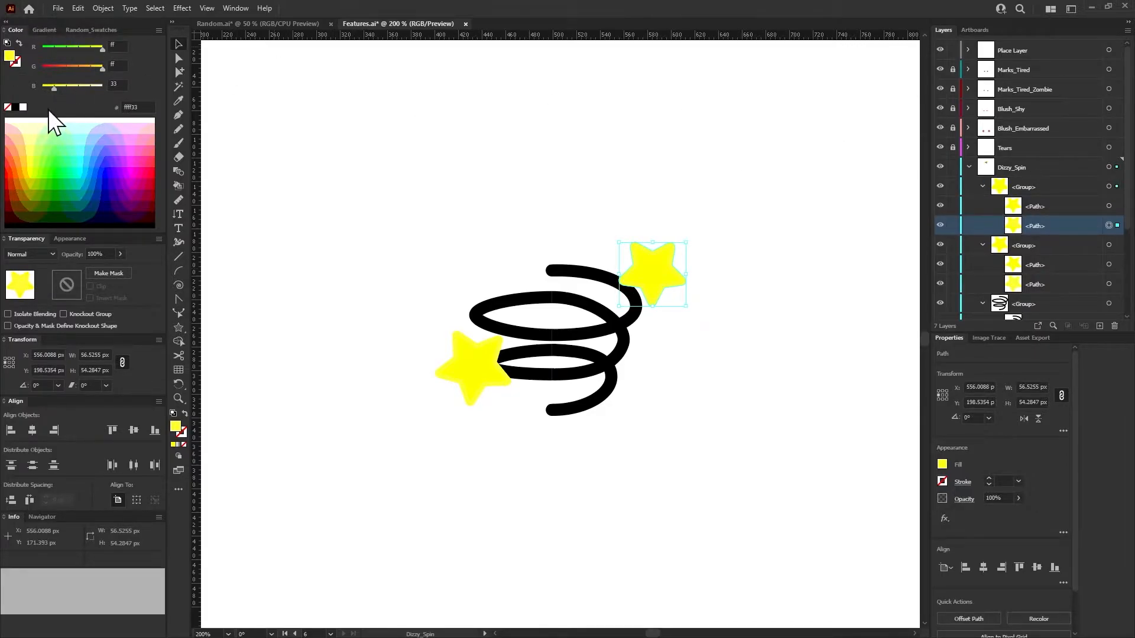
Try the fills ccff33, cc9933 and cccc33 on the upper star's outline path.
{"action": "left_click", "coordinate": [92, 66]}
{"action": "left_click", "coordinate": [91, 46]}
{"action": "left_click", "coordinate": [101, 68]}
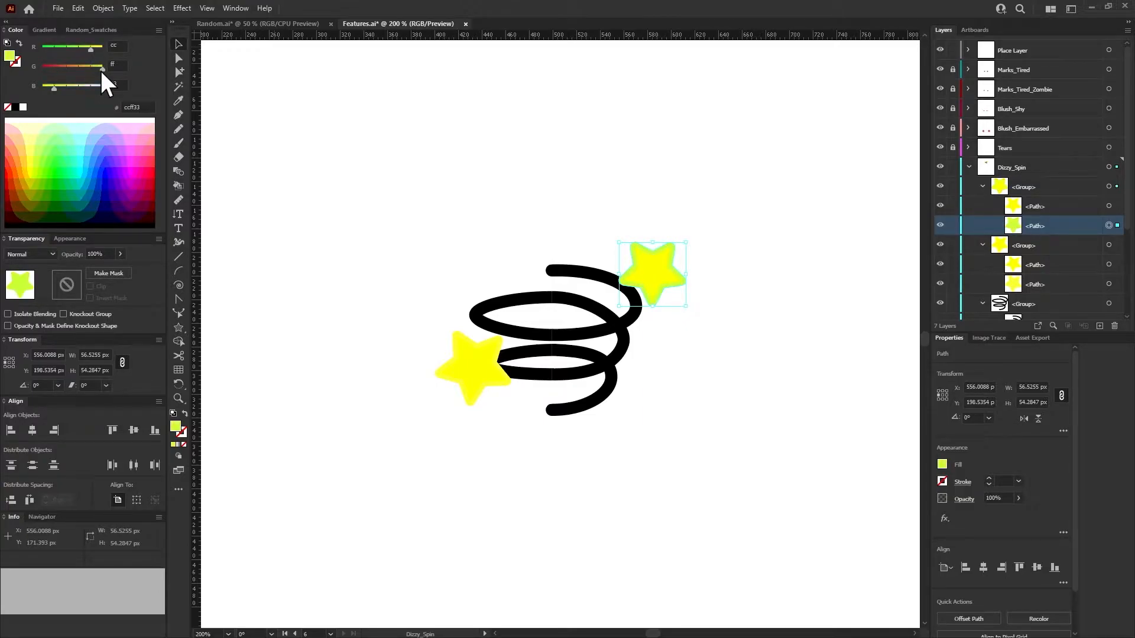
{"action": "left_click_drag", "start_coordinate": [89, 68], "coordinate": [92, 66]}
{"action": "left_click", "coordinate": [77, 65]}
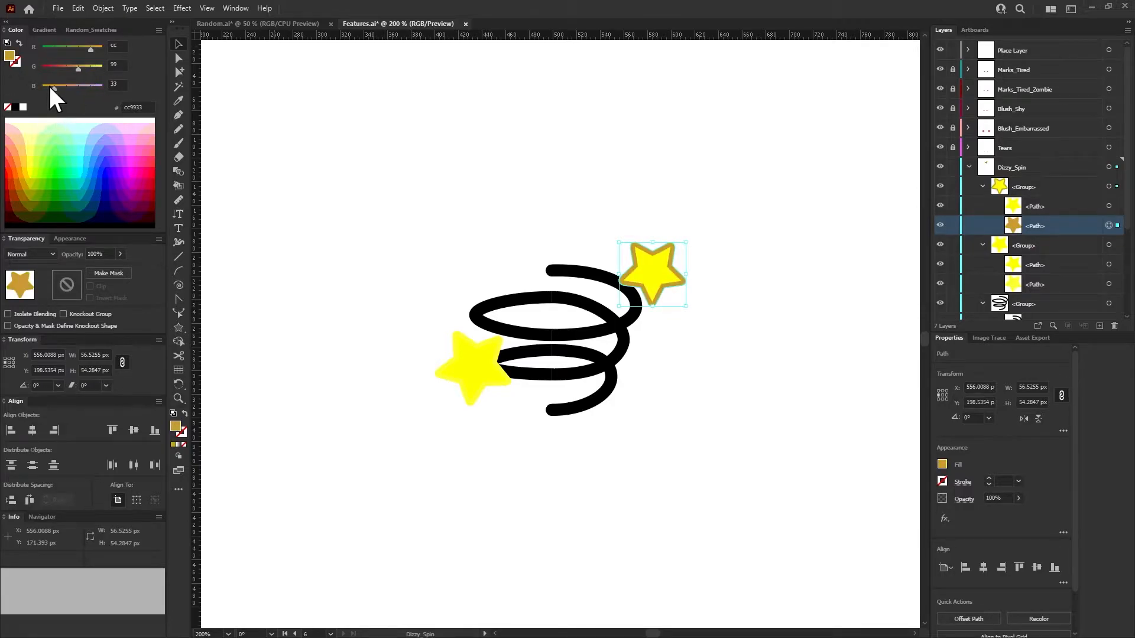
{"action": "left_click", "coordinate": [55, 88]}
{"action": "left_click", "coordinate": [90, 66]}
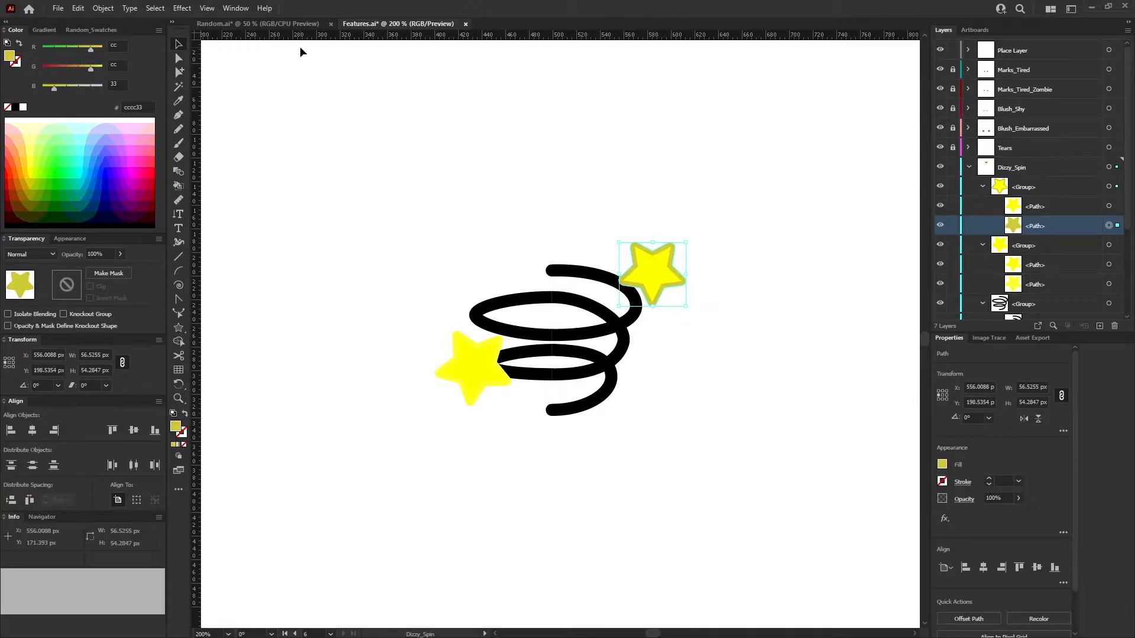
Return the fill of the upper star's outline path to bright yellow ffff33.
{"action": "left_click", "coordinate": [102, 49]}
{"action": "mouse_move", "coordinate": [101, 48]}
{"action": "left_mouse_down"}
{"action": "mouse_move", "coordinate": [90, 47]}
{"action": "mouse_move", "coordinate": [90, 66]}
{"action": "left_mouse_up"}
{"action": "left_click", "coordinate": [102, 66]}
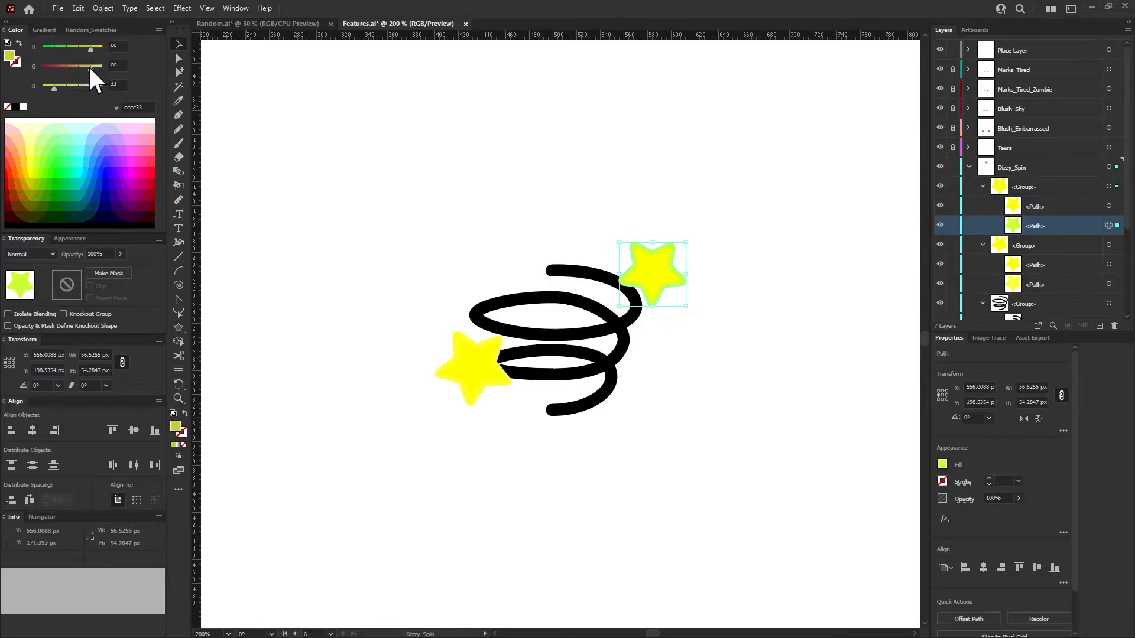
{"action": "left_click", "coordinate": [102, 66]}
{"action": "left_click", "coordinate": [101, 47]}
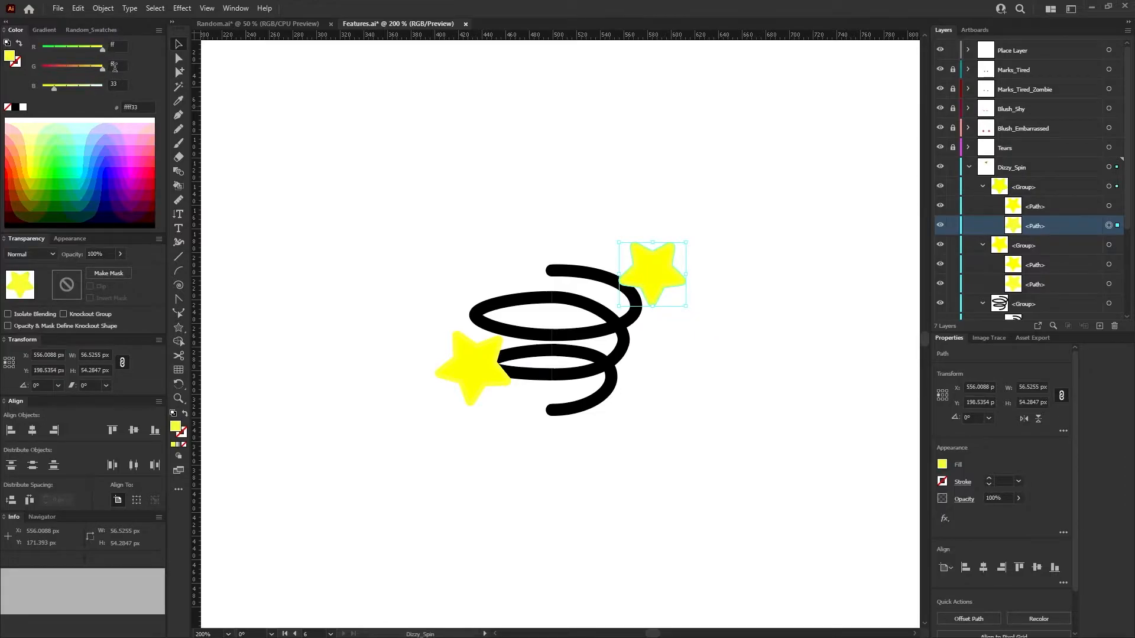
Try a lighter ffff66 fill on the upper star's outline path and inspect the contrast up close.
{"action": "left_click_drag", "start_coordinate": [55, 91], "coordinate": [62, 90]}
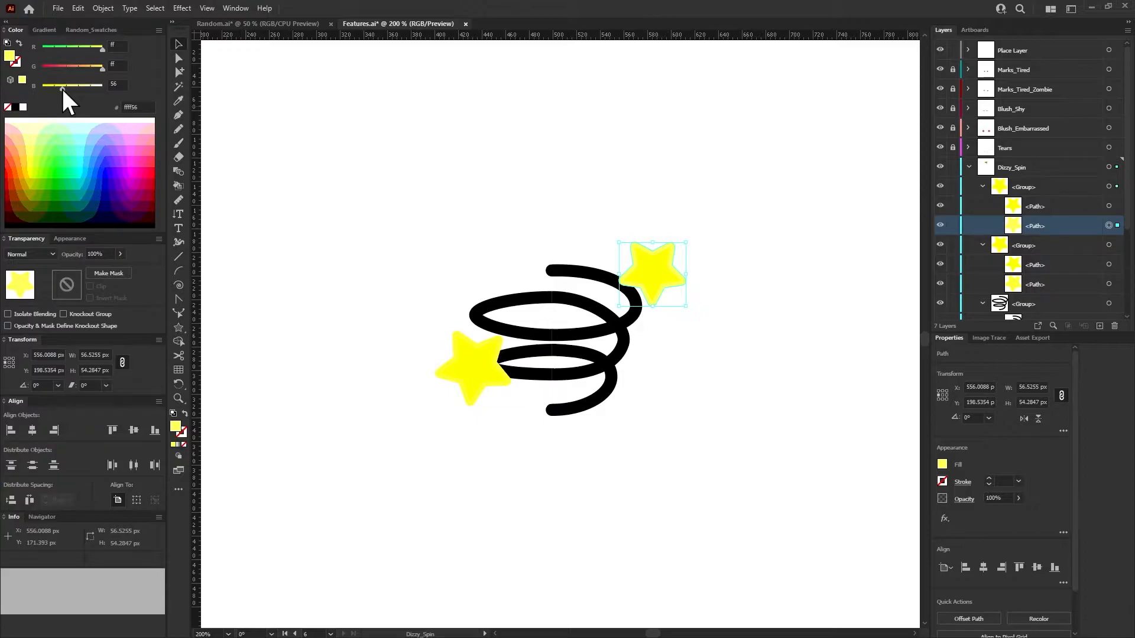
{"action": "left_click_drag", "start_coordinate": [69, 86], "coordinate": [69, 87]}
{"action": "left_click", "coordinate": [614, 148]}
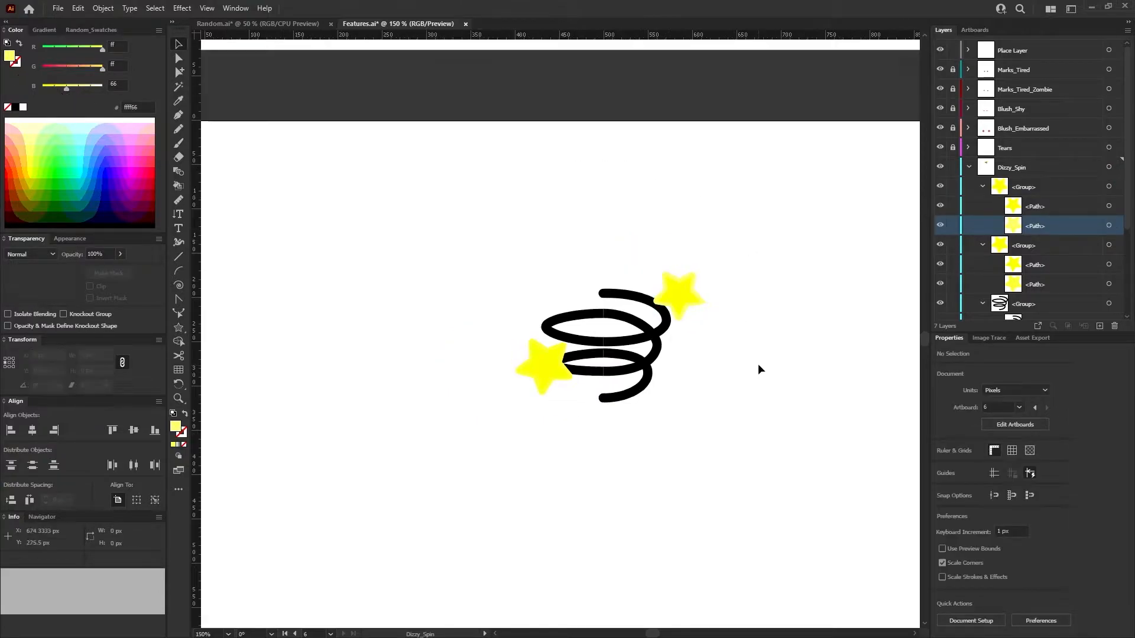
{"action": "scroll", "coordinate": [761, 360], "scroll_direction": "up", "scroll_amount": 2}
{"action": "scroll", "coordinate": [480, 171], "scroll_direction": "up", "scroll_amount": 6}
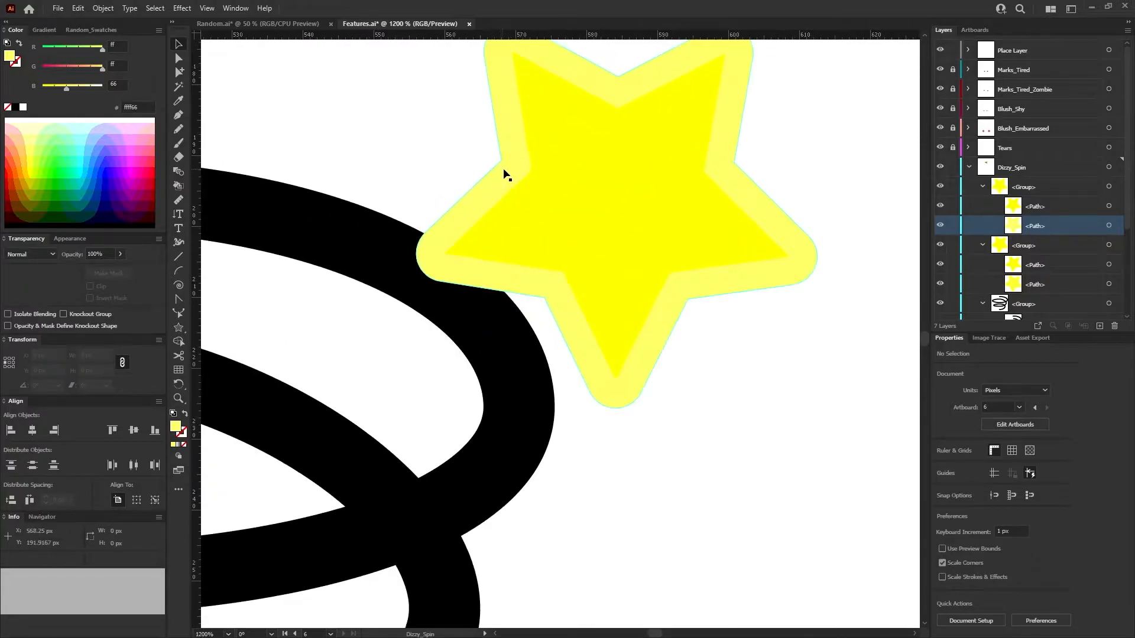
{"action": "scroll", "coordinate": [528, 184], "scroll_direction": "down", "scroll_amount": 7}
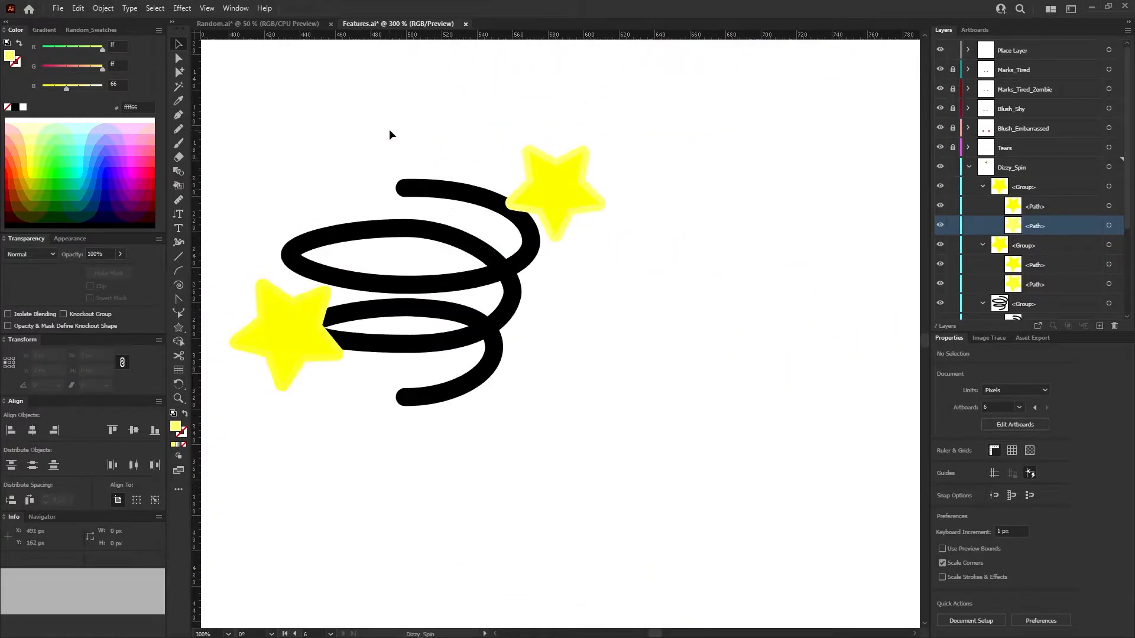
Try a darker cccc00 fill on the upper star's front path, then restore its bright yellow fill.
{"action": "left_click", "coordinate": [1109, 206]}
{"action": "left_click_drag", "start_coordinate": [103, 67], "coordinate": [89, 45]}
{"action": "left_click", "coordinate": [675, 117]}
{"action": "scroll", "coordinate": [650, 116], "scroll_direction": "down", "scroll_amount": 5}
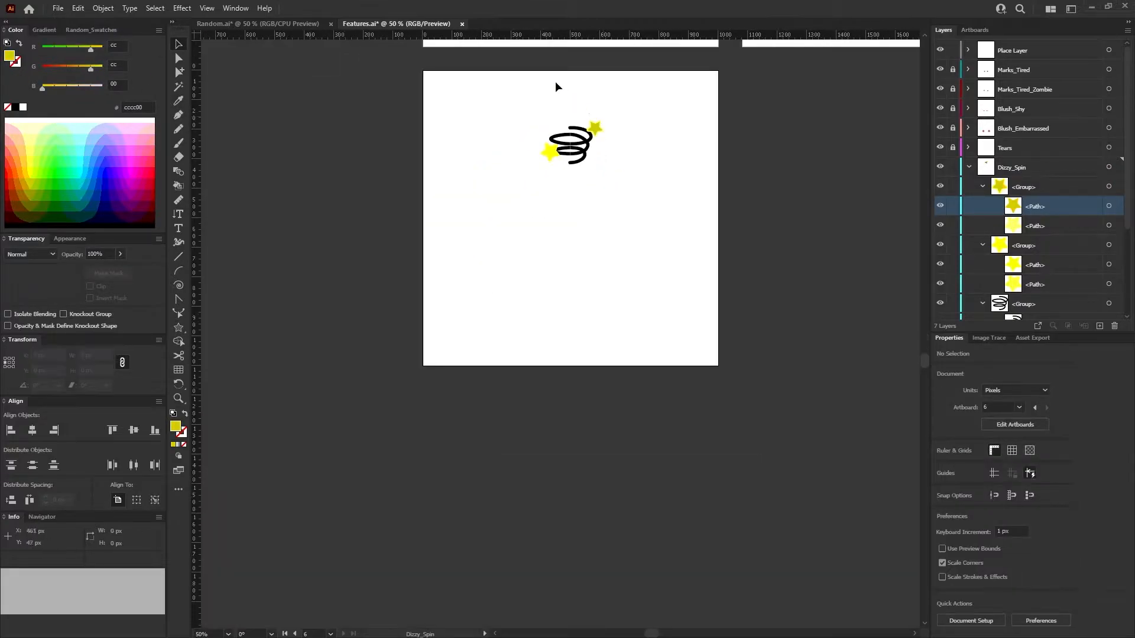
{"action": "scroll", "coordinate": [562, 88], "scroll_direction": "up", "scroll_amount": 4}
{"action": "left_click", "coordinate": [1109, 205]}
{"action": "left_click_drag", "start_coordinate": [92, 48], "coordinate": [103, 69]}
Darken the fill of the upper star's outline path to cccc66 and start reducing its blue value.
{"action": "left_click", "coordinate": [1109, 225]}
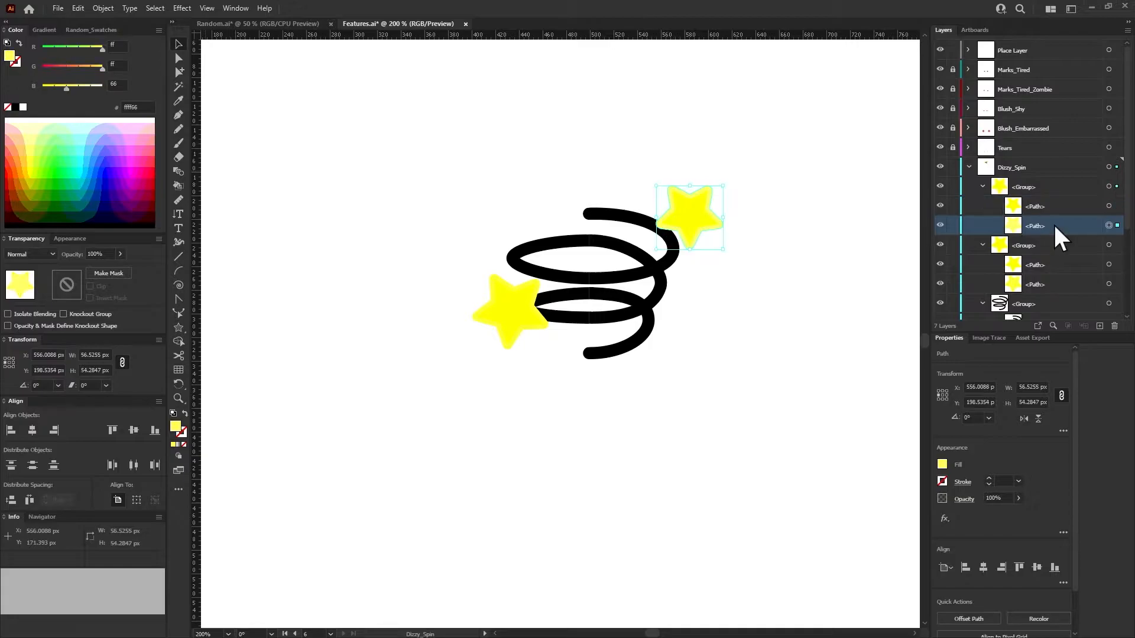
{"action": "mouse_move", "coordinate": [96, 70]}
{"action": "left_mouse_down"}
{"action": "mouse_move", "coordinate": [92, 49]}
{"action": "mouse_move", "coordinate": [90, 68]}
{"action": "left_mouse_up"}
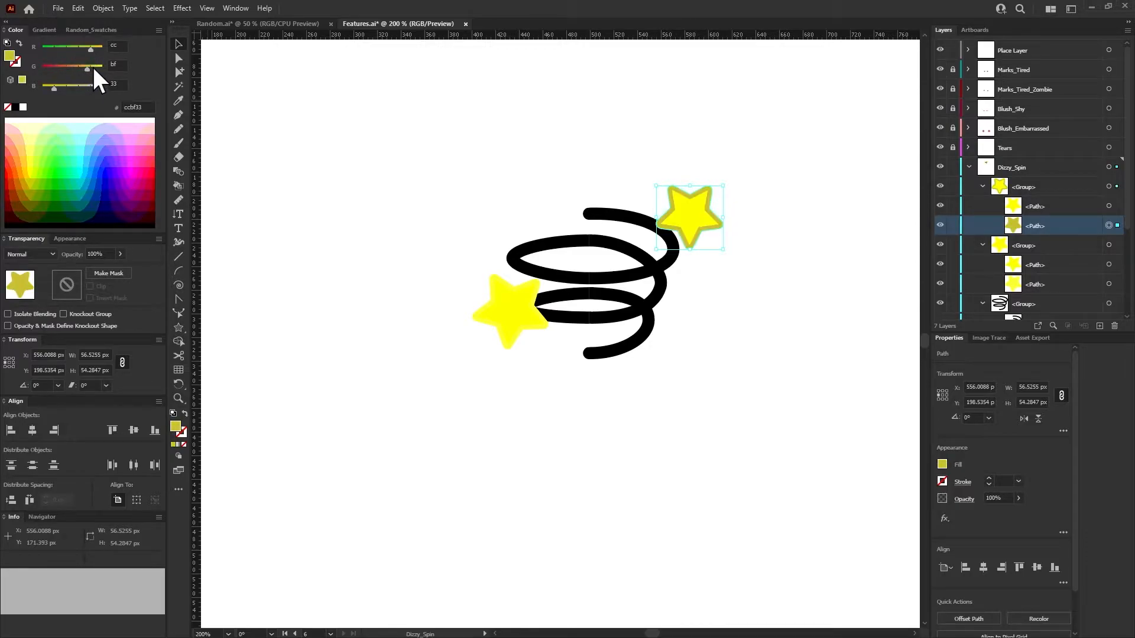
{"action": "left_click", "coordinate": [550, 99]}
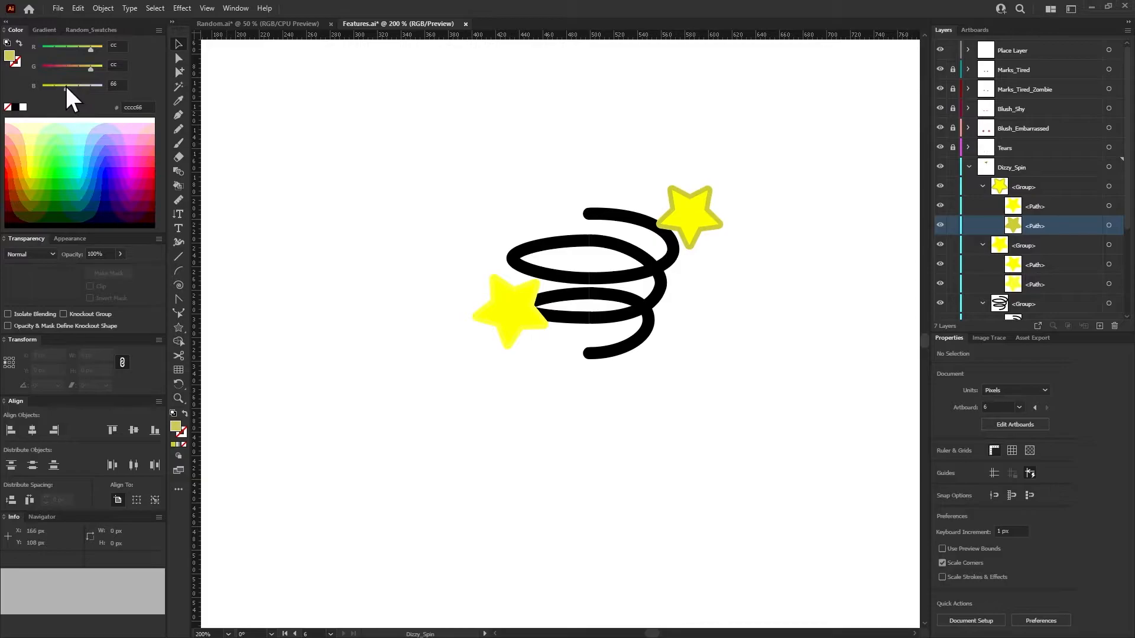
{"action": "left_click", "coordinate": [1109, 225]}
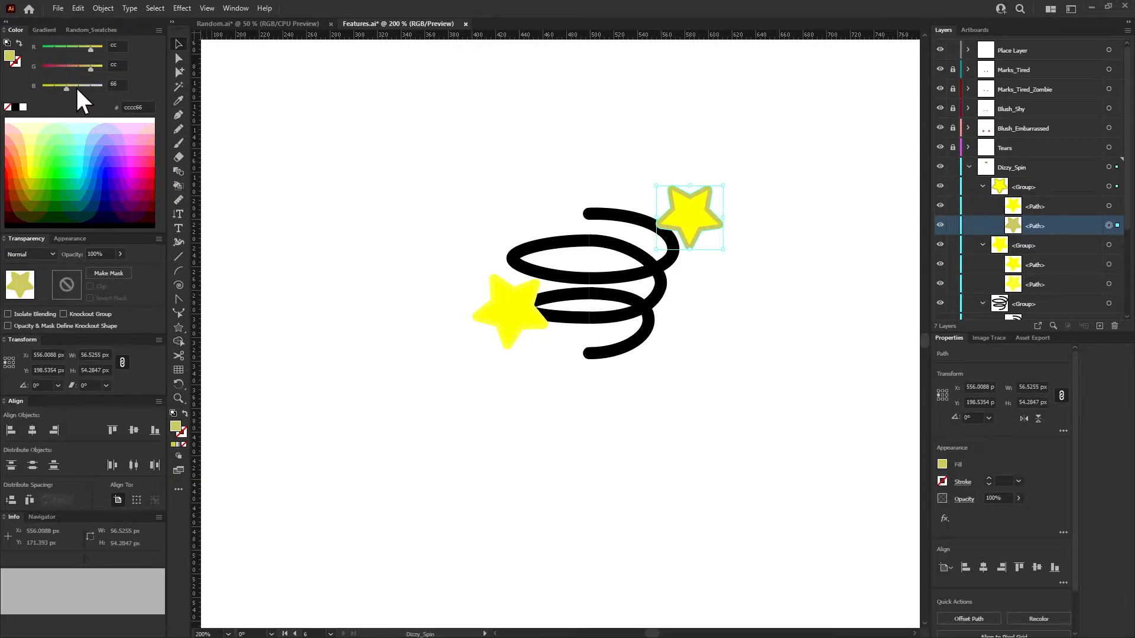
{"action": "left_click_drag", "start_coordinate": [66, 88], "coordinate": [54, 87]}
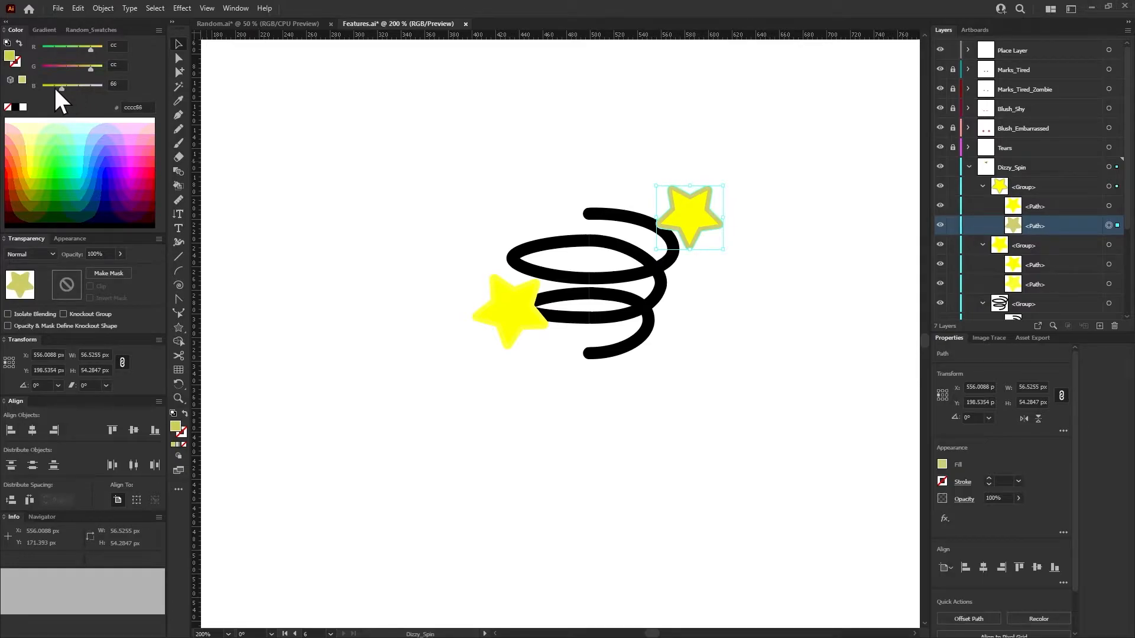
Set the upper star's back path to fill cccc00 and 50% opacity.
{"action": "left_click", "coordinate": [643, 106]}
{"action": "left_click", "coordinate": [1075, 224]}
{"action": "left_click", "coordinate": [994, 496]}
{"action": "type", "text": "50"}
{"action": "key", "text": "Return"}
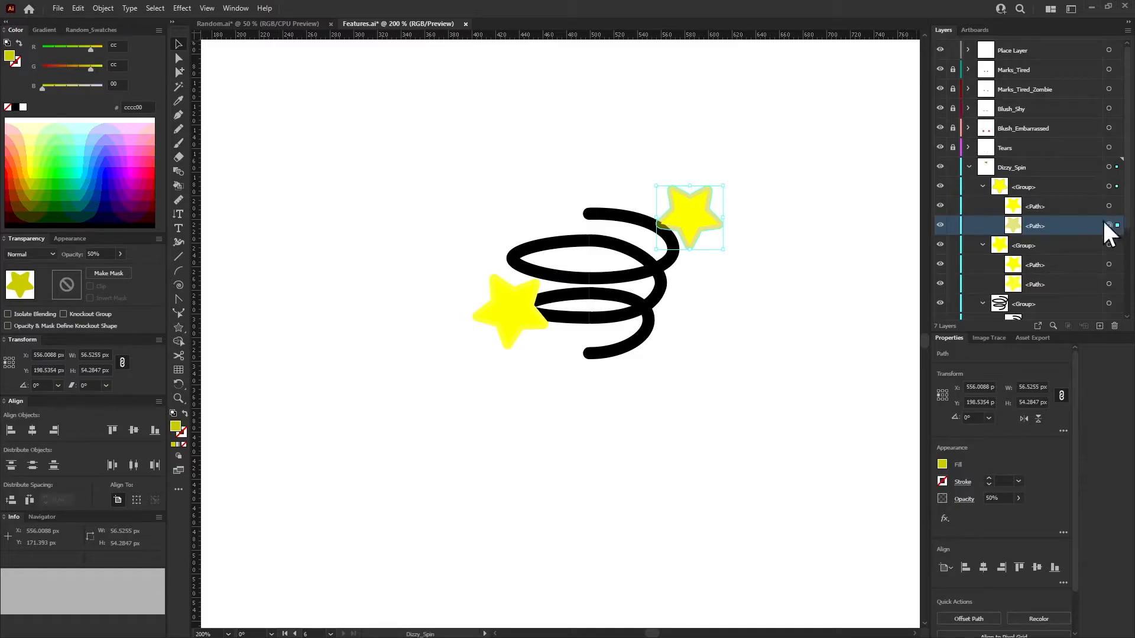
Try 80% opacity on the upper star's back path, and set it to 100%.
{"action": "left_click", "coordinate": [988, 498]}
{"action": "type", "text": "80"}
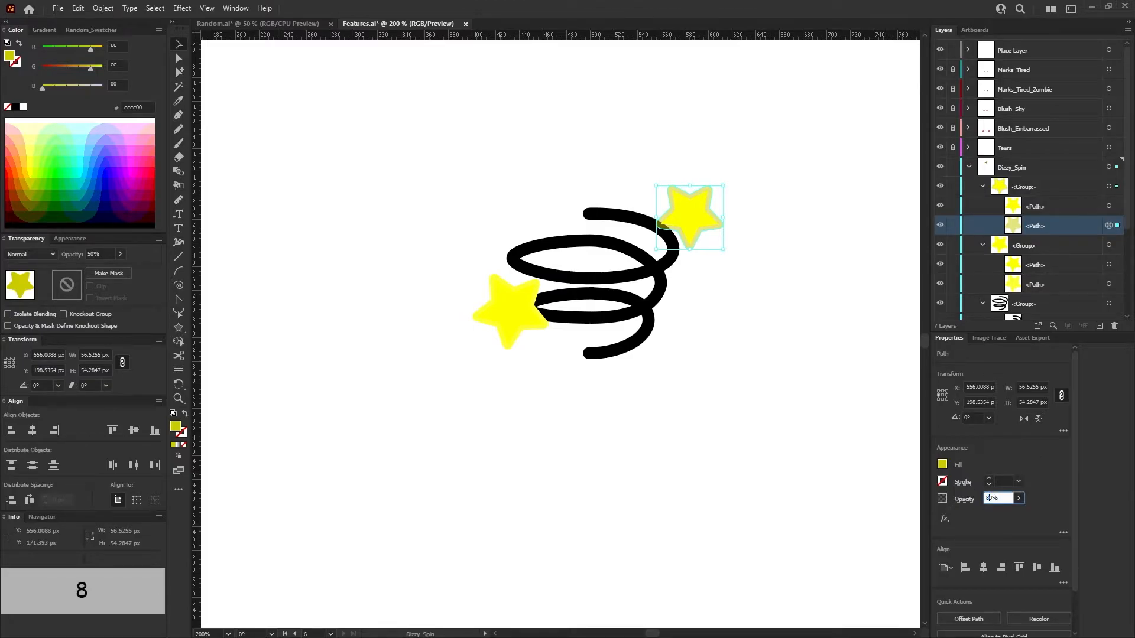
{"action": "key", "text": "Return"}
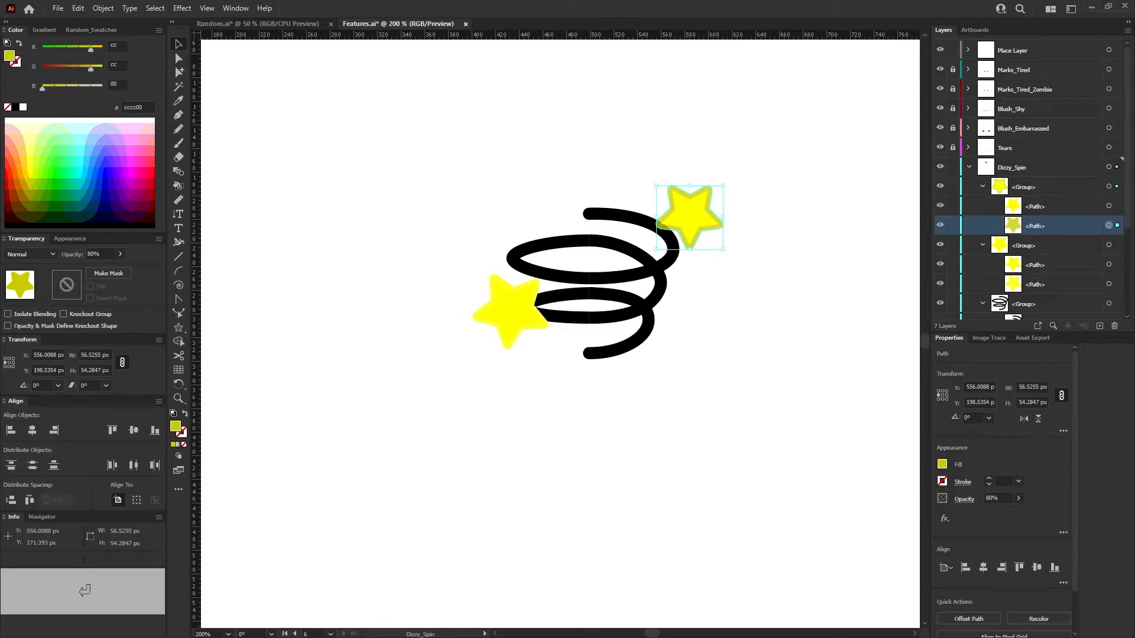
{"action": "left_click", "coordinate": [993, 499]}
{"action": "type", "text": "100"}
{"action": "key", "text": "Return"}
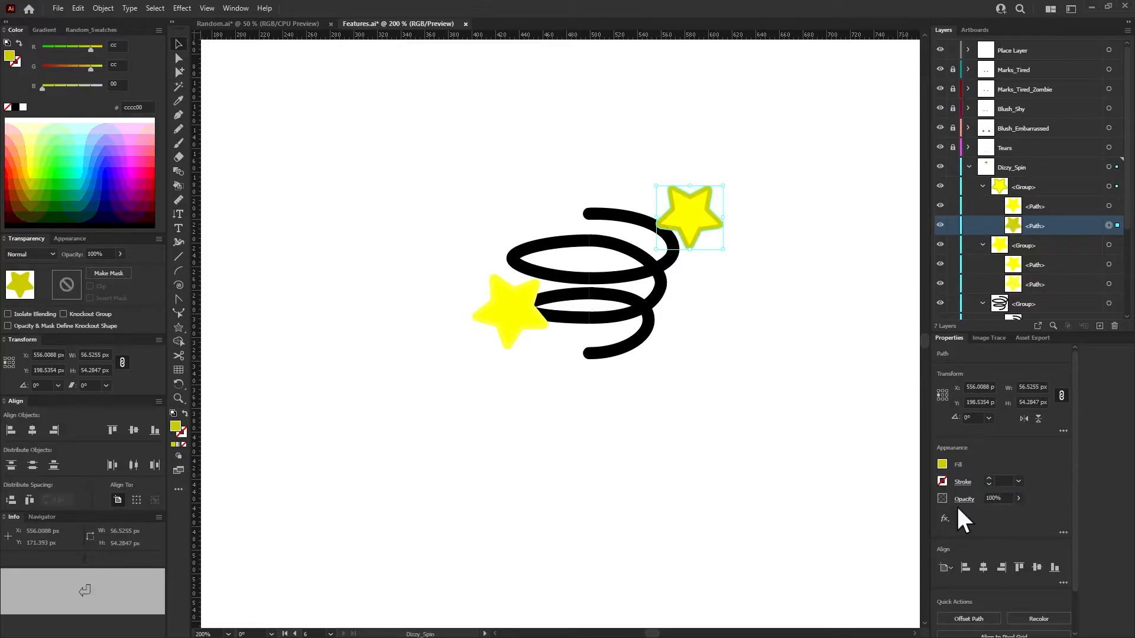
{"action": "left_click", "coordinate": [750, 126]}
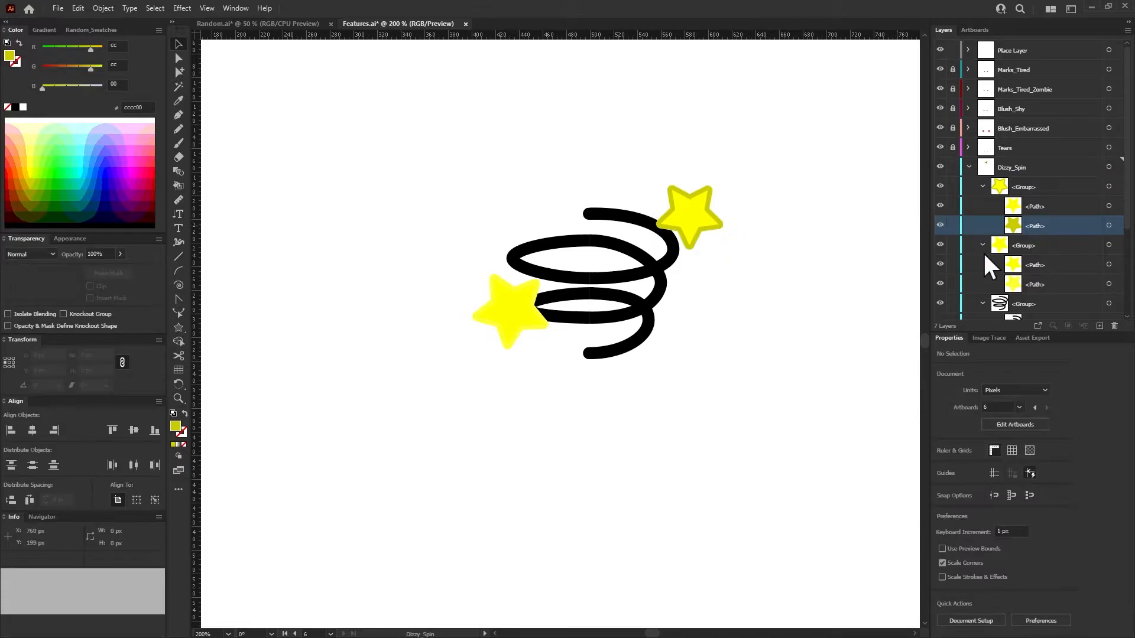
Try a Gaussian Blur with a 5-pixel radius on the whole upper star group.
{"action": "left_click", "coordinate": [1108, 186]}
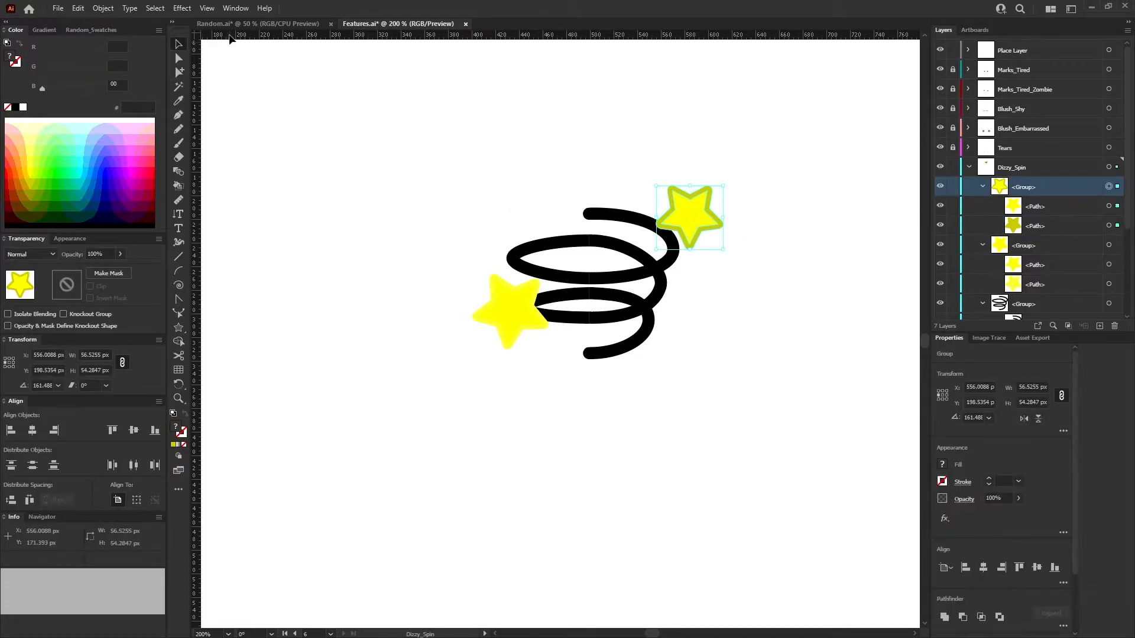
{"action": "left_click", "coordinate": [187, 8]}
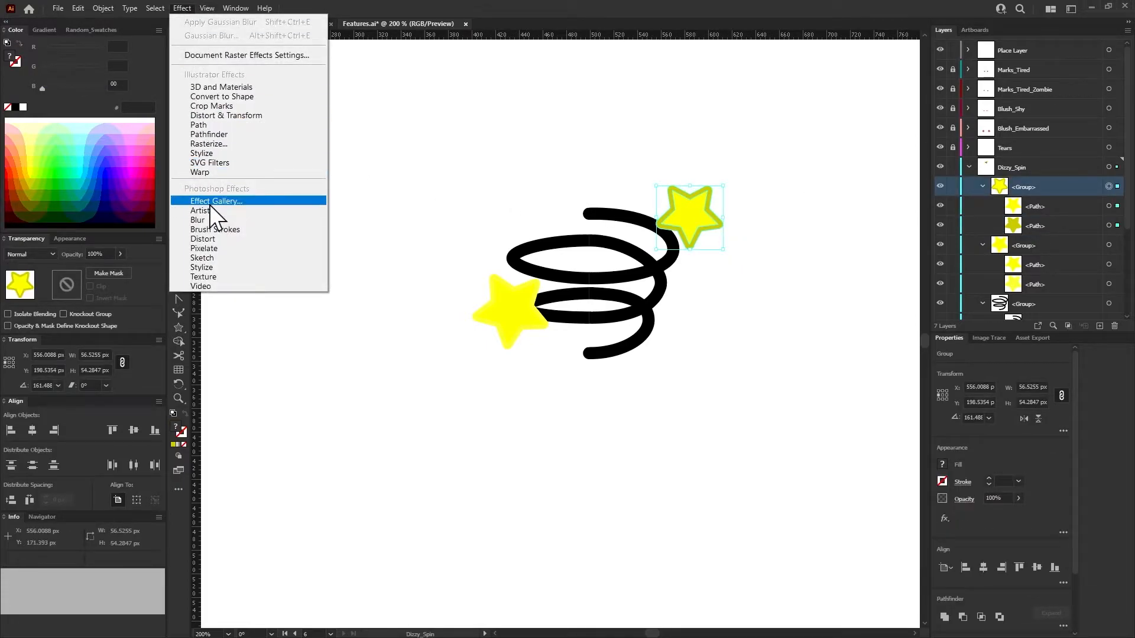
{"action": "mouse_move", "coordinate": [211, 221]}
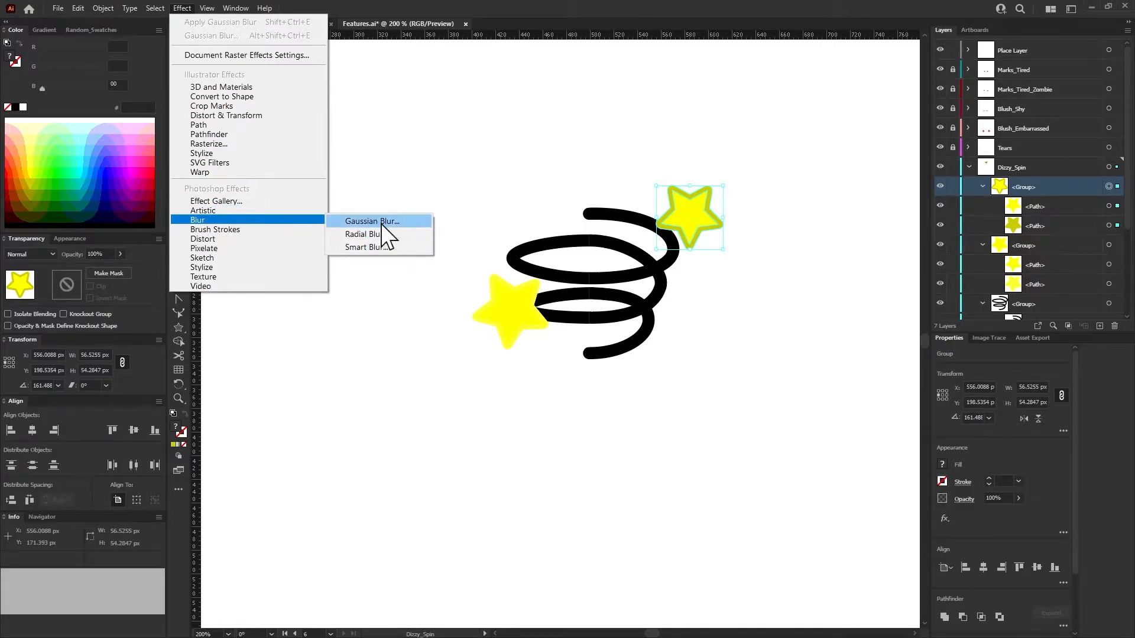
{"action": "left_click", "coordinate": [381, 223]}
{"action": "left_click_drag", "start_coordinate": [314, 254], "coordinate": [278, 256]}
{"action": "left_click", "coordinate": [360, 243]}
{"action": "type", "text": "5"}
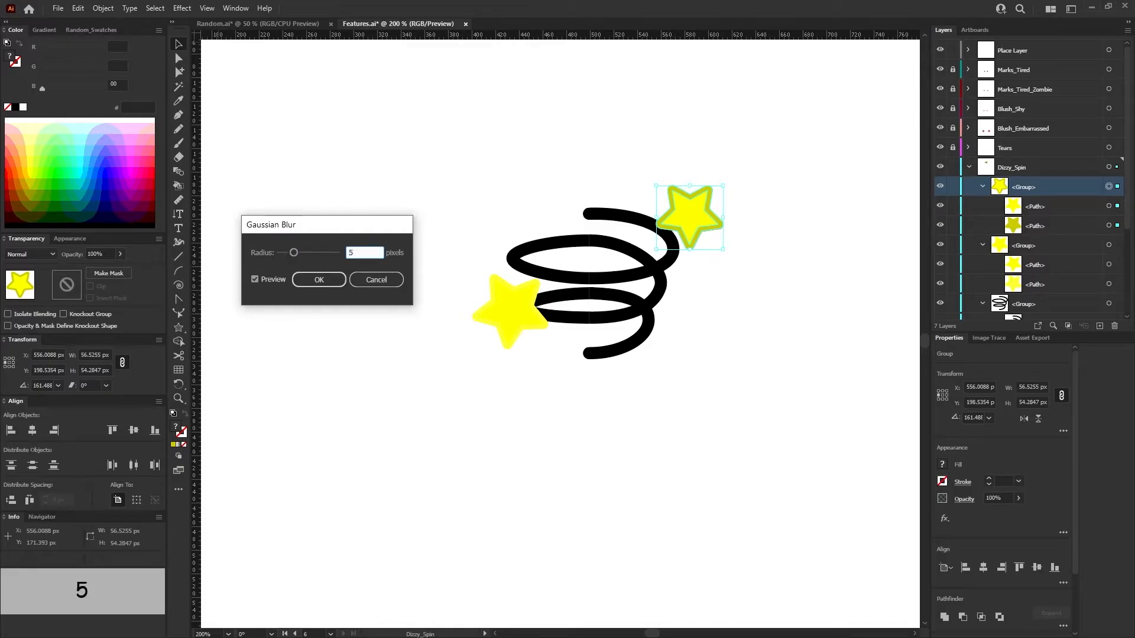
{"action": "key", "text": "Return"}
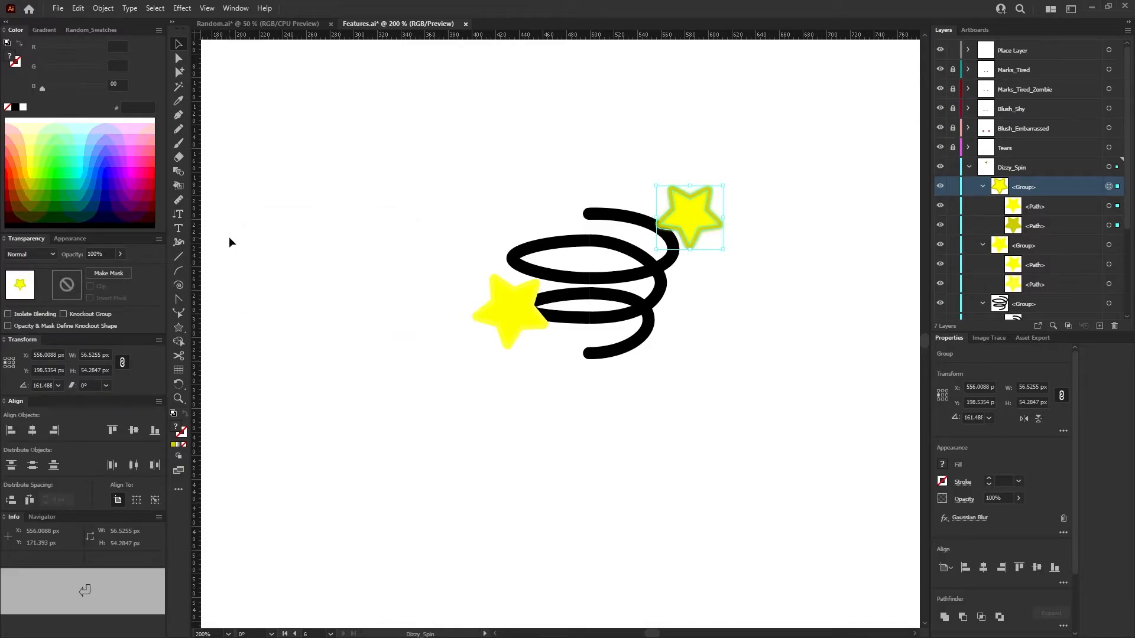
{"action": "left_click", "coordinate": [780, 167]}
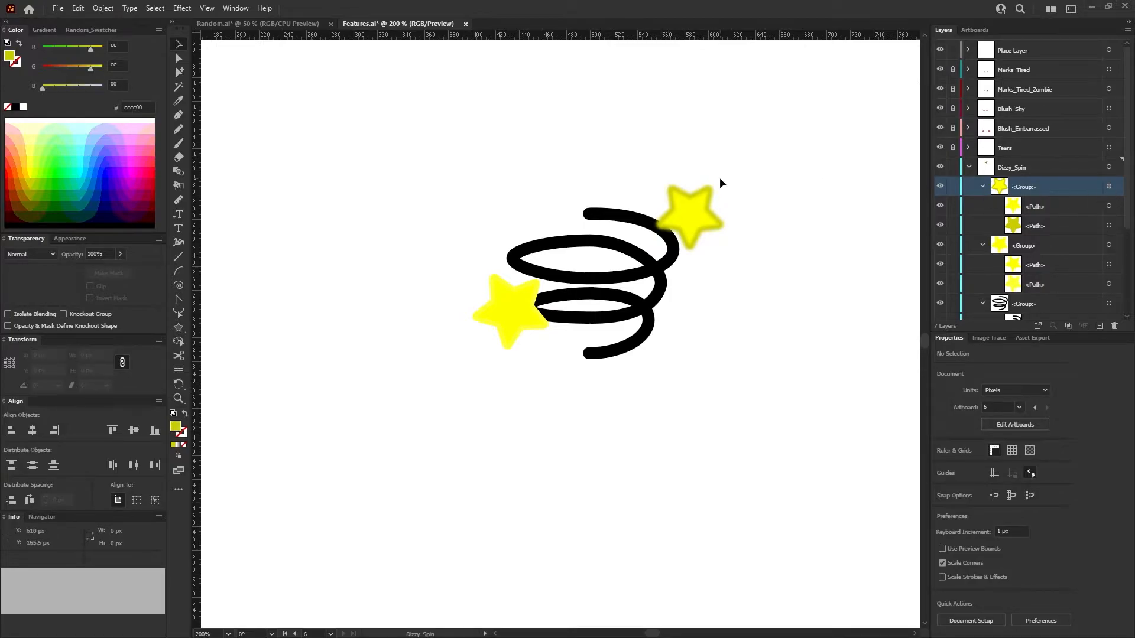
Undo the Gaussian Blur on the upper star group.
{"action": "left_click", "coordinate": [707, 197]}
{"action": "key", "text": "ctrl+z"}
{"action": "left_click", "coordinate": [772, 213]}
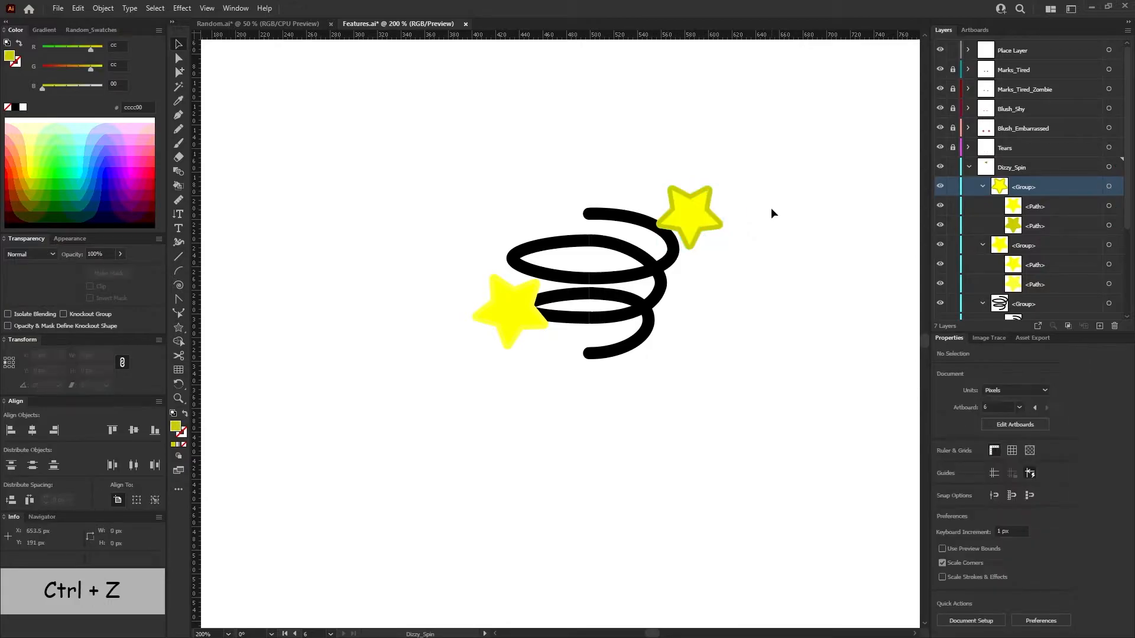
Set the red and green values of the lower star's back path fill to cc.
{"action": "left_click", "coordinate": [1079, 223]}
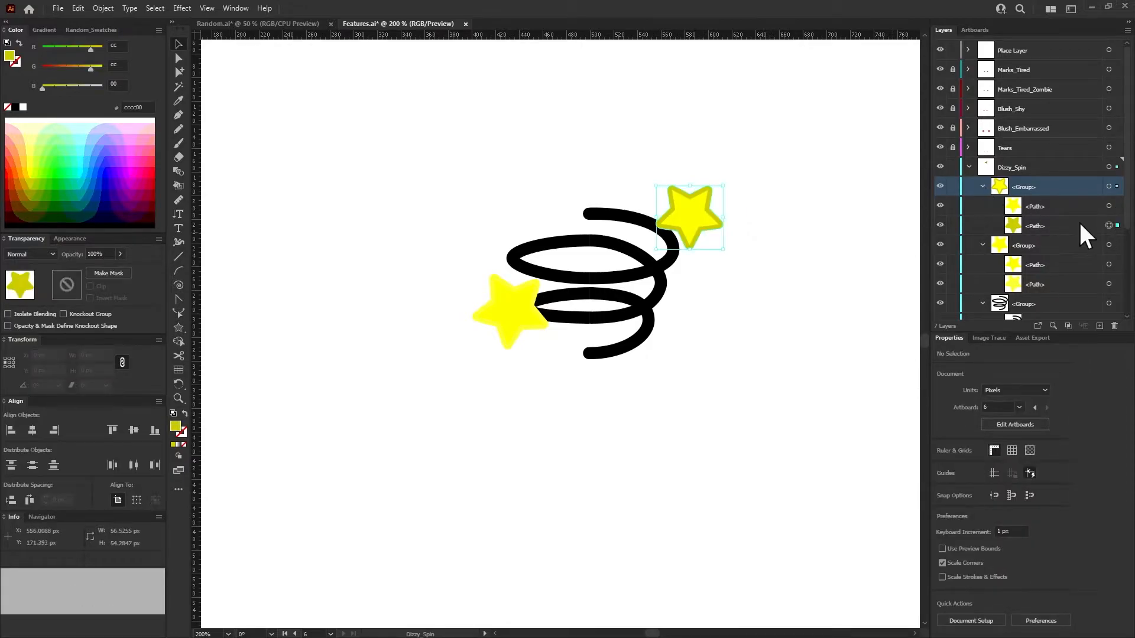
{"action": "left_click", "coordinate": [1094, 286]}
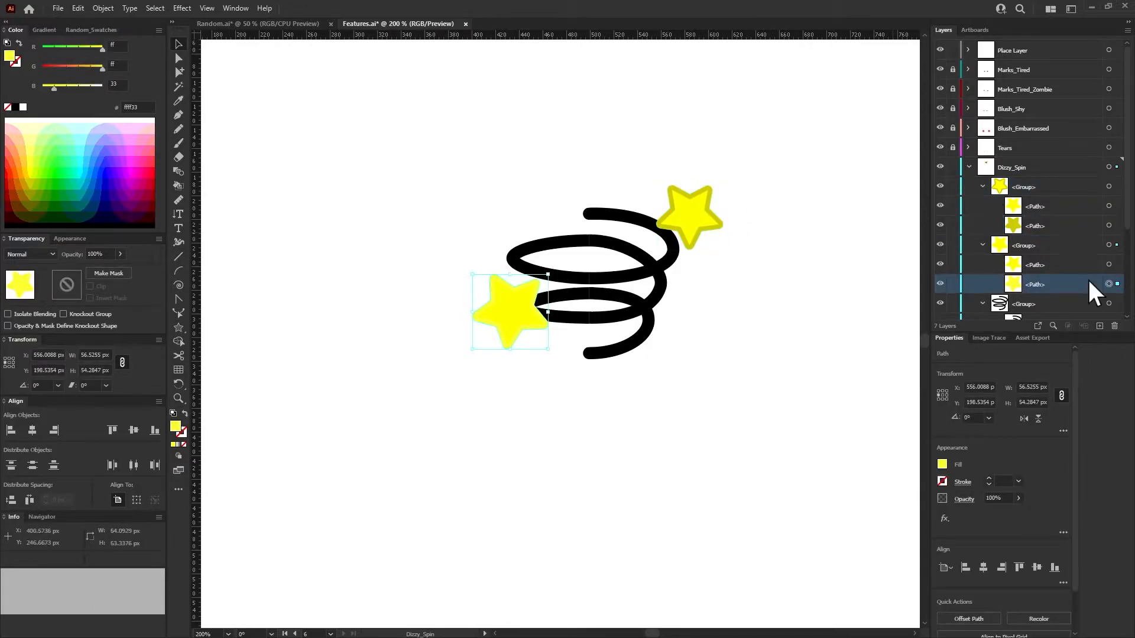
{"action": "left_click", "coordinate": [30, 36]}
{"action": "type", "text": "cc"}
{"action": "key", "text": "Tab"}
{"action": "type", "text": "cc"}
{"action": "key", "text": "Return"}
{"action": "left_click", "coordinate": [857, 281]}
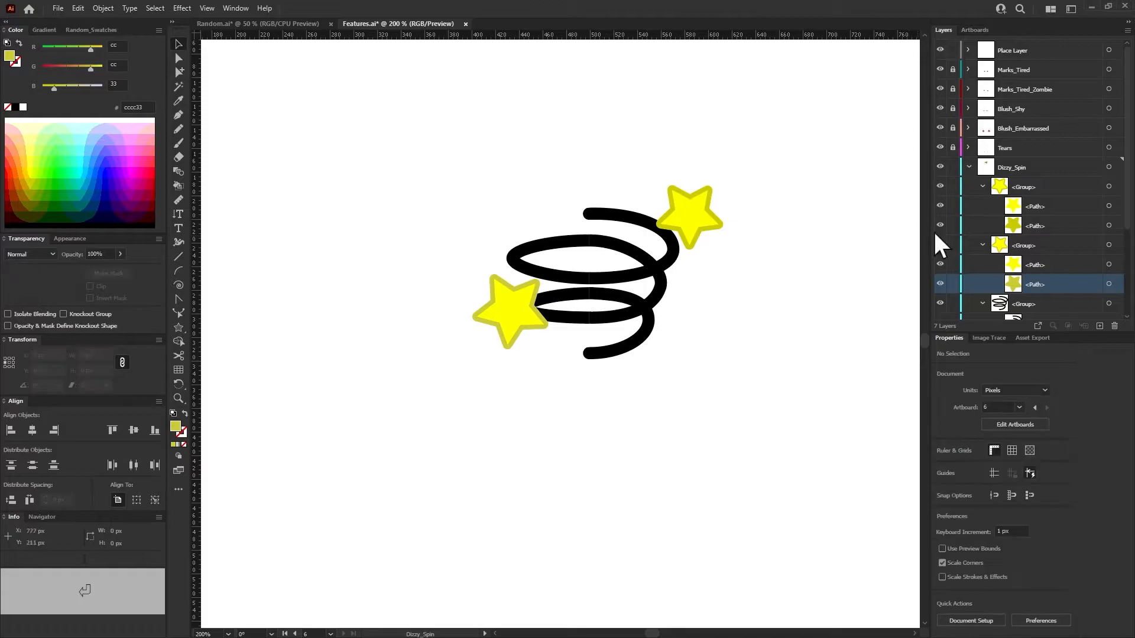
Check the fills of the upper star's two paths and save Features.ai, replacing the existing per-artboard files.
{"action": "left_click", "coordinate": [1108, 226]}
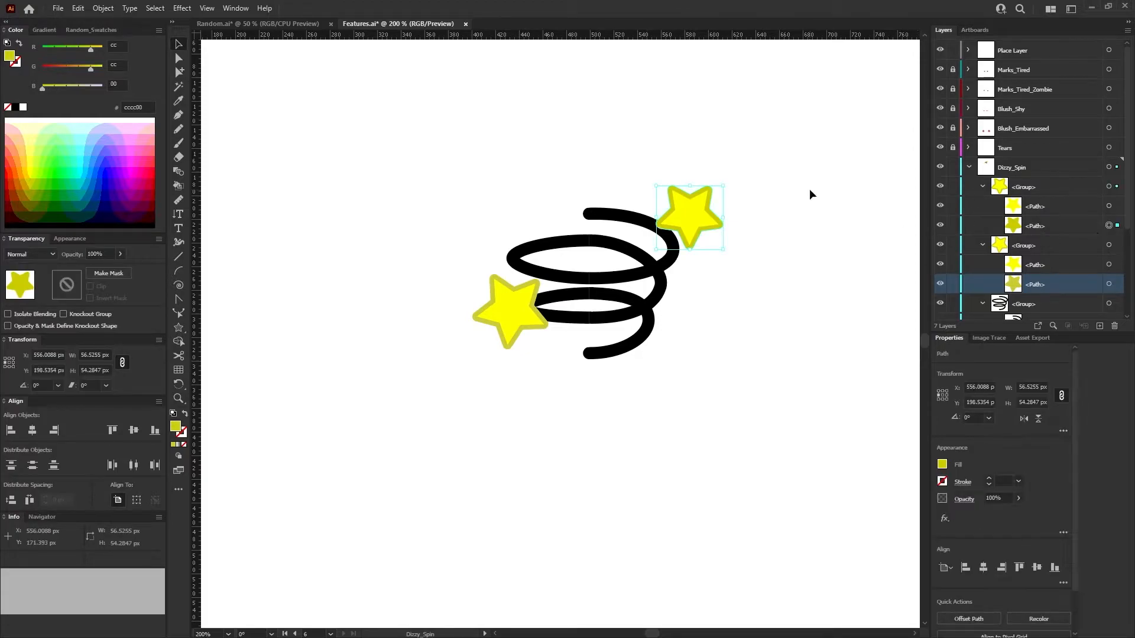
{"action": "left_click", "coordinate": [1109, 206]}
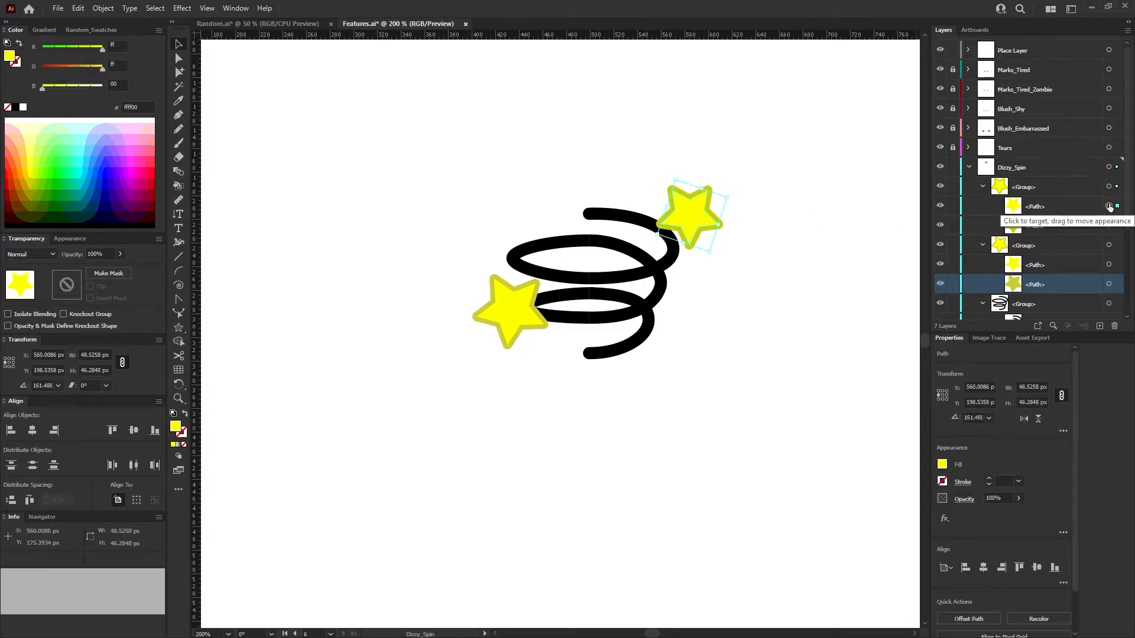
{"action": "left_click", "coordinate": [751, 300]}
{"action": "scroll", "coordinate": [600, 263], "scroll_direction": "down", "scroll_amount": 5}
{"action": "scroll", "coordinate": [600, 263], "scroll_direction": "up", "scroll_amount": 4}
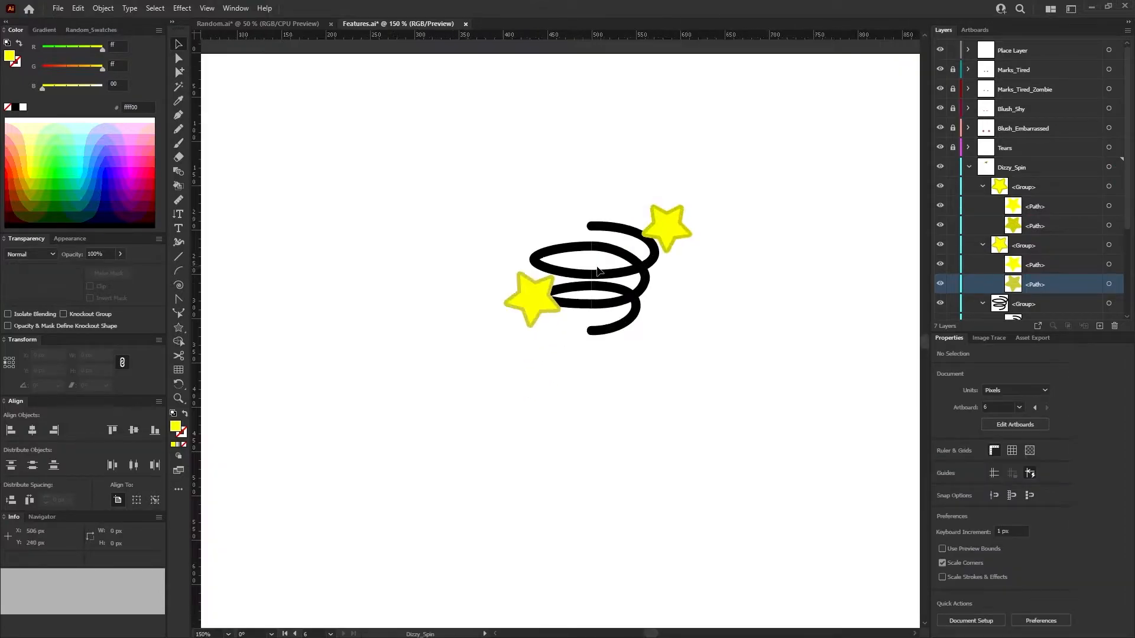
{"action": "key", "text": "ctrl+s"}
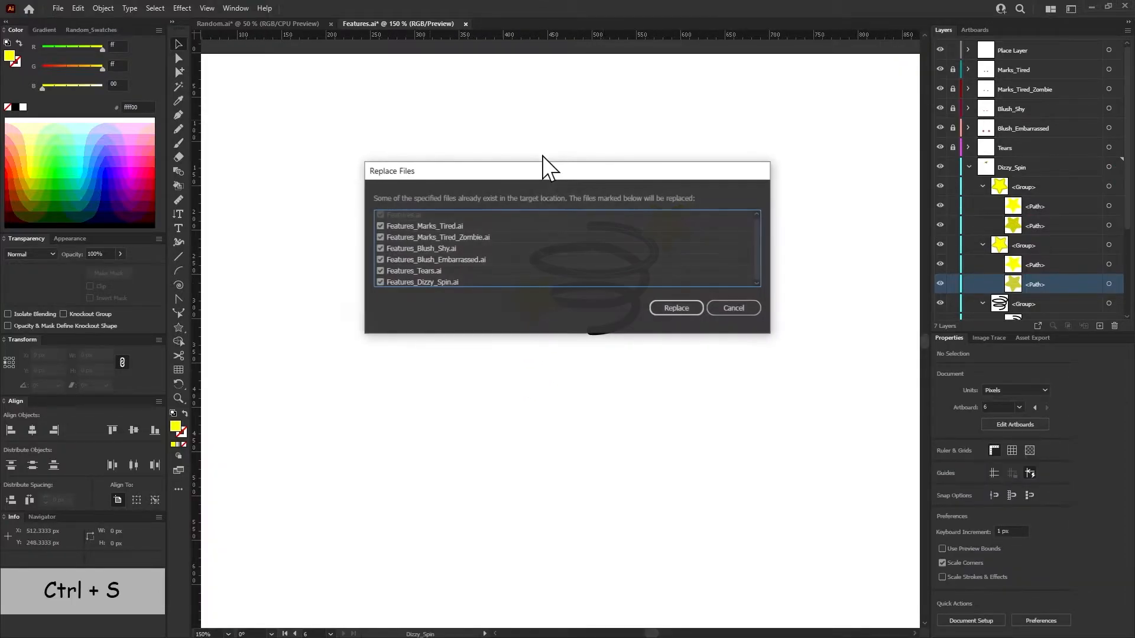
{"action": "left_click", "coordinate": [676, 308]}
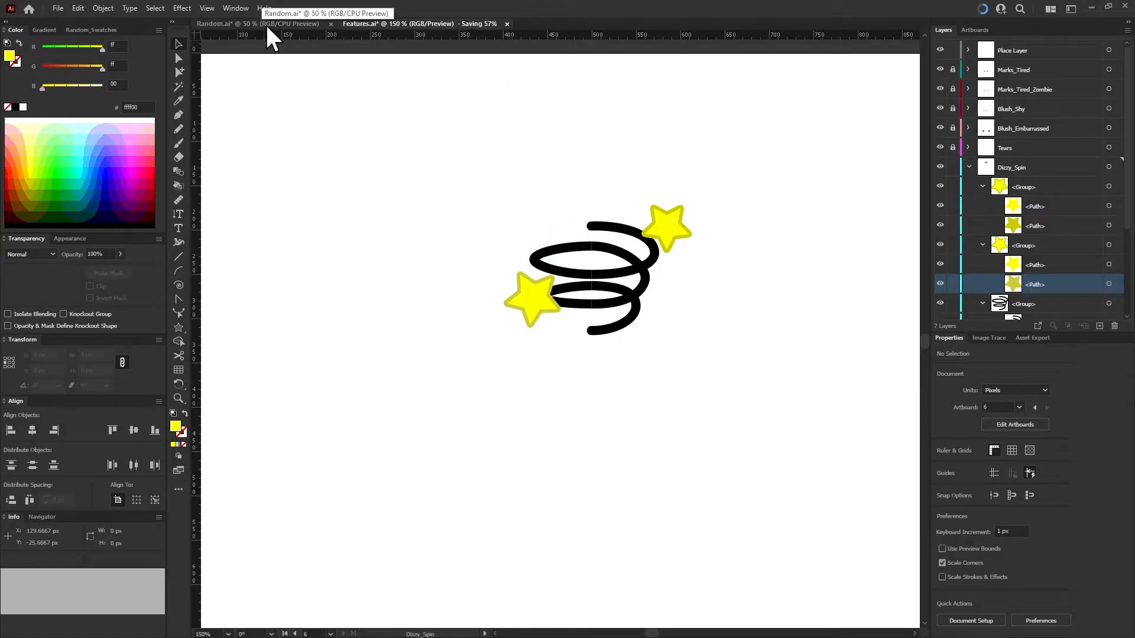
Go to the Random.ai document and update its modified linked files.
{"action": "left_click", "coordinate": [265, 26]}
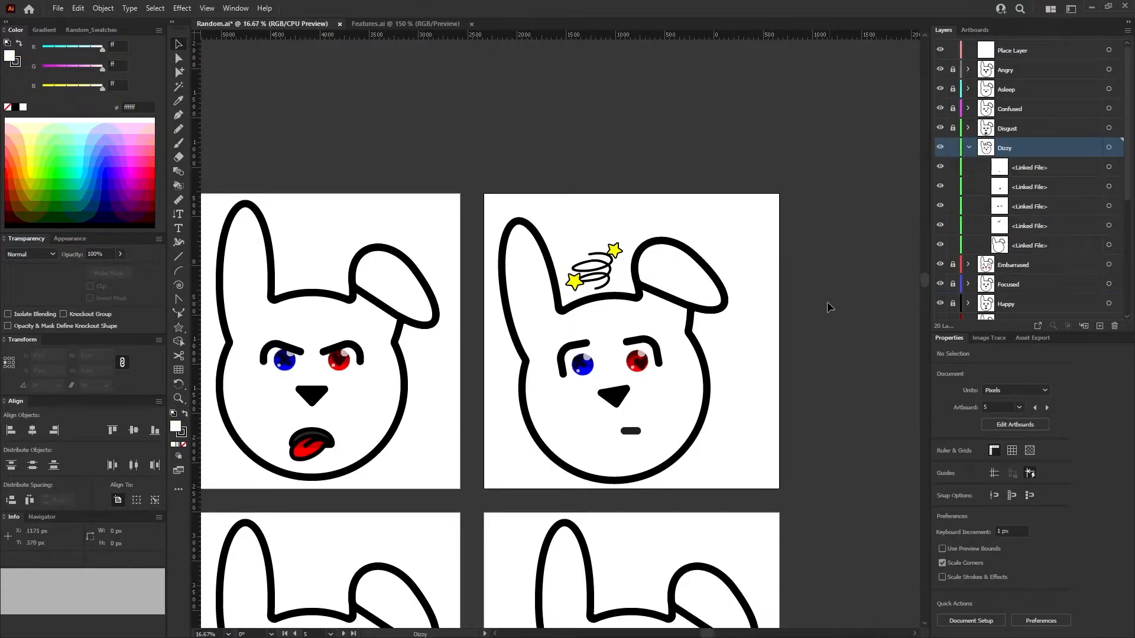
{"action": "scroll", "coordinate": [829, 300], "scroll_direction": "down", "scroll_amount": 3, "text": "alt"}
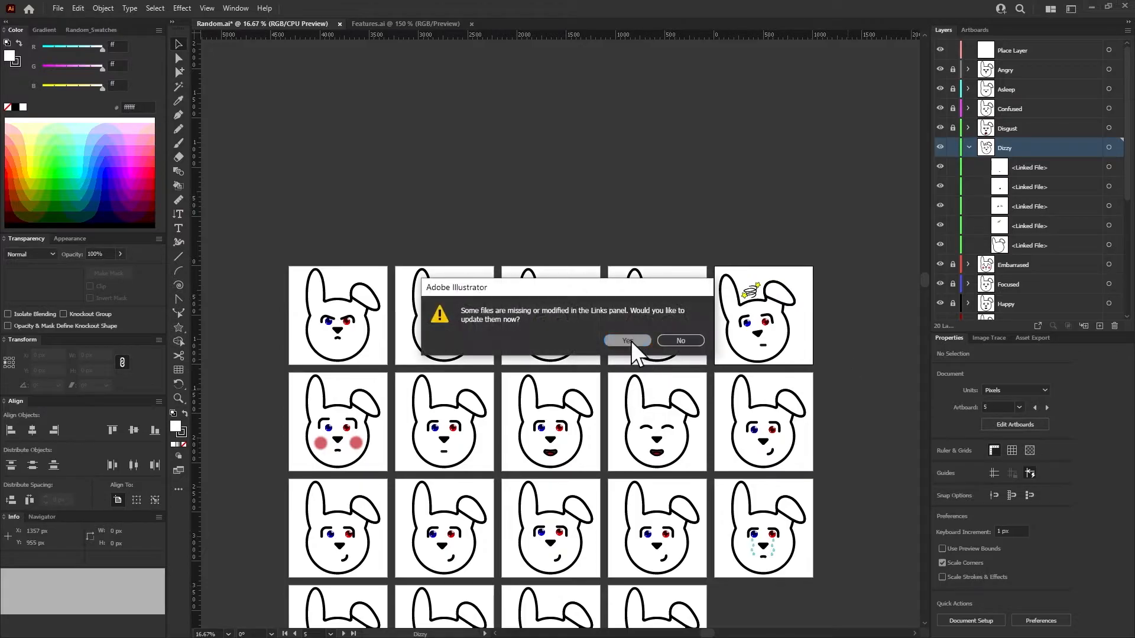
{"action": "left_click", "coordinate": [630, 341]}
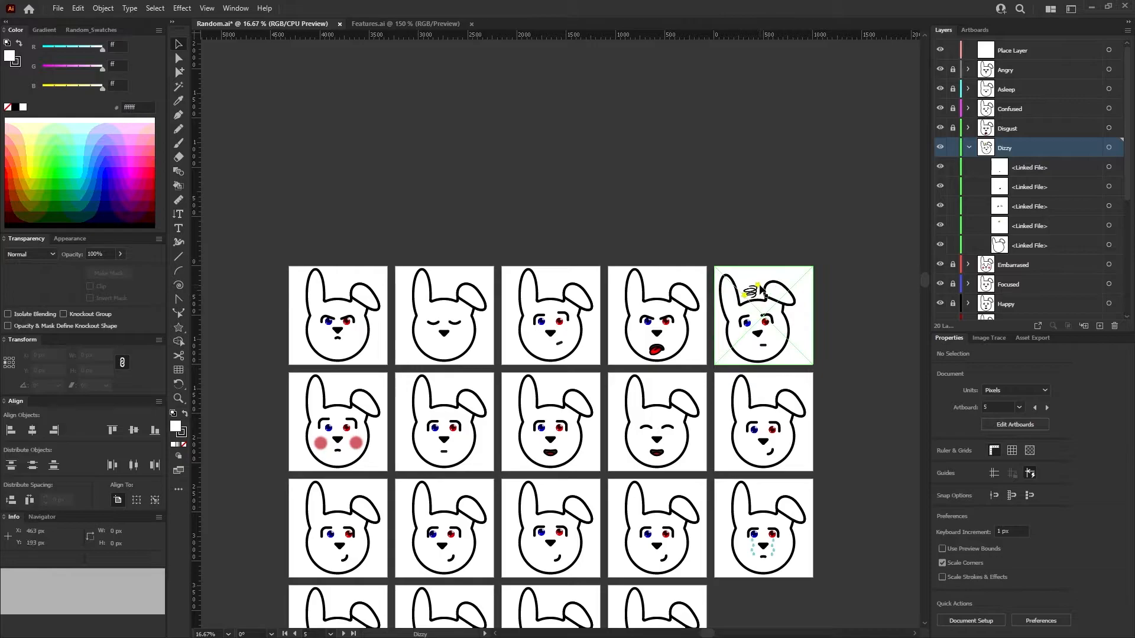
Return to Features.ai and fill the upper star's back path with black.
{"action": "left_click", "coordinate": [370, 25]}
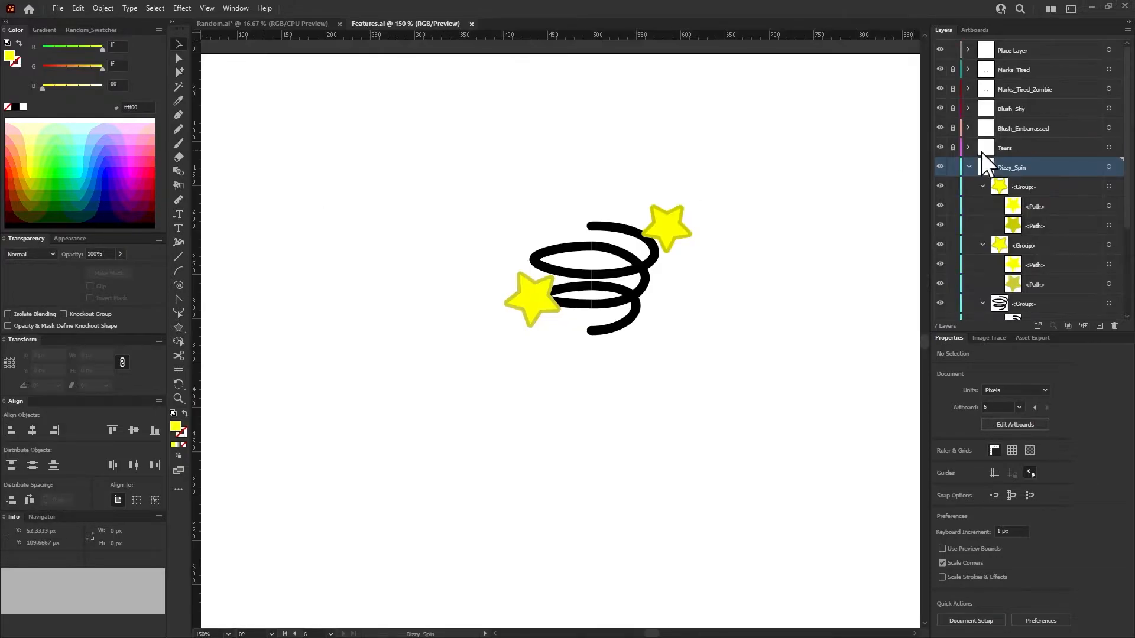
{"action": "left_click", "coordinate": [1045, 225]}
{"action": "left_click", "coordinate": [1108, 225]}
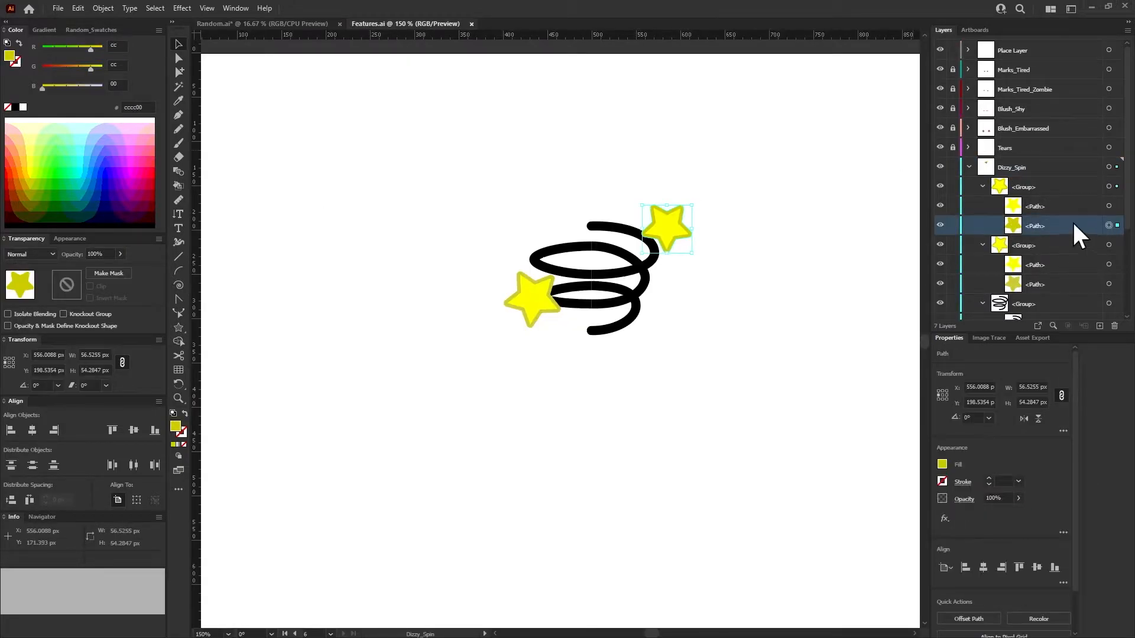
{"action": "left_click", "coordinate": [942, 465]}
{"action": "left_click", "coordinate": [839, 508]}
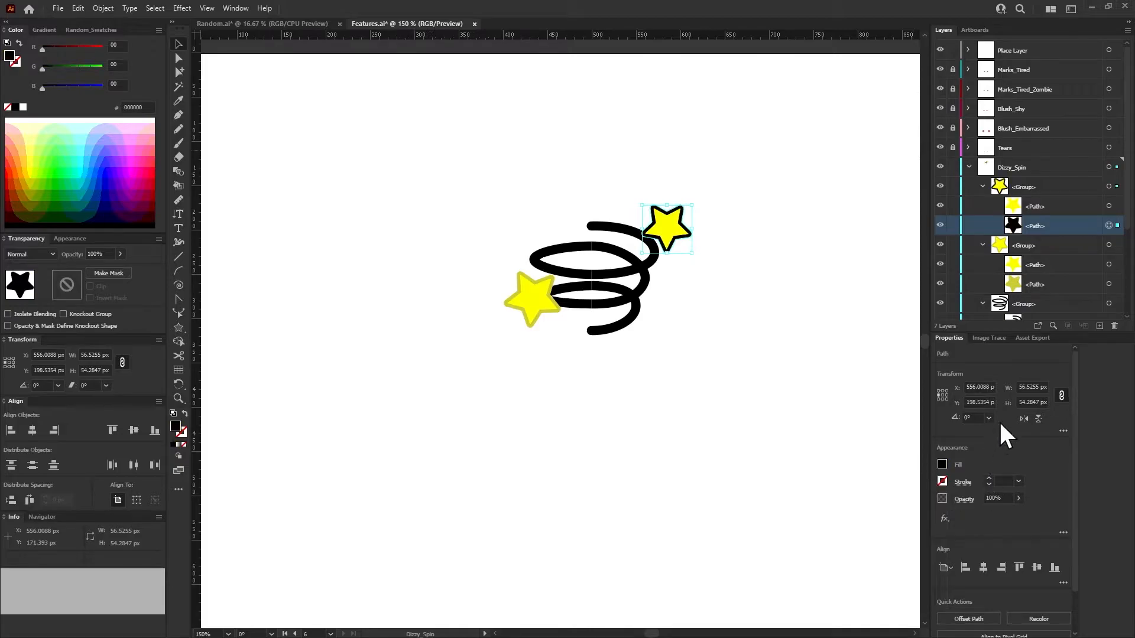
Fill the lower star's back path with black and clear the selection.
{"action": "left_click", "coordinate": [1109, 283]}
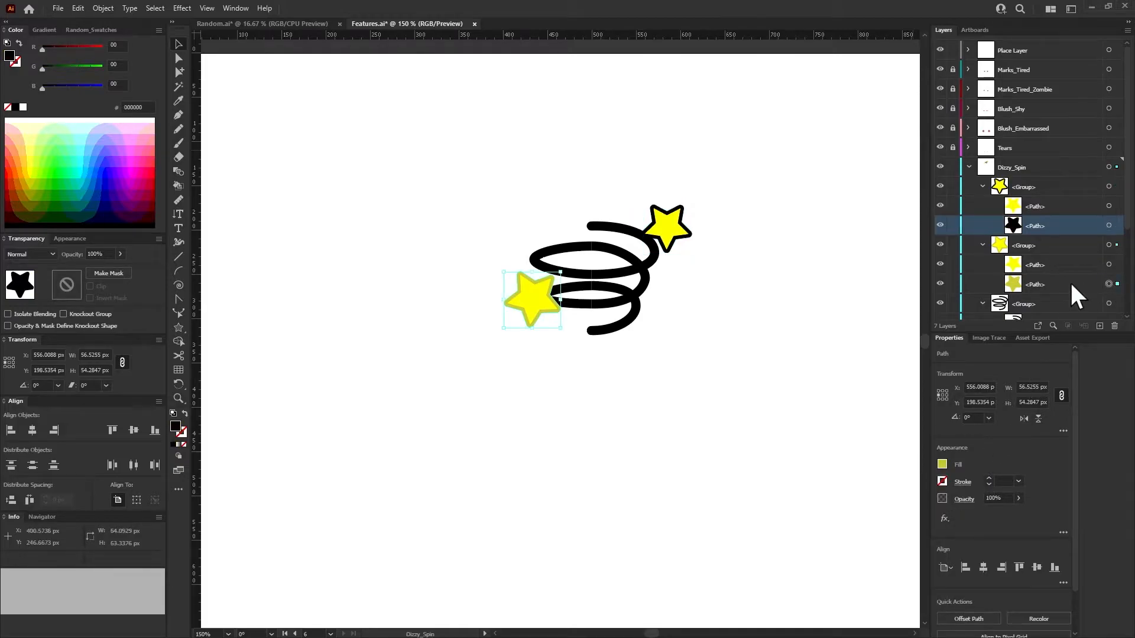
{"action": "left_click", "coordinate": [943, 464]}
{"action": "left_click", "coordinate": [822, 575]}
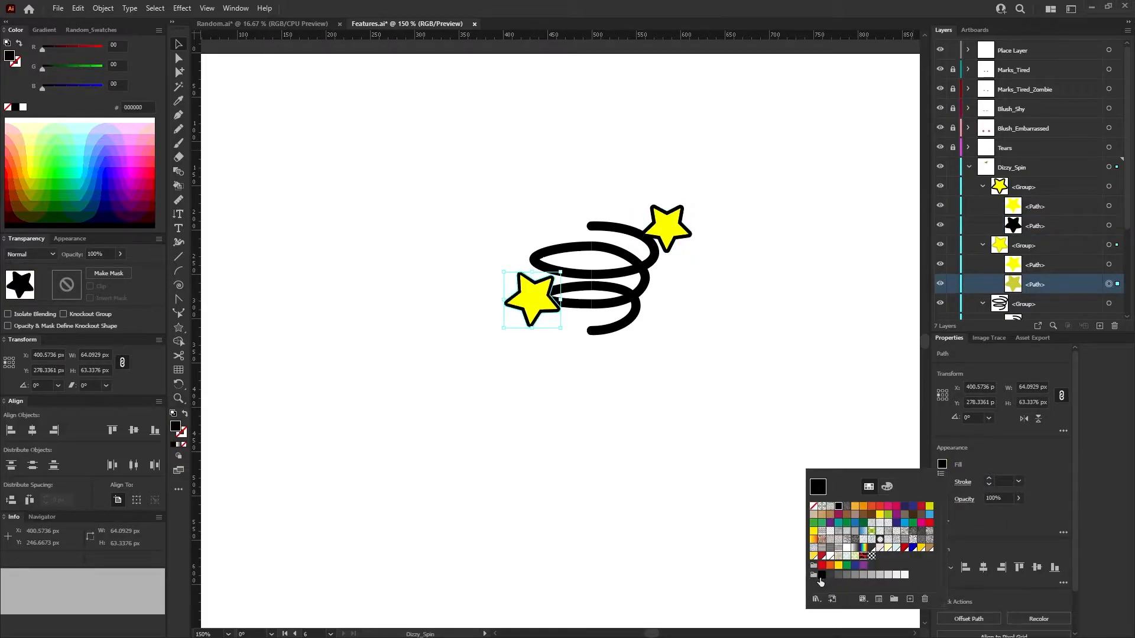
{"action": "left_click", "coordinate": [1088, 224]}
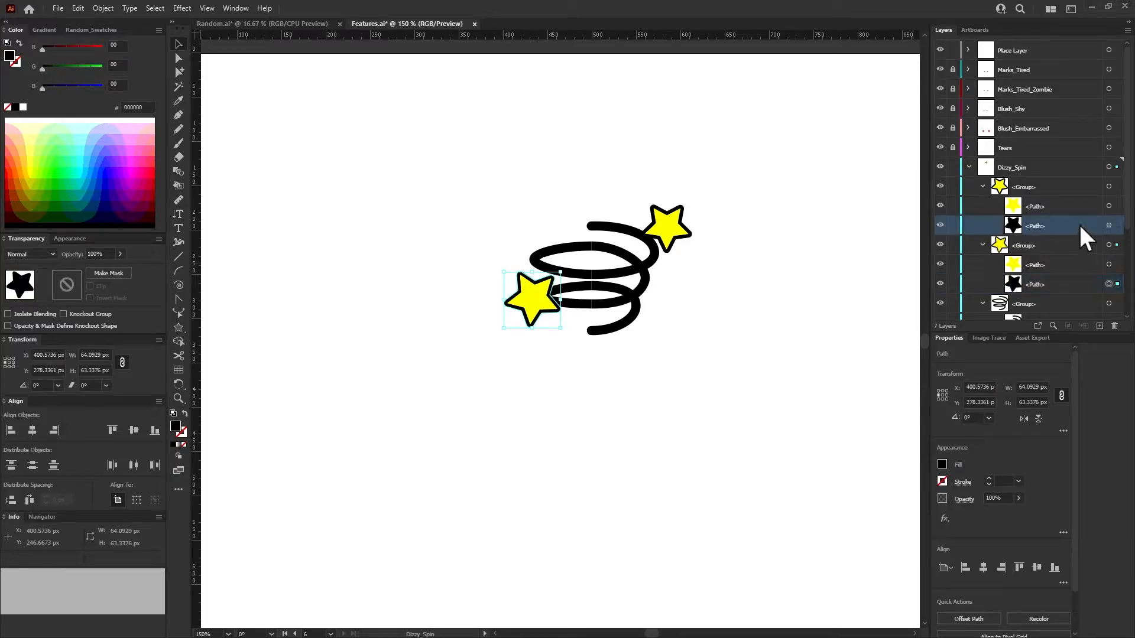
{"action": "left_click", "coordinate": [1078, 284]}
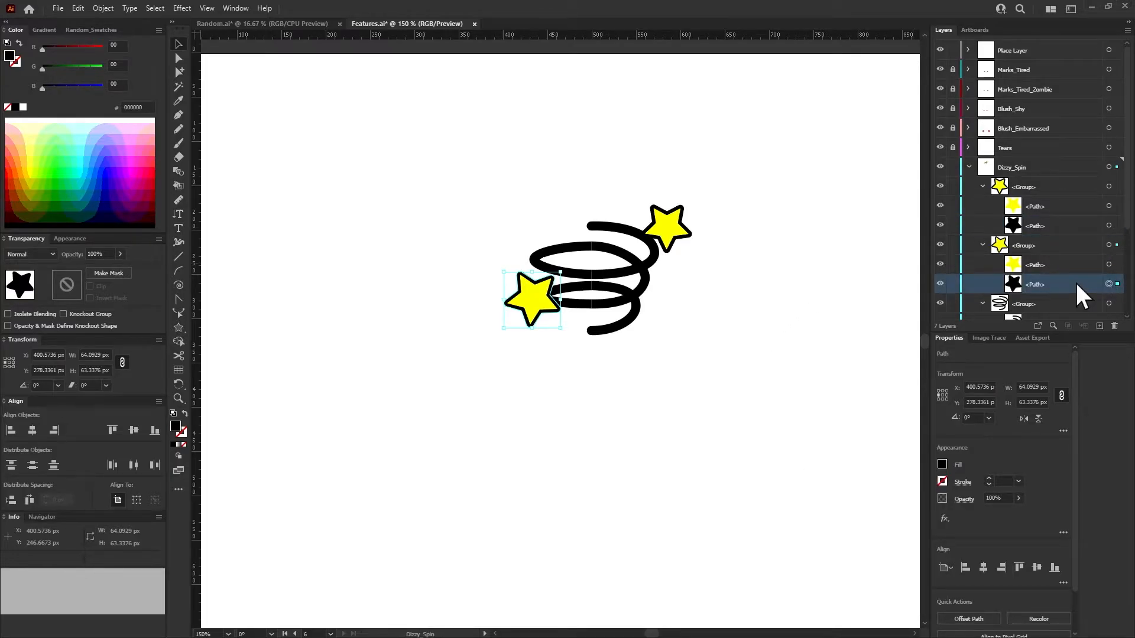
{"action": "left_click", "coordinate": [741, 230]}
Examine the dizzy face and its star spiral among the artboards in Random.ai.
{"action": "left_click", "coordinate": [212, 24]}
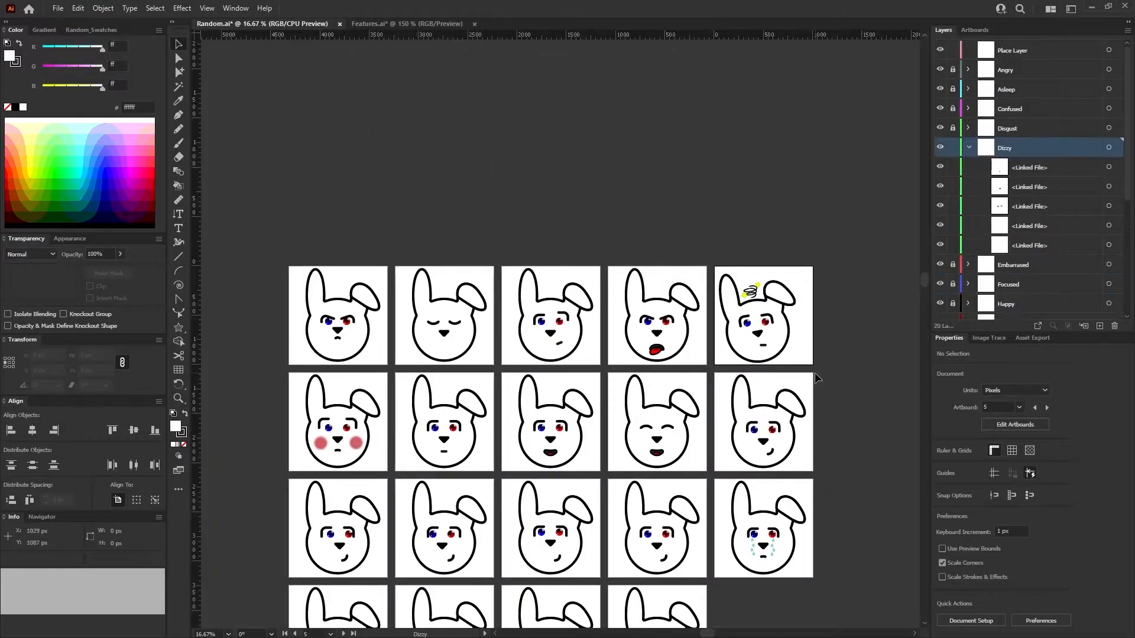
{"action": "scroll", "coordinate": [816, 377], "scroll_direction": "down", "scroll_amount": 1}
{"action": "scroll", "coordinate": [814, 374], "scroll_direction": "up", "scroll_amount": 3}
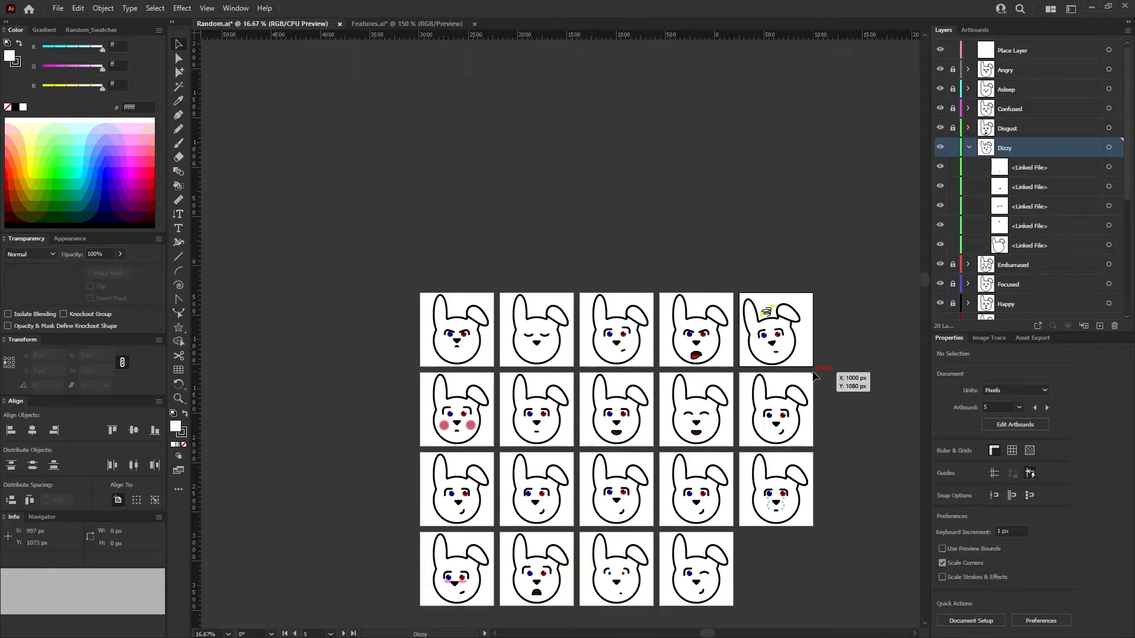
Return to Features.ai, try a 15 px stroke on the whole Dizzy_Spin spiral group and inspect the spiral.
{"action": "left_click", "coordinate": [378, 25]}
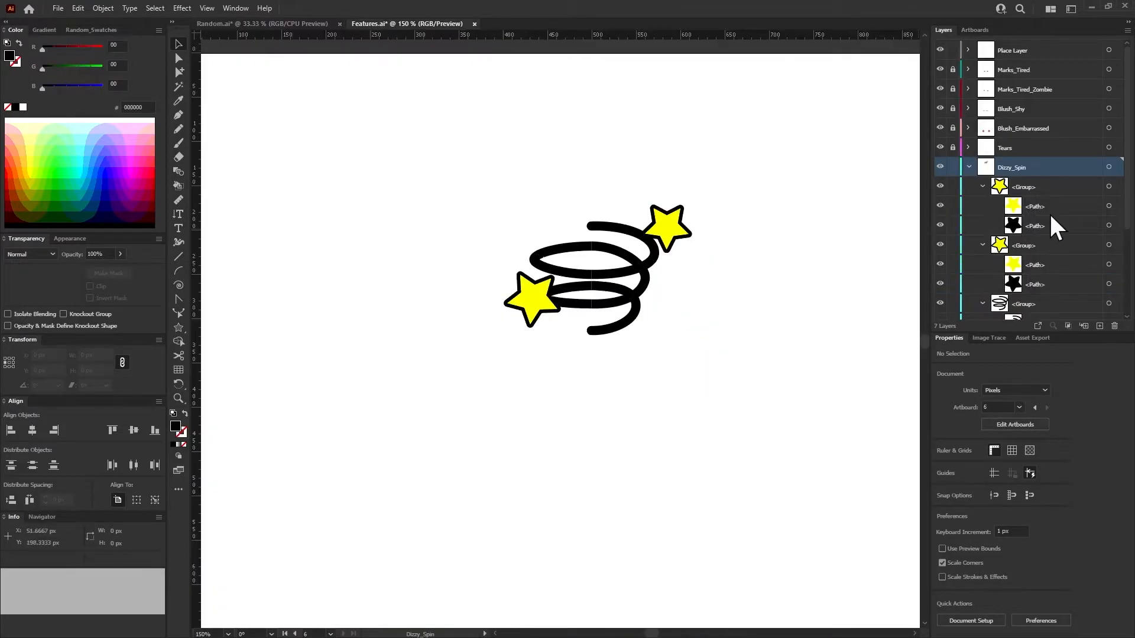
{"action": "scroll", "coordinate": [1082, 216], "scroll_direction": "down", "scroll_amount": 3}
{"action": "left_click", "coordinate": [1108, 245]}
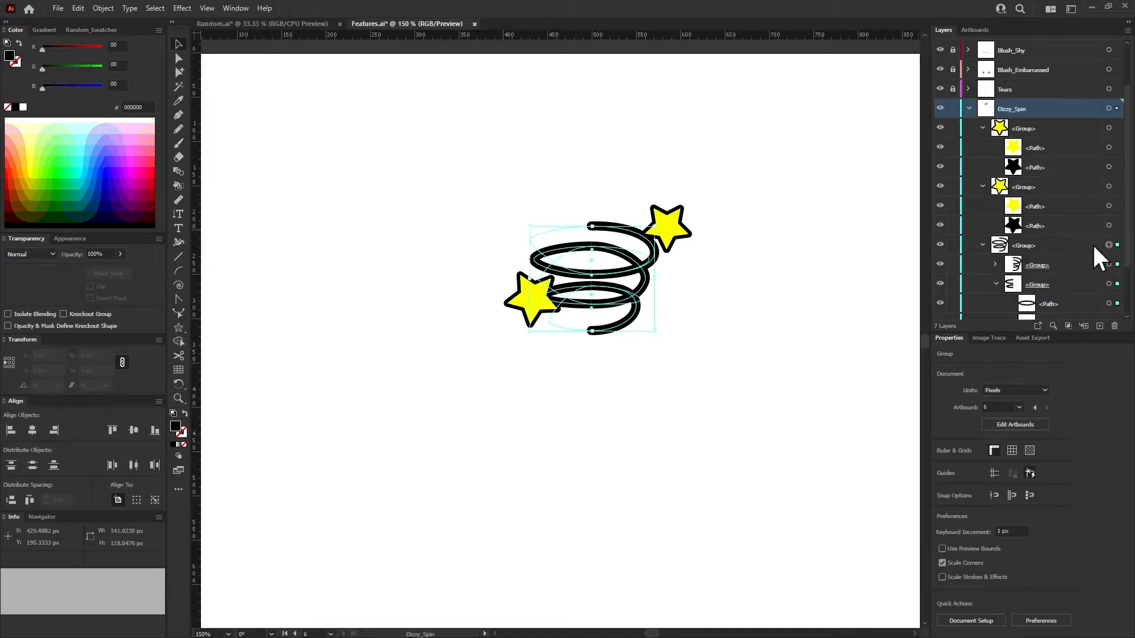
{"action": "left_click", "coordinate": [1001, 480]}
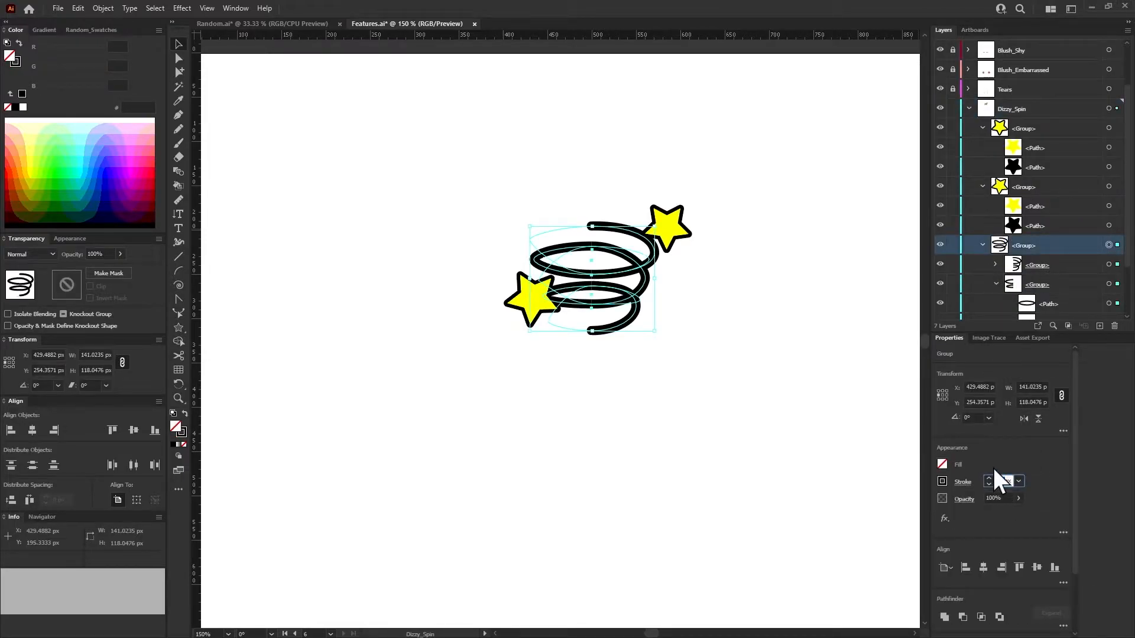
{"action": "type", "text": "15"}
{"action": "key", "text": "Return"}
{"action": "left_click", "coordinate": [848, 232]}
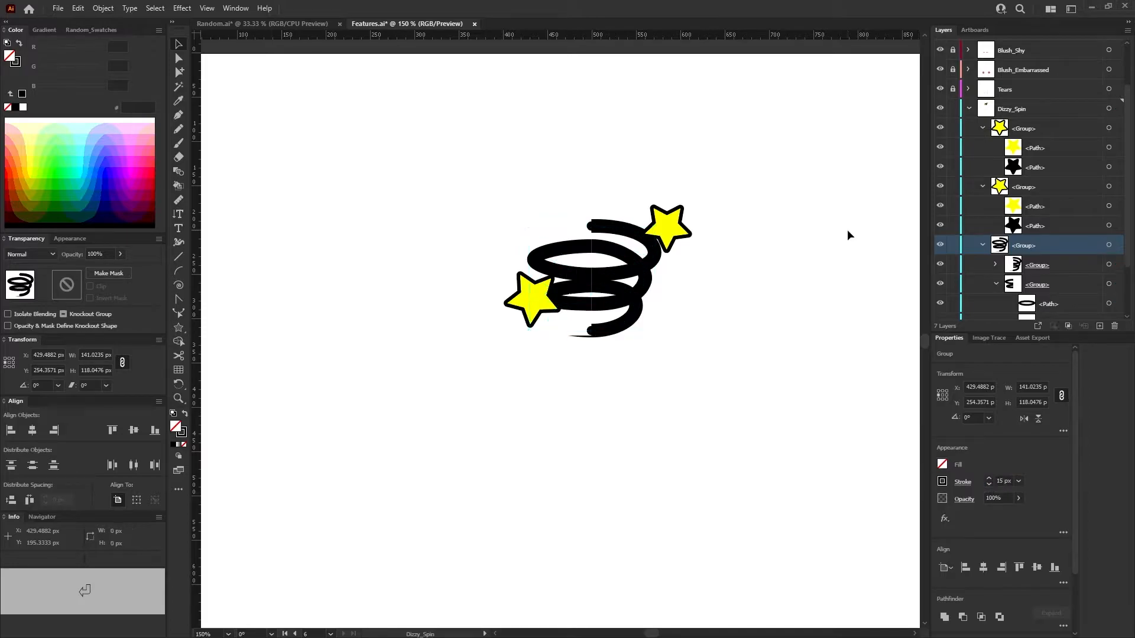
{"action": "scroll", "coordinate": [583, 348], "scroll_direction": "up", "scroll_amount": 2}
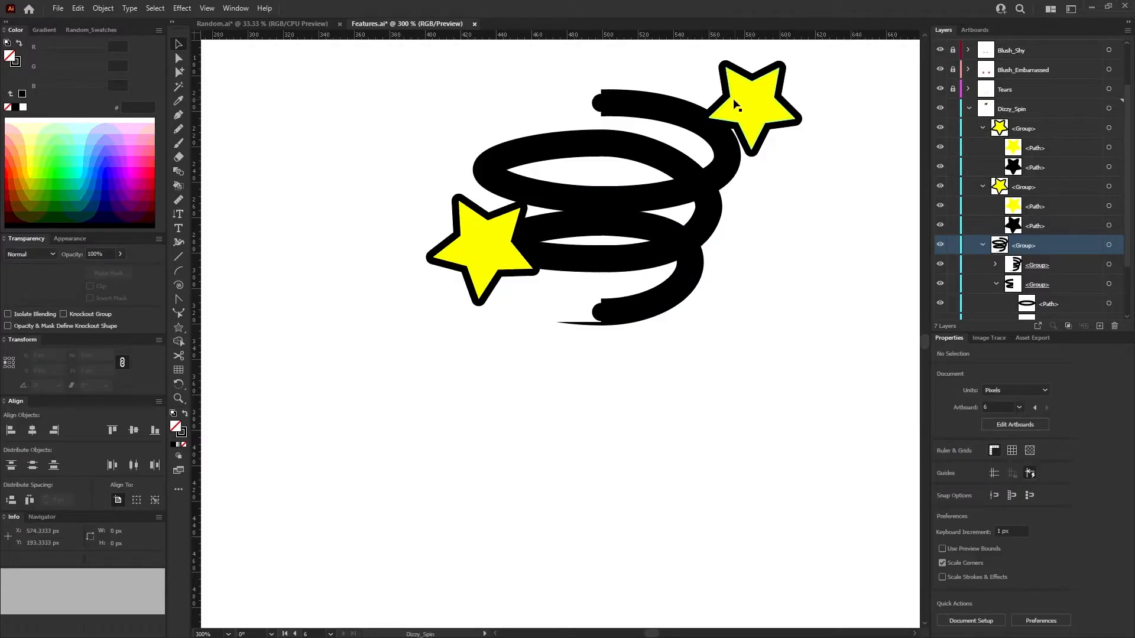
{"action": "scroll", "coordinate": [731, 115], "scroll_direction": "down", "scroll_amount": 3}
{"action": "scroll", "coordinate": [707, 65], "scroll_direction": "up", "scroll_amount": 2}
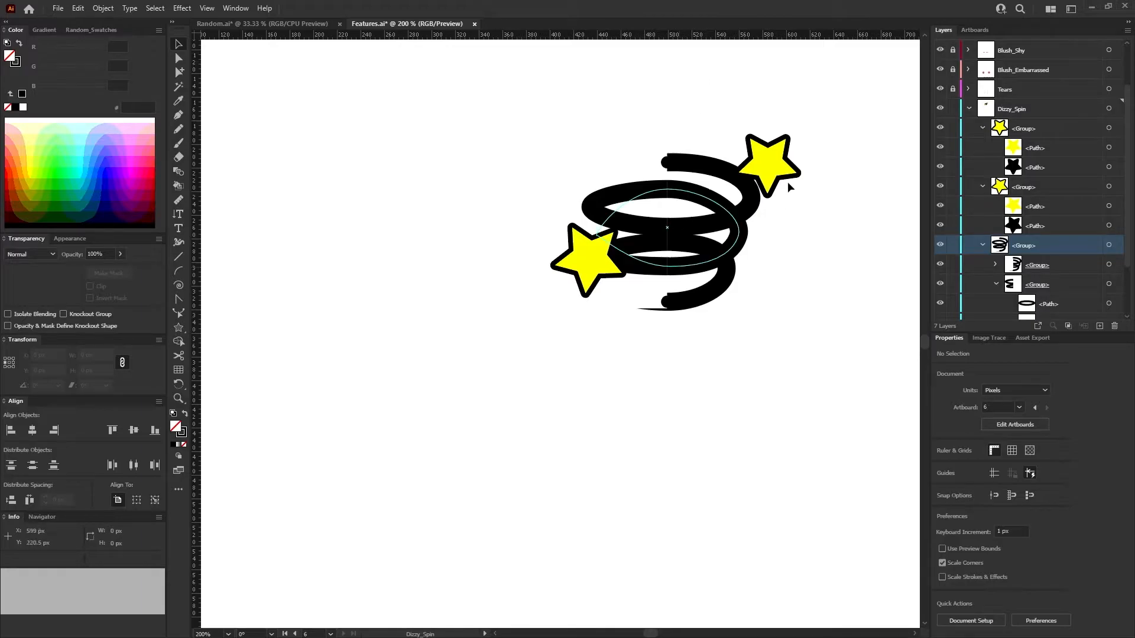
Undo the spiral group's stroke weight change.
{"action": "key", "text": "ctrl+z"}
{"action": "key", "text": "ctrl+z"}
{"action": "key", "text": "ctrl+z"}
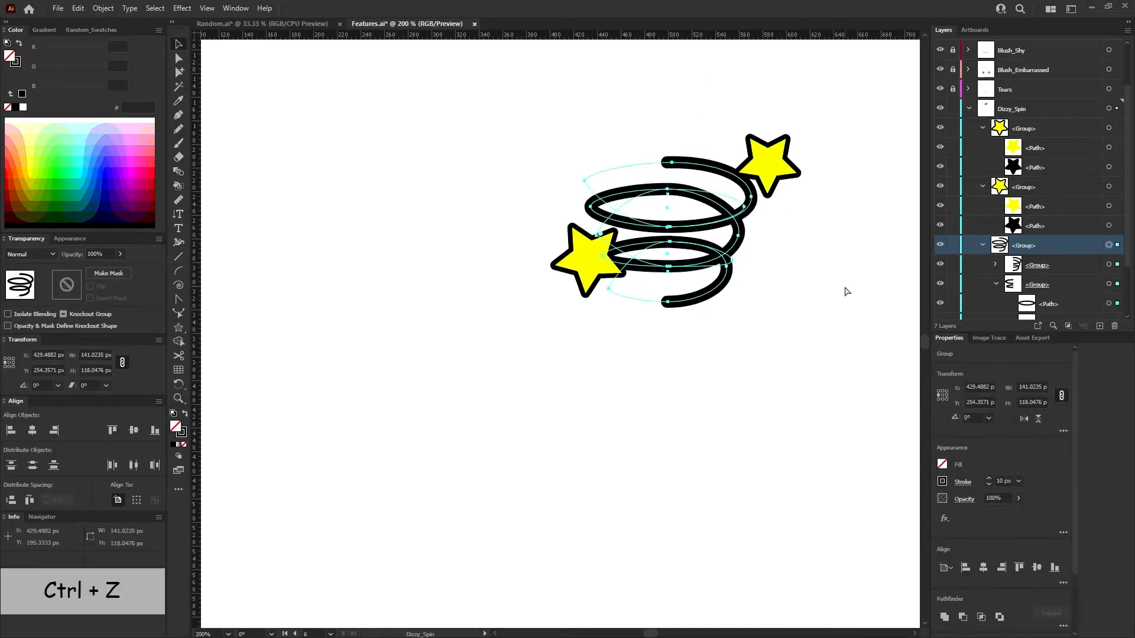
Switch to Random.ai and examine the dizzy face alongside the other expression artboards.
{"action": "left_click", "coordinate": [295, 25]}
{"action": "left_click", "coordinate": [790, 212]}
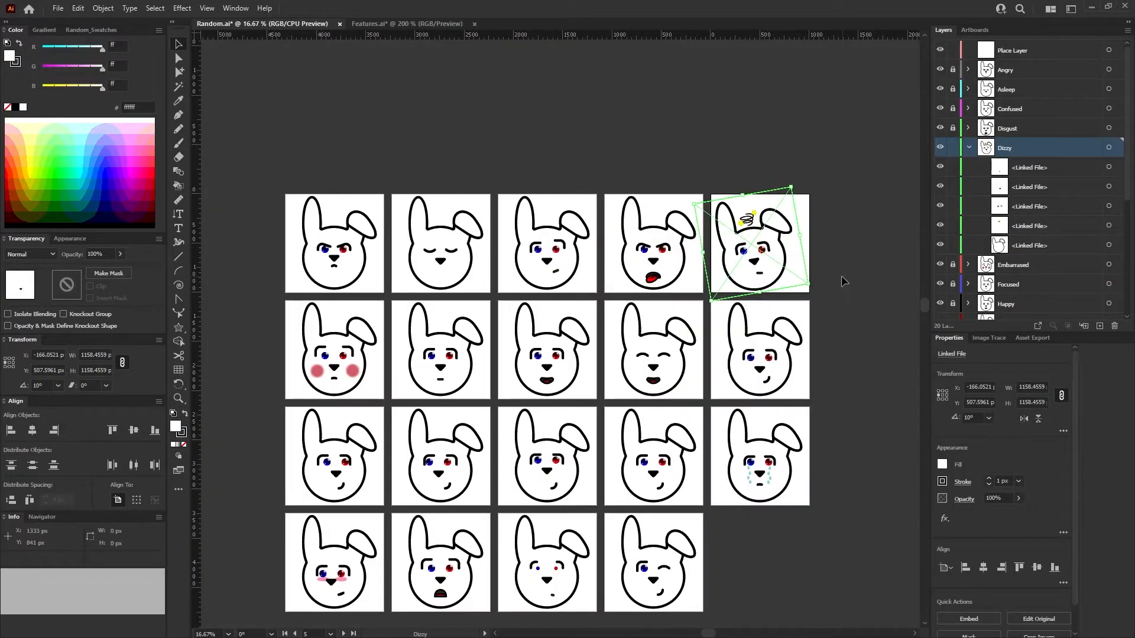
{"action": "left_click", "coordinate": [842, 275]}
{"action": "key", "text": "ctrl+e"}
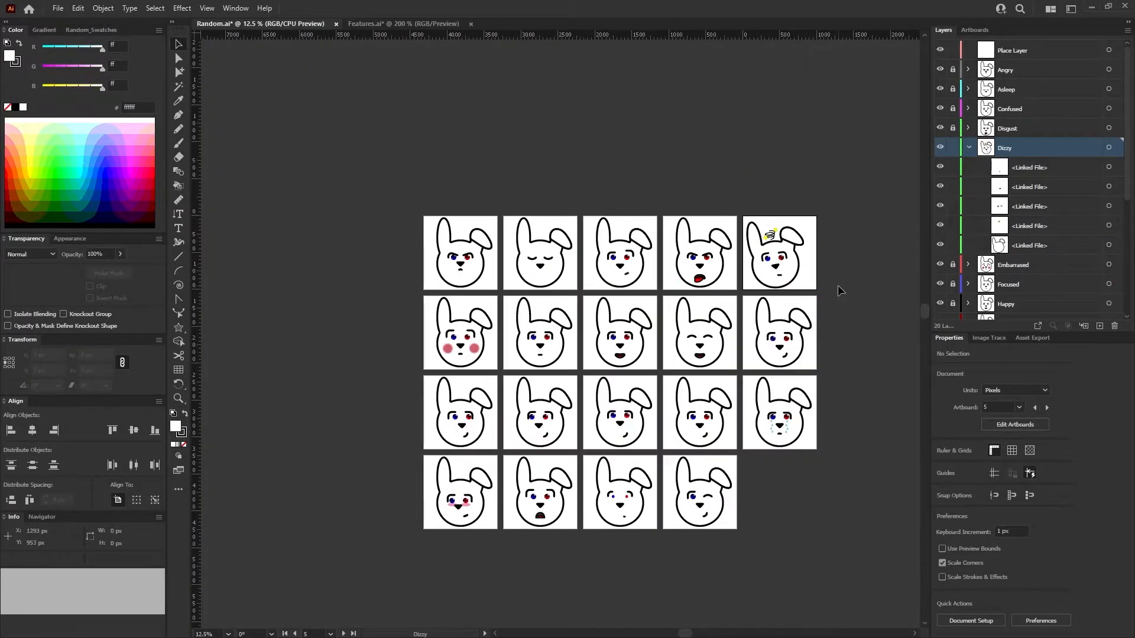
{"action": "key", "text": "ctrl+e"}
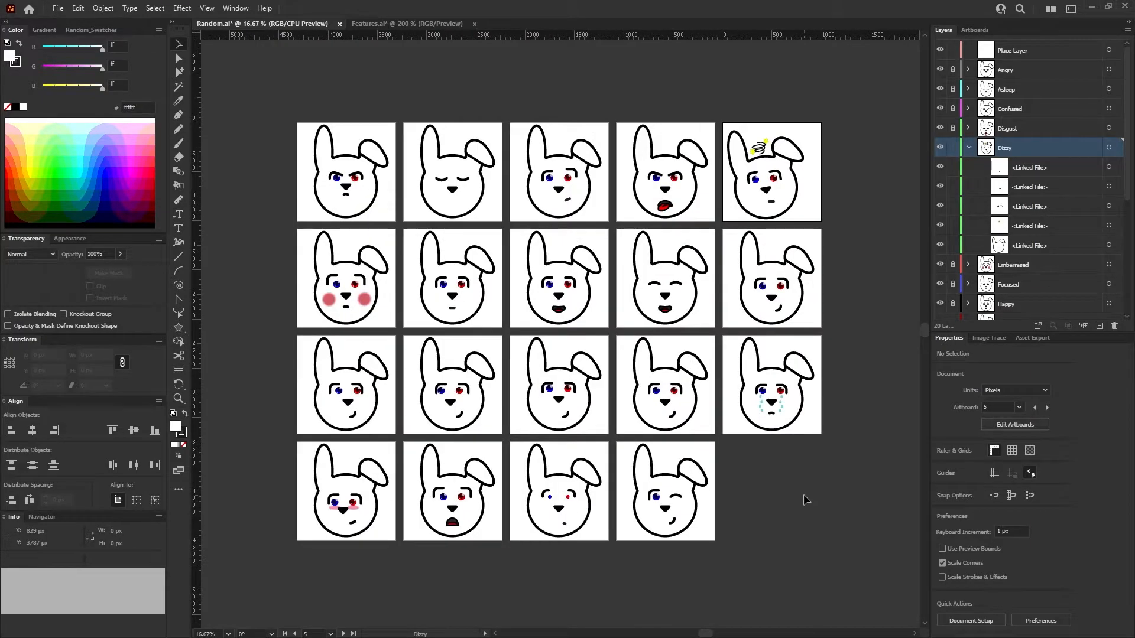
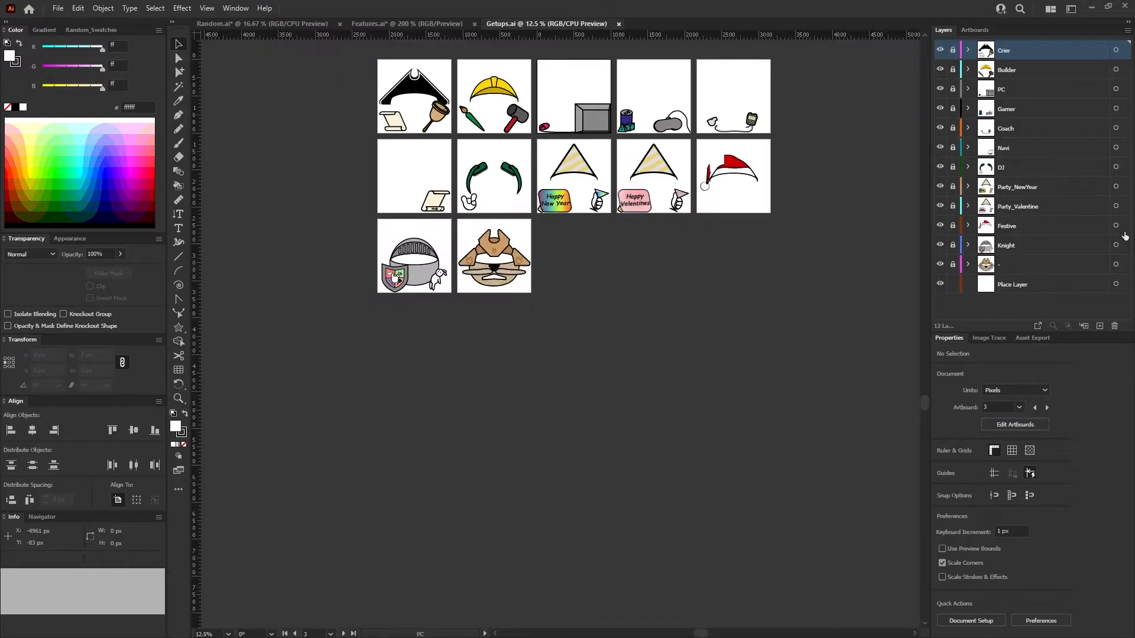
Close Getups.ai, unlock and expand Basic_Bowl in Headwear_Basic_Bowl.ai down to the Dome's Front group, and select its black path.
{"action": "left_click", "coordinate": [618, 24]}
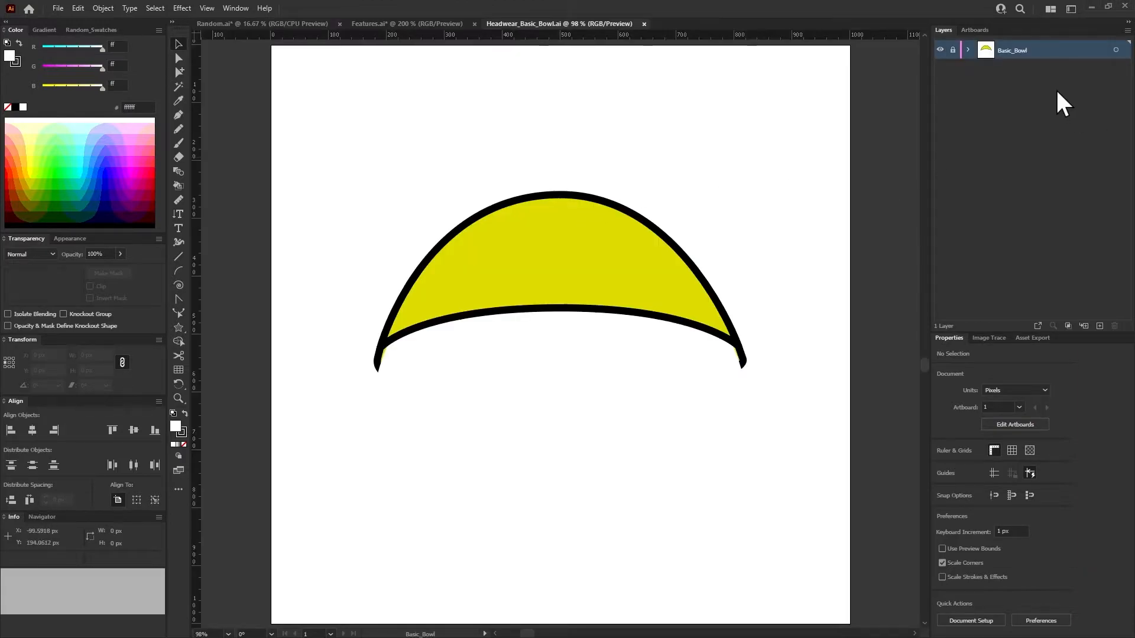
{"action": "left_click", "coordinate": [968, 49]}
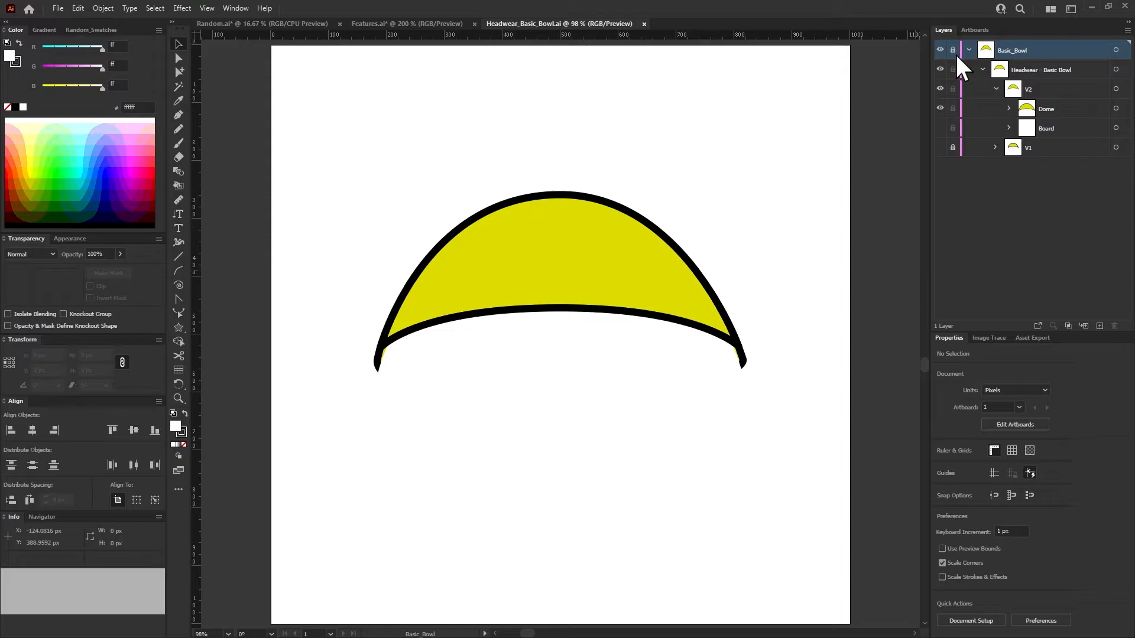
{"action": "left_click", "coordinate": [994, 91]}
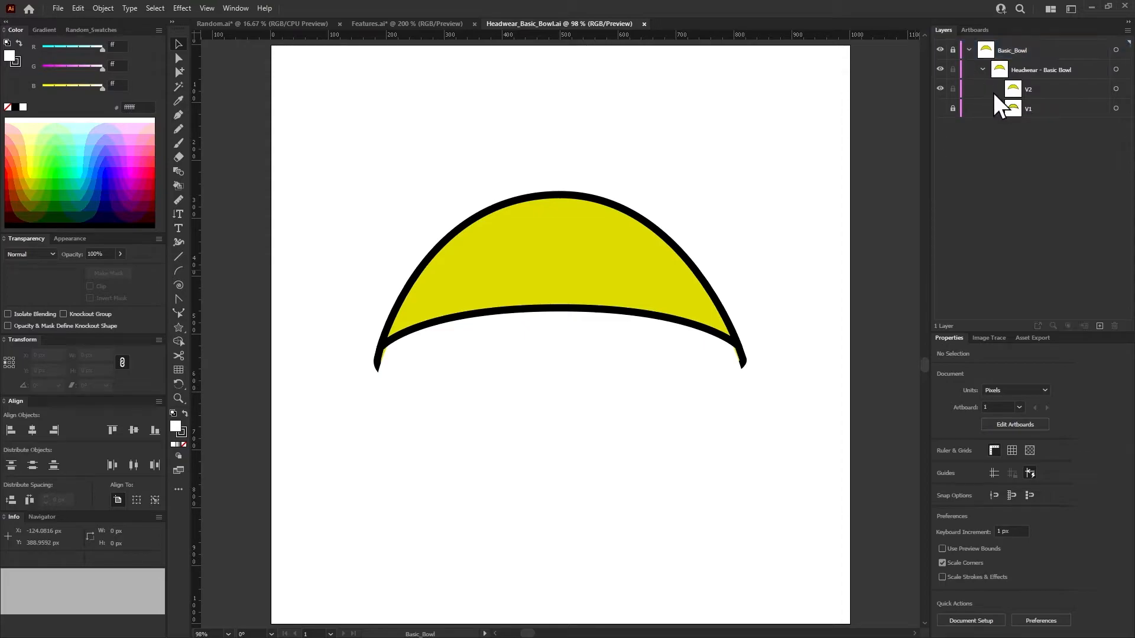
{"action": "left_click", "coordinate": [968, 51]}
{"action": "left_click", "coordinate": [968, 50]}
{"action": "left_click", "coordinate": [984, 69]}
{"action": "left_click", "coordinate": [967, 50]}
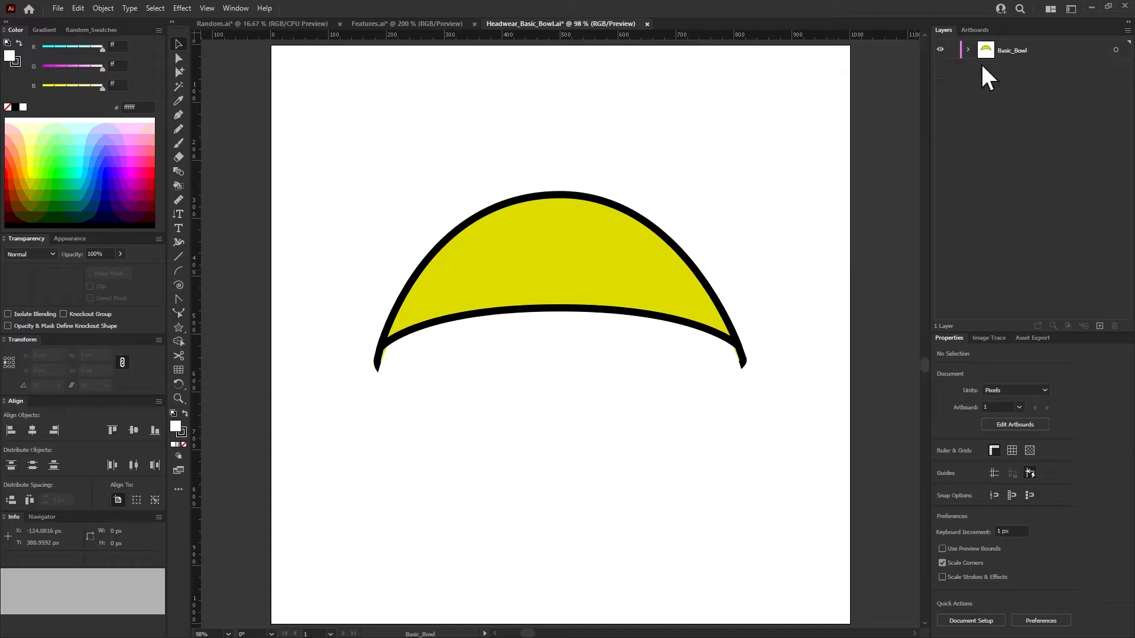
{"action": "left_click", "coordinate": [981, 69]}
{"action": "left_click", "coordinate": [995, 89]}
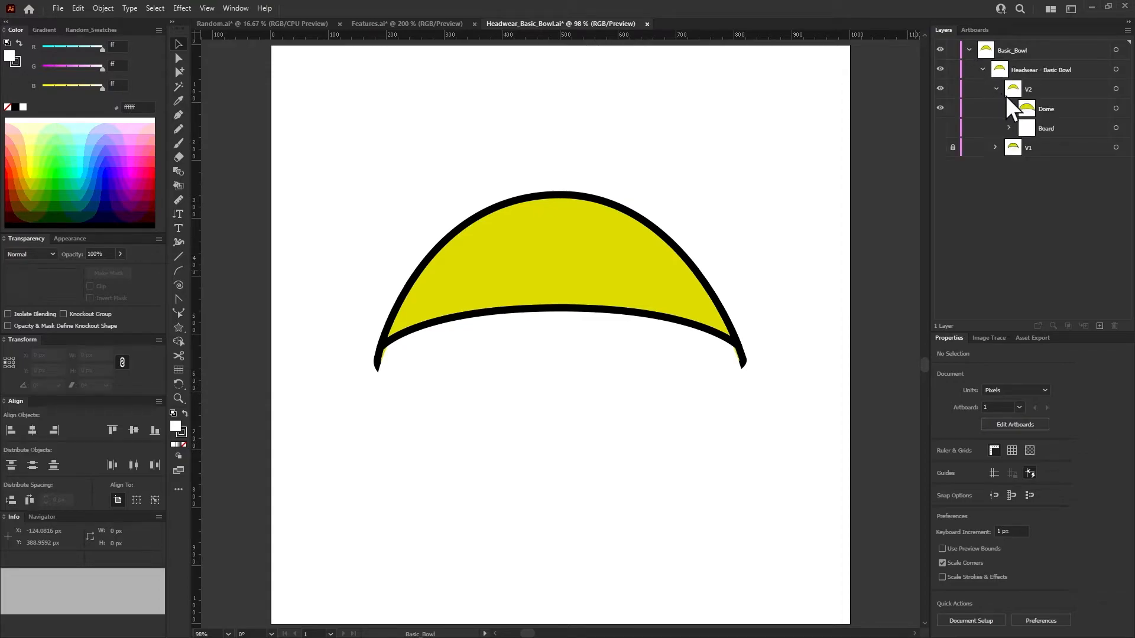
{"action": "left_click", "coordinate": [1010, 109]}
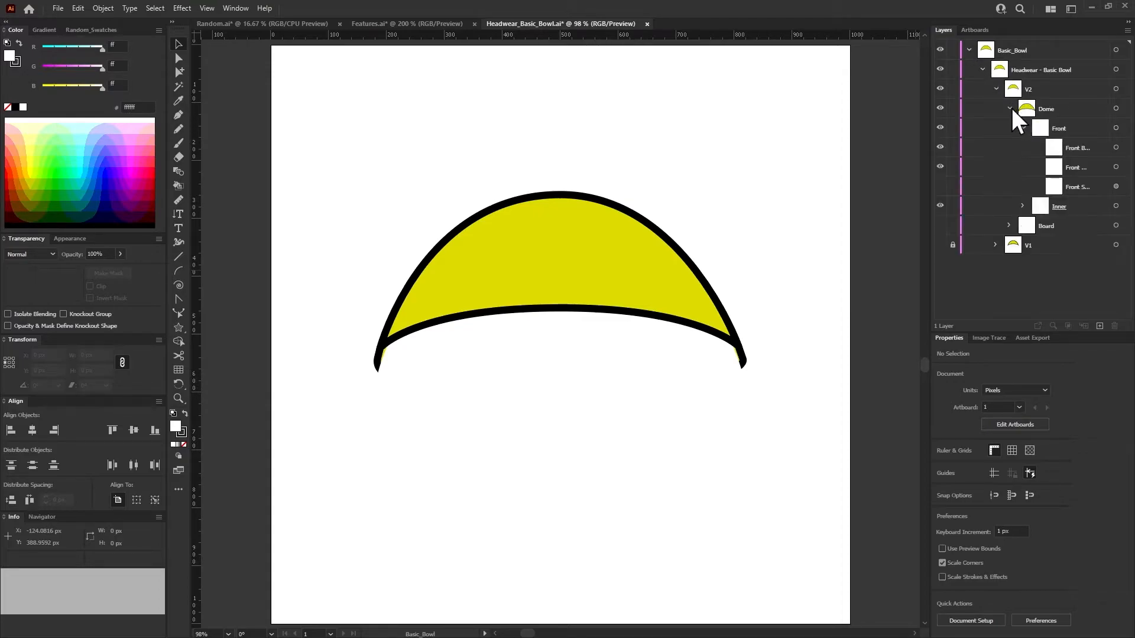
{"action": "left_click", "coordinate": [1115, 167]}
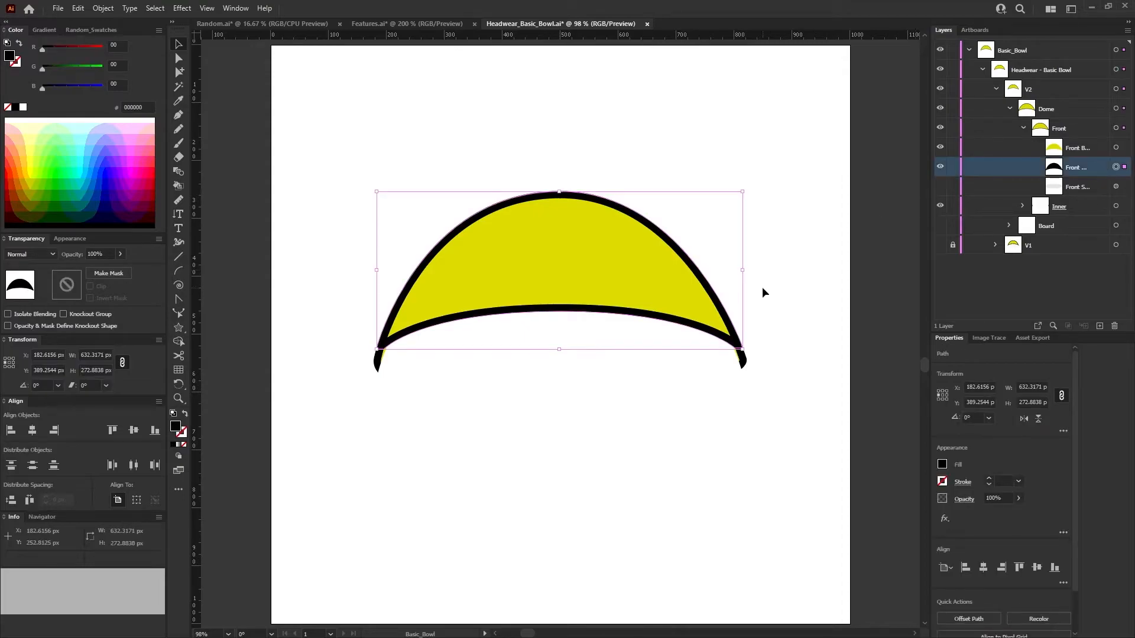
Draw a diagonal line about 9 by 15 px inside the dome's right black outline and give it an orange stroke.
{"action": "scroll", "coordinate": [761, 286], "scroll_direction": "up", "scroll_amount": 8}
{"action": "left_click", "coordinate": [176, 257]}
{"action": "left_click_drag", "start_coordinate": [600, 179], "coordinate": [663, 287]}
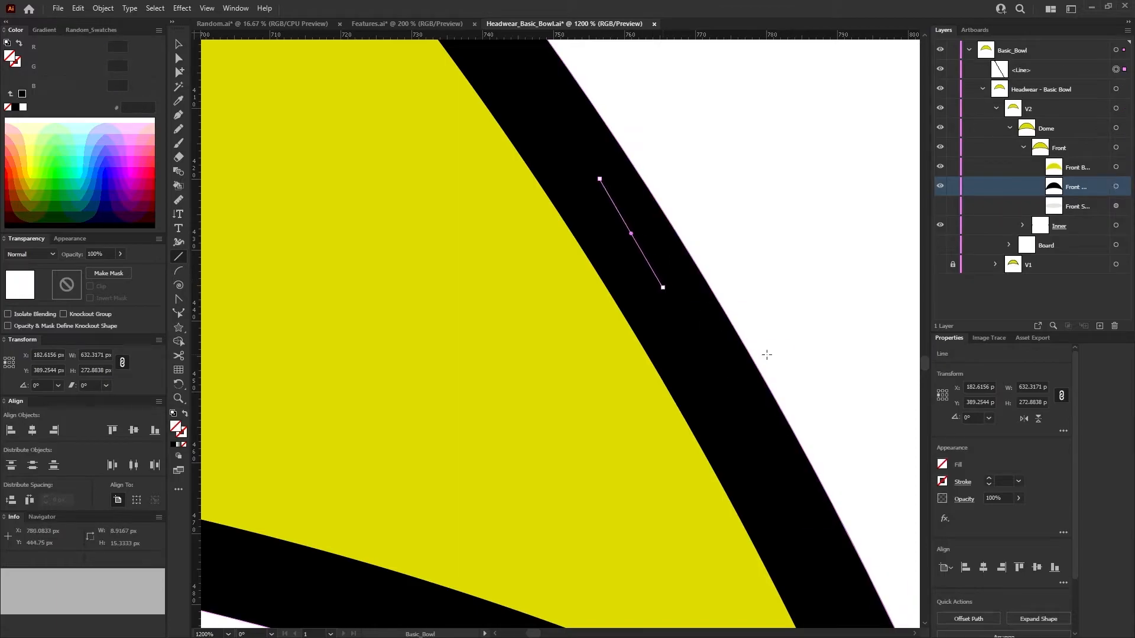
{"action": "left_click", "coordinate": [942, 481]}
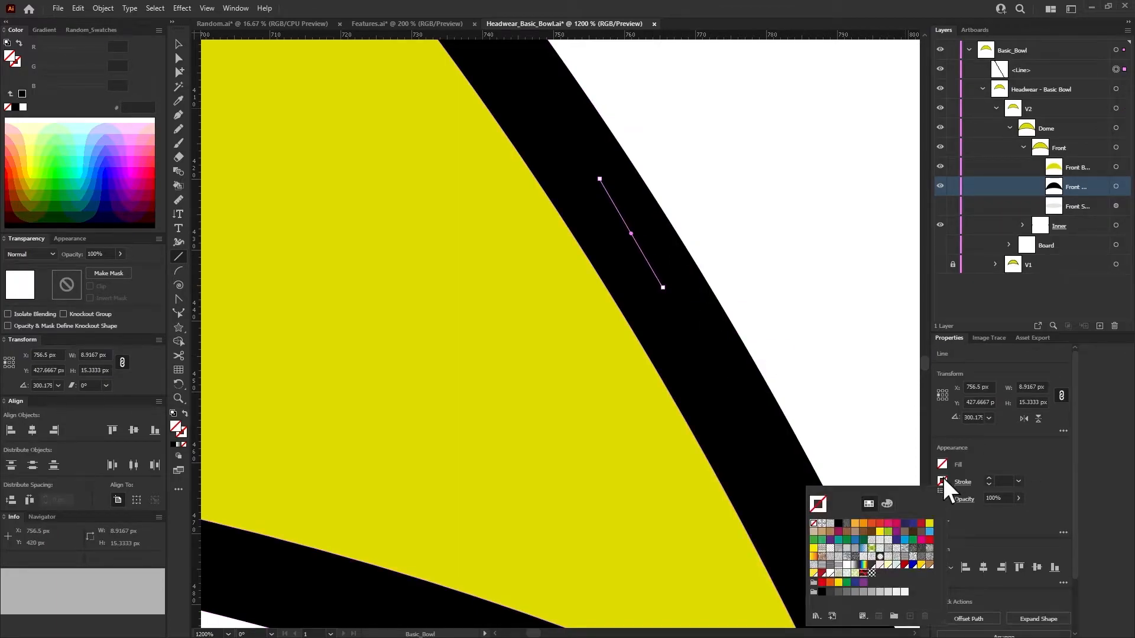
{"action": "left_click", "coordinate": [855, 528]}
Thicken the orange line's stroke to 12 px and adjust its position and endpoints to span the outline's width.
{"action": "left_click", "coordinate": [989, 478]}
{"action": "left_click", "coordinate": [989, 479]}
{"action": "left_click", "coordinate": [989, 478]}
{"action": "left_click", "coordinate": [989, 478]}
{"action": "left_click", "coordinate": [989, 479]}
{"action": "left_click", "coordinate": [989, 479]}
{"action": "left_click", "coordinate": [989, 478]}
{"action": "left_click", "coordinate": [989, 479]}
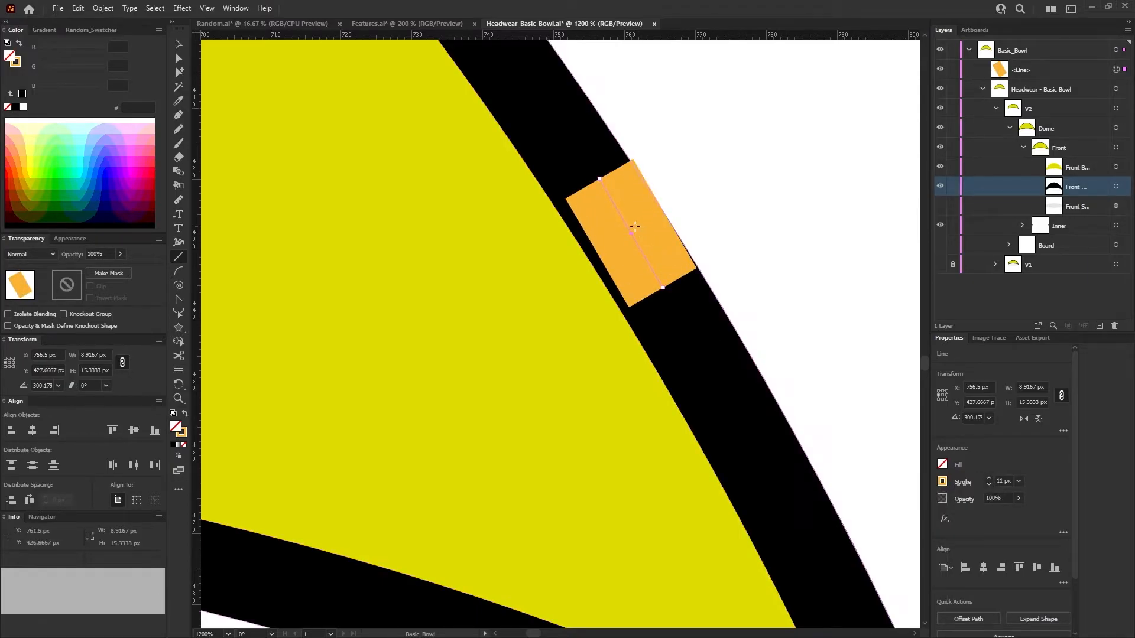
{"action": "left_click_drag", "start_coordinate": [630, 232], "coordinate": [625, 234]}
{"action": "left_click", "coordinate": [988, 478]}
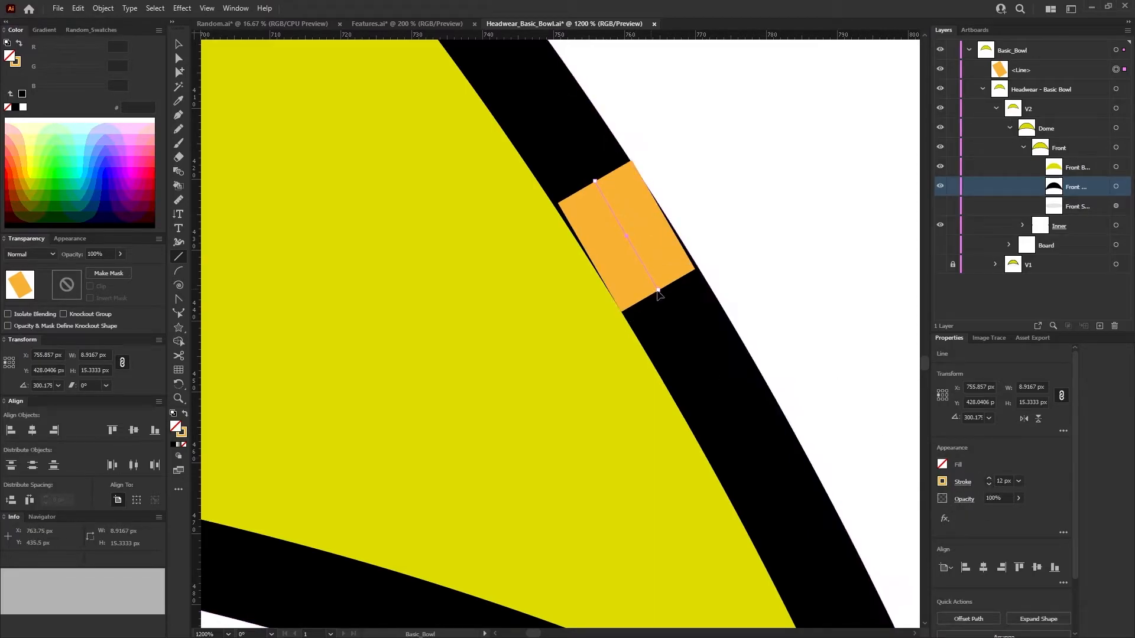
{"action": "left_click_drag", "start_coordinate": [659, 293], "coordinate": [663, 292]}
{"action": "left_click_drag", "start_coordinate": [593, 180], "coordinate": [590, 182]}
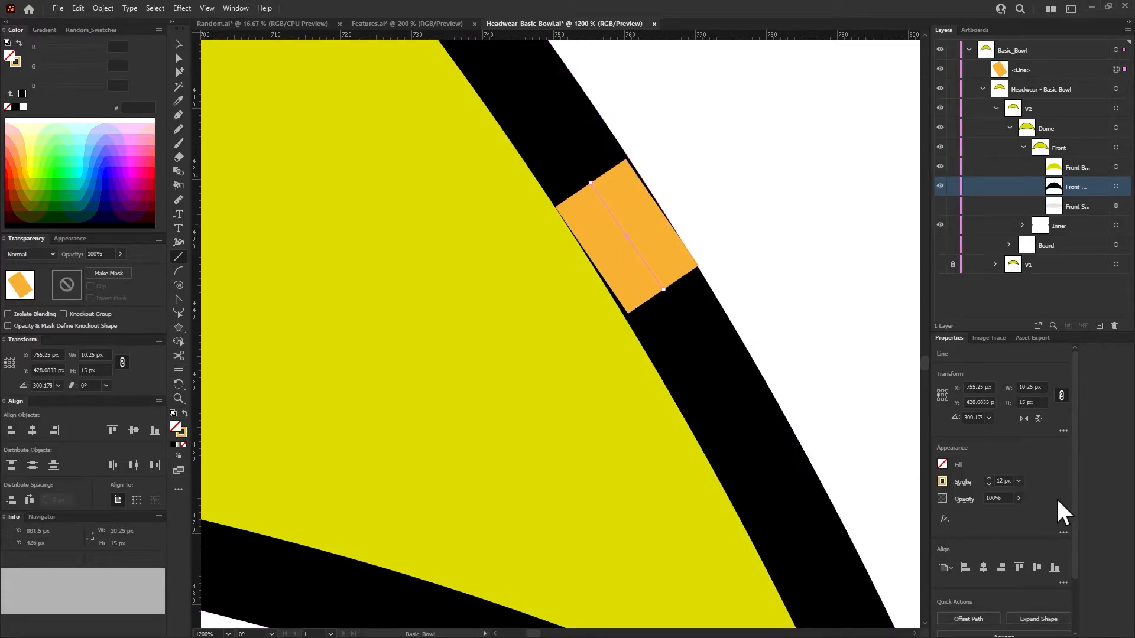
Delete the orange measuring line and close Headwear_Basic_Bowl.ai without saving.
{"action": "left_click", "coordinate": [1107, 69]}
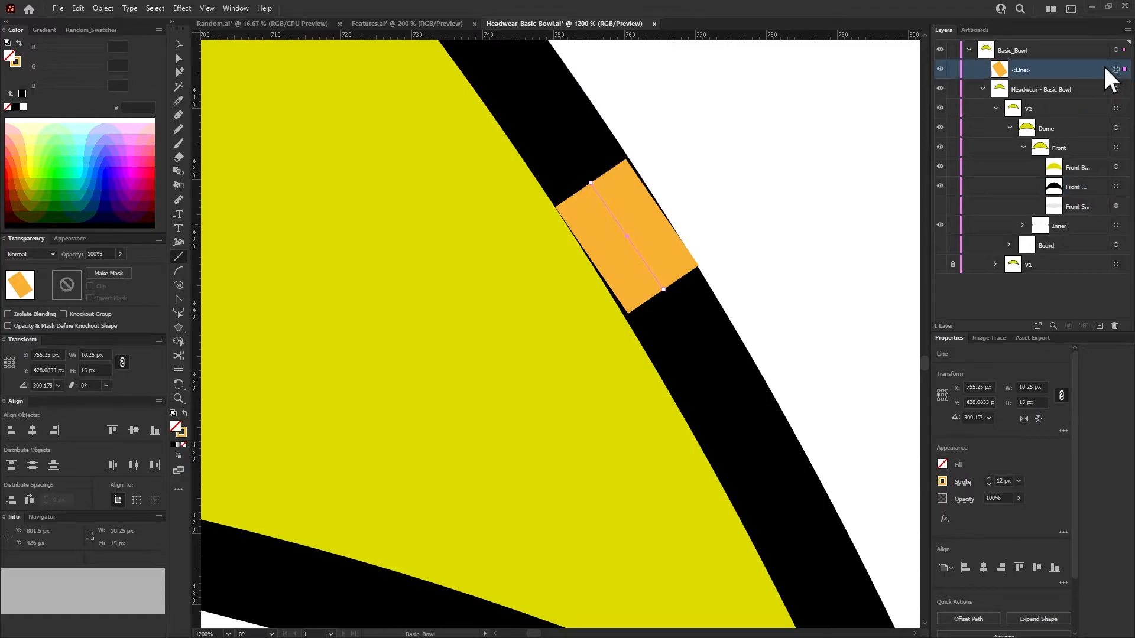
{"action": "left_click", "coordinate": [1114, 325]}
{"action": "left_click", "coordinate": [654, 24]}
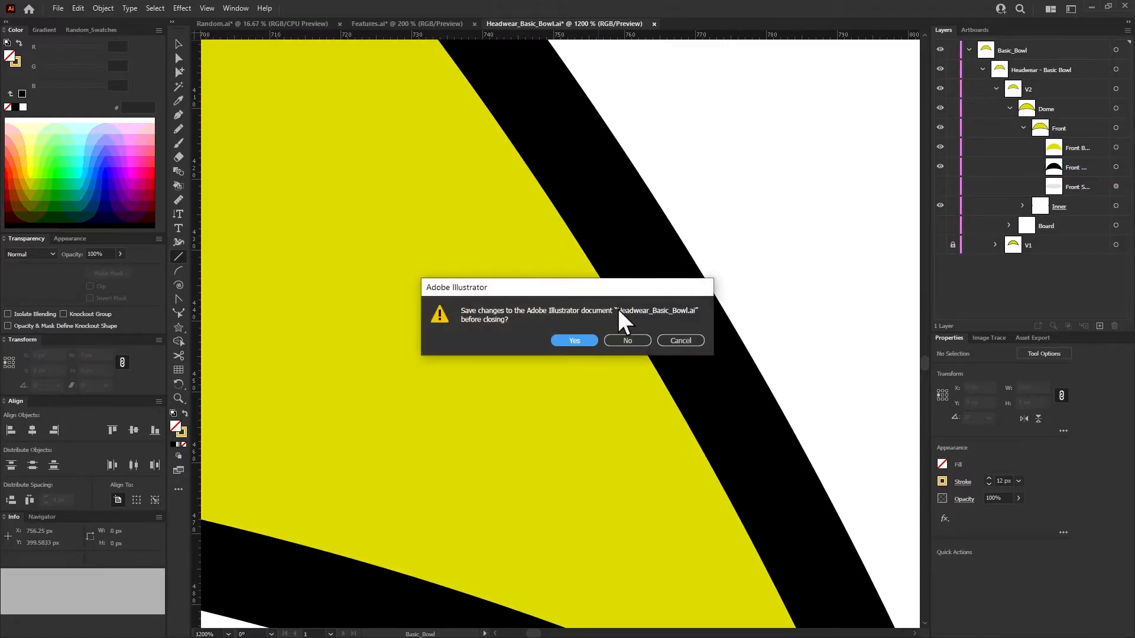
{"action": "left_click", "coordinate": [629, 339]}
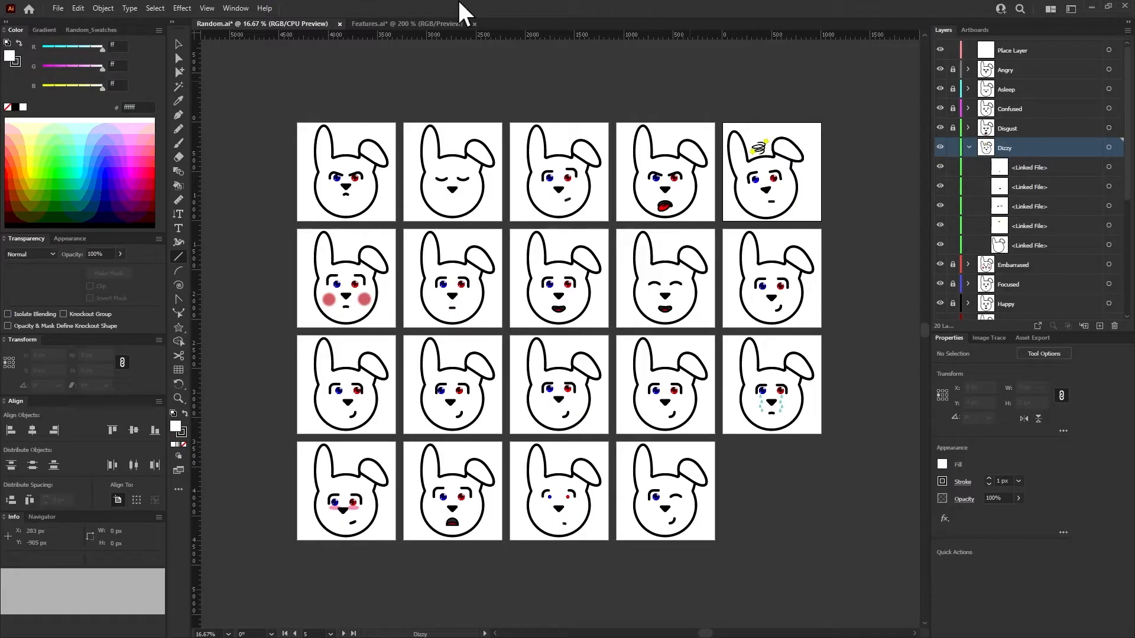
Return to Features.ai, collapse both star groups and set the spiral group's stroke to 12 px.
{"action": "left_click", "coordinate": [426, 25]}
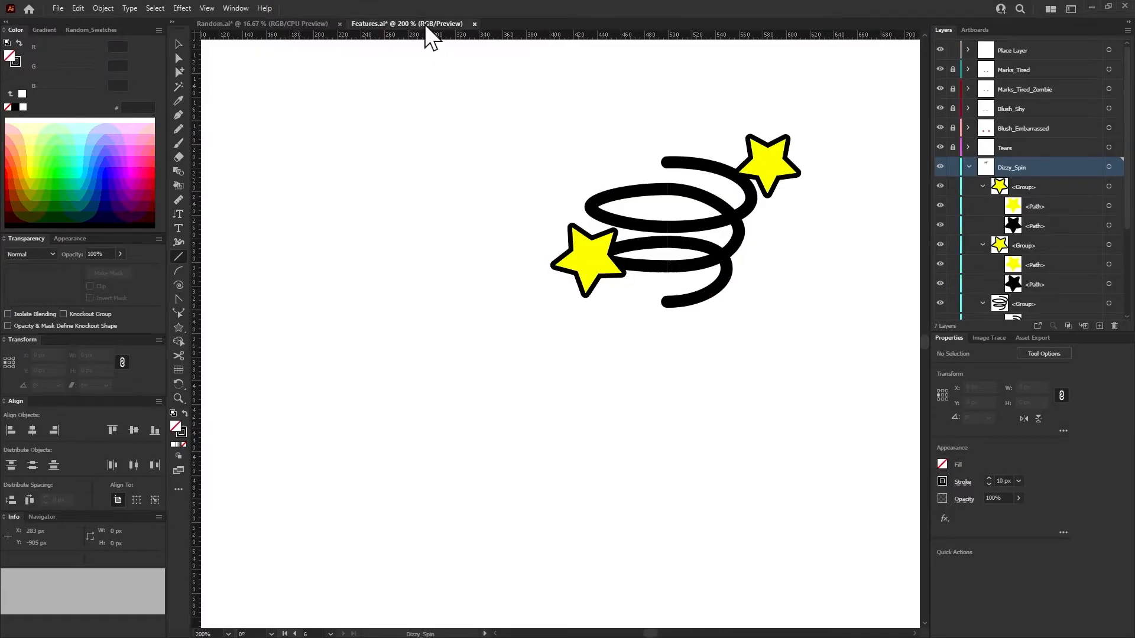
{"action": "left_click", "coordinate": [983, 187]}
{"action": "left_click", "coordinate": [982, 206]}
{"action": "left_click", "coordinate": [1108, 226]}
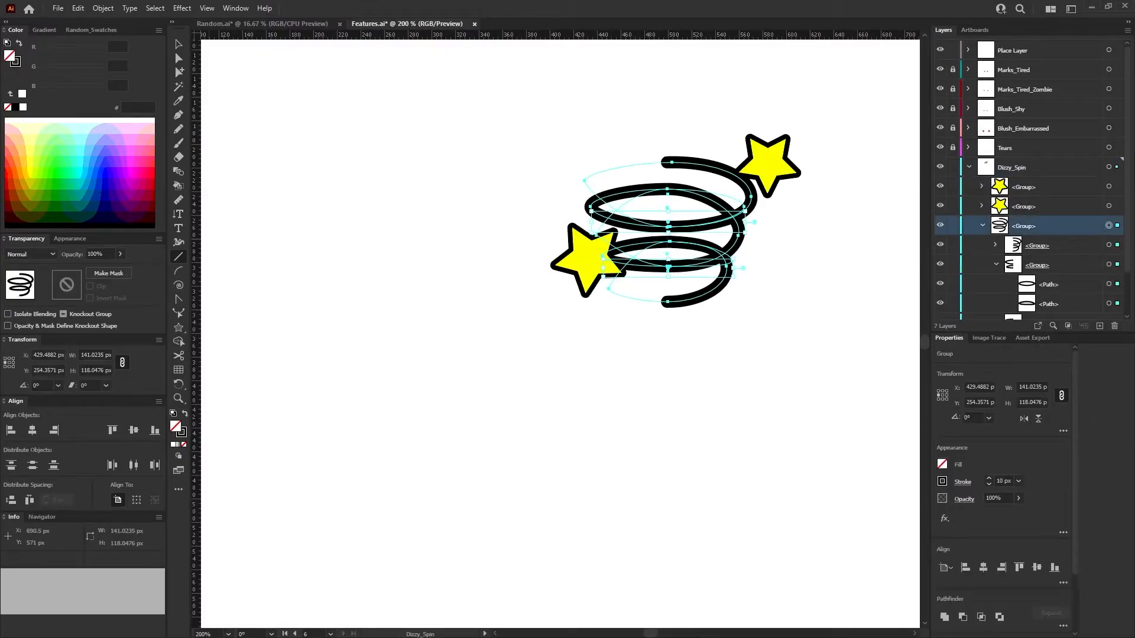
{"action": "left_click", "coordinate": [1001, 480]}
{"action": "key", "text": "Return"}
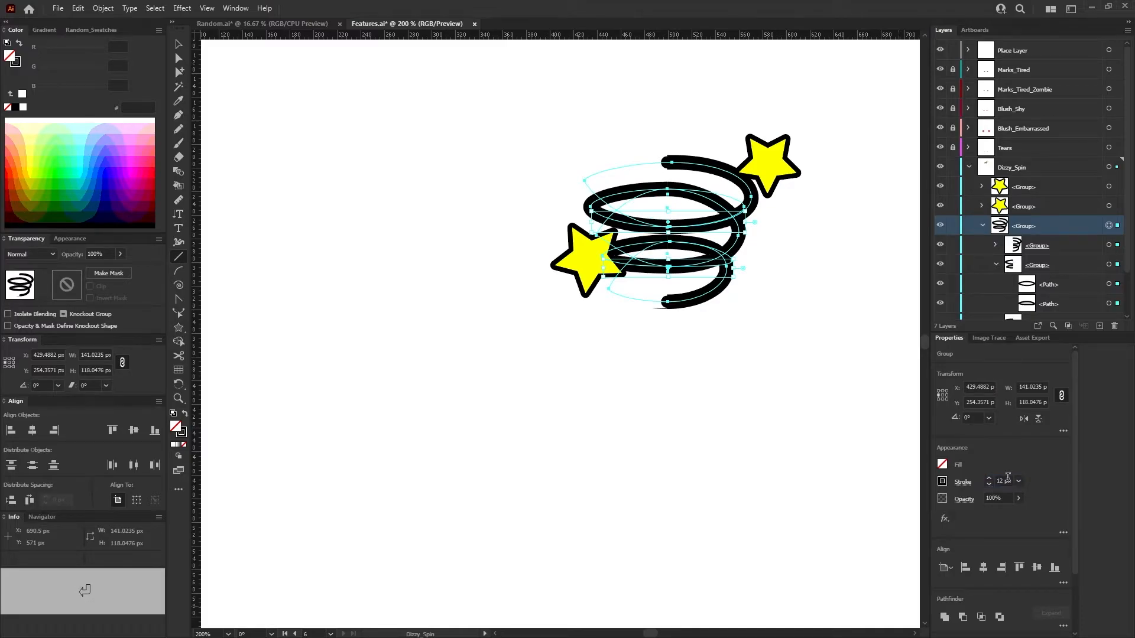
Enter the opacity mask of the spiral's upper subgroup and extend its black rectangle upward and downward to a 212.5 px height.
{"action": "scroll", "coordinate": [1025, 236], "scroll_direction": "down", "scroll_amount": 2}
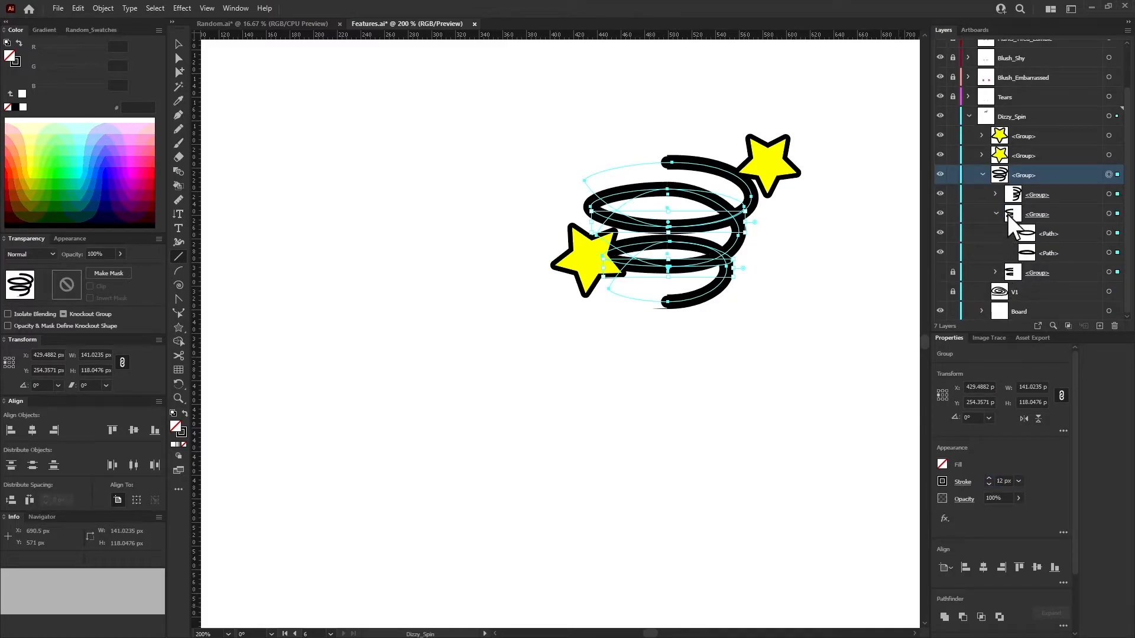
{"action": "left_click", "coordinate": [1109, 193]}
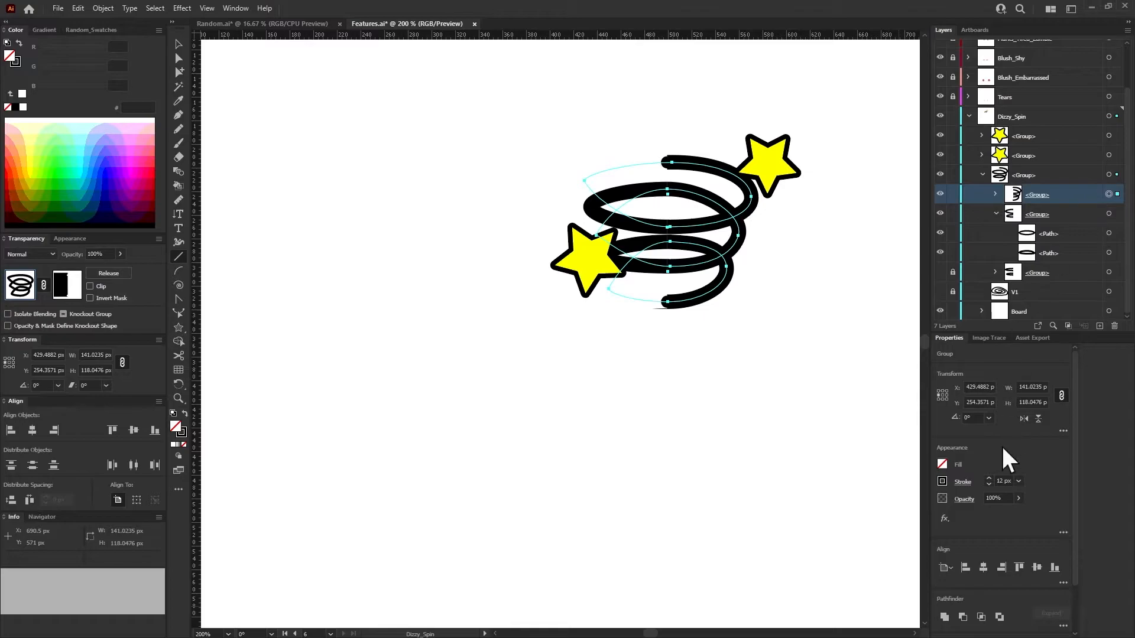
{"action": "left_click", "coordinate": [62, 289]}
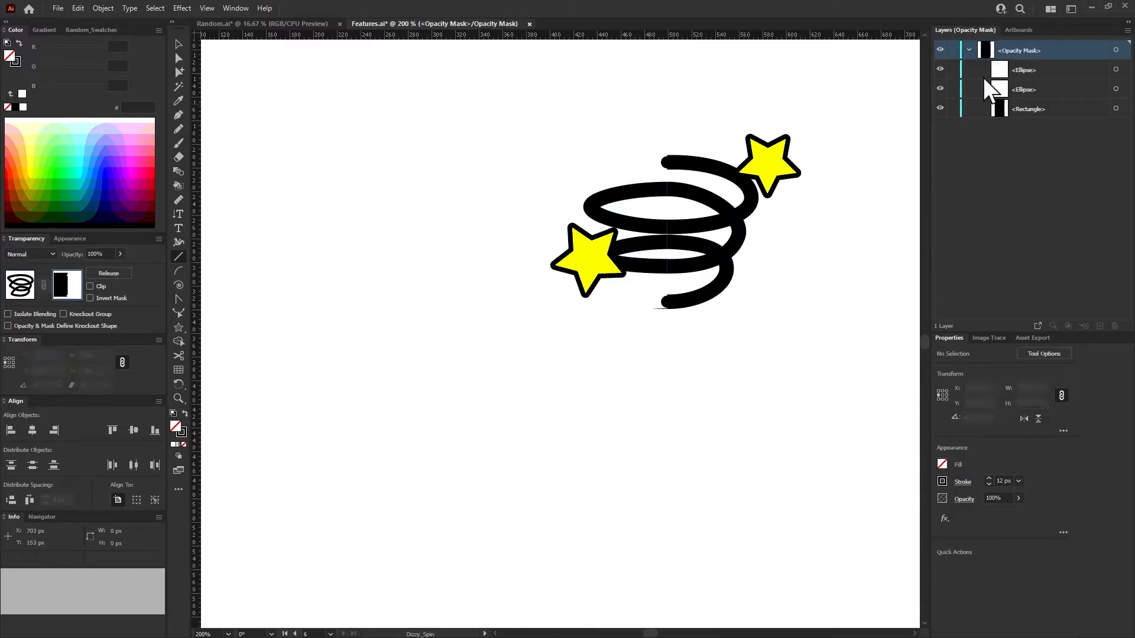
{"action": "left_click", "coordinate": [1116, 109]}
{"action": "left_click_drag", "start_coordinate": [622, 147], "coordinate": [620, 92]}
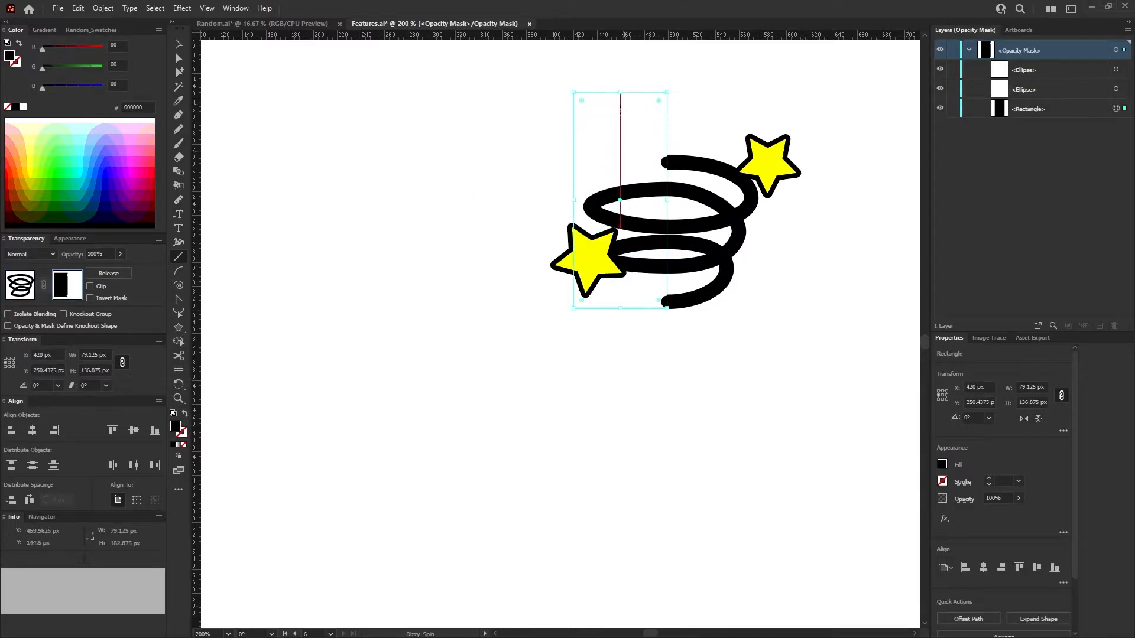
{"action": "left_click_drag", "start_coordinate": [620, 308], "coordinate": [619, 343]}
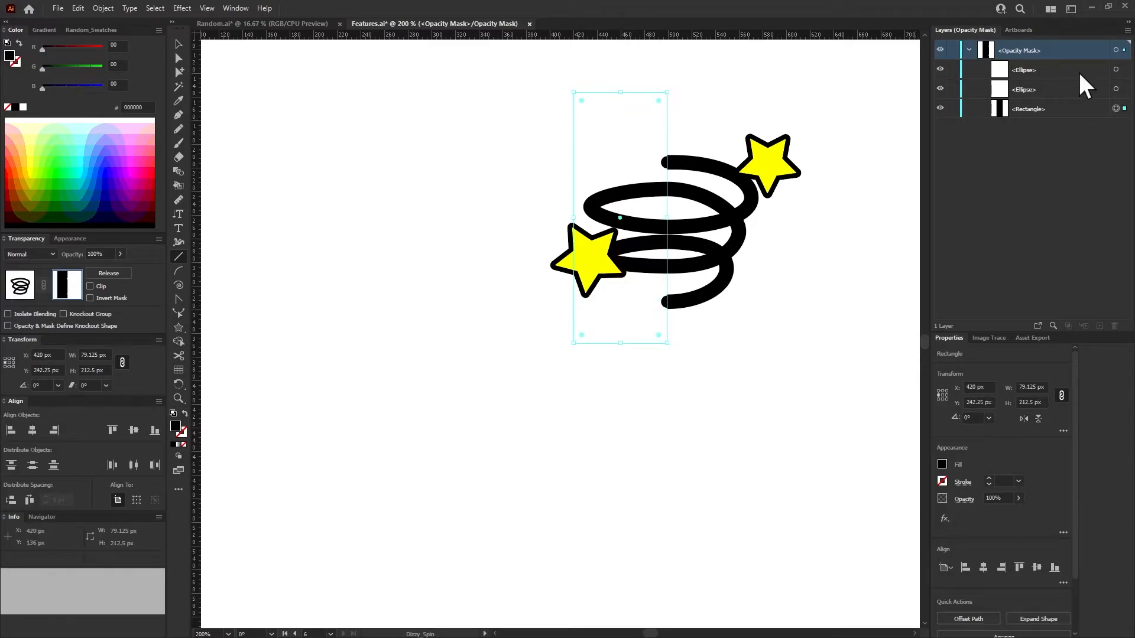
Resize both white ellipses in the opacity mask to 12 px wide and high, and clear the selection.
{"action": "left_click", "coordinate": [1115, 69]}
{"action": "left_click", "coordinate": [1025, 387]}
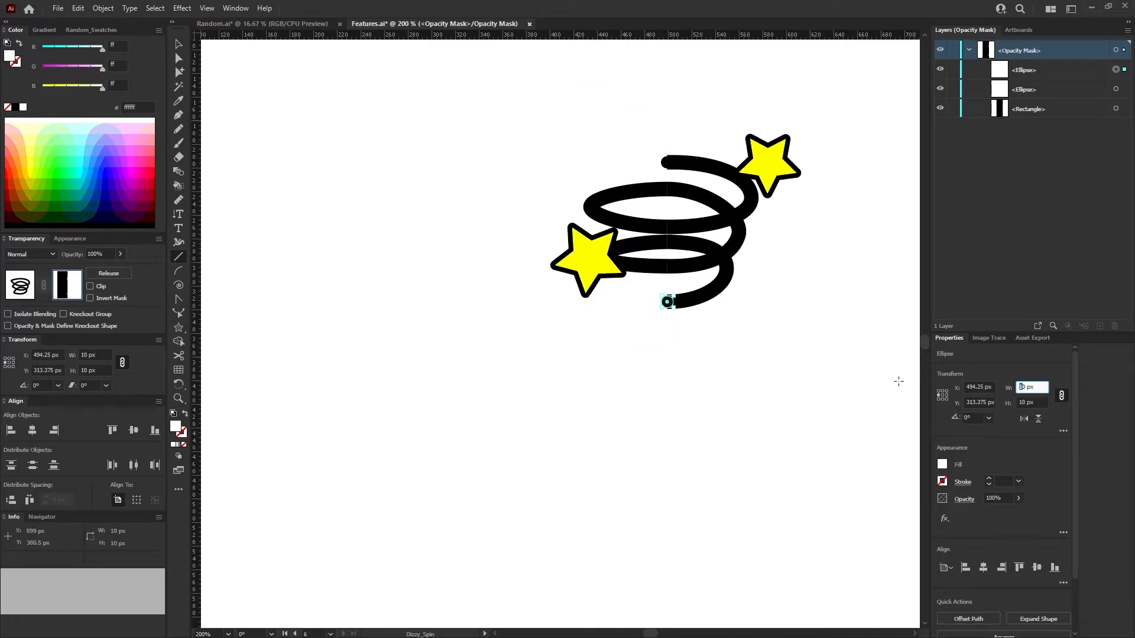
{"action": "type", "text": "2"}
{"action": "key", "text": "Delete"}
{"action": "key", "text": "Return"}
{"action": "left_click", "coordinate": [1115, 90]}
{"action": "left_click", "coordinate": [1023, 387]}
{"action": "type", "text": "2"}
{"action": "key", "text": "Delete"}
{"action": "key", "text": "Return"}
{"action": "left_click", "coordinate": [738, 150]}
{"action": "key", "text": "Escape"}
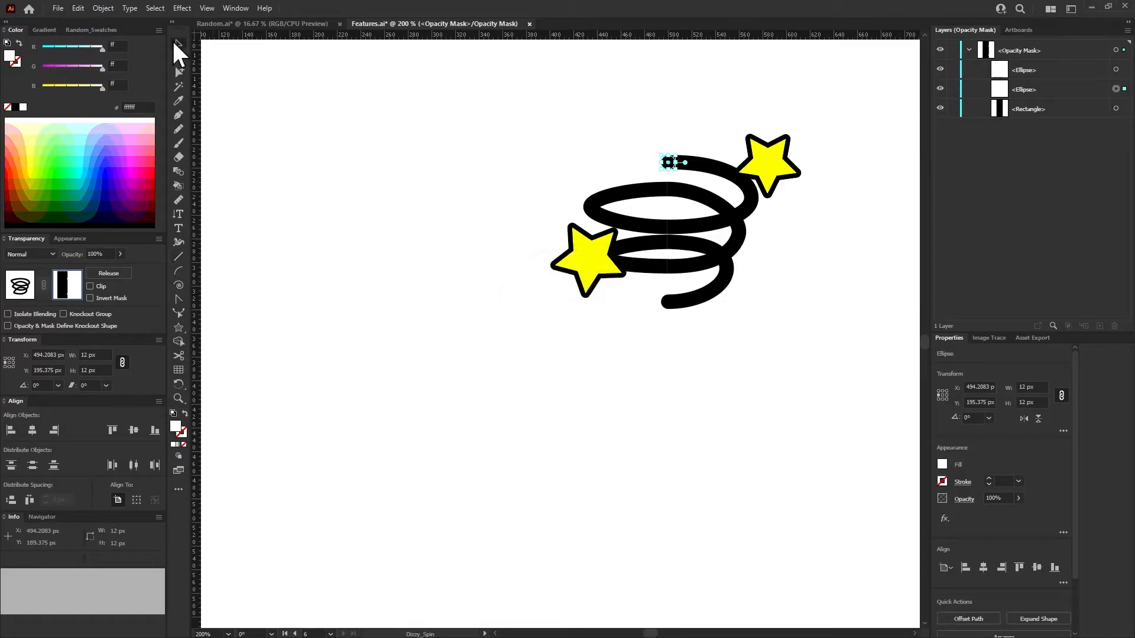
{"action": "left_click", "coordinate": [177, 44]}
{"action": "left_click", "coordinate": [380, 134]}
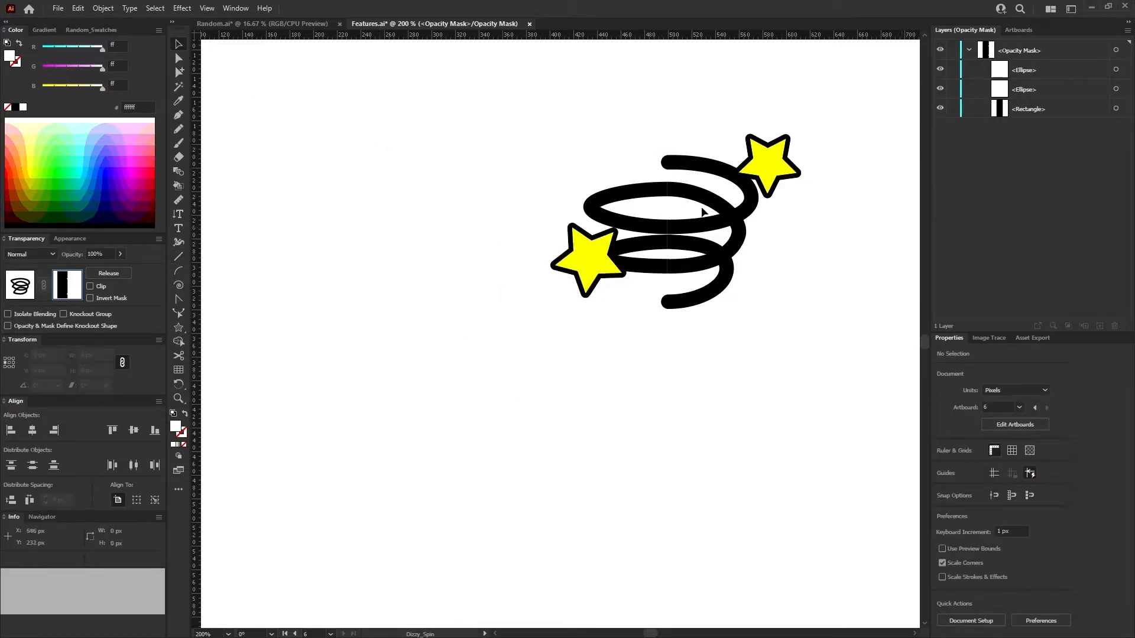
Try to close the spiral's centre seam by nudging the mask's black rectangle sideways.
{"action": "scroll", "coordinate": [739, 198], "scroll_direction": "up", "scroll_amount": 4}
{"action": "scroll", "coordinate": [504, 322], "scroll_direction": "up", "scroll_amount": 3}
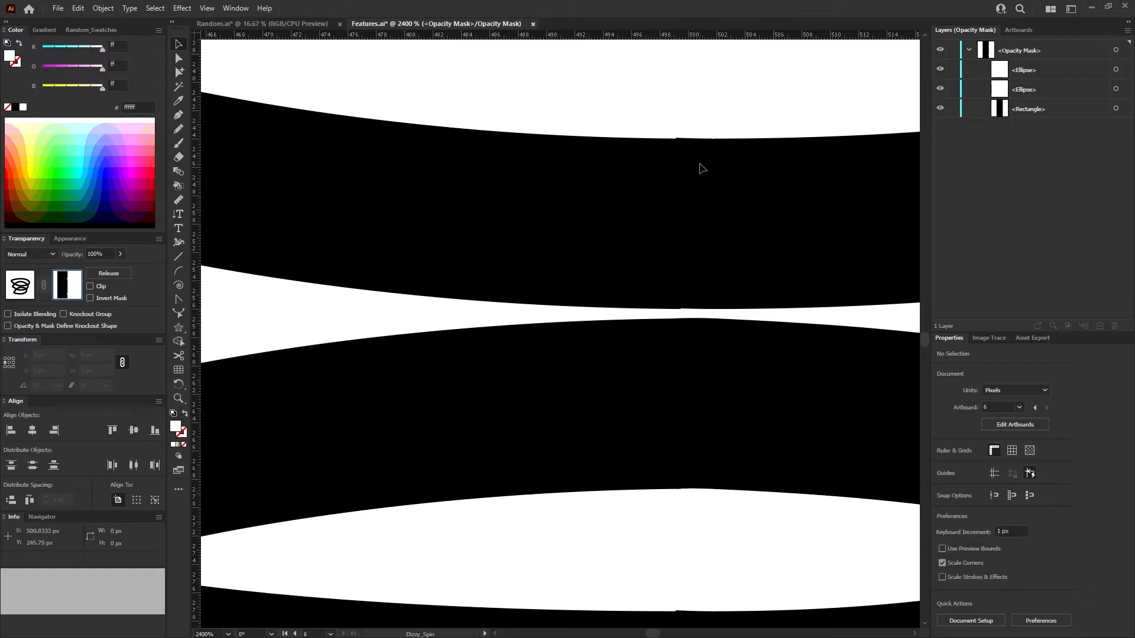
{"action": "left_click", "coordinate": [1115, 109]}
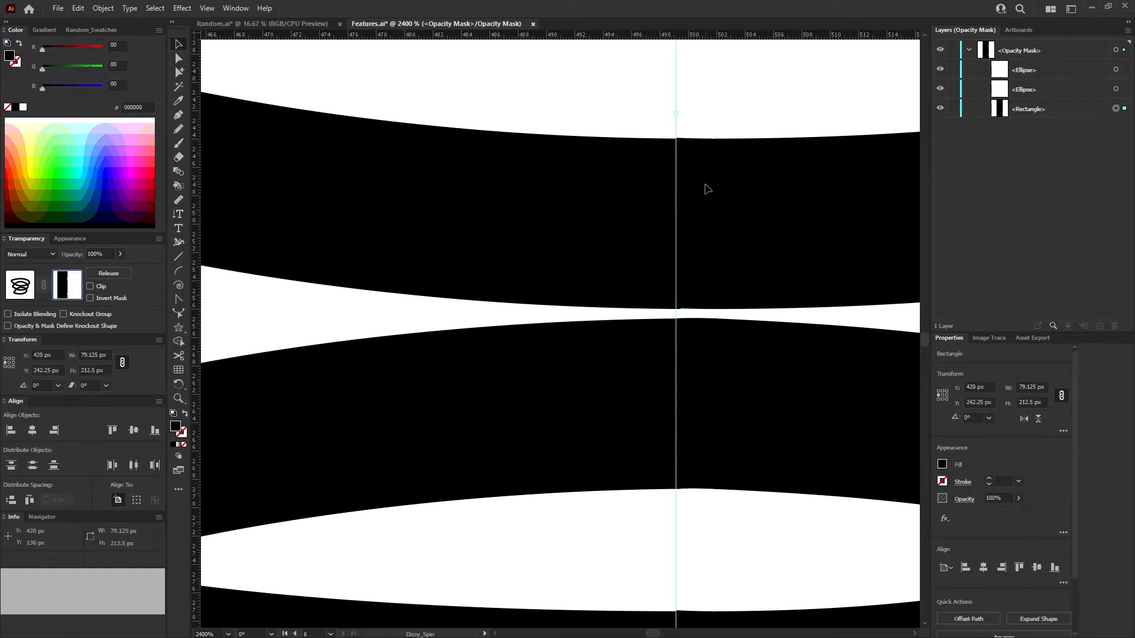
{"action": "key", "text": "Right"}
{"action": "key", "text": "Left"}
{"action": "key", "text": "Left"}
{"action": "key", "text": "Left"}
{"action": "key", "text": "Right"}
{"action": "key", "text": "Right"}
{"action": "key", "text": "Right"}
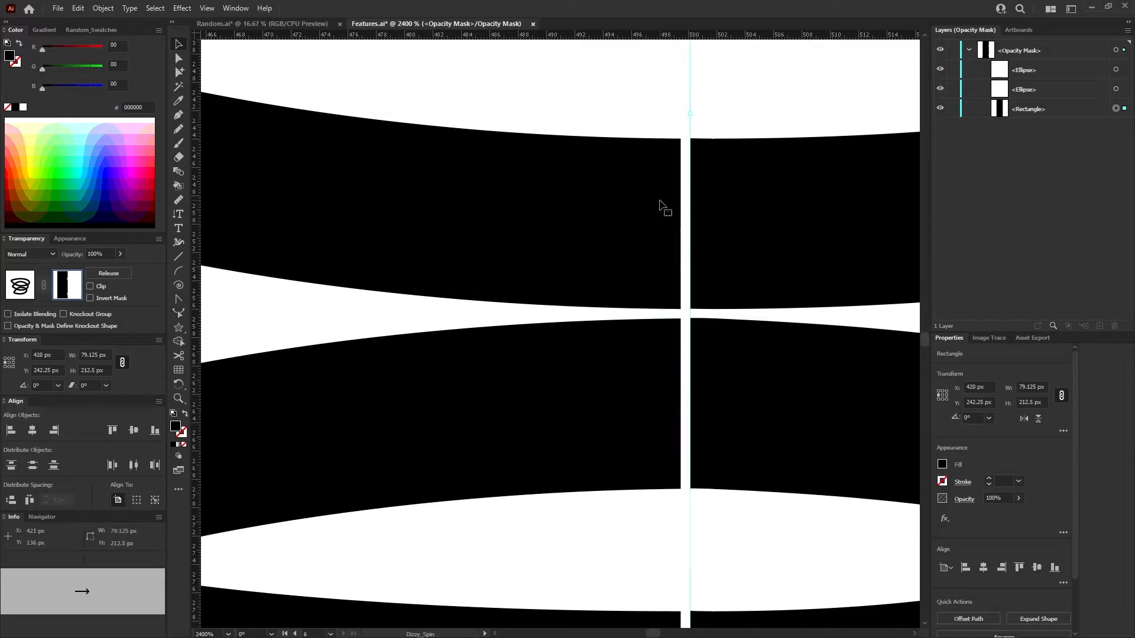
{"action": "key", "text": "shift+Left"}
{"action": "key", "text": "shift+Right"}
{"action": "key", "text": "Left"}
{"action": "key", "text": "shift+Right"}
{"action": "key", "text": "shift+Left"}
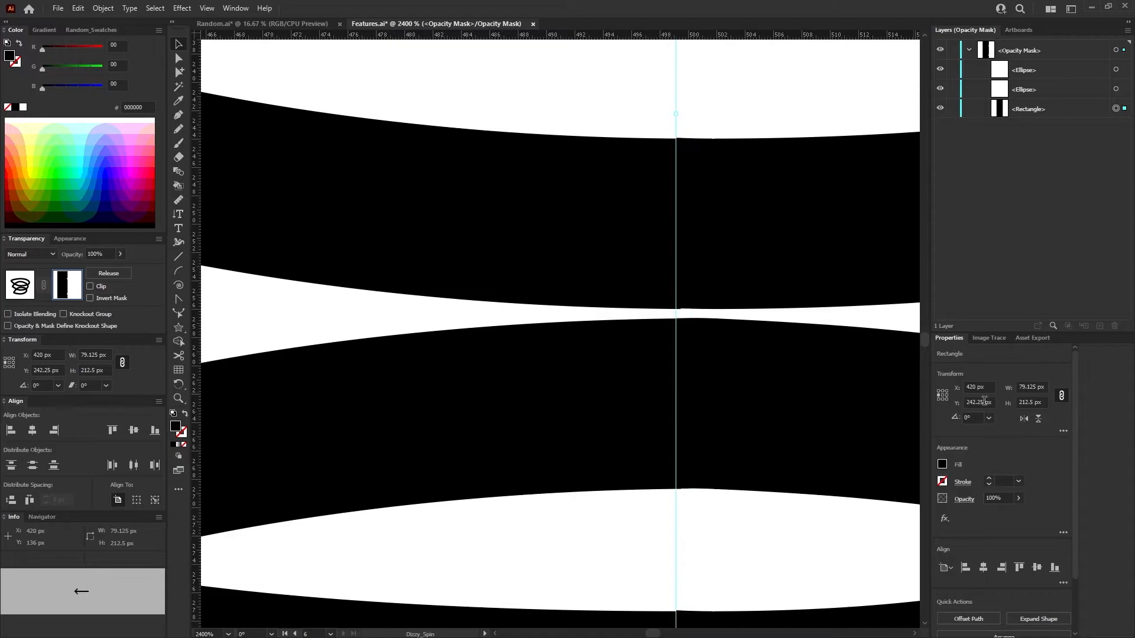
Position the mask's black rectangle at X 420.5 px and Y 242 px.
{"action": "double_click", "coordinate": [975, 402]}
{"action": "type", "text": "242"}
{"action": "key", "text": "Return"}
{"action": "left_click", "coordinate": [978, 384]}
{"action": "key", "text": "Left"}
{"action": "type", "text": ".5"}
{"action": "key", "text": "Return"}
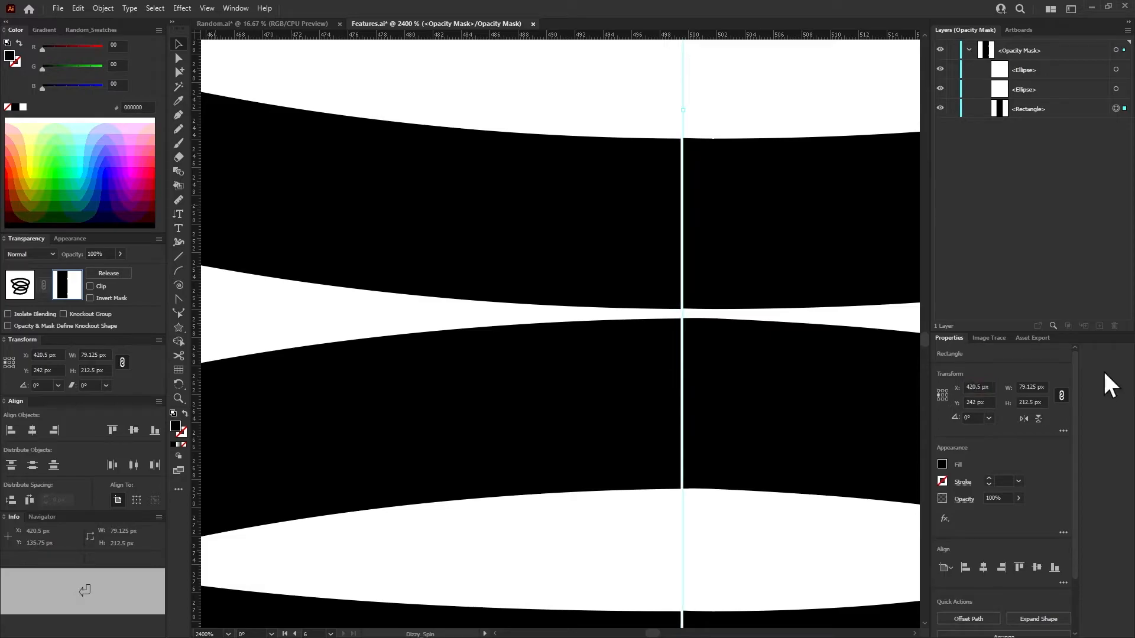
Try X positions of 420.1 px and 420.2 px for the mask's black rectangle and check the seam.
{"action": "left_click", "coordinate": [978, 385]}
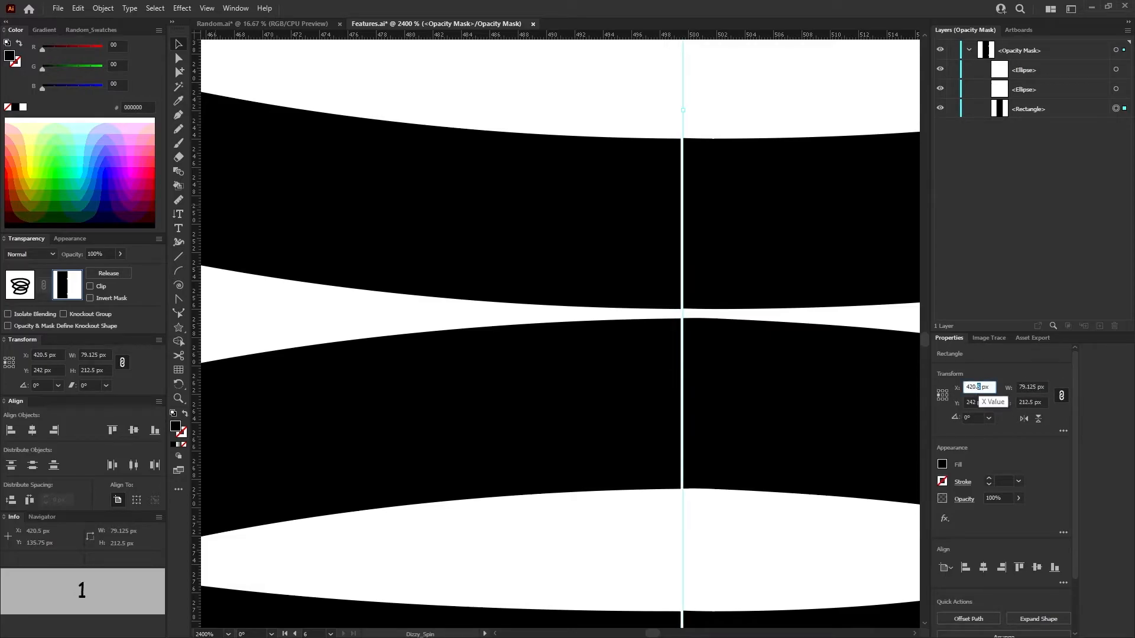
{"action": "key", "text": "BackSpace"}
{"action": "type", "text": "1"}
{"action": "key", "text": "Return"}
{"action": "left_click", "coordinate": [979, 387]}
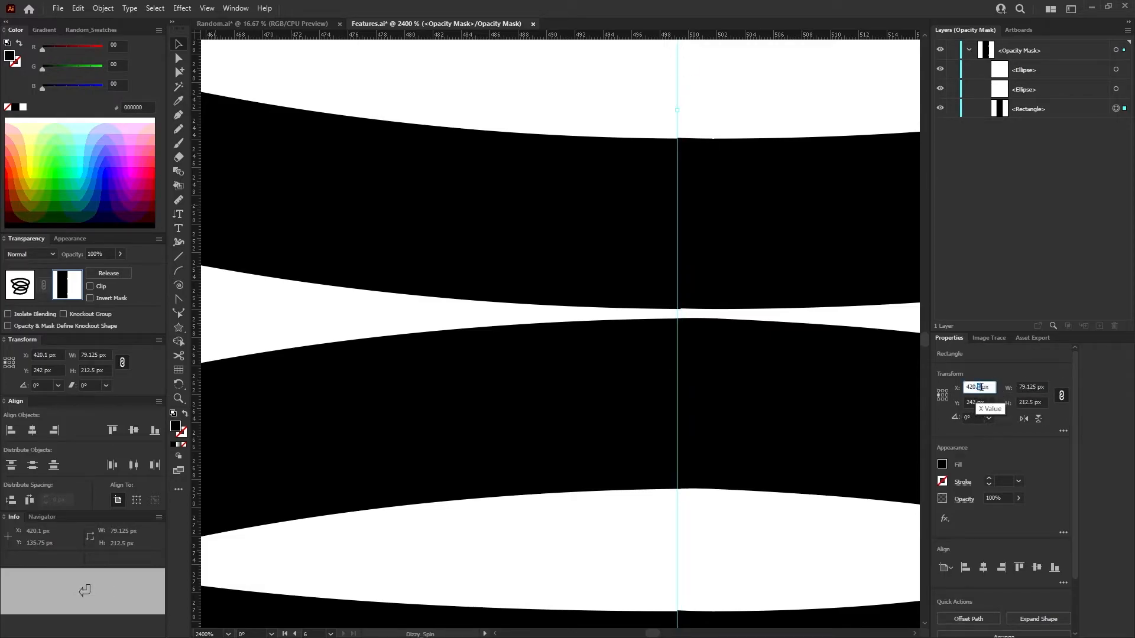
{"action": "key", "text": "Return"}
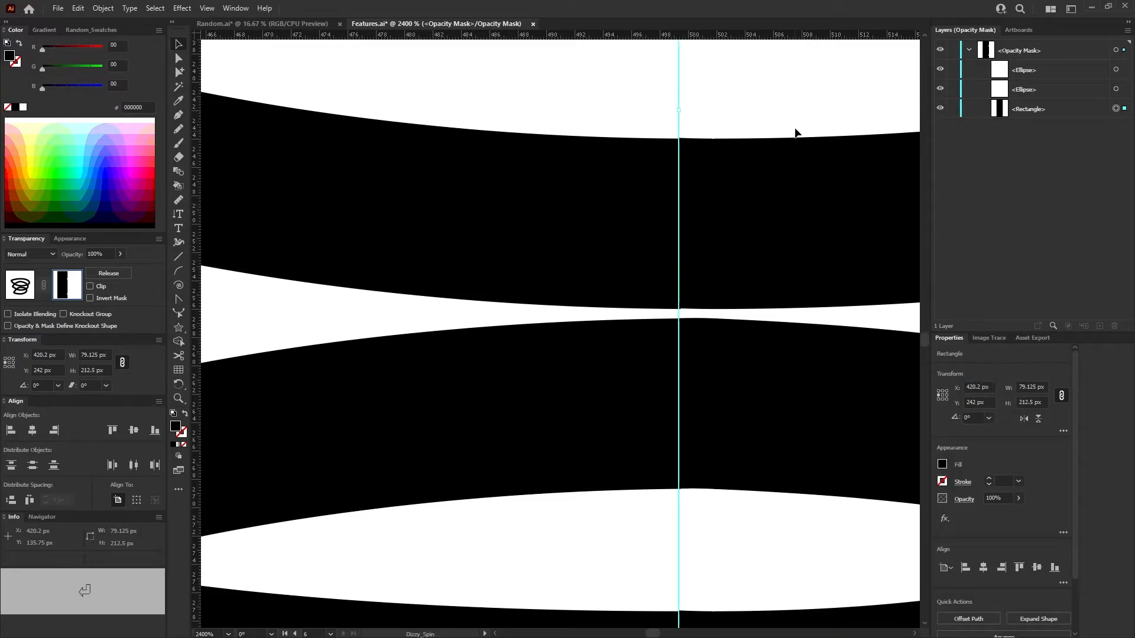
{"action": "left_click", "coordinate": [808, 78]}
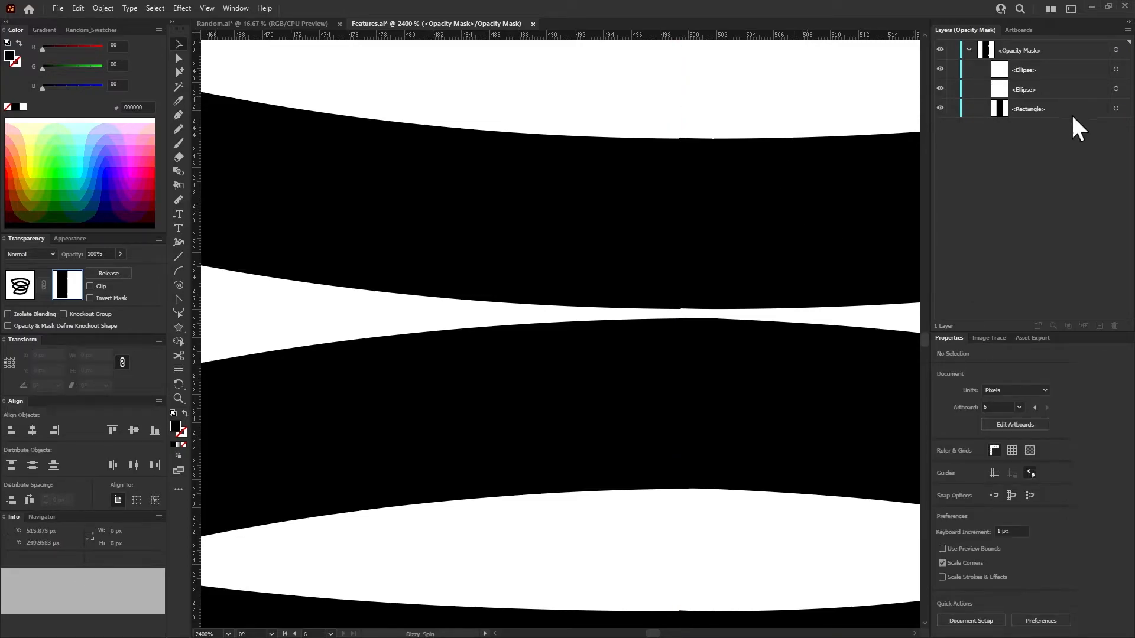
{"action": "scroll", "coordinate": [686, 149], "scroll_direction": "down", "scroll_amount": 4}
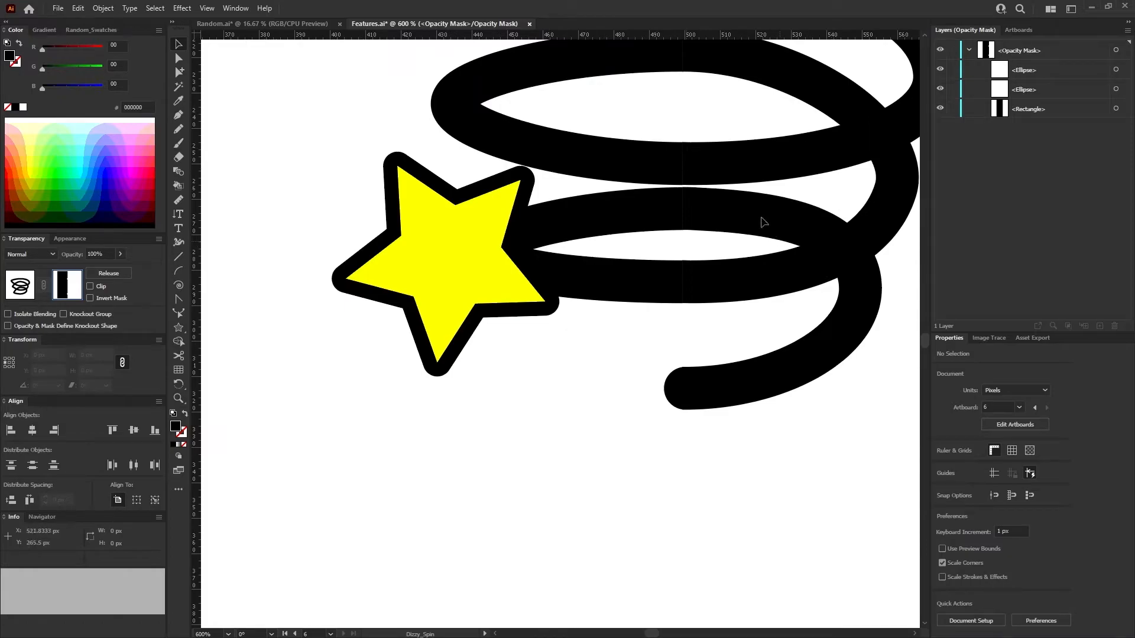
Undo the last change, re-enter the mask rectangle's X position and check the spiral's seams.
{"action": "key", "text": "ctrl+z"}
{"action": "left_click_drag", "start_coordinate": [982, 387], "coordinate": [852, 364]}
{"action": "type", "text": "42"}
{"action": "key", "text": "Return"}
{"action": "left_click", "coordinate": [756, 441]}
{"action": "scroll", "coordinate": [757, 436], "scroll_direction": "down", "scroll_amount": 4}
{"action": "scroll", "coordinate": [743, 483], "scroll_direction": "up", "scroll_amount": 4}
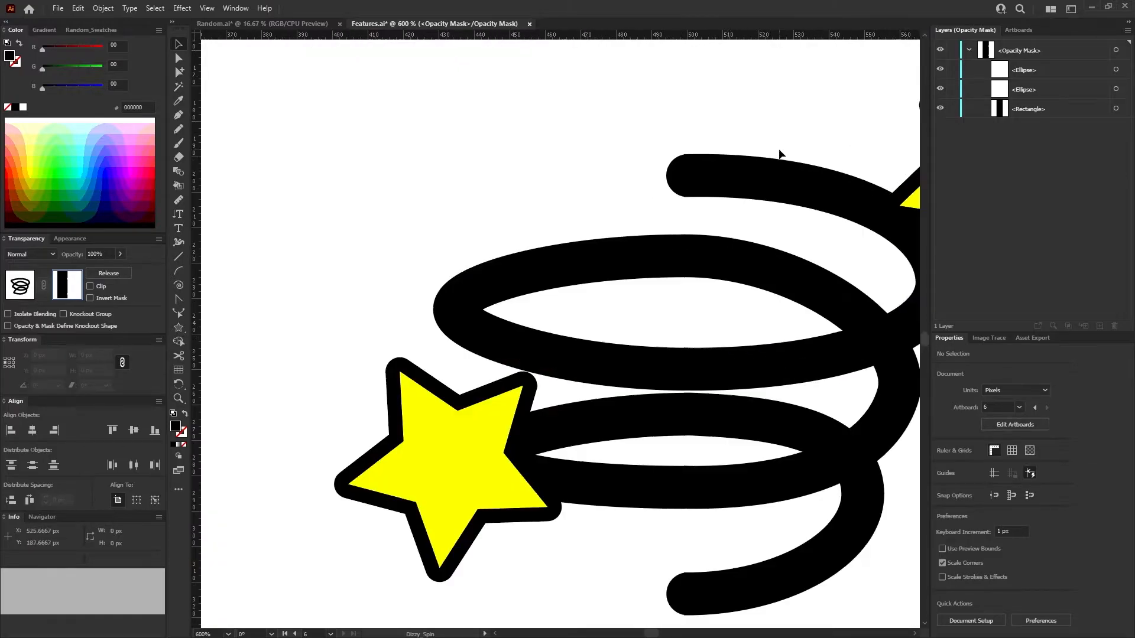
Leave opacity mask editing, return to the spiral artwork and deselect it.
{"action": "left_click", "coordinate": [26, 288]}
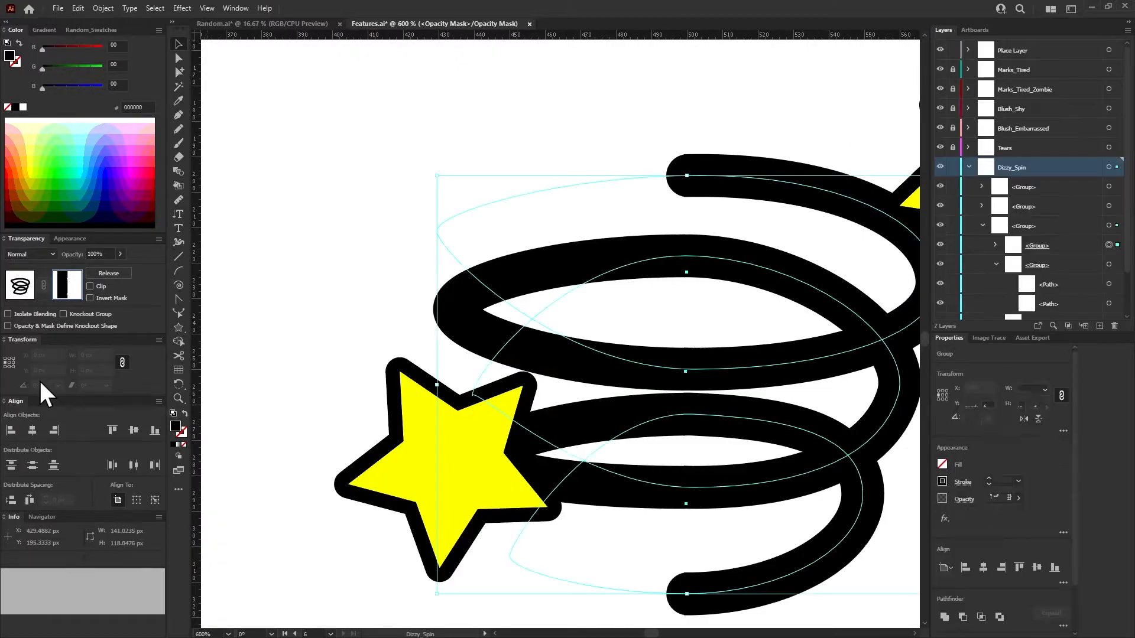
{"action": "left_click", "coordinate": [852, 106]}
{"action": "scroll", "coordinate": [814, 266], "scroll_direction": "down", "scroll_amount": 6}
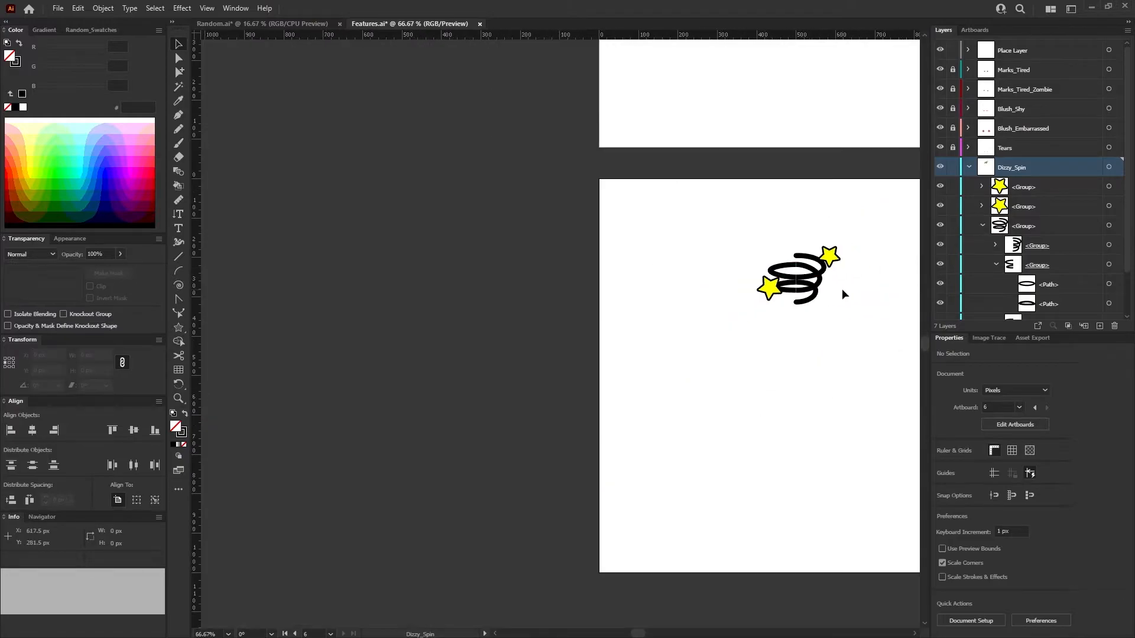
{"action": "scroll", "coordinate": [844, 291], "scroll_direction": "up", "scroll_amount": 4}
{"action": "scroll", "coordinate": [660, 239], "scroll_direction": "up", "scroll_amount": 5}
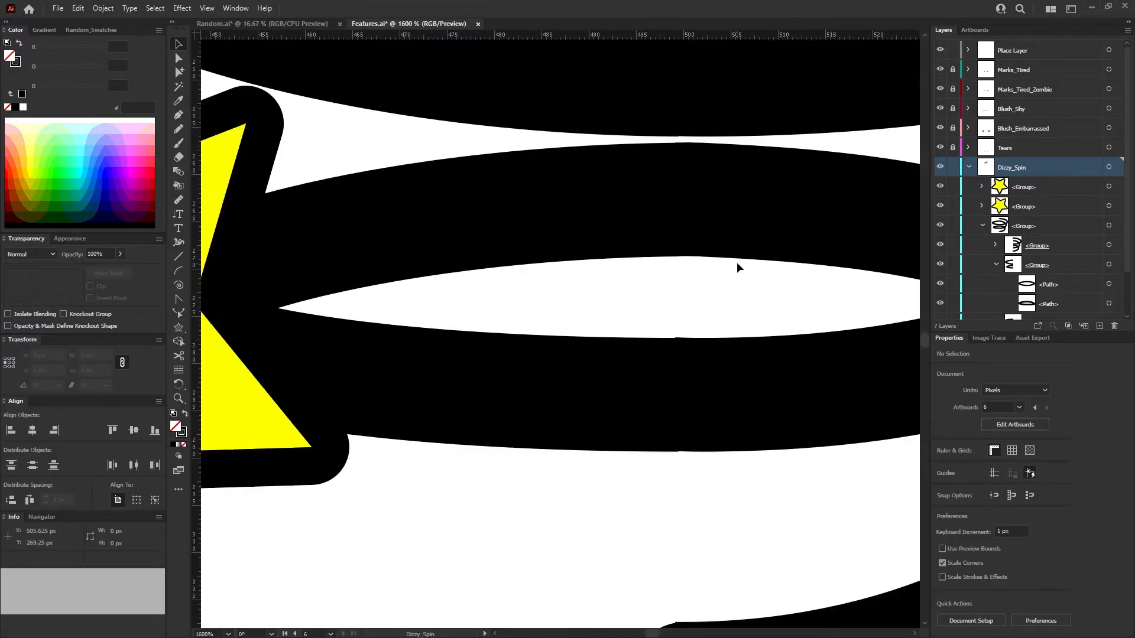
Try to shift the spiral's lower subgroup slightly downward by its bottom anchor, and undo the move.
{"action": "left_click", "coordinate": [1109, 264]}
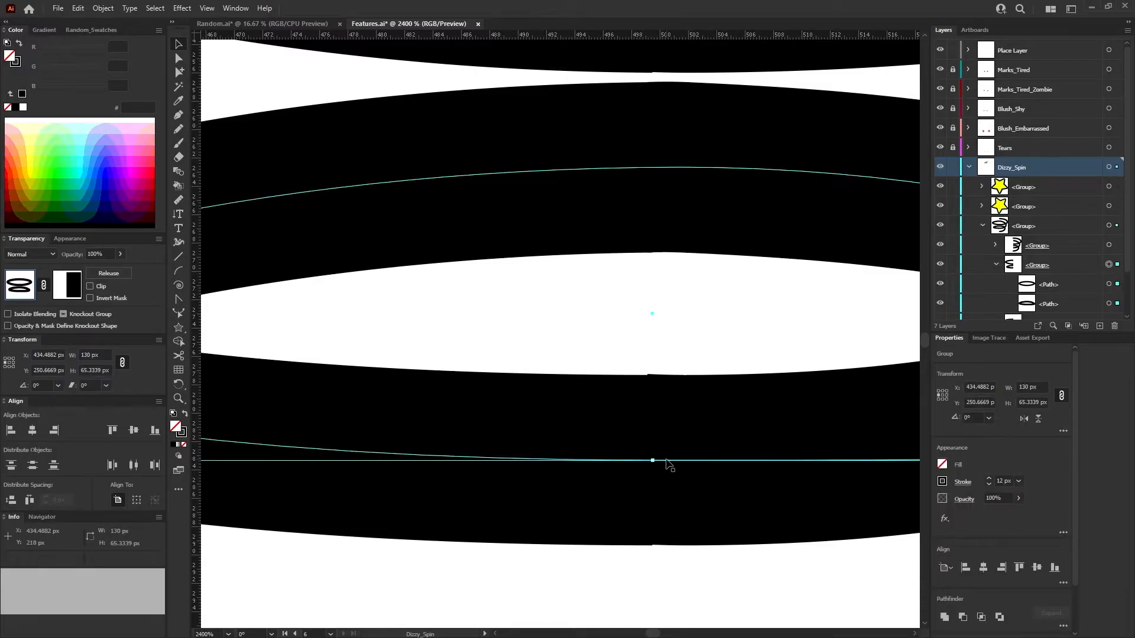
{"action": "left_click", "coordinate": [178, 57]}
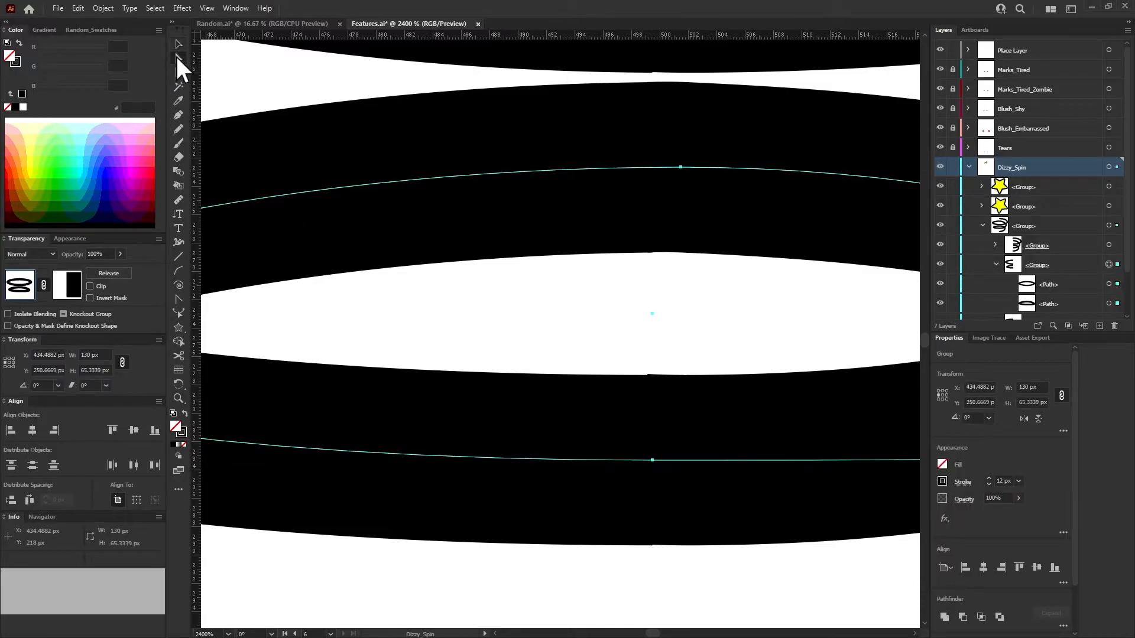
{"action": "left_click_drag", "start_coordinate": [652, 460], "coordinate": [652, 469]}
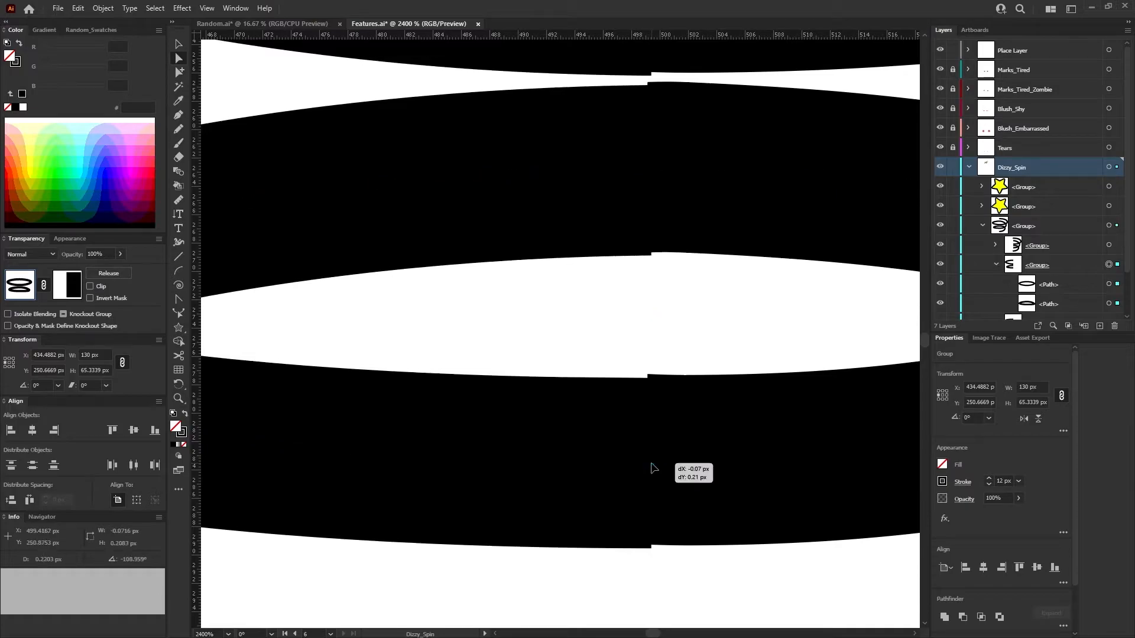
{"action": "key", "text": "ctrl+z"}
{"action": "key", "text": "ctrl+z"}
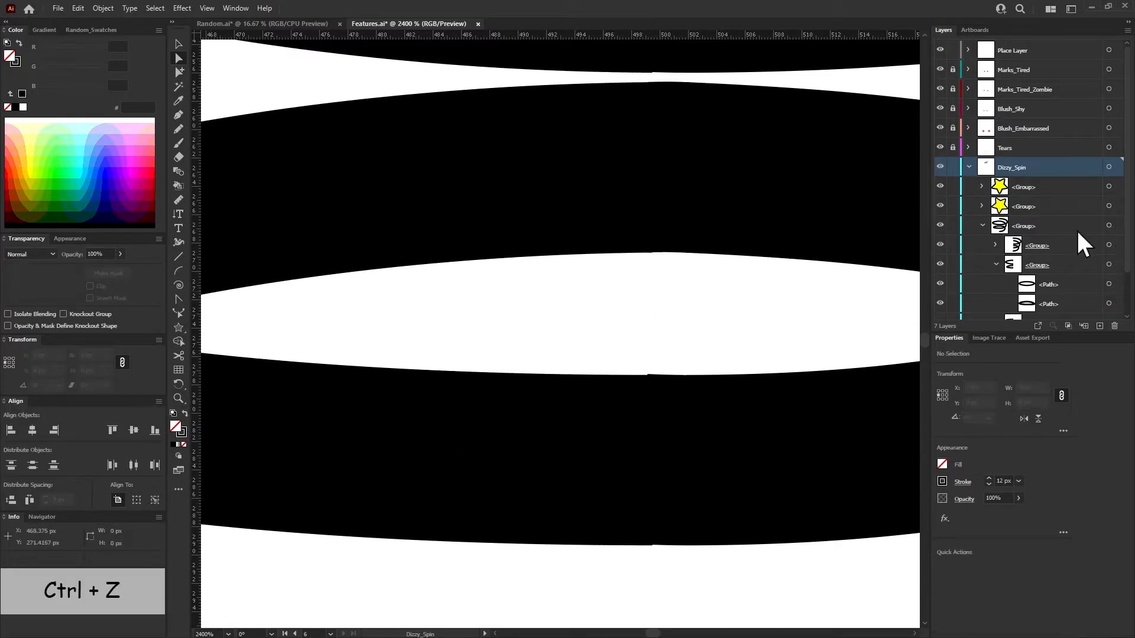
Move the upper subgroup's anchor at the bottom of the spiral's lower loop to line up with the lower subgroup's curve.
{"action": "left_click", "coordinate": [1110, 246]}
{"action": "left_click_drag", "start_coordinate": [685, 461], "coordinate": [654, 459]}
{"action": "scroll", "coordinate": [668, 463], "scroll_direction": "down", "scroll_amount": 2}
{"action": "left_click", "coordinate": [704, 385]}
{"action": "scroll", "coordinate": [668, 506], "scroll_direction": "down", "scroll_amount": 1}
{"action": "scroll", "coordinate": [669, 505], "scroll_direction": "up", "scroll_amount": 1}
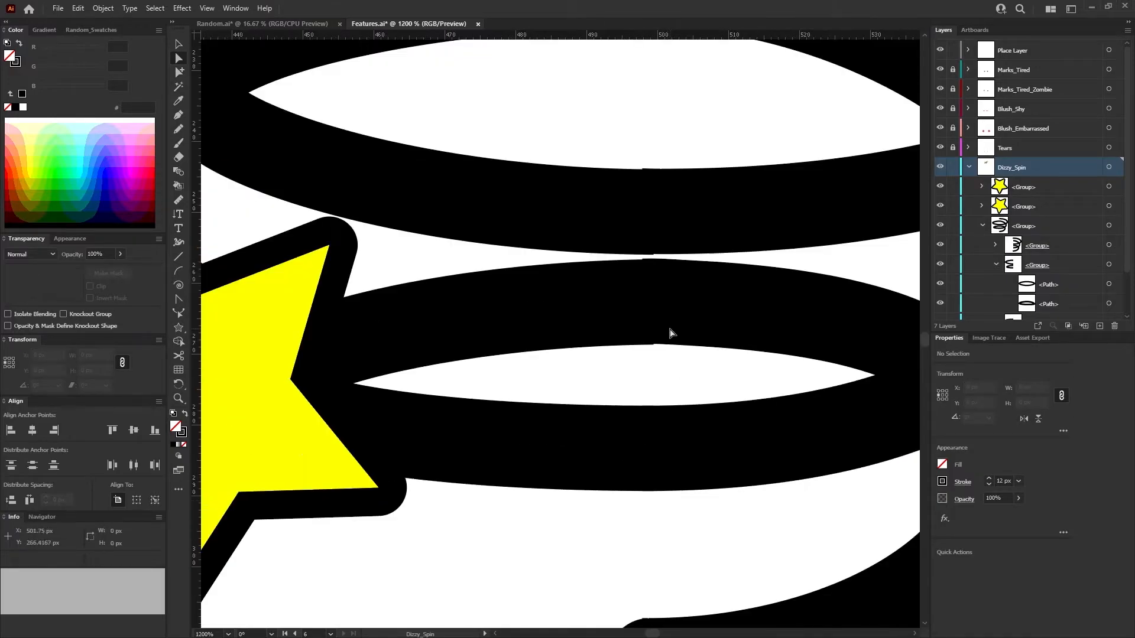
{"action": "scroll", "coordinate": [670, 333], "scroll_direction": "up", "scroll_amount": 2}
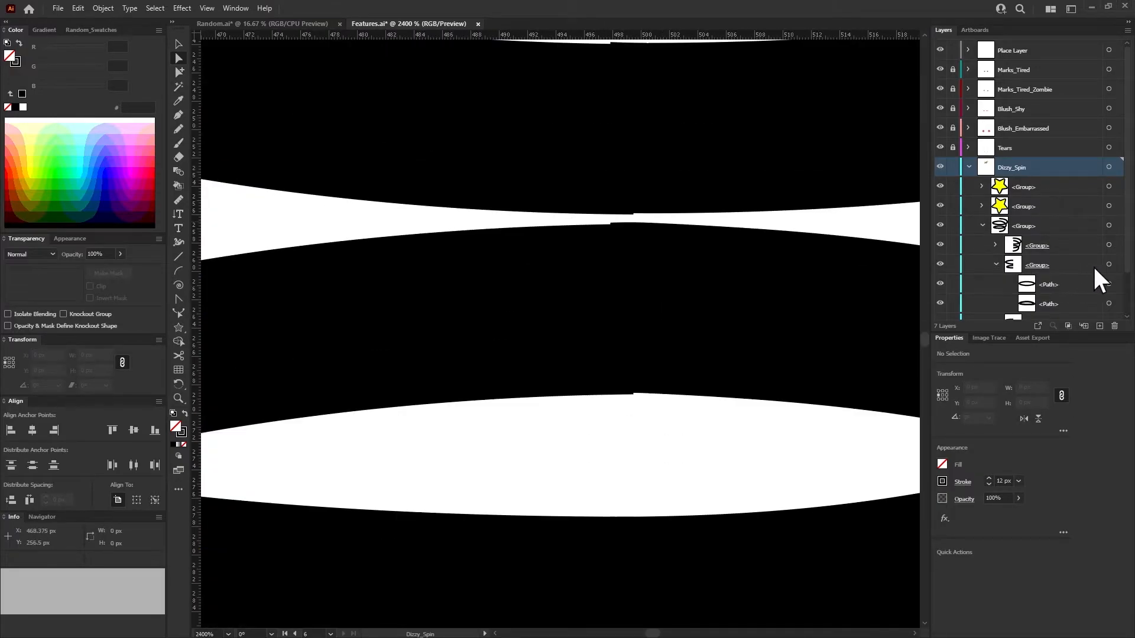
Adjust the lower subgroup's anchor at the top of the spiral's lower loop to close the seam.
{"action": "left_click", "coordinate": [1108, 265]}
{"action": "left_click_drag", "start_coordinate": [663, 309], "coordinate": [660, 307]}
{"action": "left_click", "coordinate": [662, 198]}
{"action": "scroll", "coordinate": [660, 200], "scroll_direction": "down", "scroll_amount": 4}
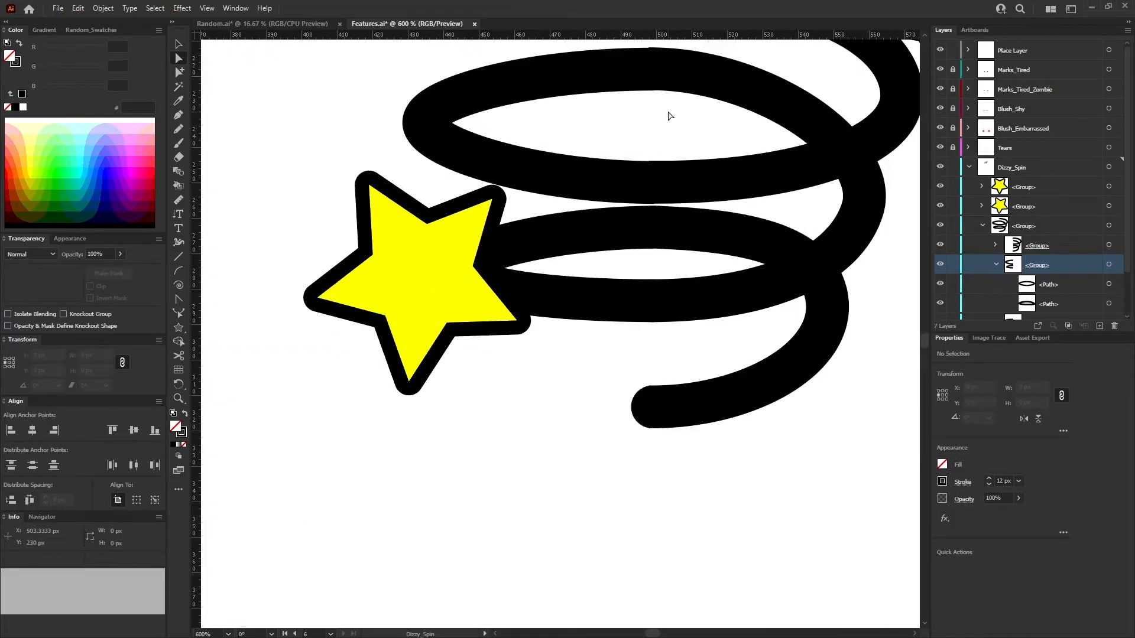
Adjust the upper subgroup's anchor at the top of the spiral's upper loop to X 498.4684 px, Y 218 px.
{"action": "scroll", "coordinate": [668, 107], "scroll_direction": "up", "scroll_amount": 3}
{"action": "left_click", "coordinate": [1108, 245]}
{"action": "scroll", "coordinate": [828, 182], "scroll_direction": "down", "scroll_amount": 4}
{"action": "scroll", "coordinate": [792, 119], "scroll_direction": "up", "scroll_amount": 3}
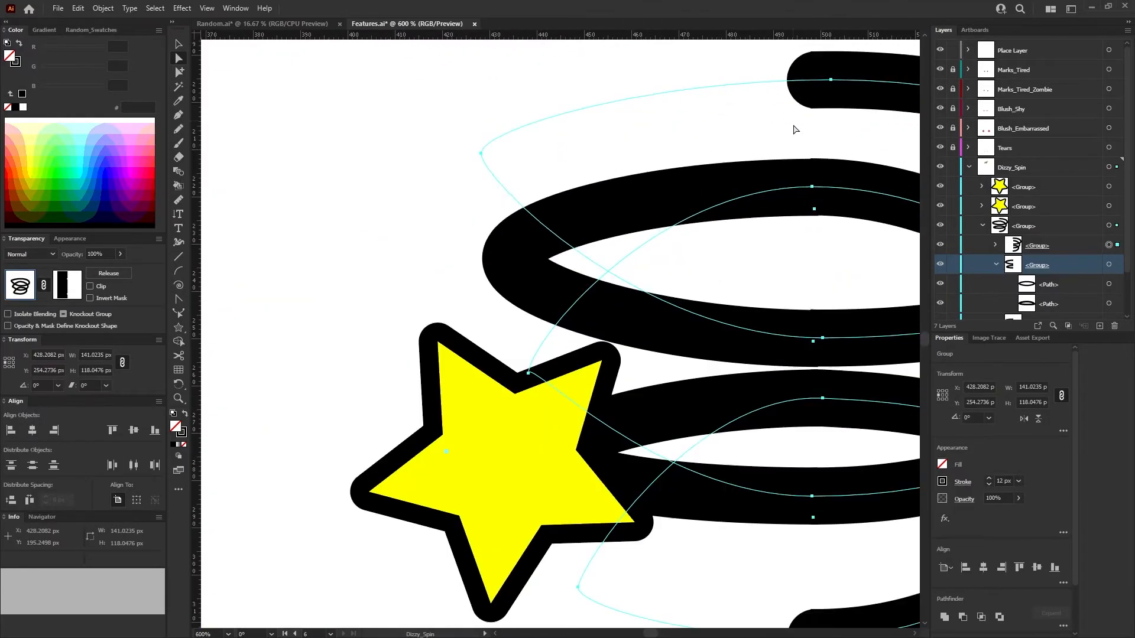
{"action": "left_click_drag", "start_coordinate": [787, 152], "coordinate": [790, 153]}
{"action": "scroll", "coordinate": [830, 78], "scroll_direction": "up", "scroll_amount": 4}
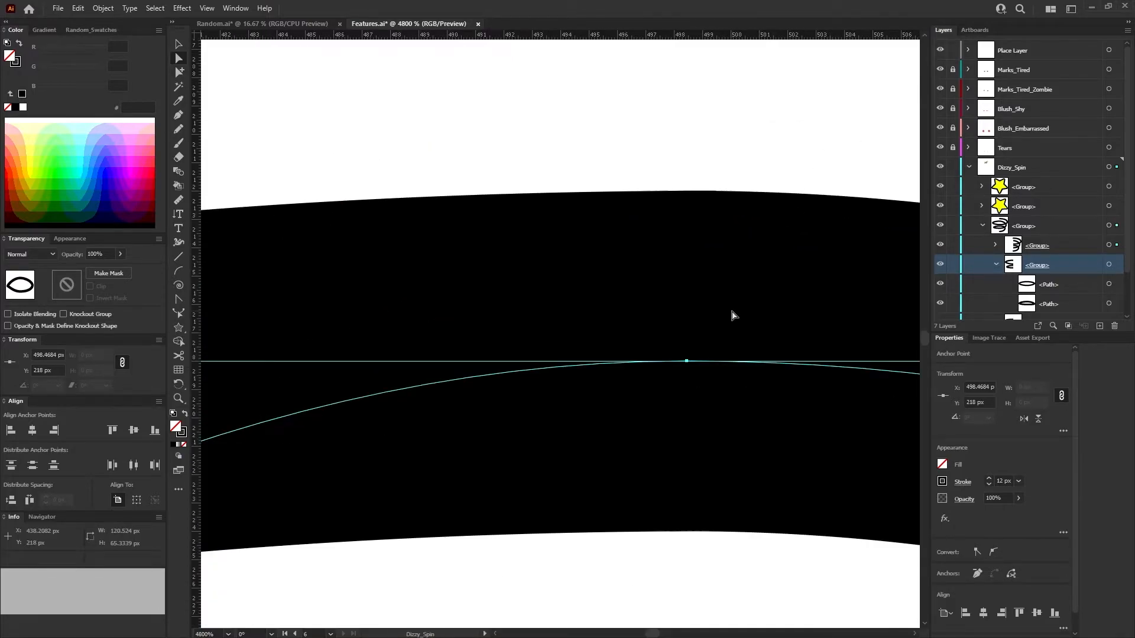
Move the lower subgroup's anchor at the bottom of the upper loop to X 500.25 px, Y 249.875 px, and deselect.
{"action": "scroll", "coordinate": [738, 520], "scroll_direction": "down", "scroll_amount": 4}
{"action": "left_click", "coordinate": [1109, 245]}
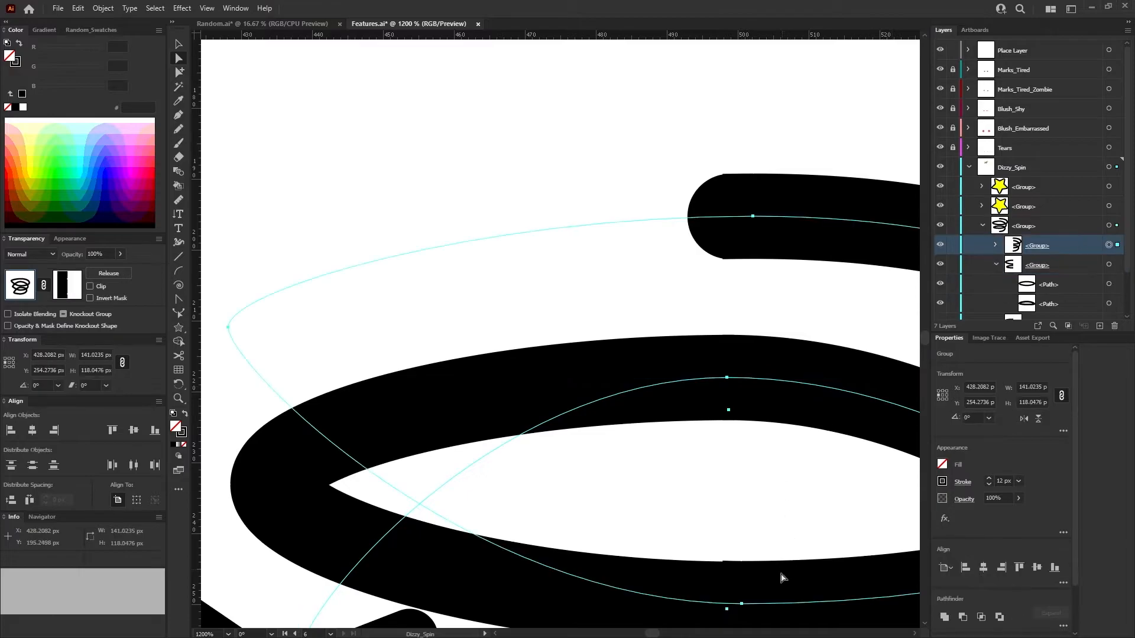
{"action": "scroll", "coordinate": [784, 570], "scroll_direction": "up", "scroll_amount": 2}
{"action": "scroll", "coordinate": [726, 569], "scroll_direction": "down", "scroll_amount": 3}
{"action": "scroll", "coordinate": [748, 430], "scroll_direction": "up", "scroll_amount": 2}
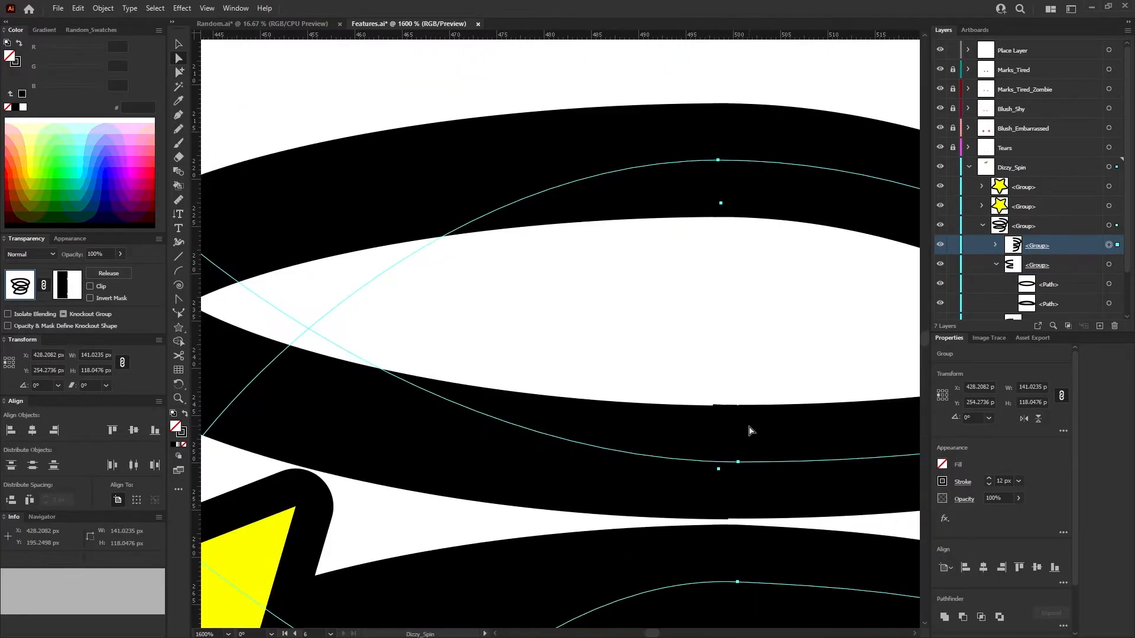
{"action": "key", "text": "ctrl+shift+a"}
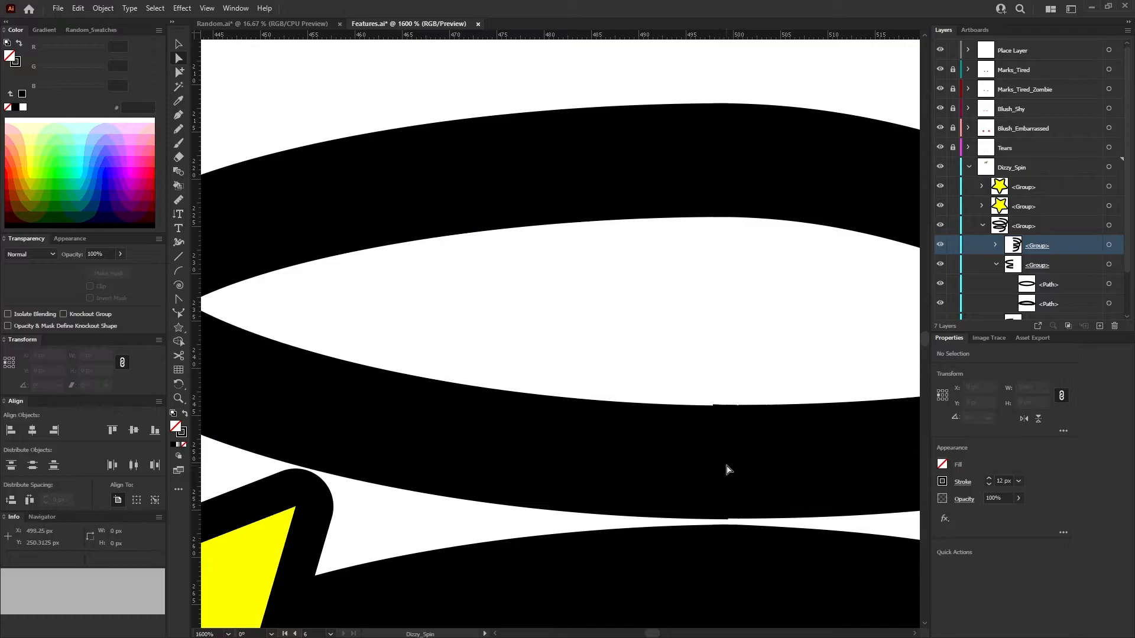
{"action": "left_click", "coordinate": [1110, 264]}
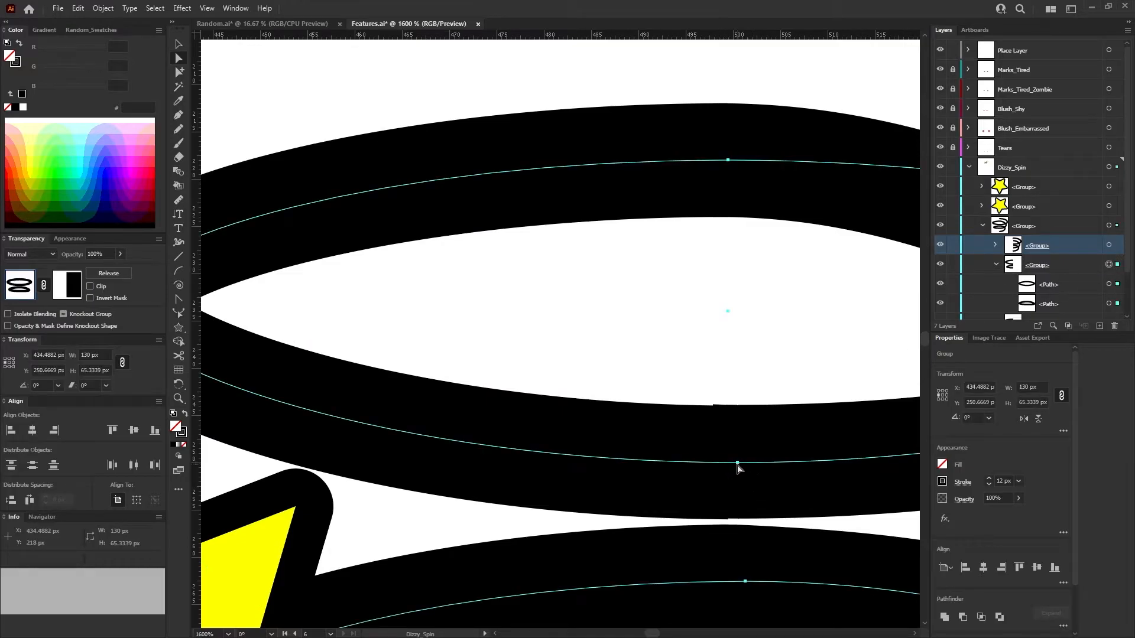
{"action": "left_click_drag", "start_coordinate": [738, 464], "coordinate": [735, 462]}
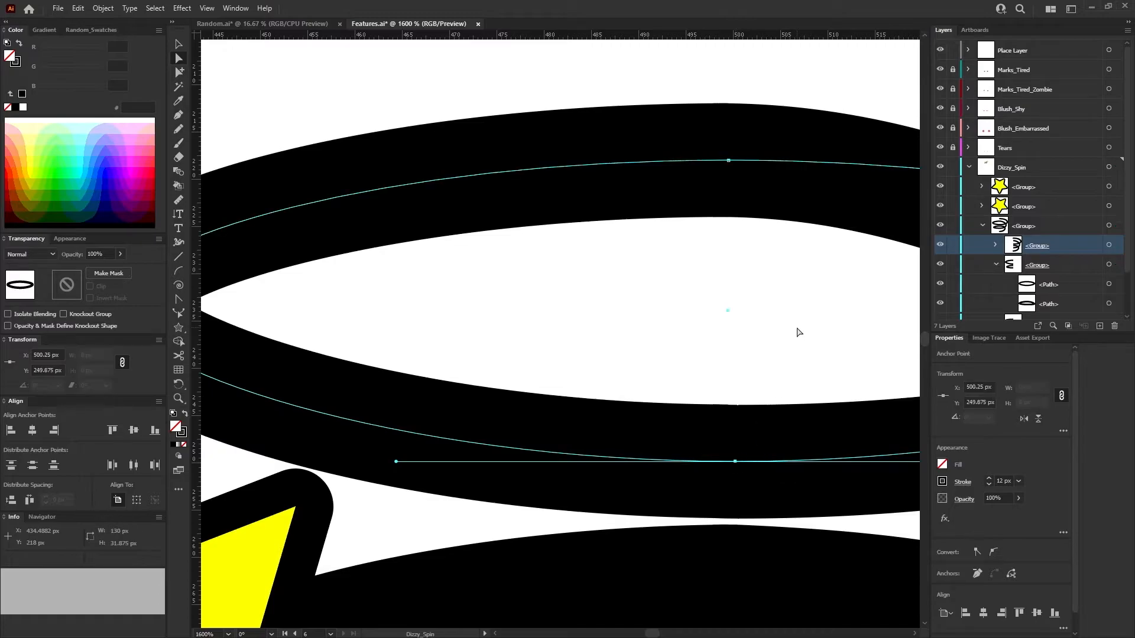
{"action": "left_click", "coordinate": [798, 331]}
Examine the spiral's seams up close and at full-artboard view on the Dizzy_Spin artboard.
{"action": "scroll", "coordinate": [798, 330], "scroll_direction": "down", "scroll_amount": 5}
{"action": "scroll", "coordinate": [780, 373], "scroll_direction": "up", "scroll_amount": 5}
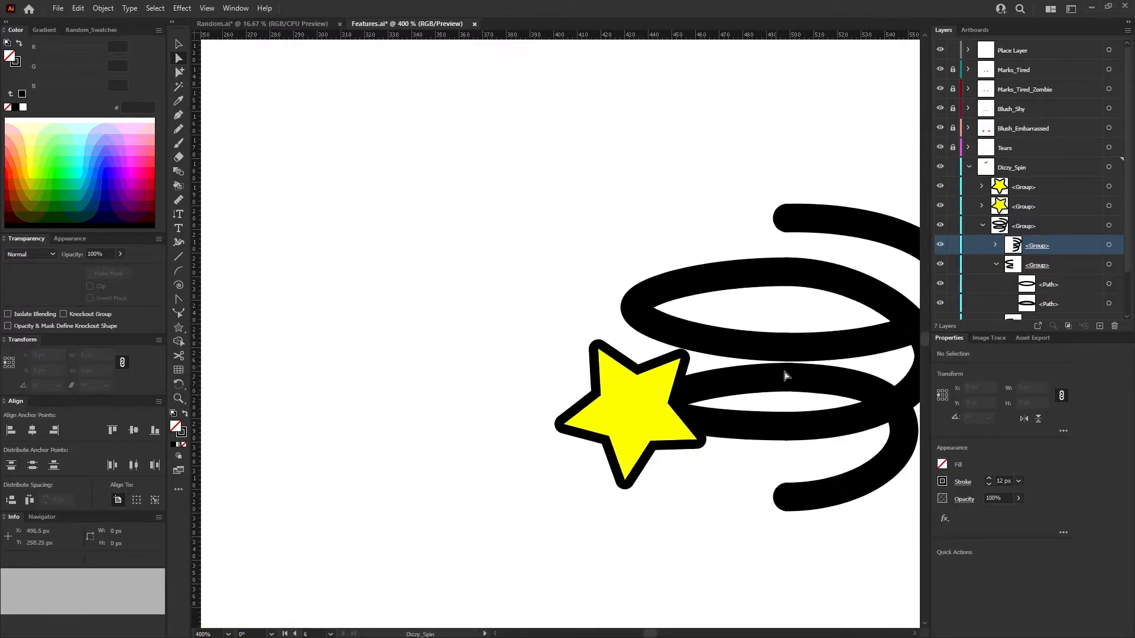
{"action": "scroll", "coordinate": [768, 343], "scroll_direction": "up", "scroll_amount": 2}
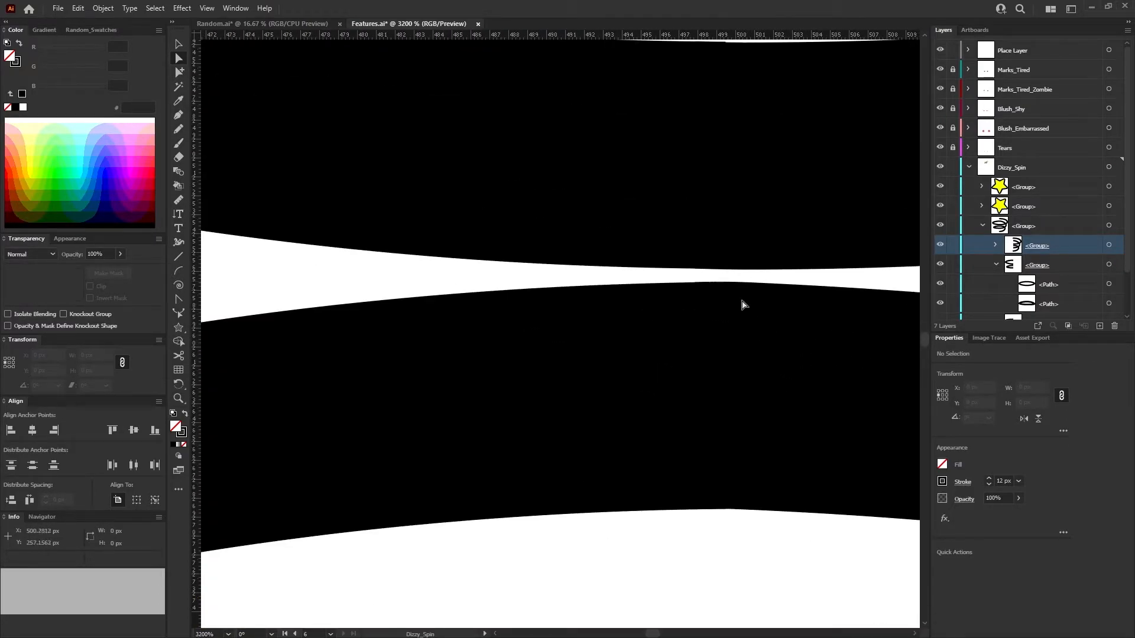
{"action": "scroll", "coordinate": [739, 294], "scroll_direction": "down", "scroll_amount": 5}
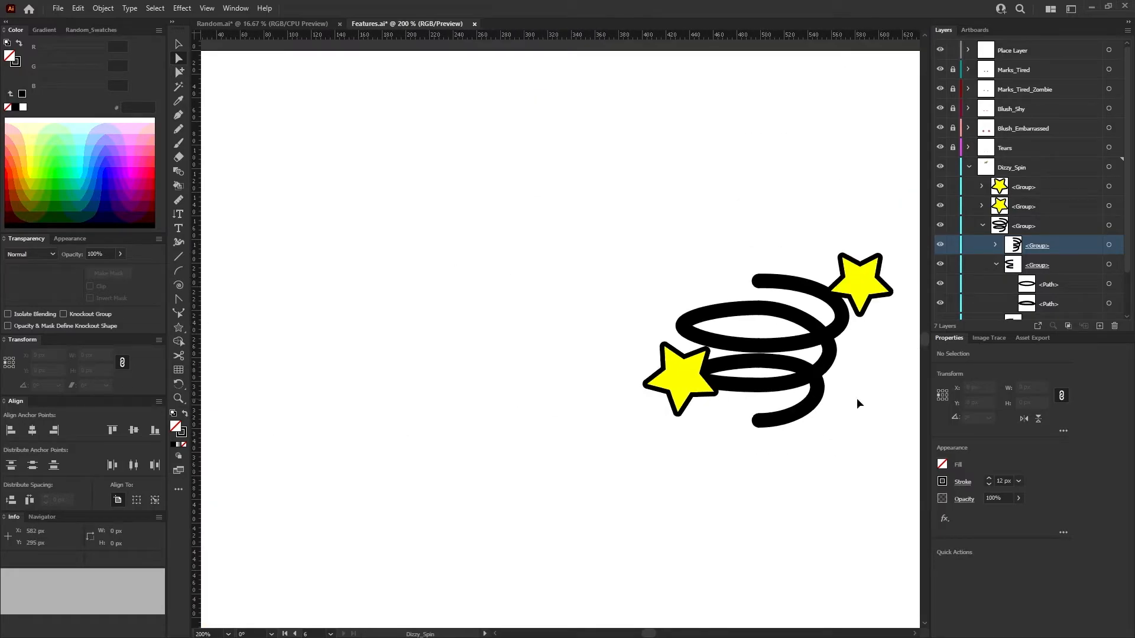
{"action": "scroll", "coordinate": [857, 400], "scroll_direction": "down", "scroll_amount": 5}
{"action": "left_click", "coordinate": [294, 633]}
{"action": "left_click", "coordinate": [343, 634]}
{"action": "left_click", "coordinate": [178, 45]}
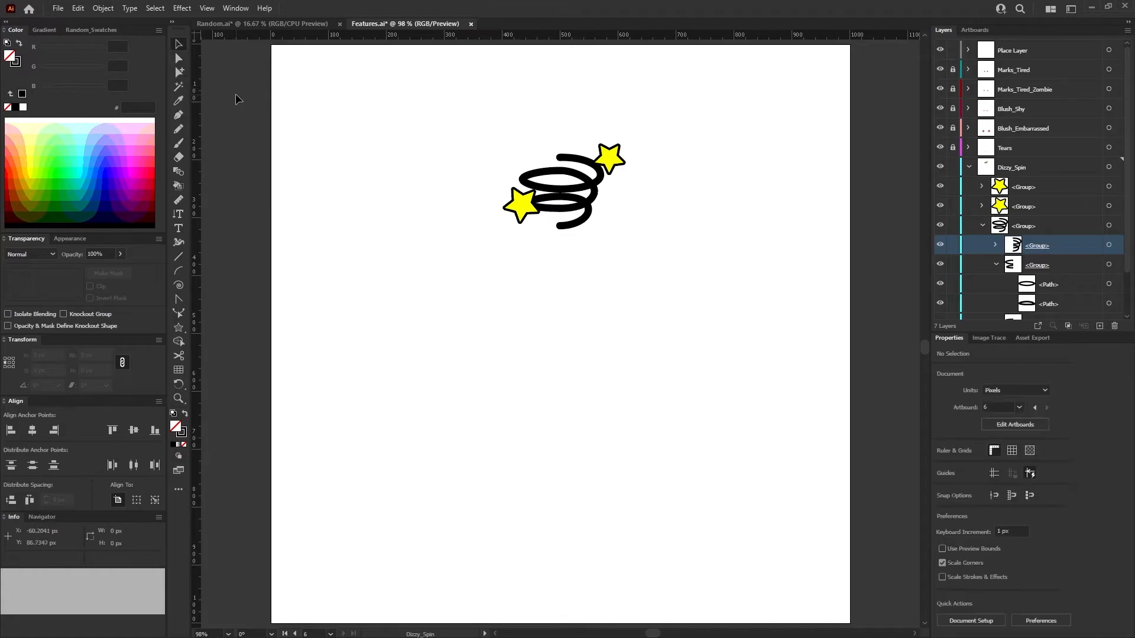
Save Features.ai with its existing artboard files replaced, and update the modified links in Random.ai.
{"action": "key", "text": "ctrl+s"}
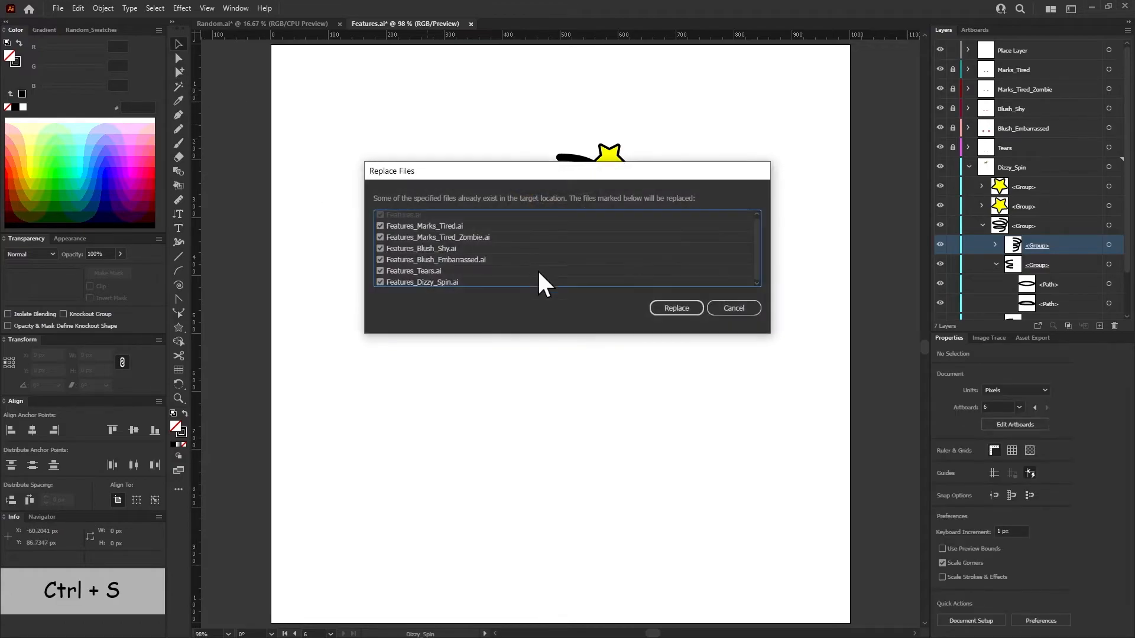
{"action": "left_click", "coordinate": [661, 308]}
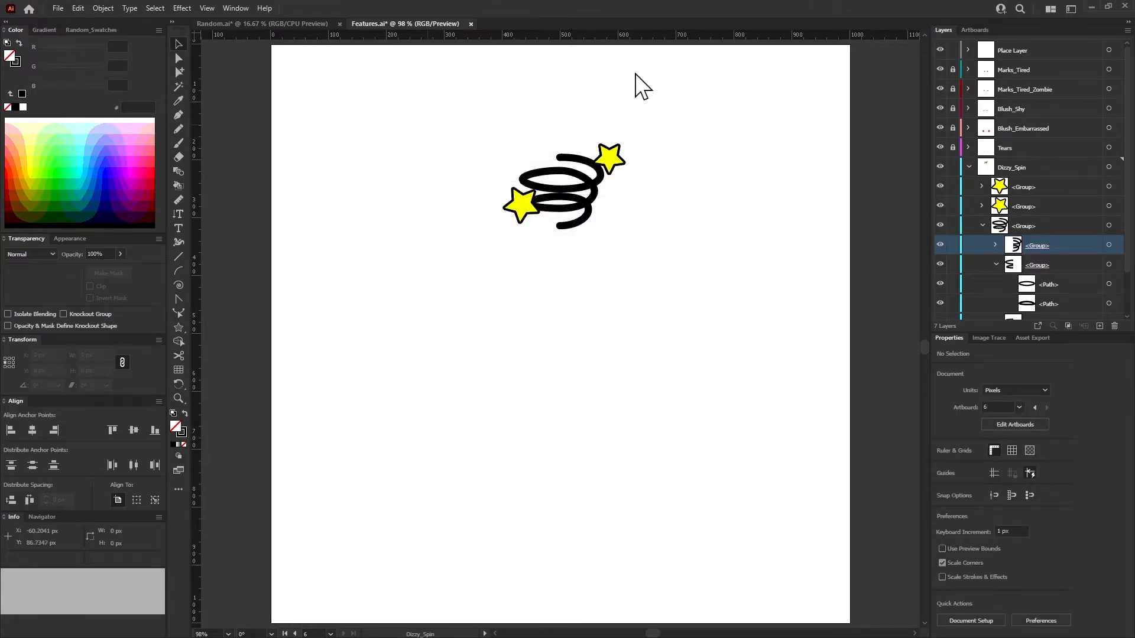
{"action": "left_click", "coordinate": [296, 23]}
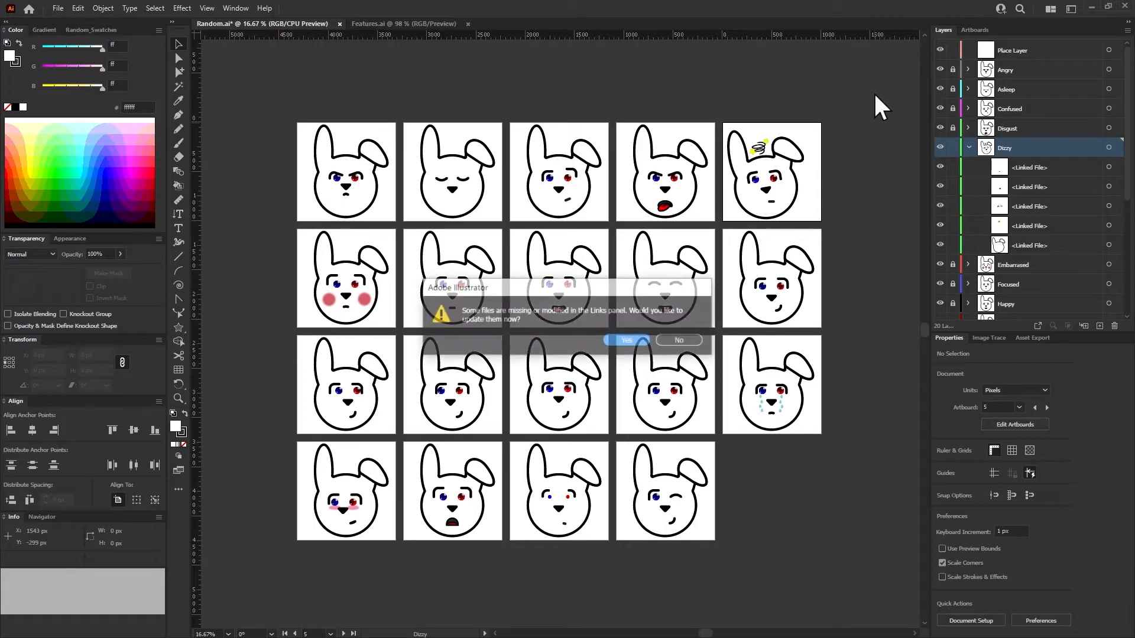
{"action": "left_click", "coordinate": [612, 340]}
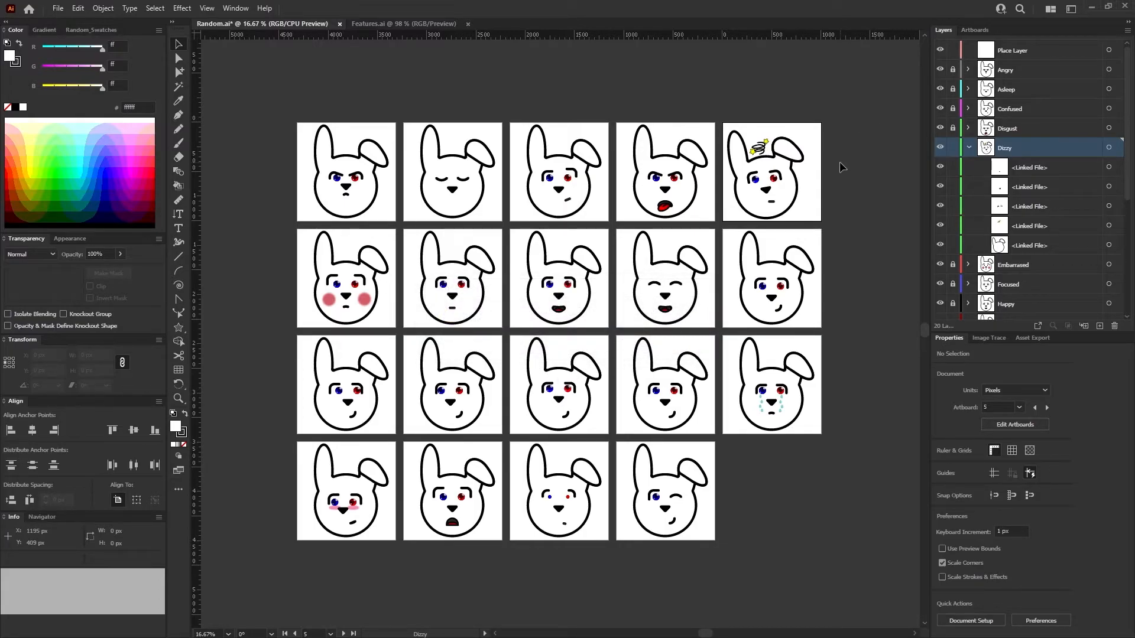
Review the updated spiral on the Dizzy artboard up close and within the full expression grid, and save Random.ai.
{"action": "scroll", "coordinate": [839, 161], "scroll_direction": "up", "scroll_amount": 3}
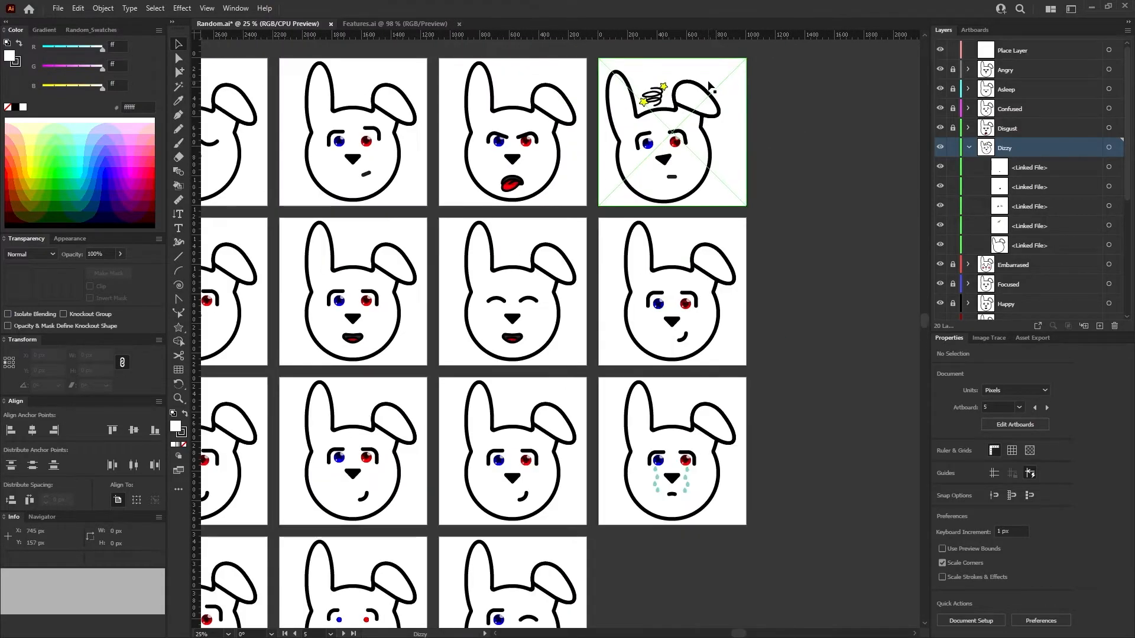
{"action": "scroll", "coordinate": [680, 50], "scroll_direction": "up", "scroll_amount": 4}
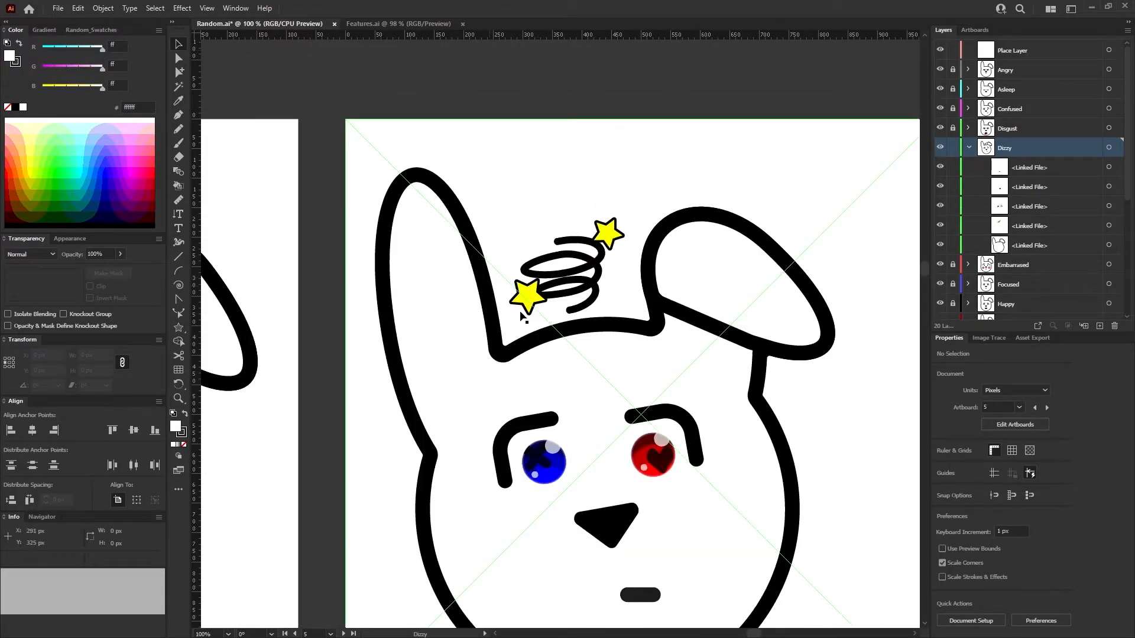
{"action": "scroll", "coordinate": [627, 242], "scroll_direction": "down", "scroll_amount": 2}
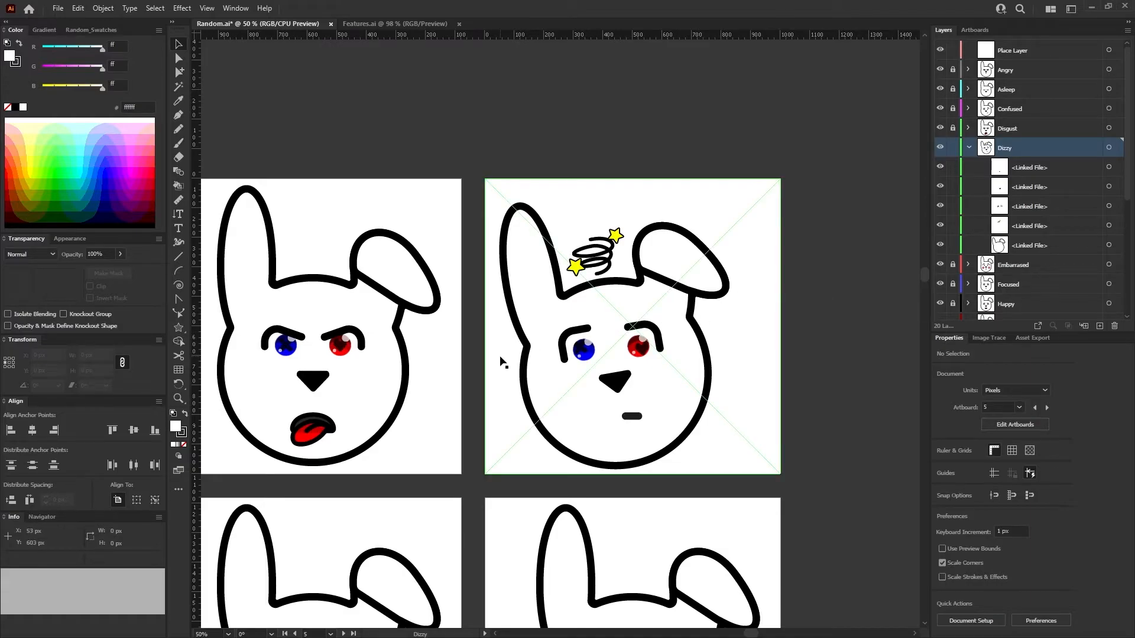
{"action": "scroll", "coordinate": [881, 384], "scroll_direction": "down", "scroll_amount": 4}
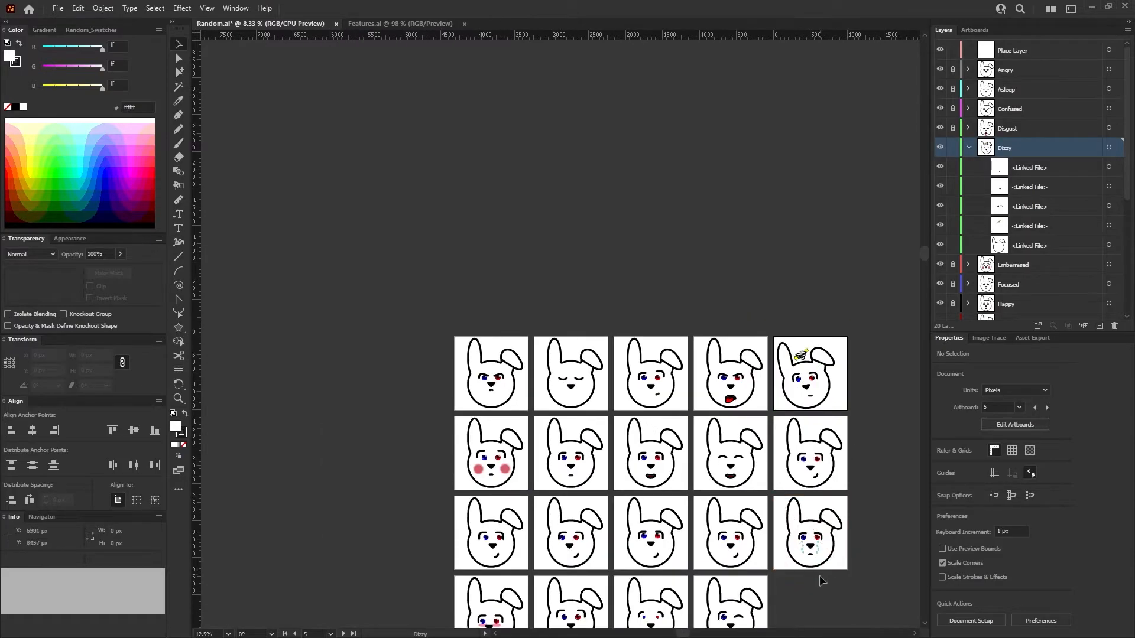
{"action": "scroll", "coordinate": [820, 577], "scroll_direction": "down", "scroll_amount": 2}
{"action": "scroll", "coordinate": [517, 355], "scroll_direction": "up", "scroll_amount": 2}
{"action": "scroll", "coordinate": [499, 276], "scroll_direction": "up", "scroll_amount": 1}
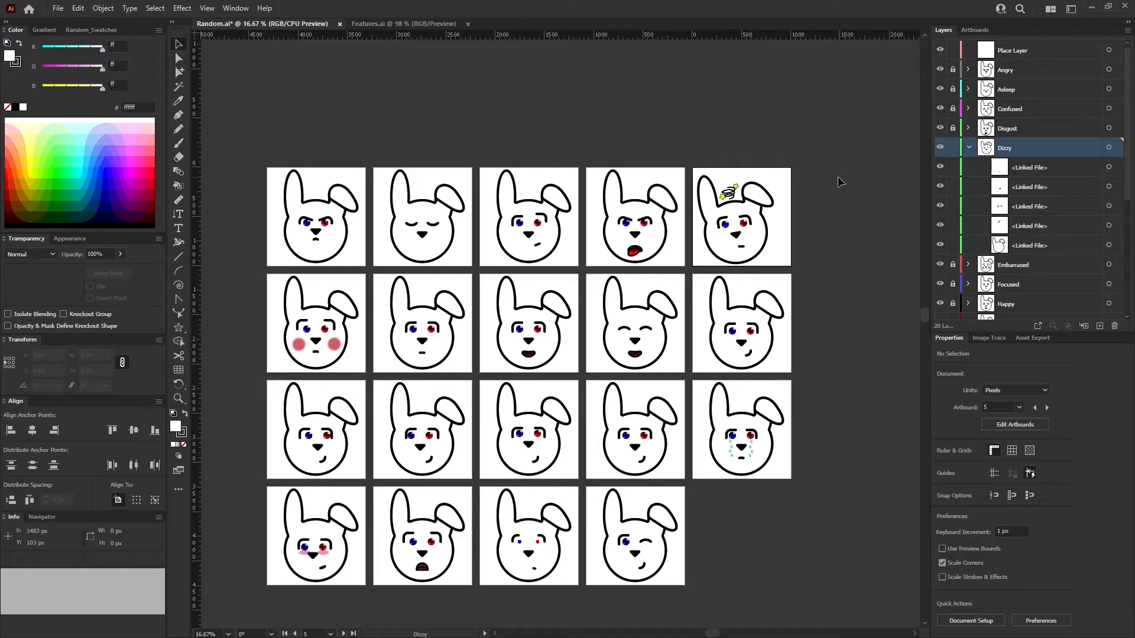
{"action": "key", "text": "ctrl+s"}
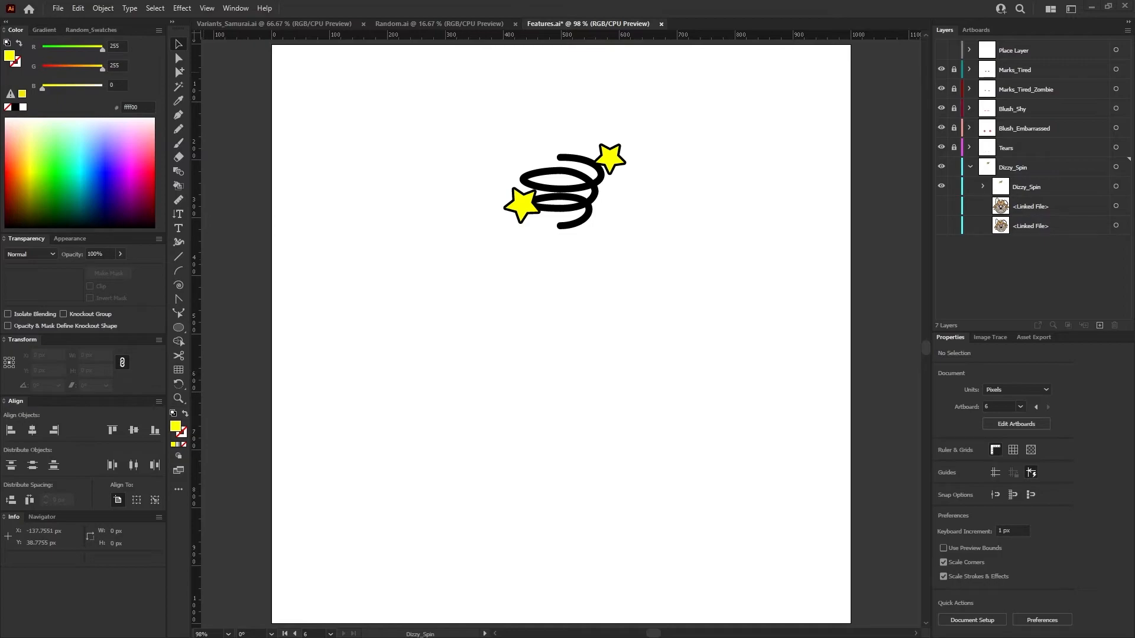
Compare Random.ai and Variants_Samurai.ai with the Dizzy_Spin artboard in Features.ai, showing the upright linked samurai image behind the spiral.
{"action": "left_click", "coordinate": [427, 24]}
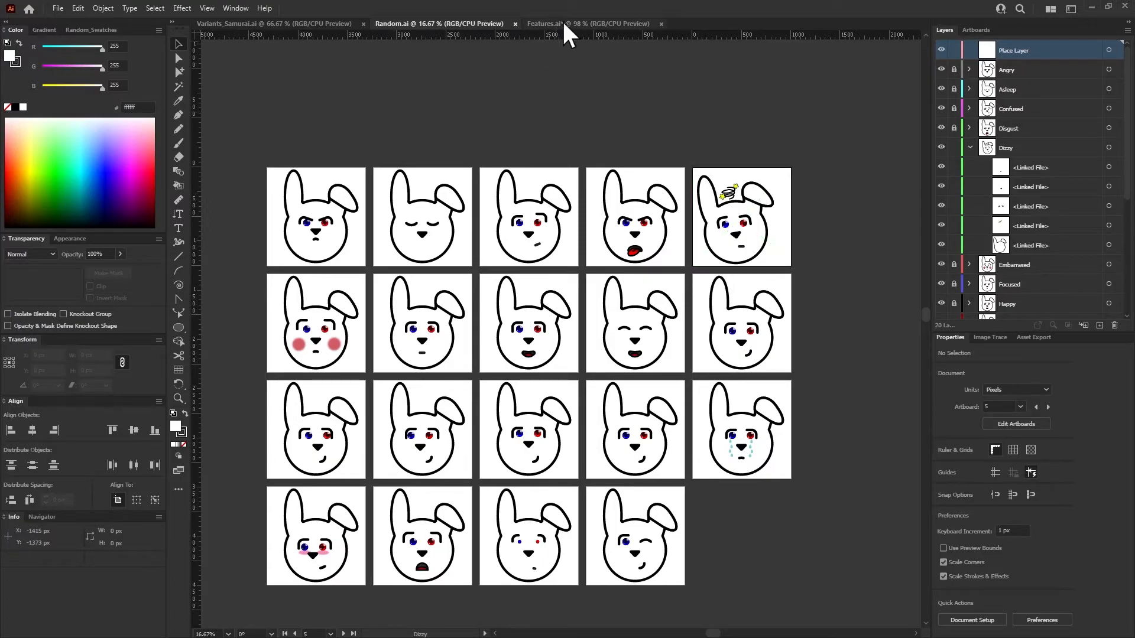
{"action": "left_click", "coordinate": [226, 24]}
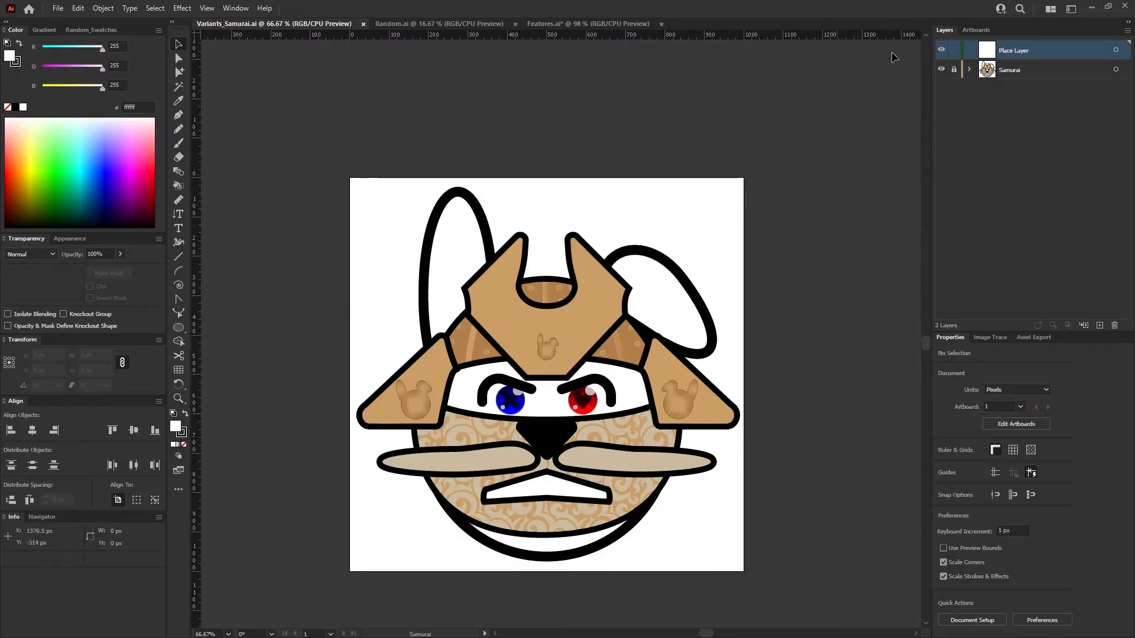
{"action": "left_click", "coordinate": [608, 24]}
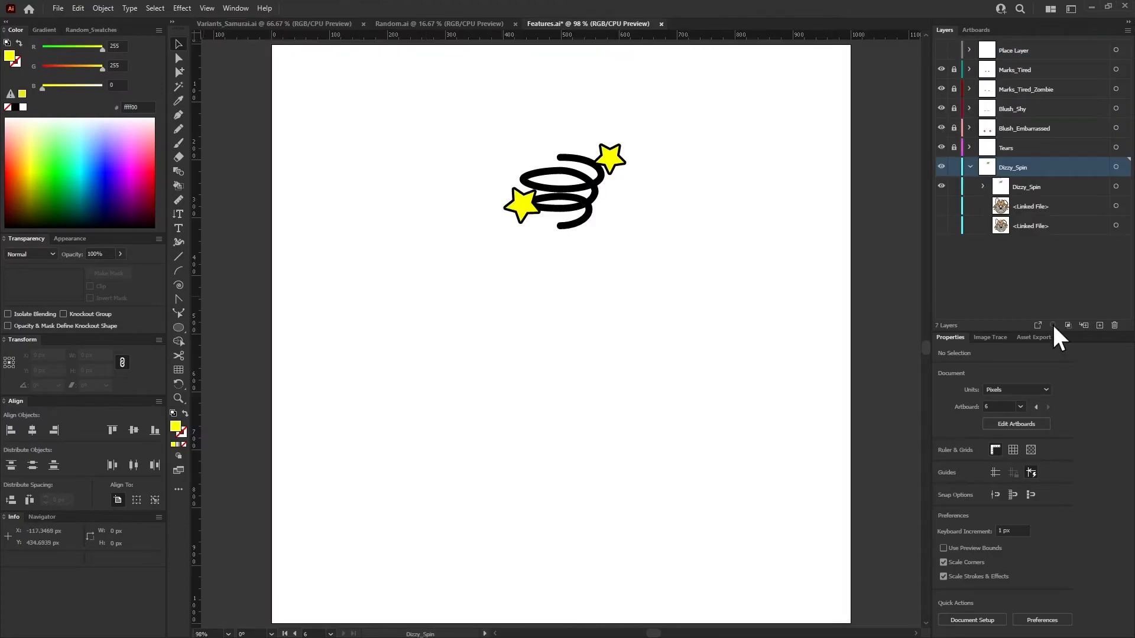
{"action": "left_click", "coordinate": [941, 206]}
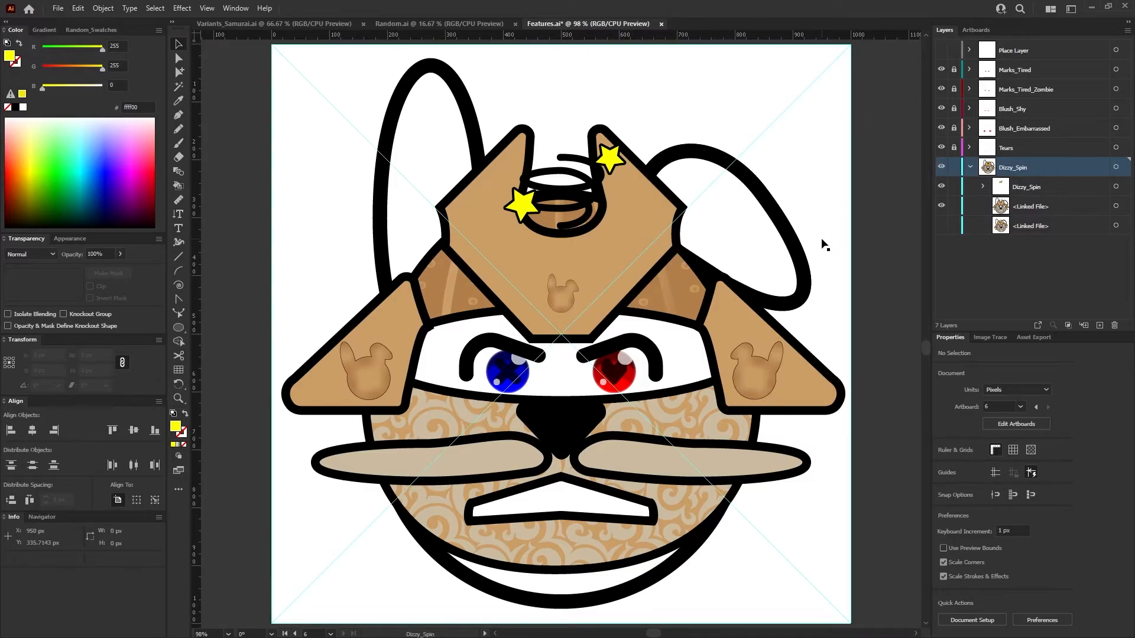
{"action": "left_click", "coordinate": [415, 28]}
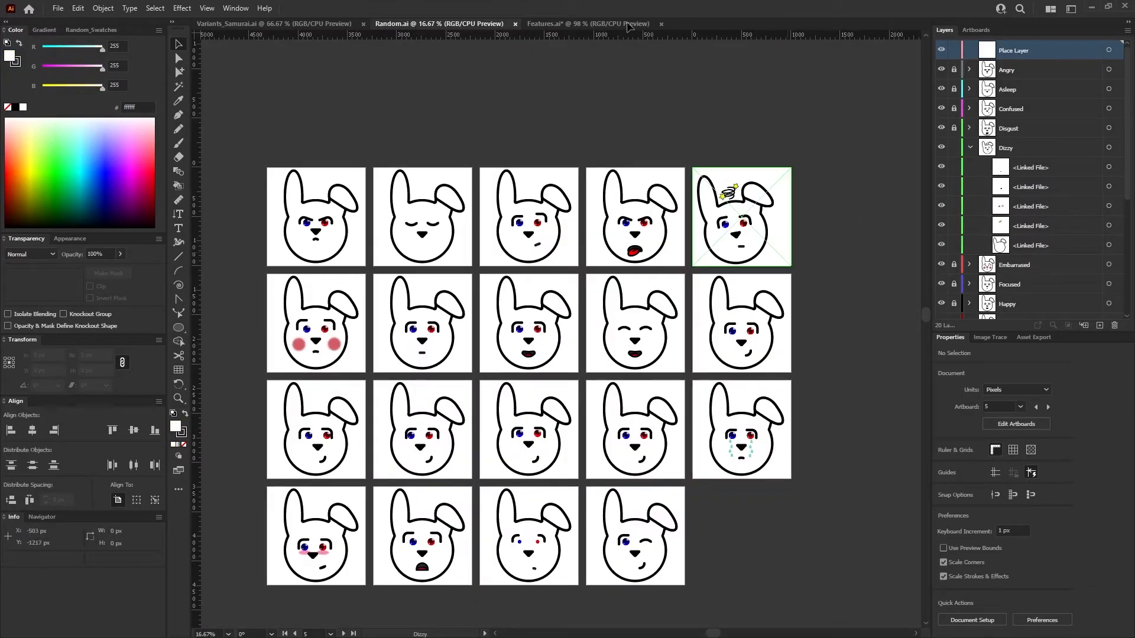
{"action": "left_click", "coordinate": [544, 26]}
Compare the tilted and upright linked samurai images with and without the Dizzy_Spin sublayer, leaving only the spiral artwork shown.
{"action": "left_click", "coordinate": [941, 206]}
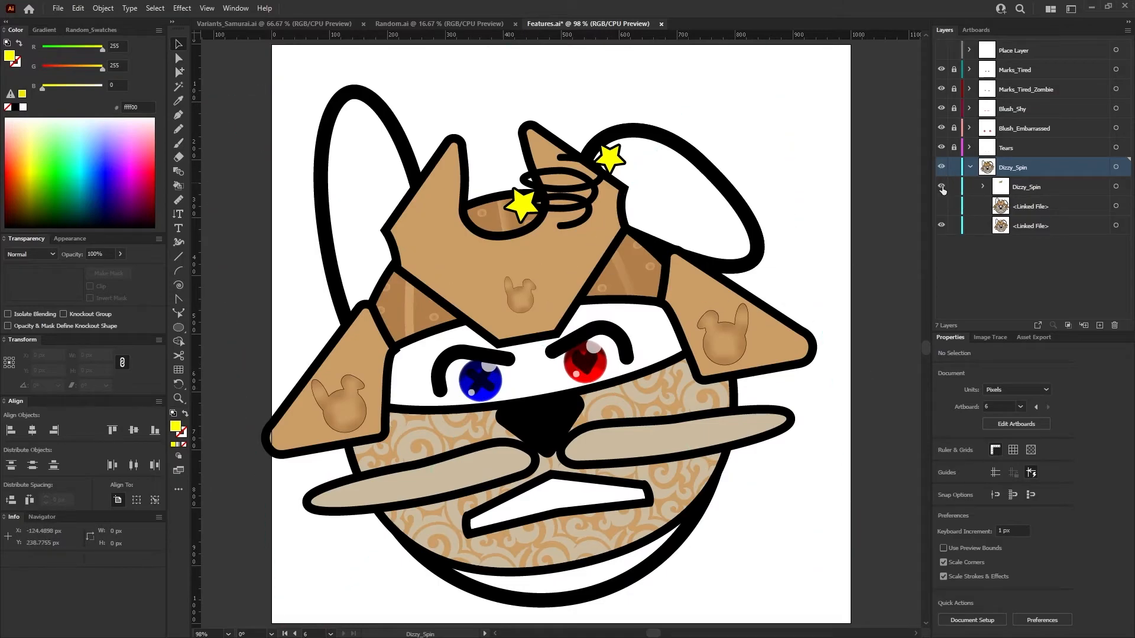
{"action": "left_click", "coordinate": [941, 187]}
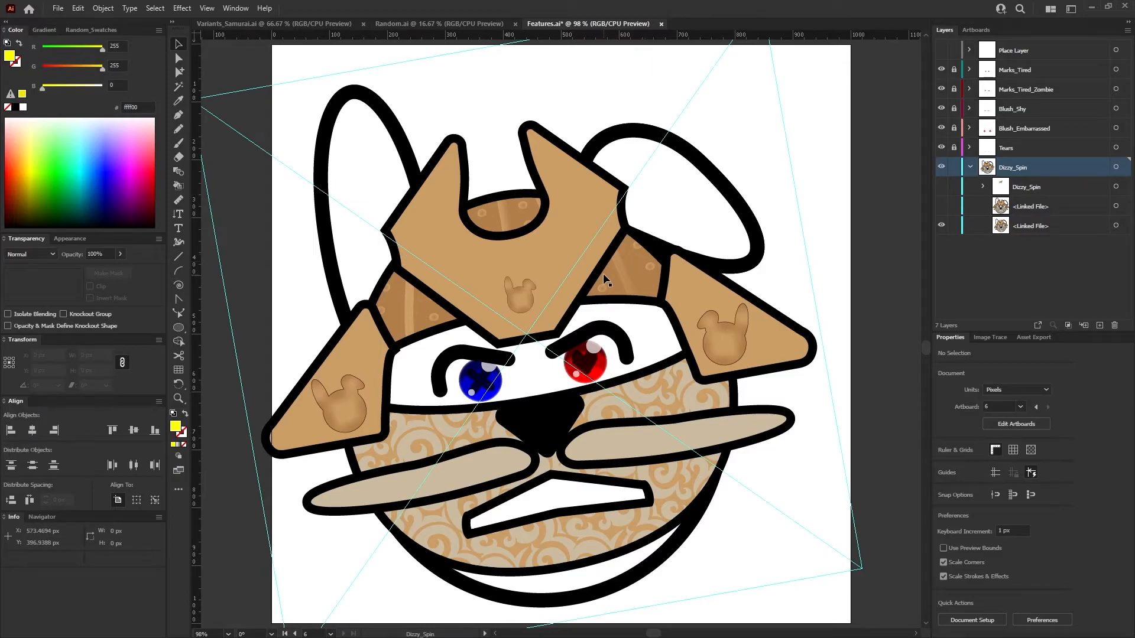
{"action": "left_click", "coordinate": [941, 225]}
{"action": "left_click", "coordinate": [957, 188]}
{"action": "left_click", "coordinate": [940, 205]}
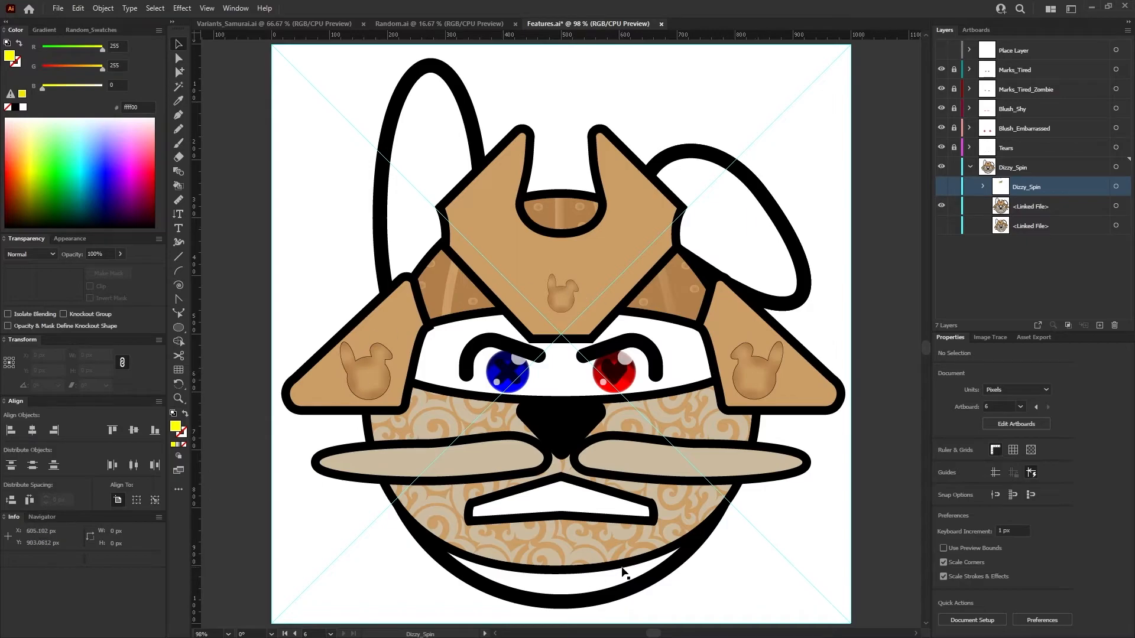
{"action": "left_click", "coordinate": [941, 186]}
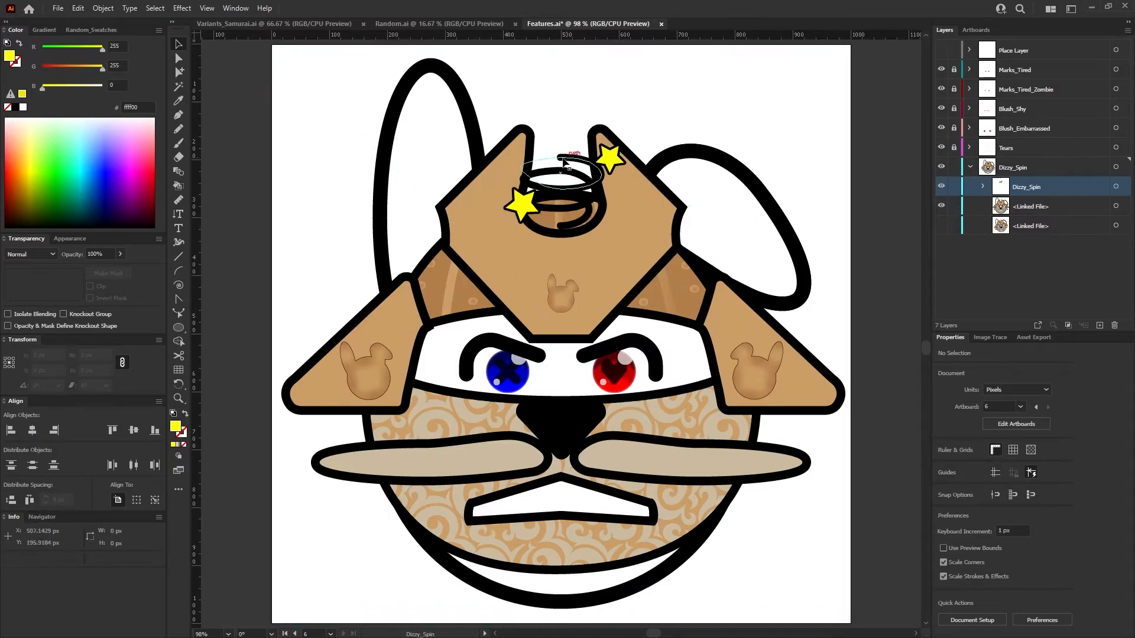
{"action": "left_click_drag", "start_coordinate": [941, 205], "coordinate": [941, 225]}
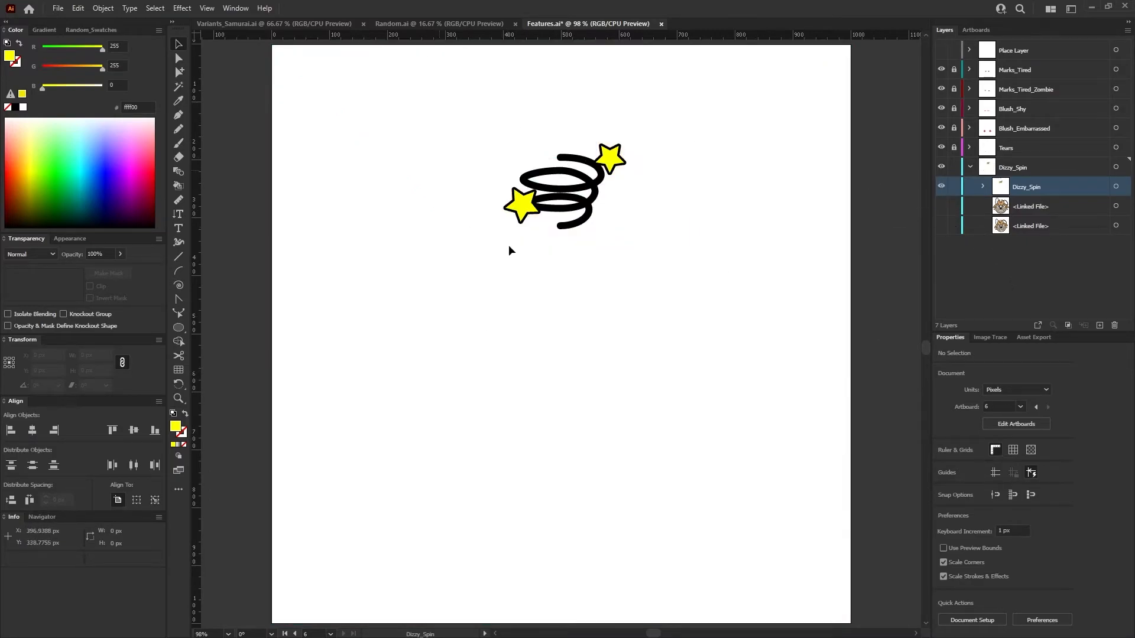
Check the spiral against the linked head outline in Place Layer, hiding the outline and locking the layer when done.
{"action": "left_click", "coordinate": [969, 49]}
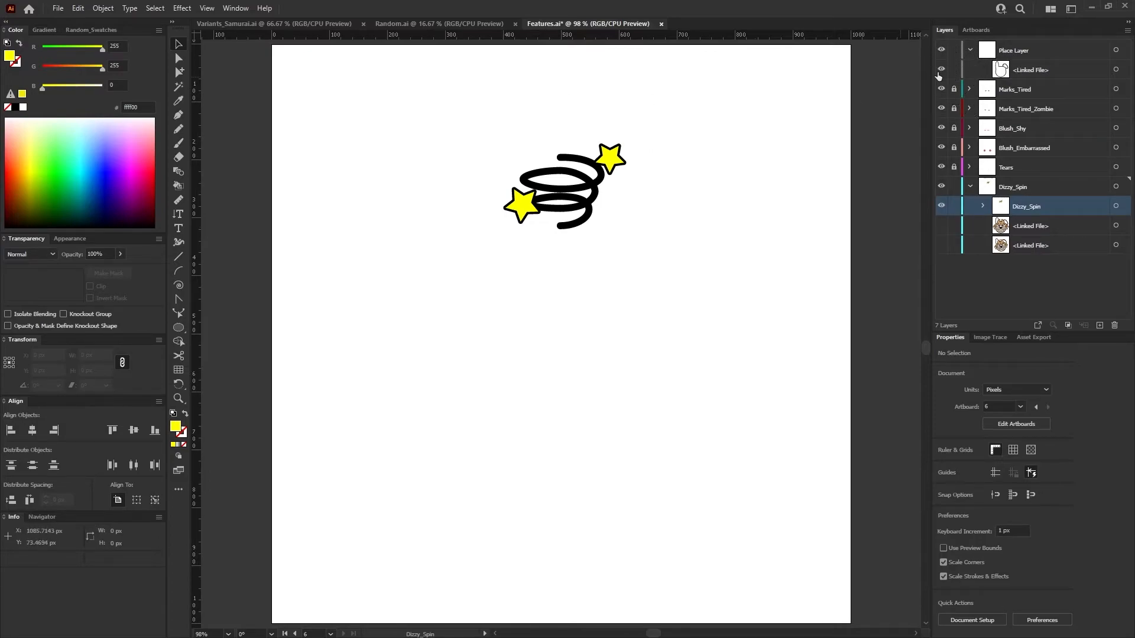
{"action": "left_click", "coordinate": [941, 69]}
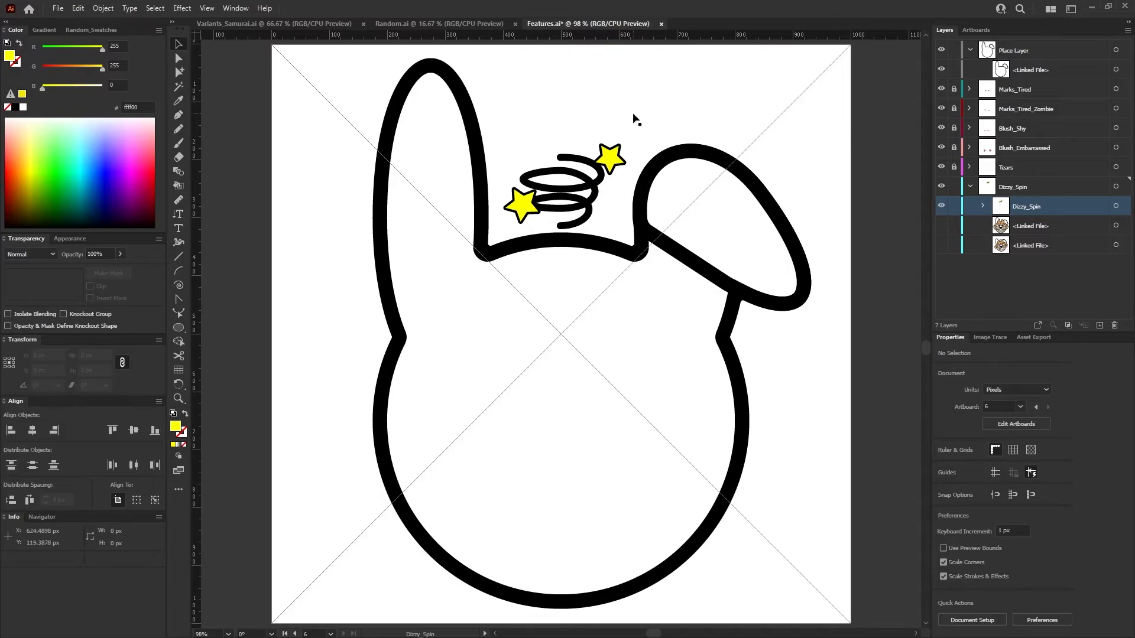
{"action": "left_click", "coordinate": [982, 206]}
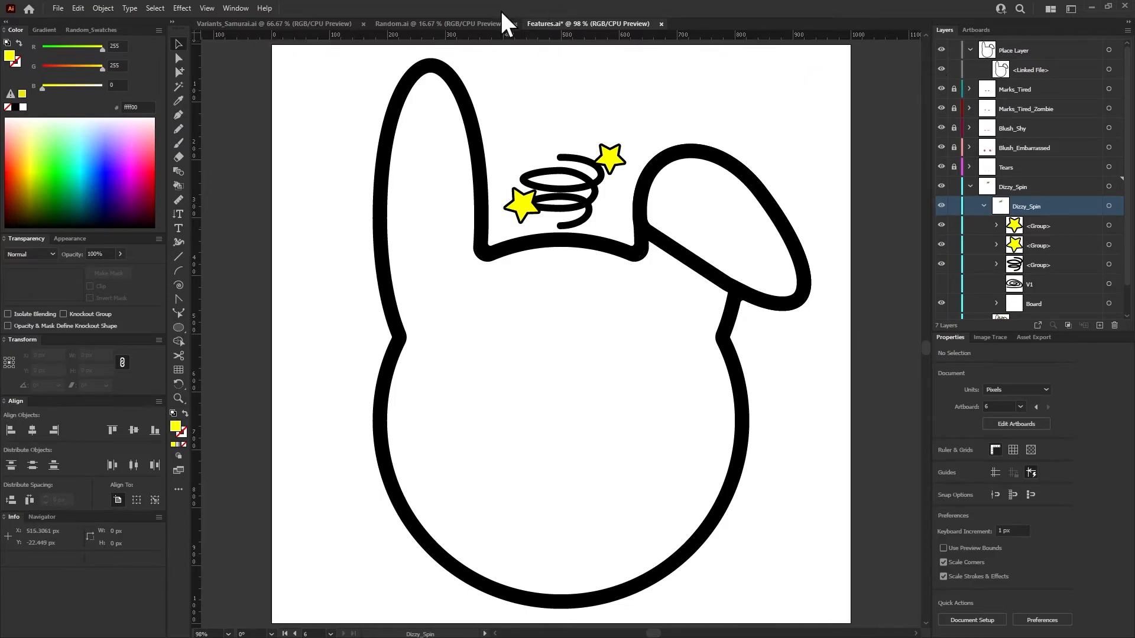
{"action": "left_click", "coordinate": [942, 70]}
{"action": "left_click", "coordinate": [970, 50]}
{"action": "left_click", "coordinate": [954, 50]}
Show and lock the upright linked samurai image, and hide the Dizzy_Spin sublayer.
{"action": "scroll", "coordinate": [972, 271], "scroll_direction": "down", "scroll_amount": 1}
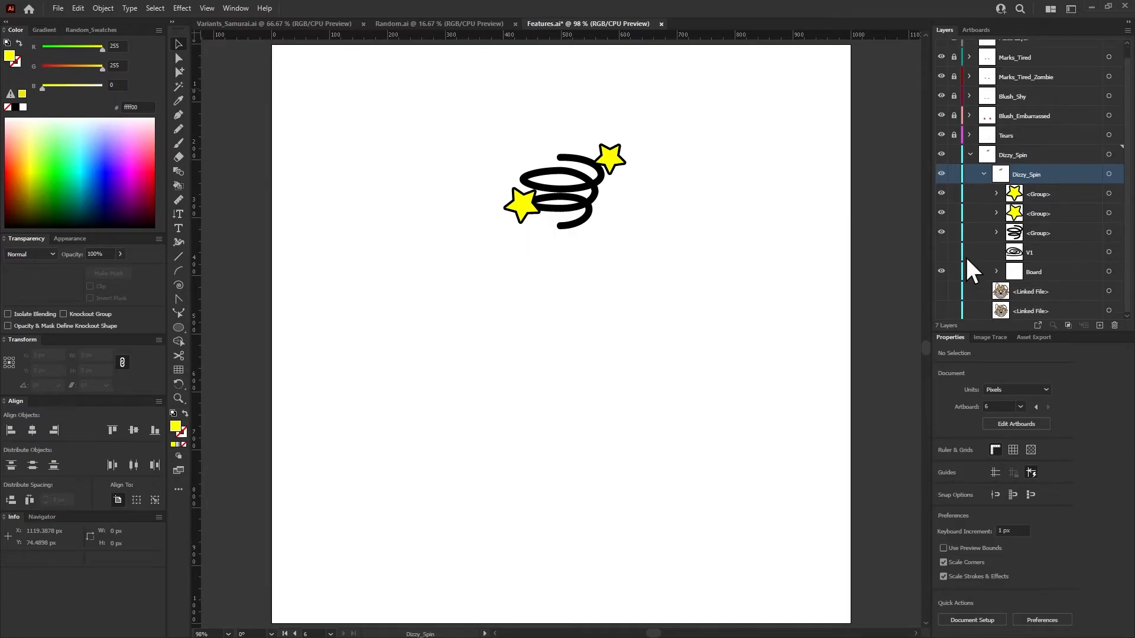
{"action": "left_click", "coordinate": [942, 291]}
{"action": "left_click", "coordinate": [954, 292]}
{"action": "left_click", "coordinate": [1031, 291]}
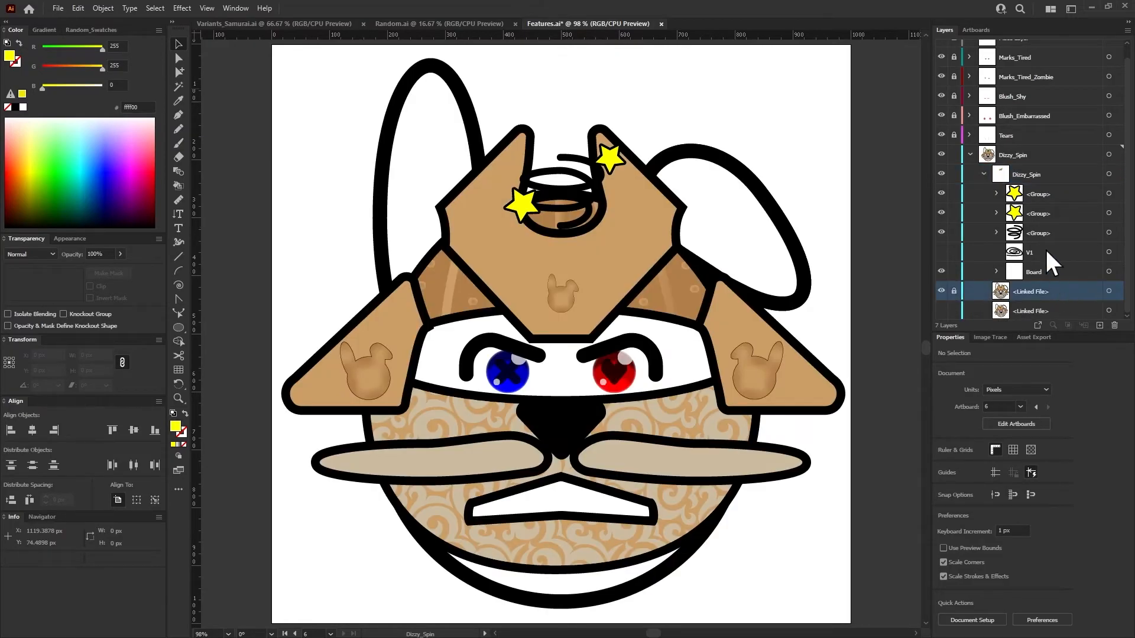
{"action": "left_click", "coordinate": [984, 175]}
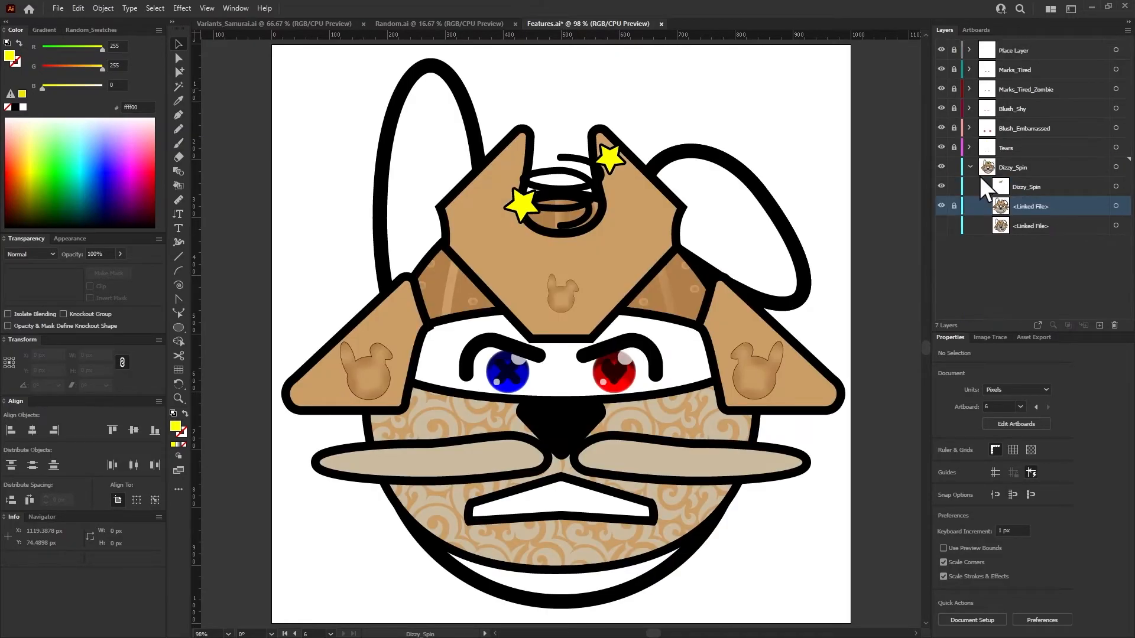
{"action": "left_click", "coordinate": [942, 187]}
Draw a wide ellipse about 902 by 331 px across the samurai's face, above the Dizzy_Spin sublayer.
{"action": "left_click", "coordinate": [1079, 187]}
{"action": "left_click", "coordinate": [1081, 168]}
{"action": "left_click", "coordinate": [1093, 186]}
{"action": "left_click", "coordinate": [178, 328]}
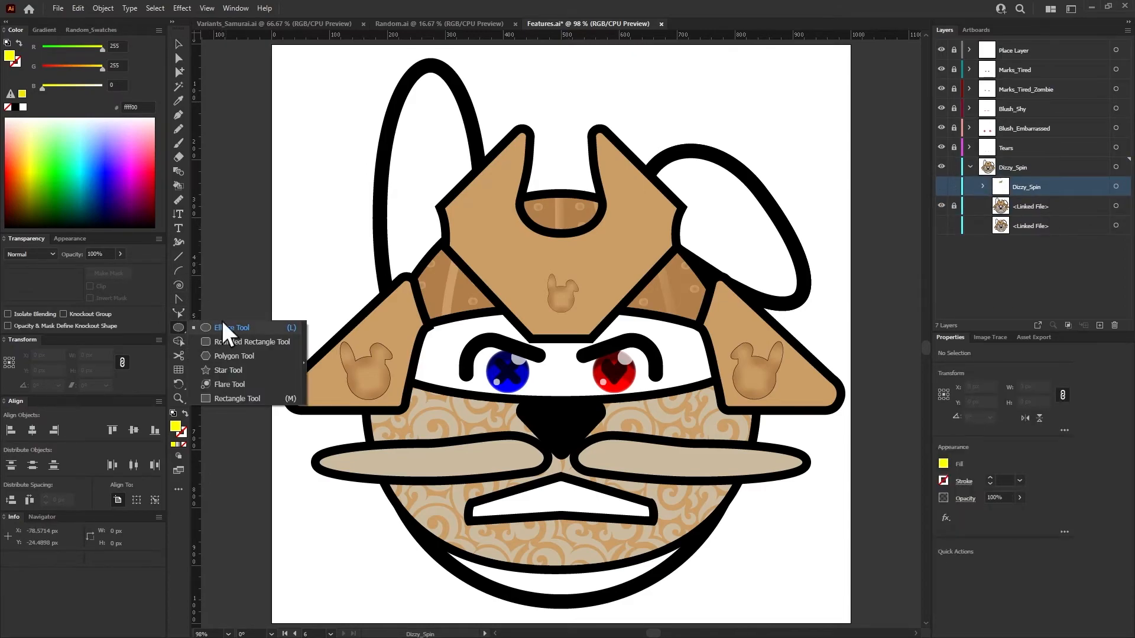
{"action": "mouse_move", "coordinate": [302, 307]}
{"action": "left_mouse_down"}
{"action": "mouse_move", "coordinate": [869, 446]}
{"action": "mouse_move", "coordinate": [825, 498]}
{"action": "left_mouse_up"}
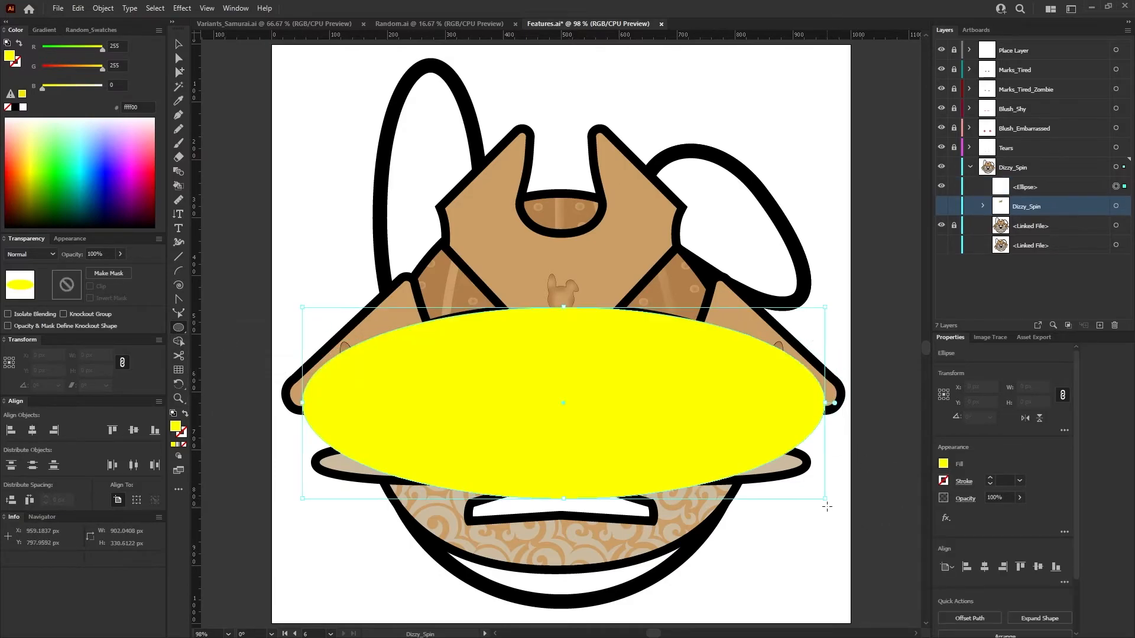
Give the ellipse a black stroke 20 px wide.
{"action": "left_click", "coordinate": [943, 480]}
{"action": "left_click", "coordinate": [839, 522]}
{"action": "left_click", "coordinate": [993, 481]}
{"action": "left_click", "coordinate": [996, 480]}
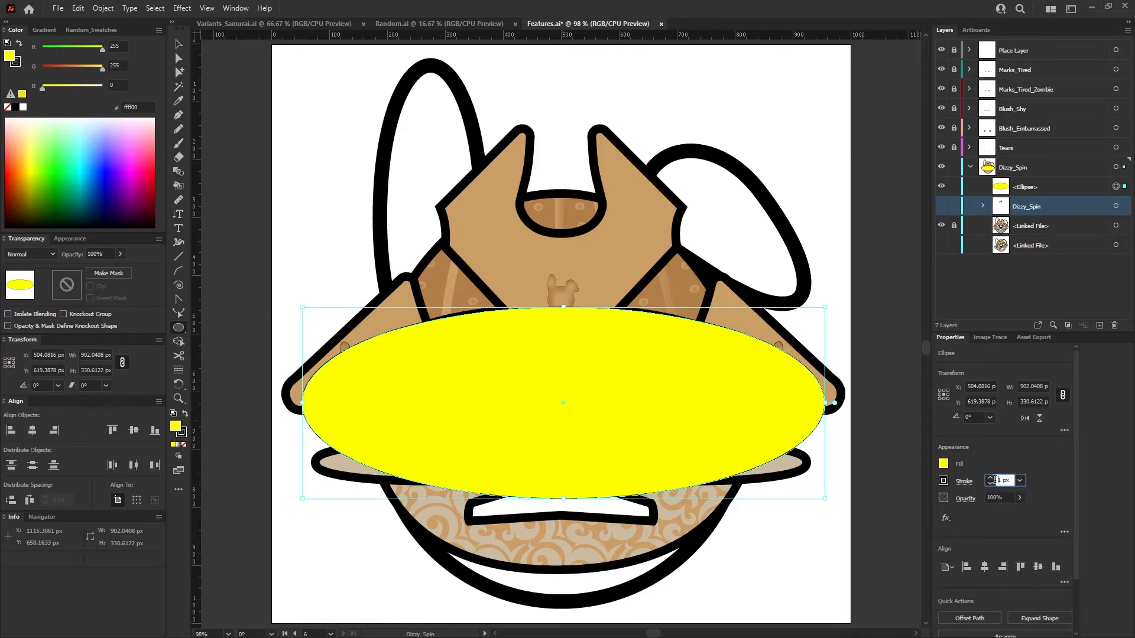
{"action": "type", "text": "20"}
{"action": "key", "text": "Return"}
{"action": "left_click", "coordinate": [982, 206]}
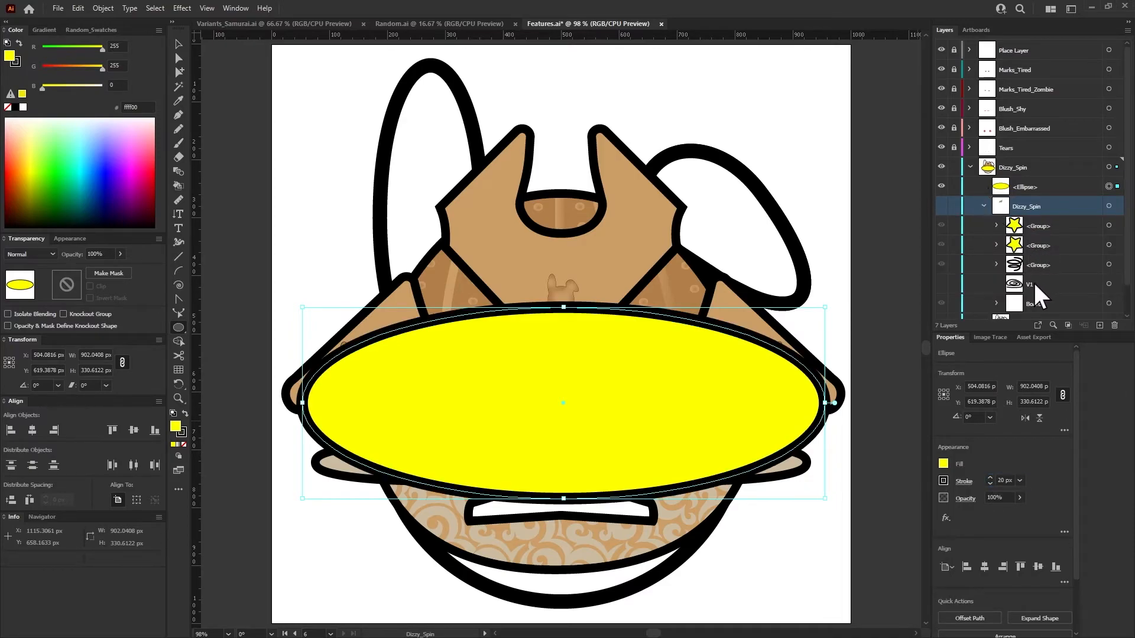
{"action": "left_click", "coordinate": [1118, 304]}
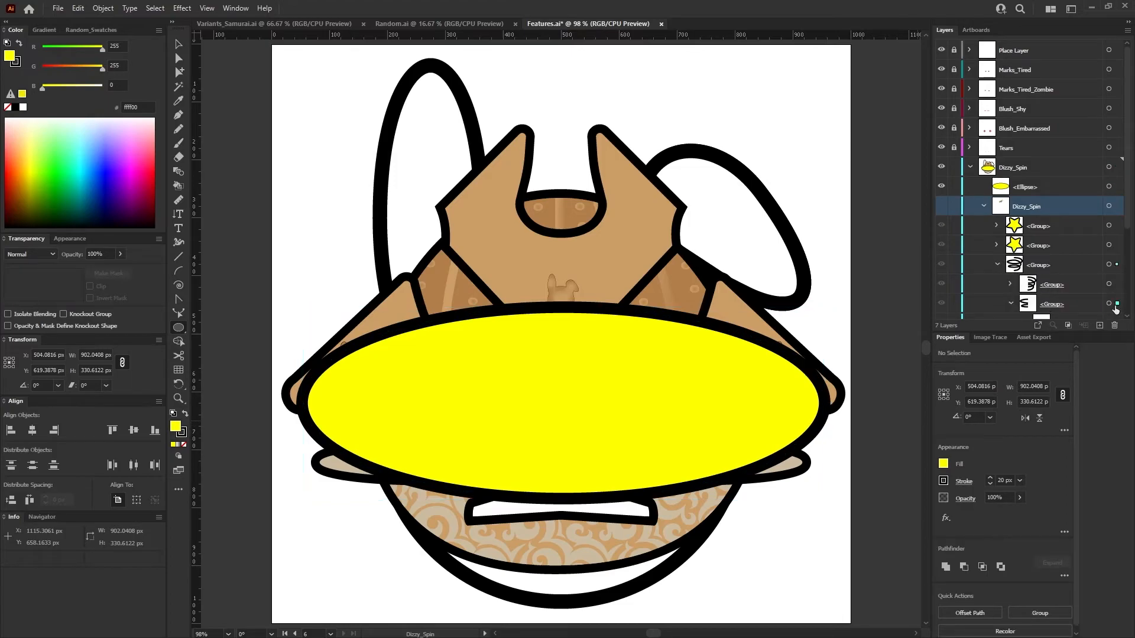
{"action": "left_click", "coordinate": [1082, 297]}
{"action": "left_click", "coordinate": [982, 205]}
Reselect the yellow ellipse and set its fill to None.
{"action": "left_click", "coordinate": [1117, 187]}
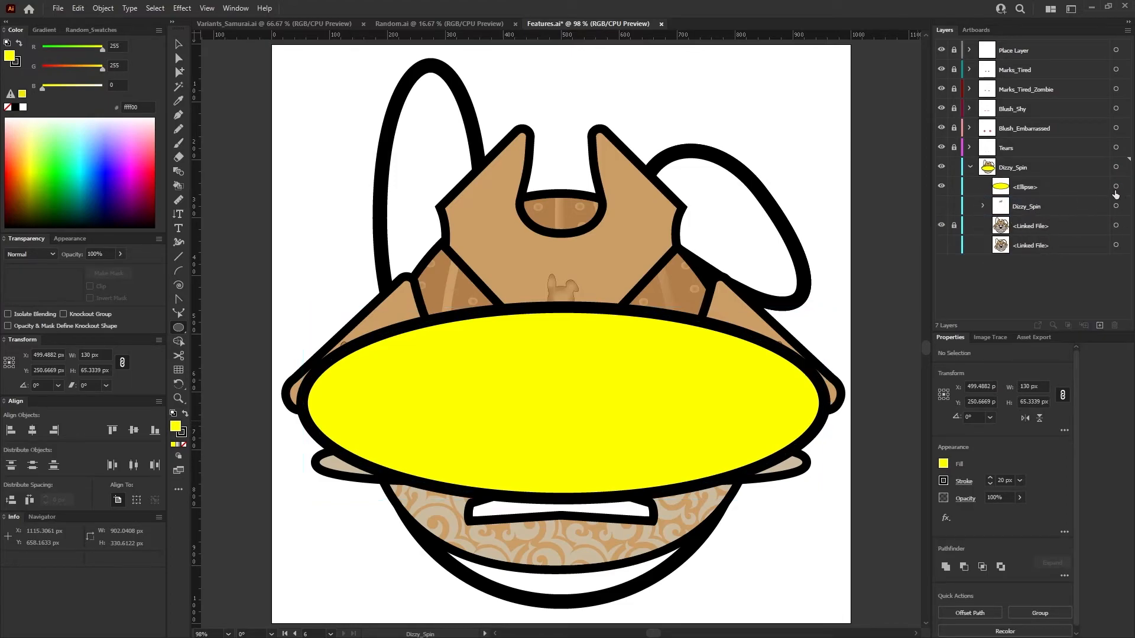
{"action": "left_click", "coordinate": [942, 464]}
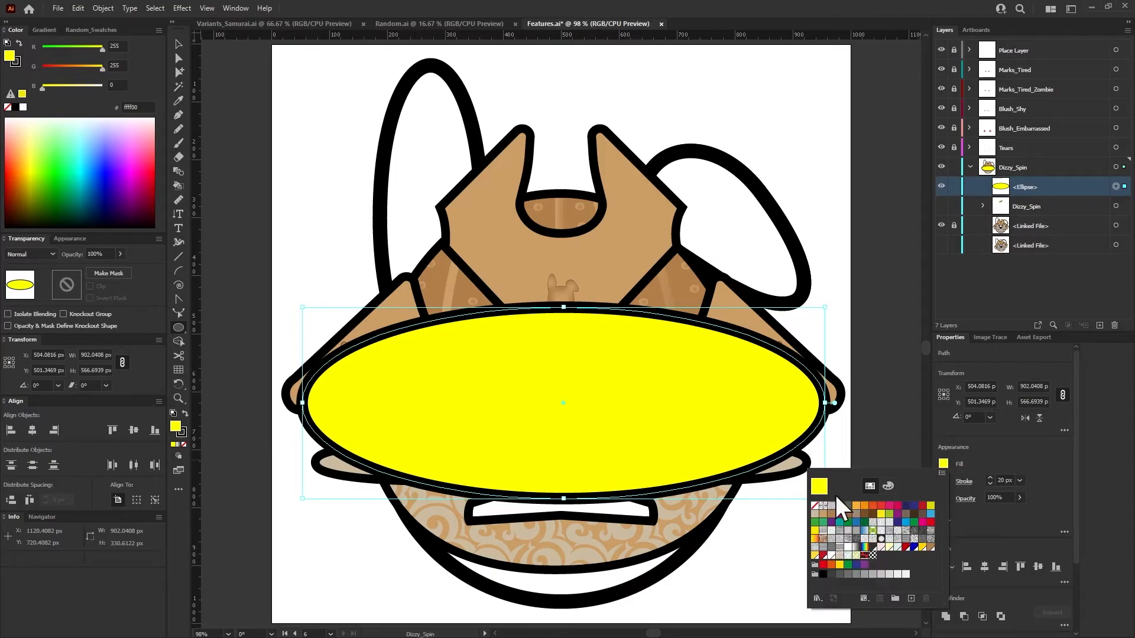
{"action": "left_click", "coordinate": [815, 505]}
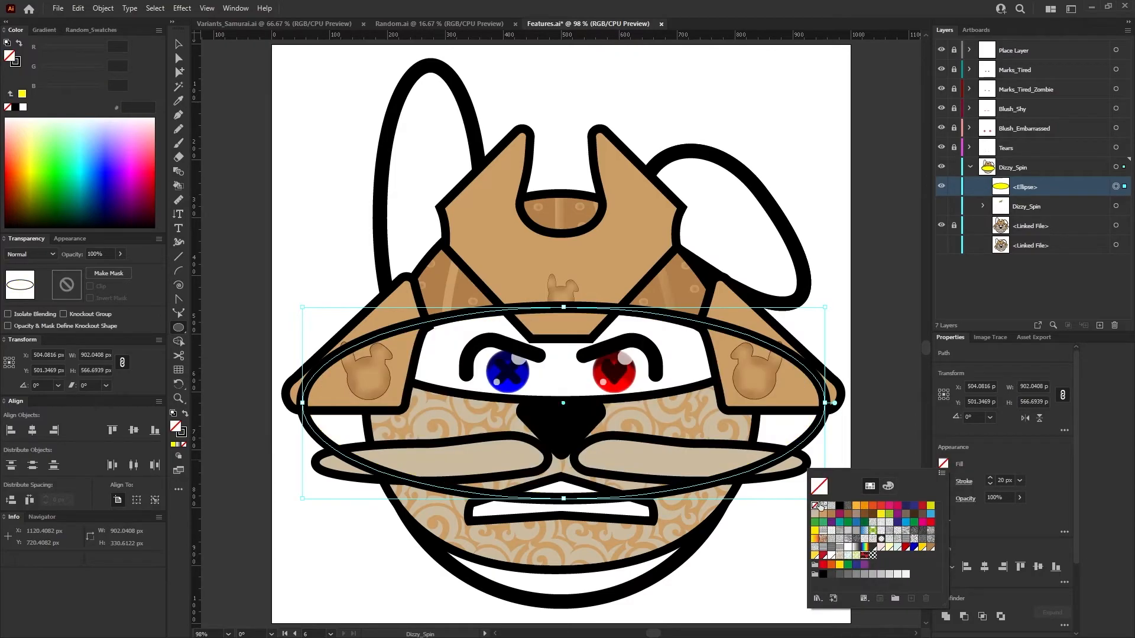
{"action": "left_click", "coordinate": [793, 262]}
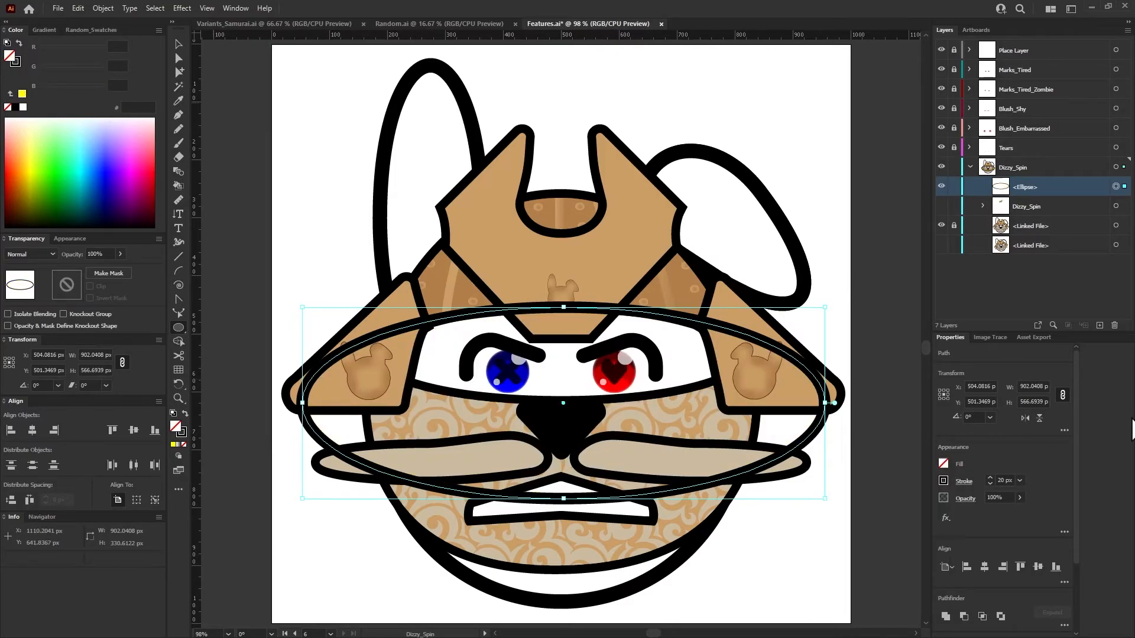
Rotate the ellipse about 19.5° so it rises across the samurai's face, and flatten it into a narrower ring.
{"action": "left_click_drag", "start_coordinate": [828, 307], "coordinate": [779, 231]}
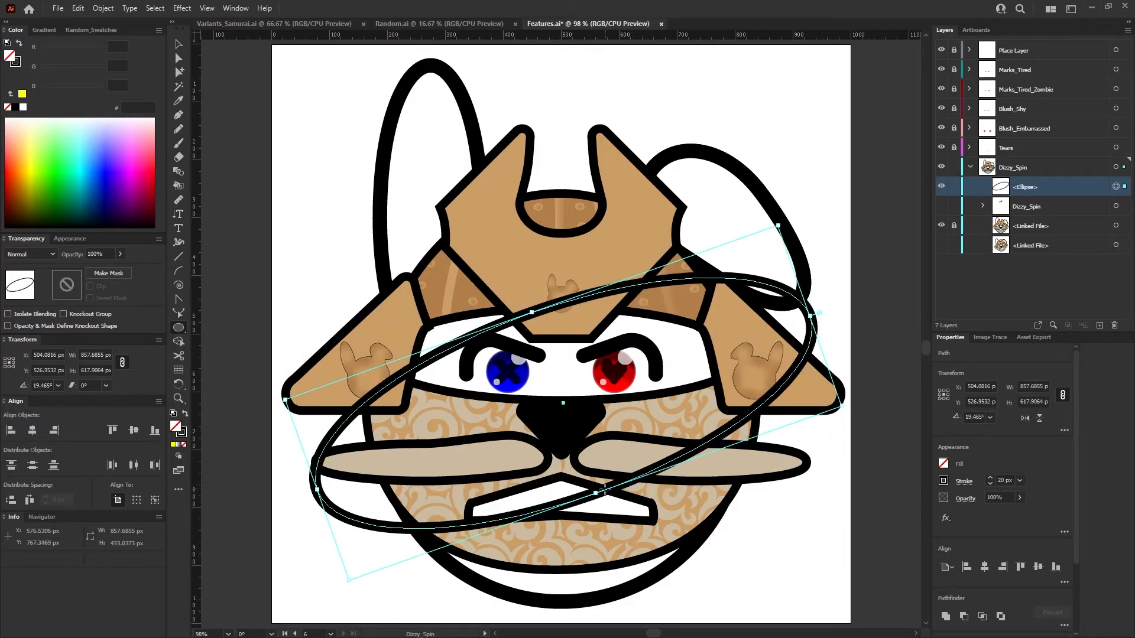
{"action": "left_click_drag", "start_coordinate": [596, 493], "coordinate": [582, 408]}
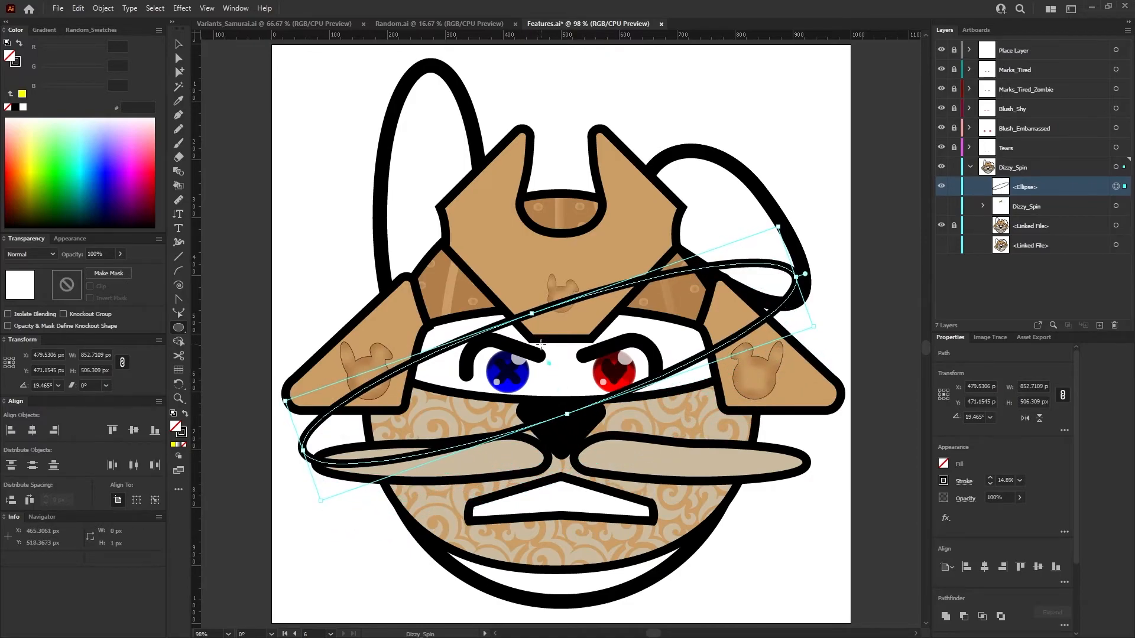
Nudge the tilted ellipse down over the nose and stretch both ends outward to about 932 px wide.
{"action": "key", "text": "Down"}
{"action": "key", "text": "Down"}
{"action": "key", "text": "Down"}
{"action": "key", "text": "Down"}
{"action": "key", "text": "Down"}
{"action": "key", "text": "Down"}
{"action": "key", "text": "Down"}
{"action": "key", "text": "Down"}
{"action": "key", "text": "Down"}
{"action": "key", "text": "Down"}
{"action": "key", "text": "Down"}
{"action": "key", "text": "Down"}
{"action": "key", "text": "Down"}
{"action": "key", "text": "Down"}
{"action": "key", "text": "Down"}
{"action": "key", "text": "Down"}
{"action": "key", "text": "Down"}
{"action": "key", "text": "Down"}
{"action": "key", "text": "Down"}
{"action": "key", "text": "Down"}
{"action": "key", "text": "Down"}
{"action": "key", "text": "Down"}
{"action": "key", "text": "Down"}
{"action": "key", "text": "Down"}
{"action": "key", "text": "Down"}
{"action": "key", "text": "Down"}
{"action": "key", "text": "Down"}
{"action": "key", "text": "Down"}
{"action": "key", "text": "Down"}
{"action": "key", "text": "Down"}
{"action": "key", "text": "Down"}
{"action": "key", "text": "Down"}
{"action": "key", "text": "Down"}
{"action": "key", "text": "Down"}
{"action": "key", "text": "Down"}
{"action": "key", "text": "Down"}
{"action": "key", "text": "Down"}
{"action": "key", "text": "Down"}
{"action": "key", "text": "Down"}
{"action": "key", "text": "Down"}
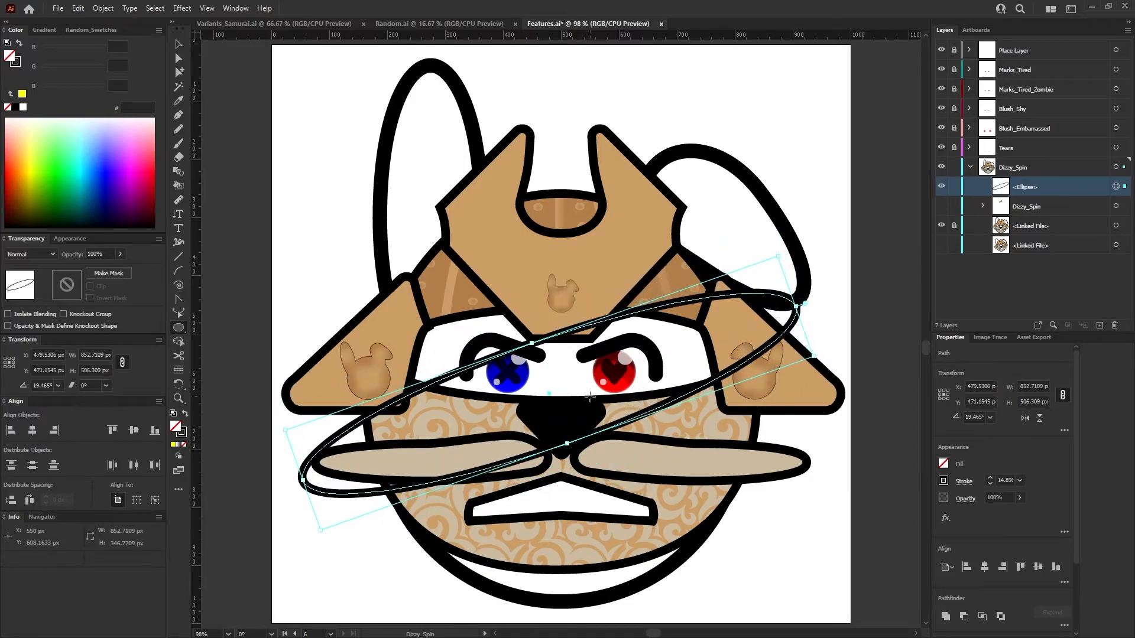
{"action": "key", "text": "Down"}
{"action": "key", "text": "Down"}
{"action": "key", "text": "Down"}
{"action": "key", "text": "Down"}
{"action": "key", "text": "Down"}
{"action": "key", "text": "Down"}
{"action": "key", "text": "Down"}
{"action": "key", "text": "Down"}
{"action": "key", "text": "Down"}
{"action": "key", "text": "Down"}
{"action": "key", "text": "Down"}
{"action": "key", "text": "Down"}
{"action": "key", "text": "Down"}
{"action": "key", "text": "Down"}
{"action": "key", "text": "Down"}
{"action": "key", "text": "Down"}
{"action": "key", "text": "Down"}
{"action": "key", "text": "Down"}
{"action": "key", "text": "Down"}
{"action": "key", "text": "Down"}
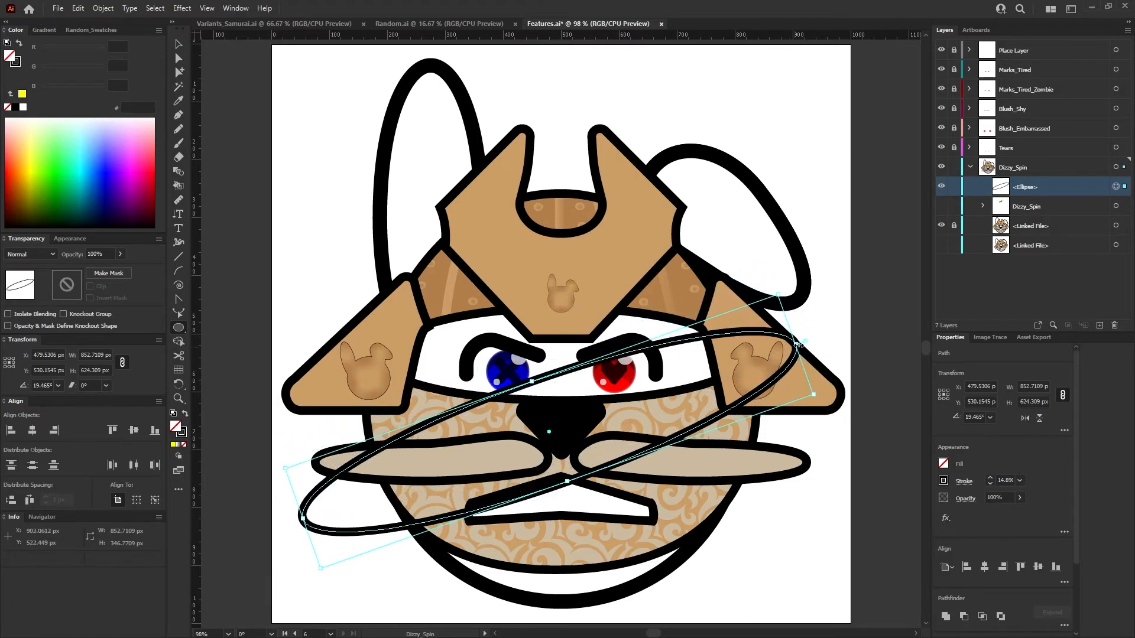
{"action": "left_click_drag", "start_coordinate": [796, 344], "coordinate": [838, 330]}
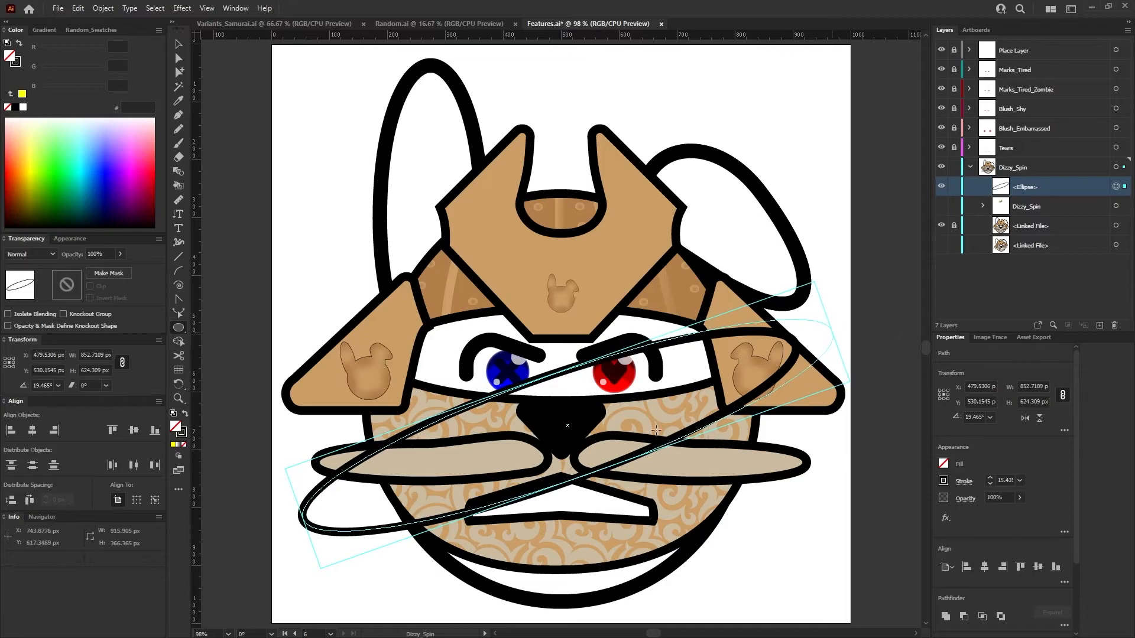
{"action": "left_click_drag", "start_coordinate": [302, 518], "coordinate": [293, 521]}
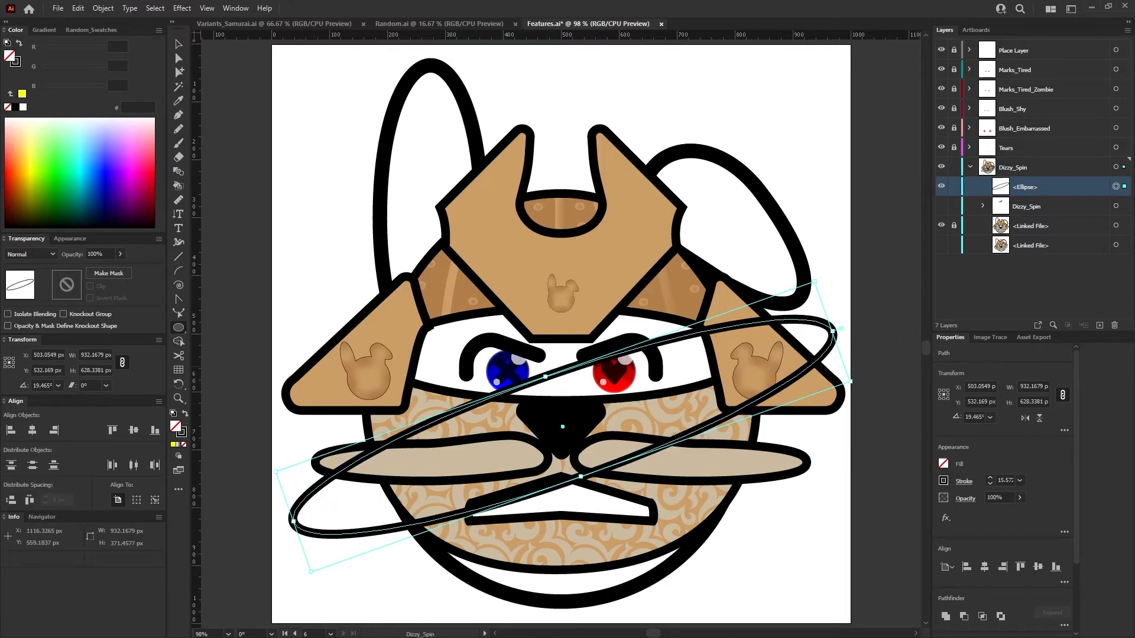
Position the tilted ellipse at X 500 px and Y 540 px.
{"action": "left_click", "coordinate": [986, 385]}
{"action": "type", "text": "500"}
{"action": "key", "text": "Return"}
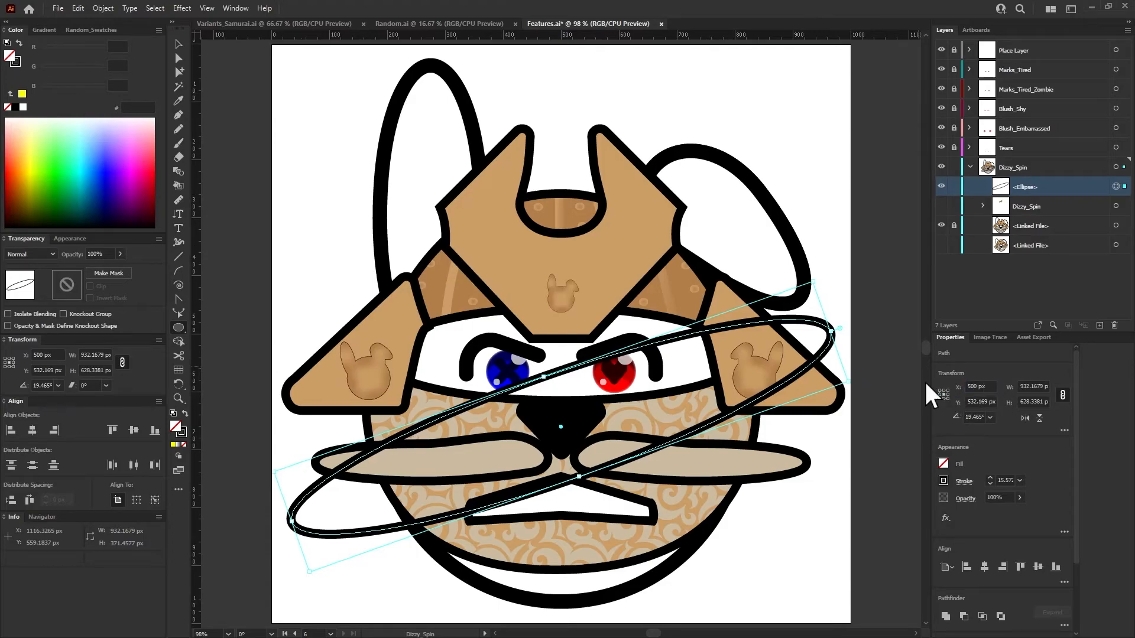
{"action": "left_click_drag", "start_coordinate": [988, 400], "coordinate": [960, 400]}
{"action": "type", "text": "500"}
{"action": "key", "text": "Return"}
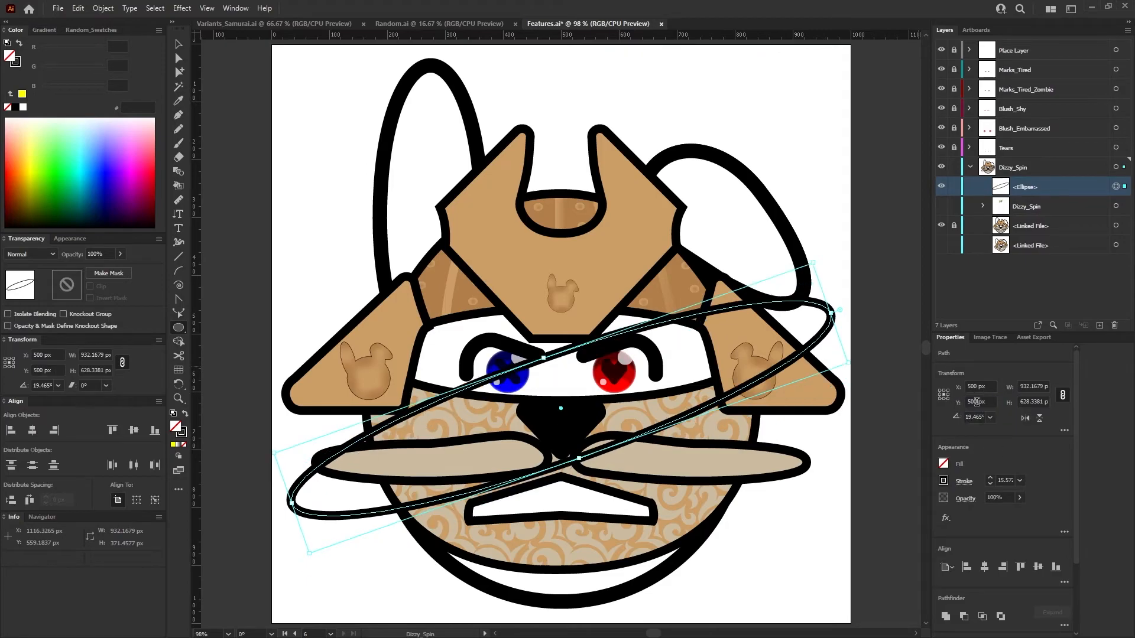
{"action": "left_click", "coordinate": [976, 402]}
{"action": "type", "text": "2"}
{"action": "key", "text": "Return"}
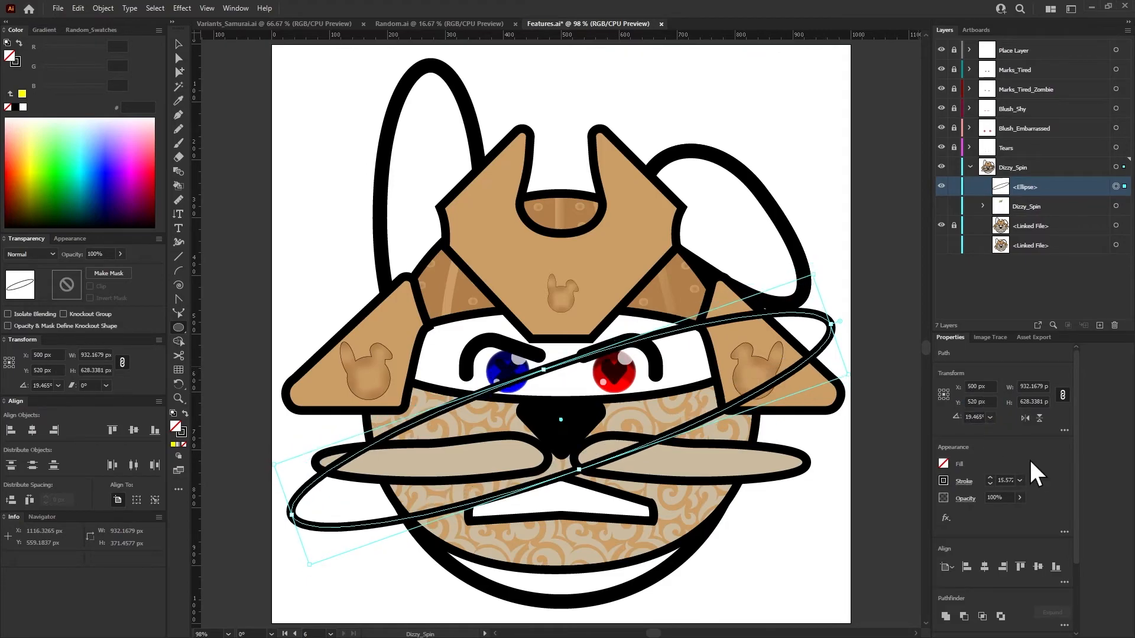
{"action": "left_click", "coordinate": [972, 403]}
{"action": "type", "text": "4"}
{"action": "key", "text": "Return"}
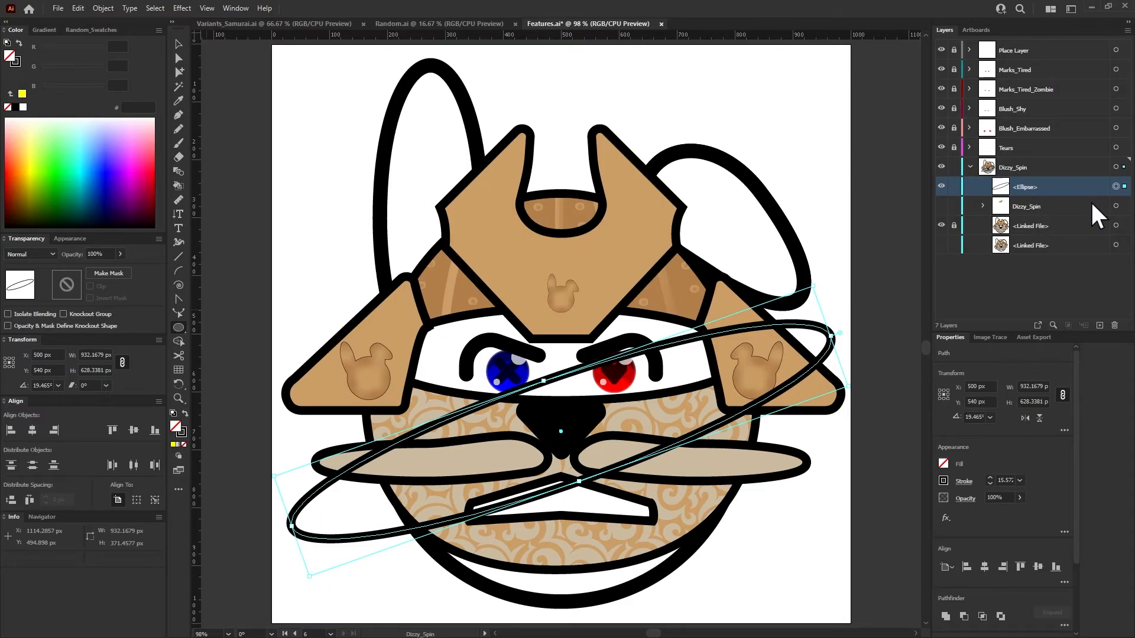
Duplicate the tilted ellipse in place and select the upper copy.
{"action": "key", "text": "ctrl+c"}
{"action": "key", "text": "ctrl+f"}
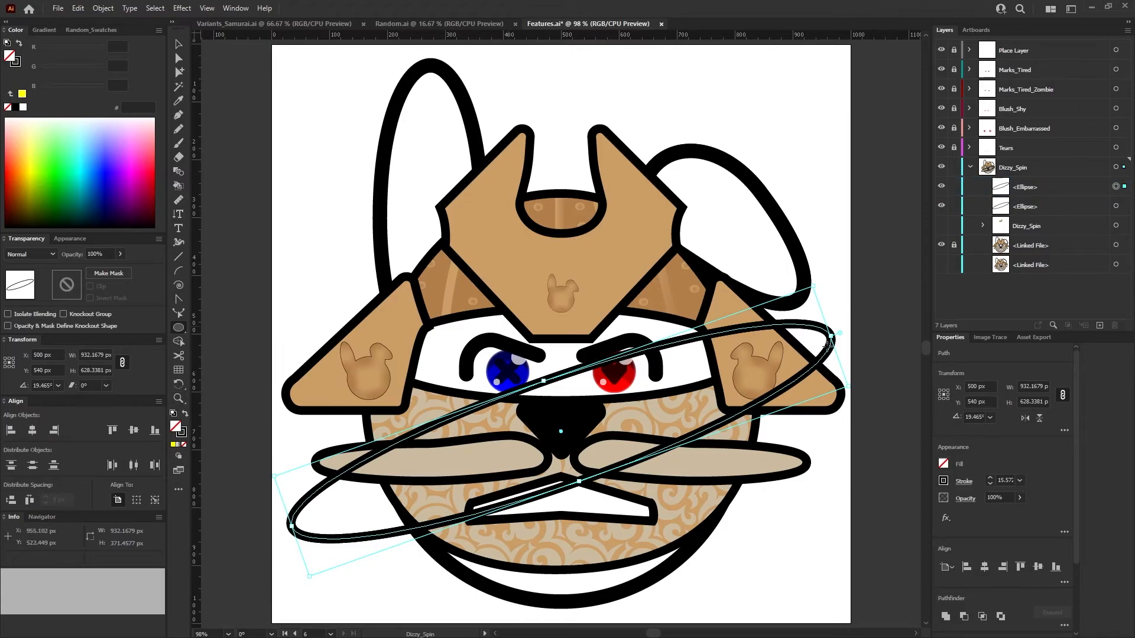
{"action": "key", "text": "h"}
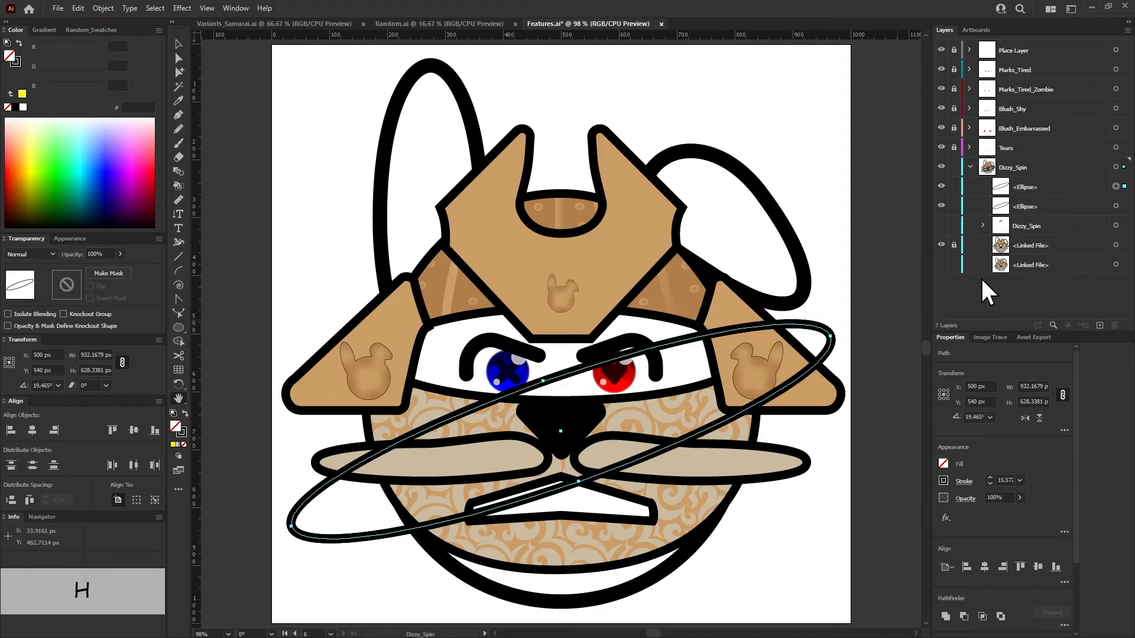
{"action": "left_click", "coordinate": [1115, 186]}
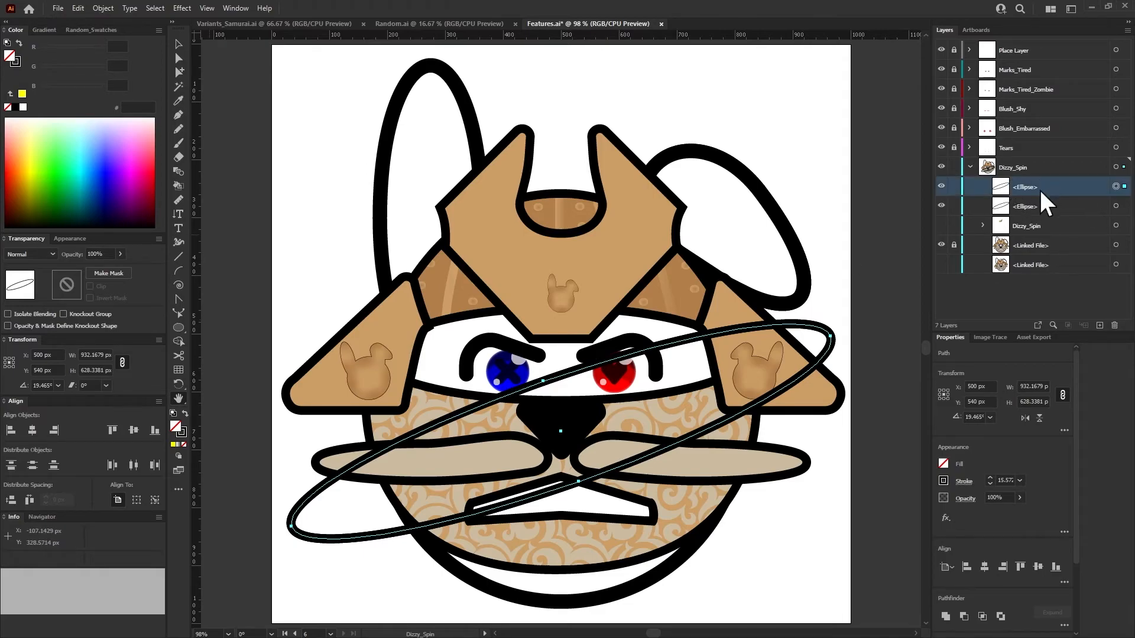
Try rotating the copied ellipse to 90°.
{"action": "left_click", "coordinate": [977, 417]}
{"action": "type", "text": "90"}
{"action": "key", "text": "Return"}
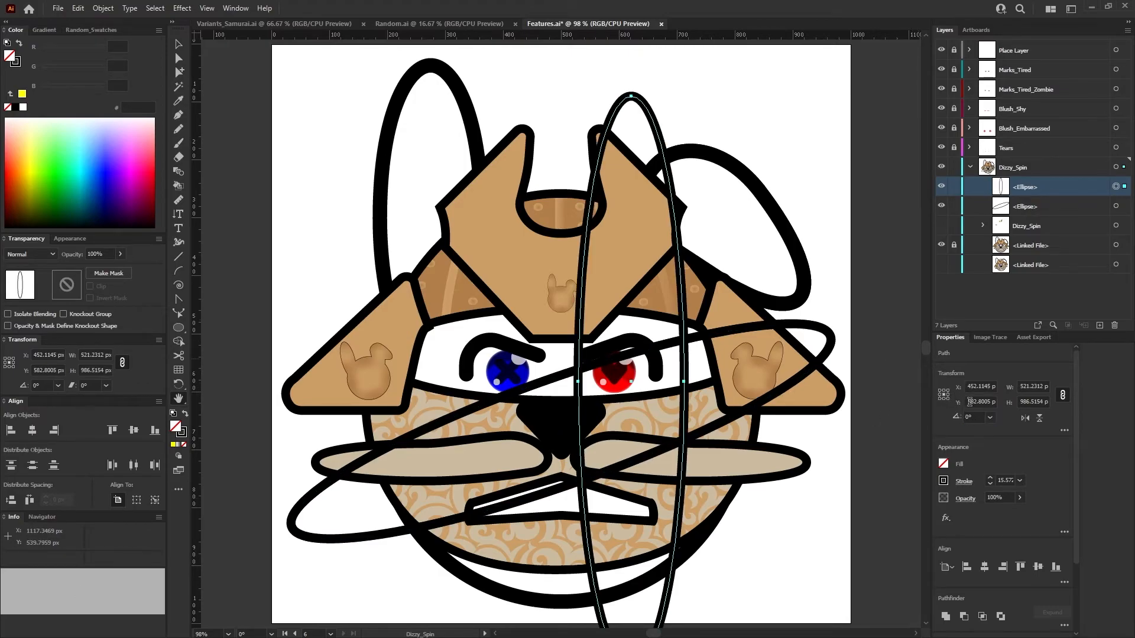
{"action": "key", "text": "ctrl+z"}
Set the copied ellipse's rotation to 360 minus its 19.465° angle so it tilts the opposite way.
{"action": "left_click", "coordinate": [975, 418]}
{"action": "key", "text": "ctrl+c"}
{"action": "type", "text": "360-"}
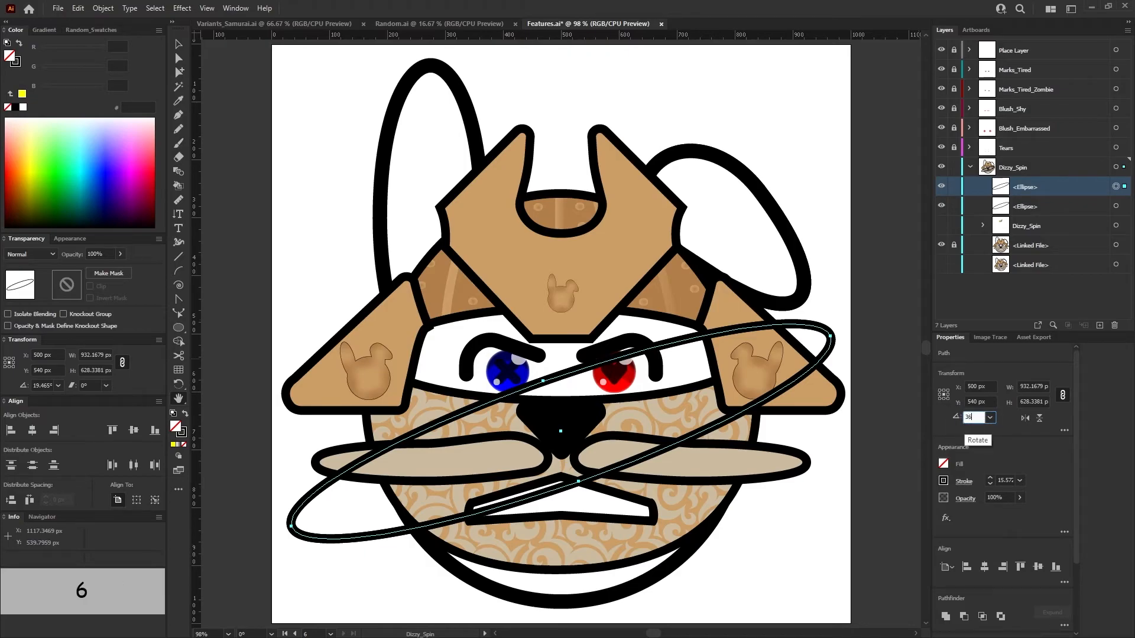
{"action": "key", "text": "ctrl+v"}
{"action": "key", "text": "Return"}
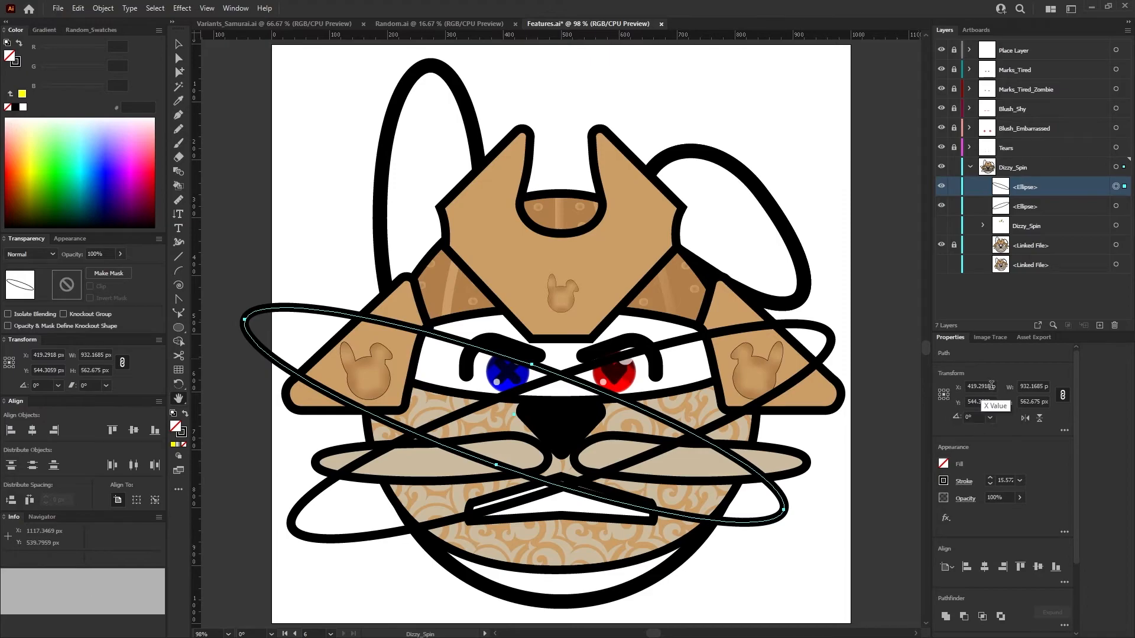
Position the oppositely tilted ellipse at X 500 px and Y 540 px.
{"action": "left_click", "coordinate": [979, 386]}
{"action": "type", "text": "500"}
{"action": "key", "text": "Tab"}
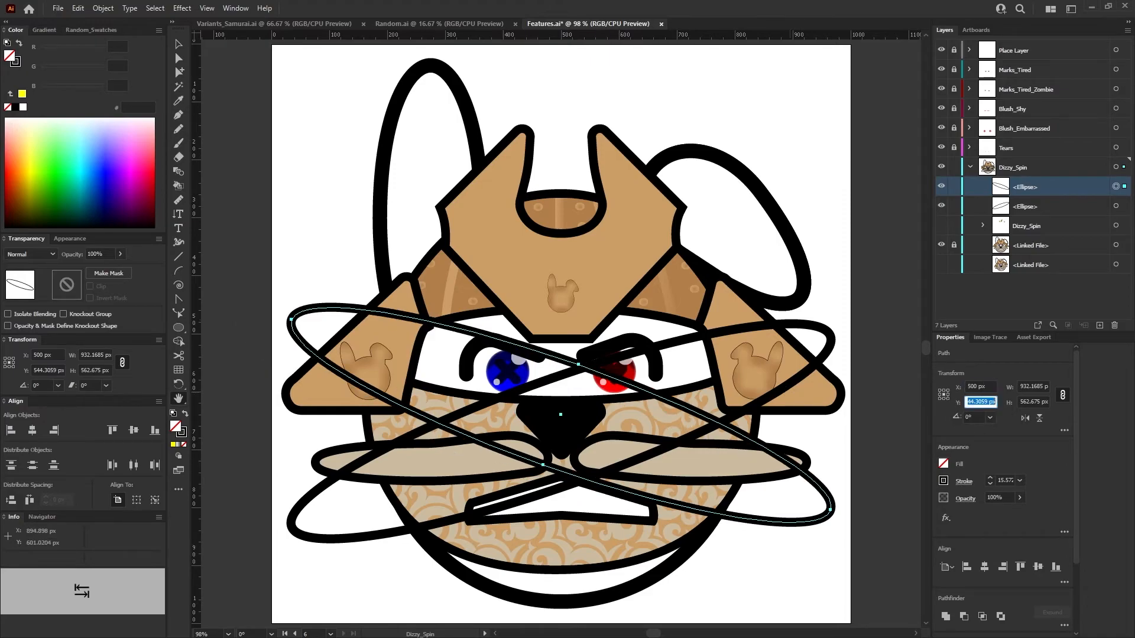
{"action": "type", "text": "540"}
{"action": "key", "text": "Return"}
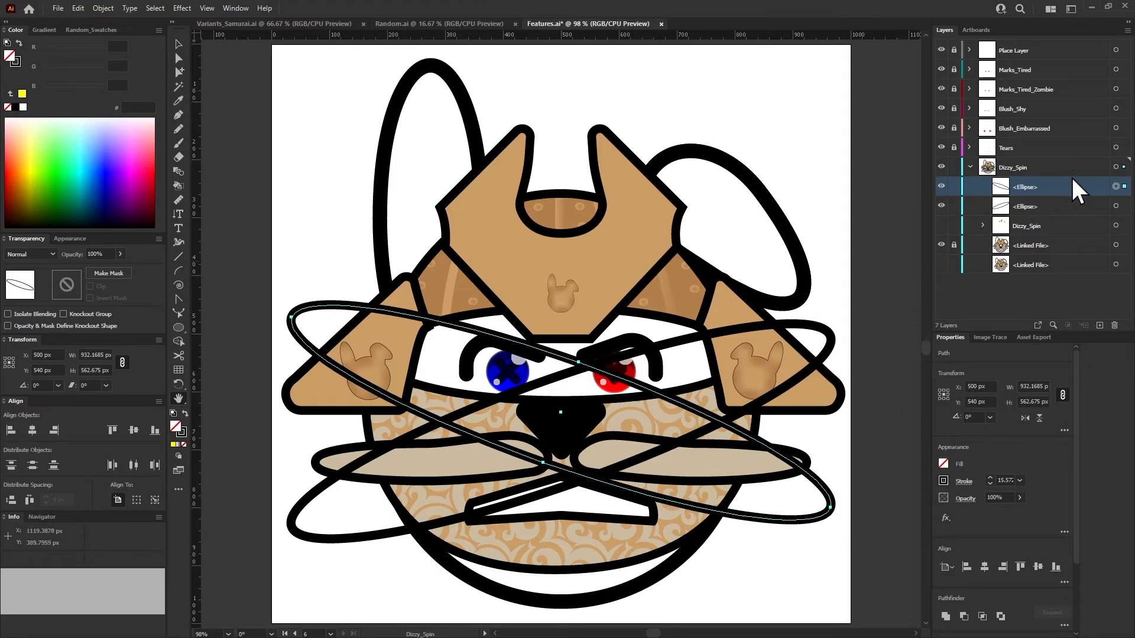
Select the upper of the two ellipses and rotate it by another 5°.
{"action": "left_click", "coordinate": [1002, 299]}
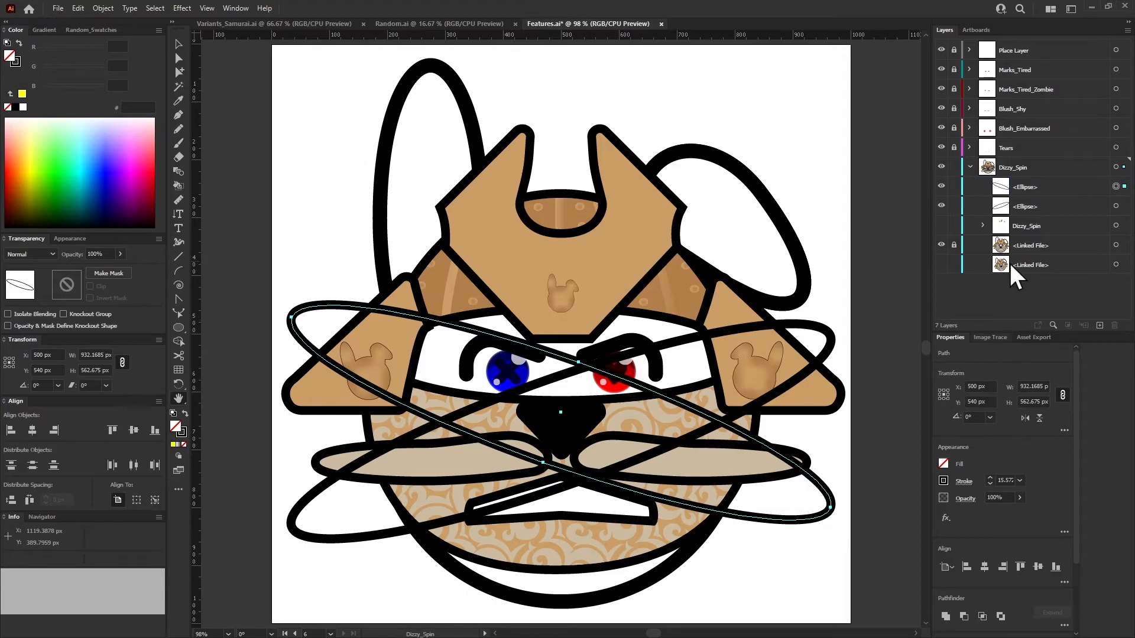
{"action": "left_click", "coordinate": [1116, 205]}
{"action": "left_click", "coordinate": [1094, 203]}
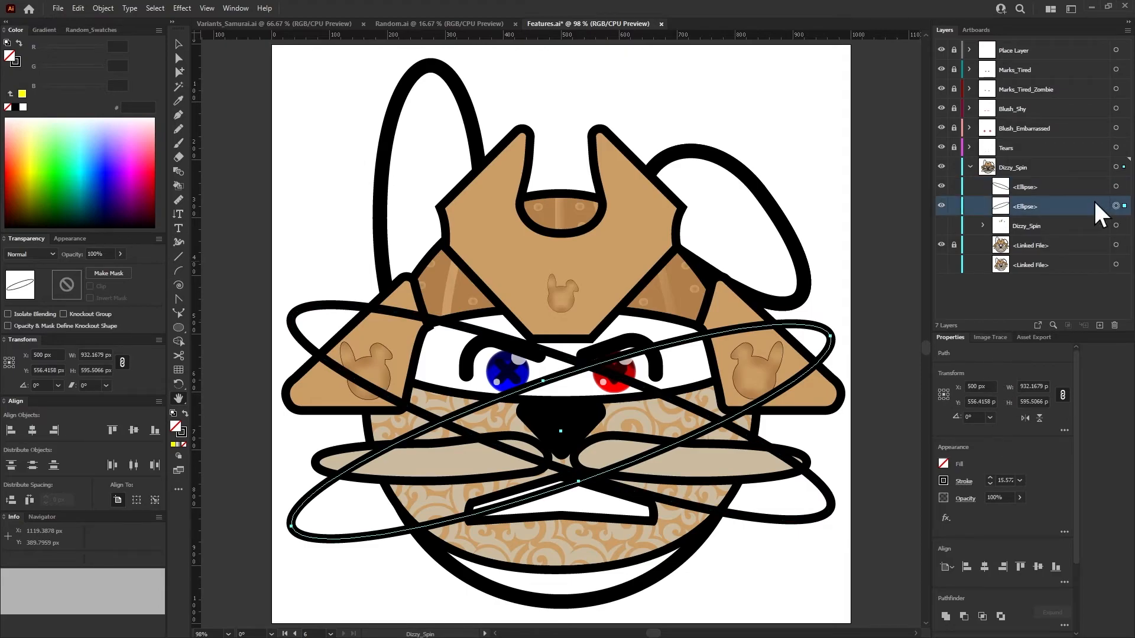
{"action": "left_click", "coordinate": [1115, 186]}
{"action": "left_click", "coordinate": [1076, 186]}
{"action": "left_click", "coordinate": [975, 415]}
{"action": "type", "text": "5"}
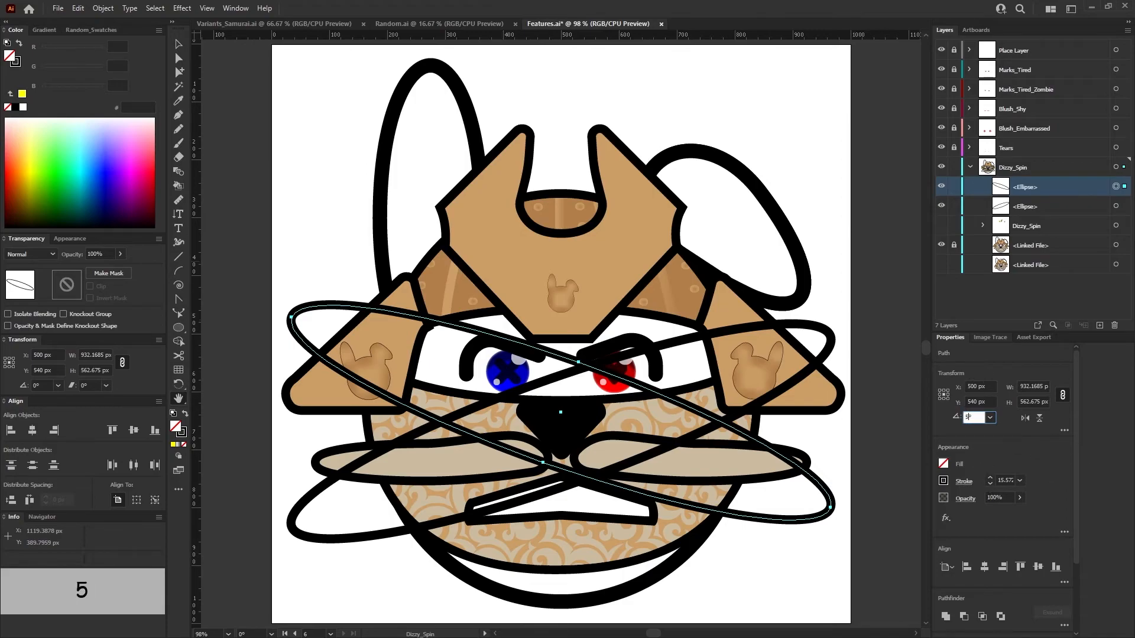
{"action": "key", "text": "Return"}
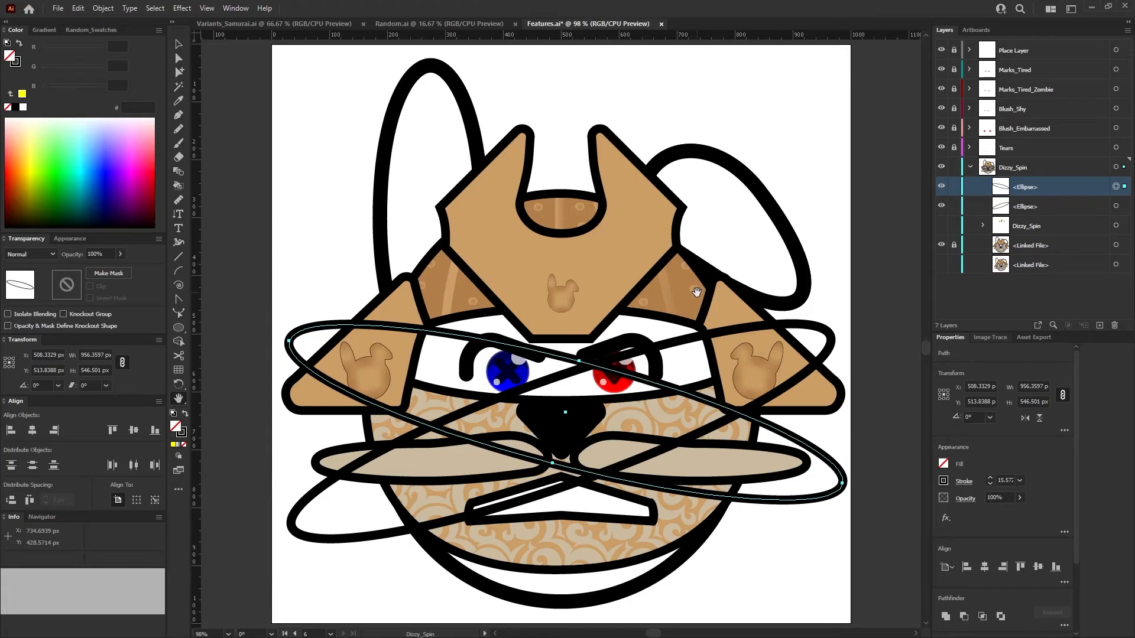
{"action": "left_click", "coordinate": [988, 303]}
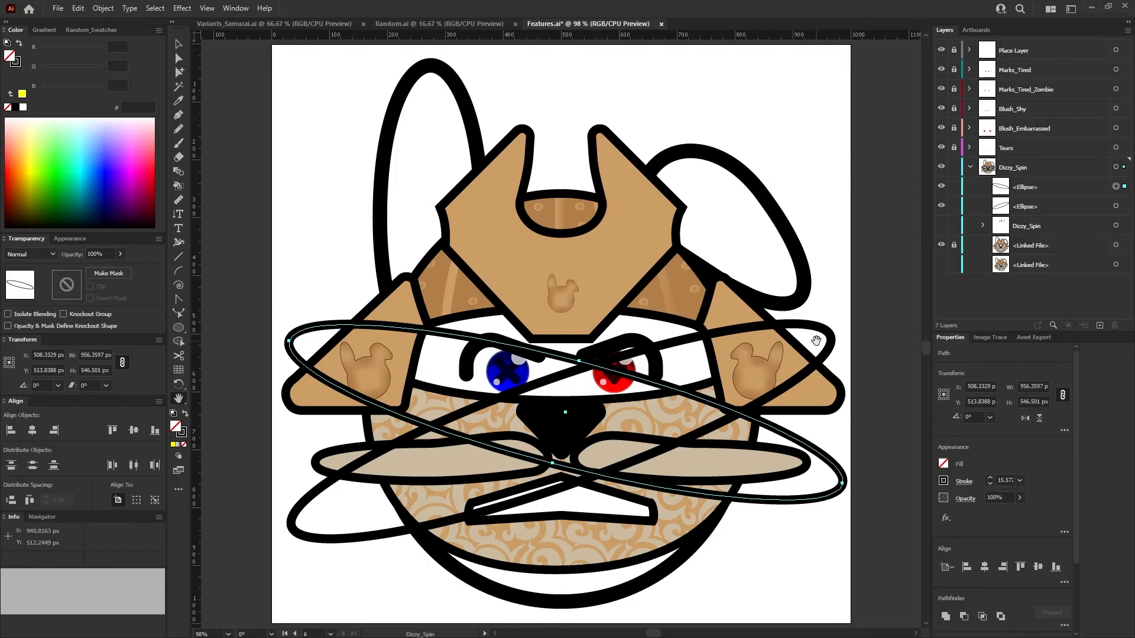
Unlock and expand the Place Layer to find its linked bunny face, and open Face.ai.
{"action": "left_click", "coordinate": [961, 46]}
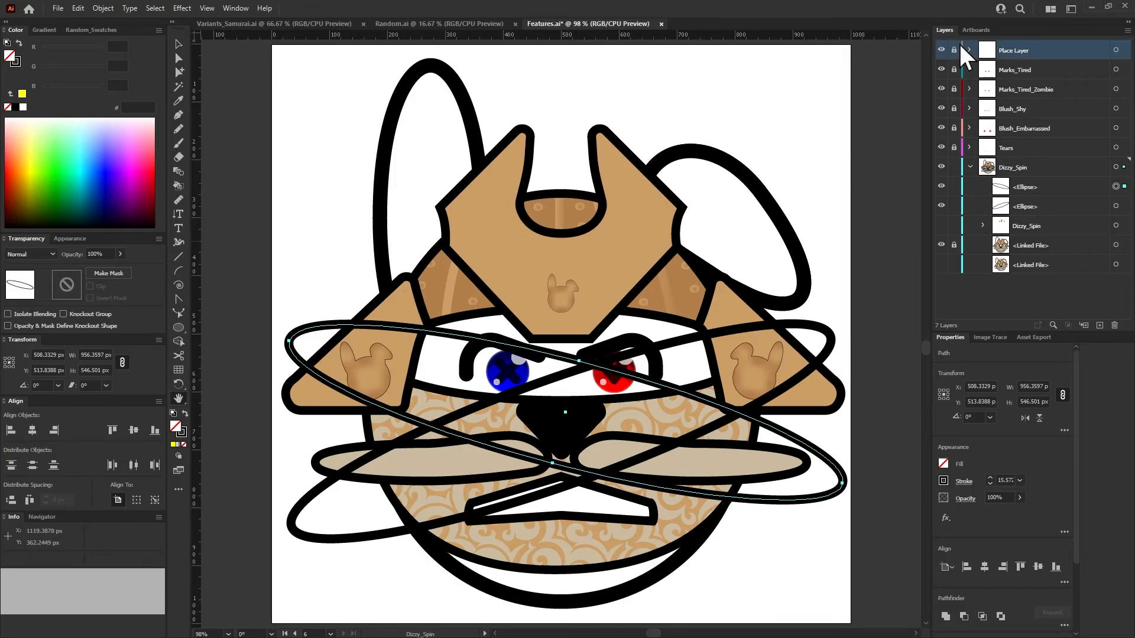
{"action": "left_click", "coordinate": [969, 50]}
{"action": "left_click", "coordinate": [1107, 68]}
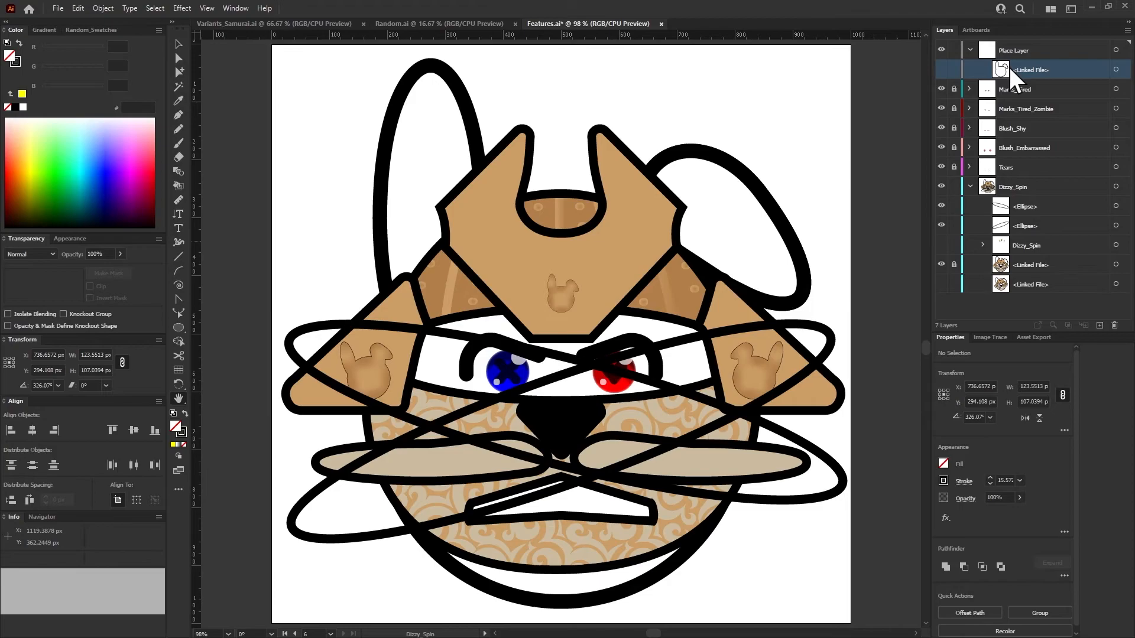
{"action": "left_click", "coordinate": [381, 24]}
{"action": "left_click", "coordinate": [569, 24]}
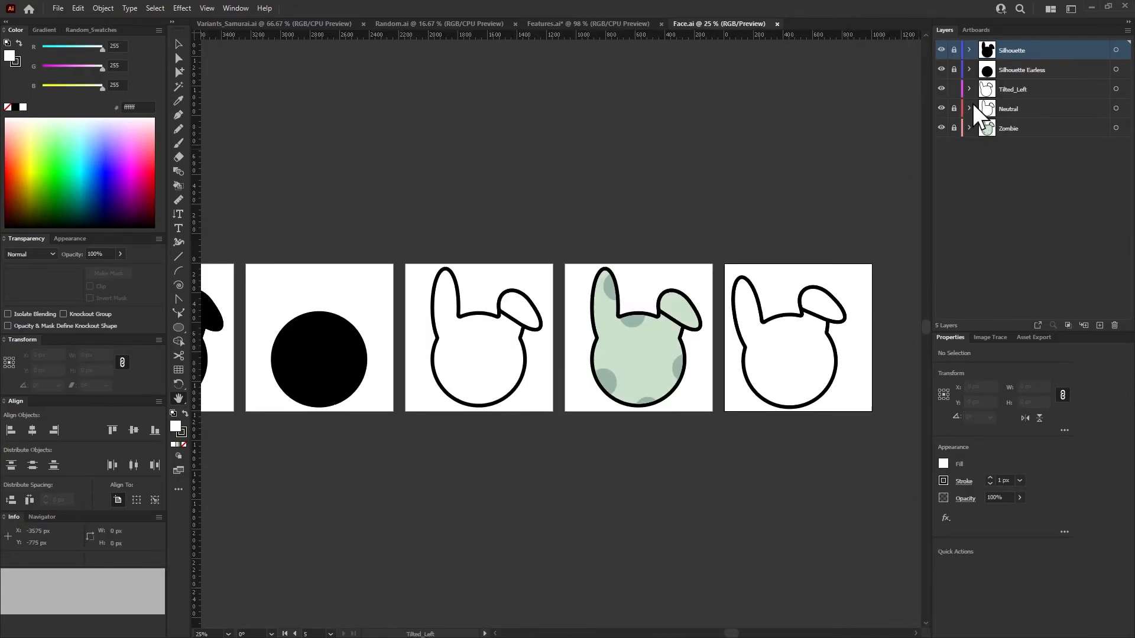
Unlock the Neutral layer in Face.ai, expand its V2 Rabbit group, and copy the Body Outline path.
{"action": "left_click", "coordinate": [969, 109]}
{"action": "left_click", "coordinate": [954, 109]}
{"action": "left_click", "coordinate": [984, 129]}
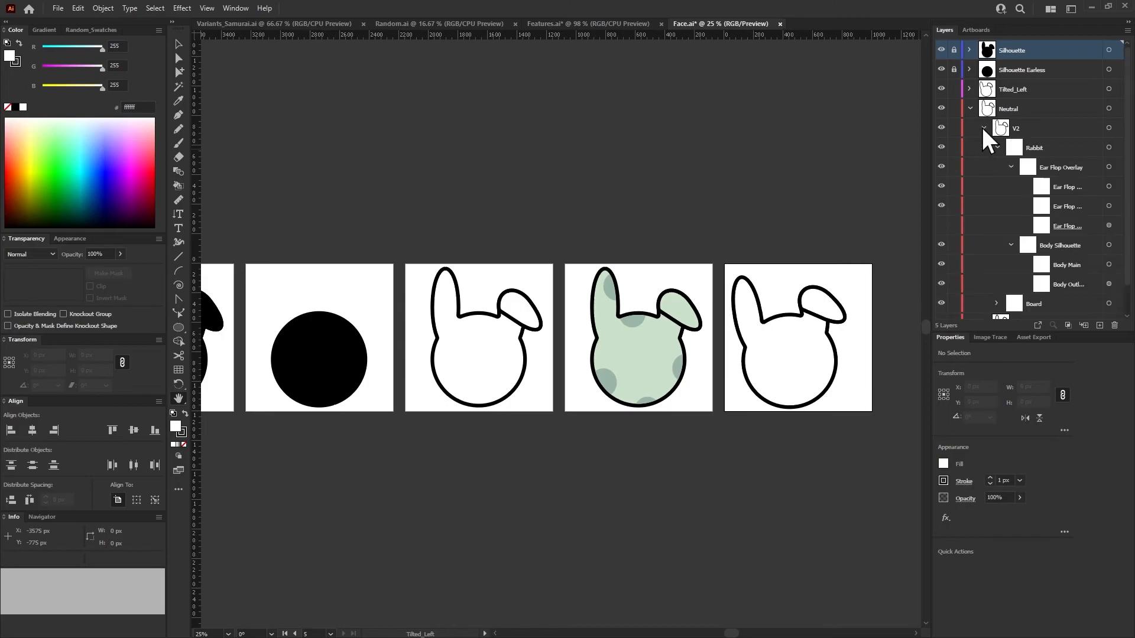
{"action": "left_click", "coordinate": [997, 148]}
{"action": "left_click", "coordinate": [997, 148]}
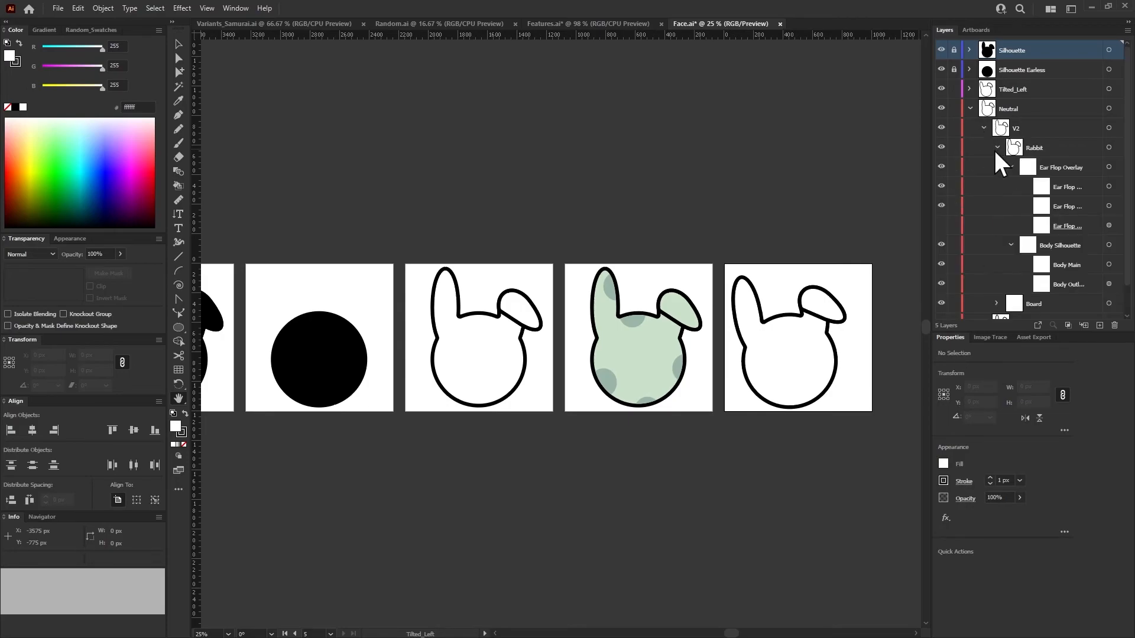
{"action": "left_click", "coordinate": [1072, 285]}
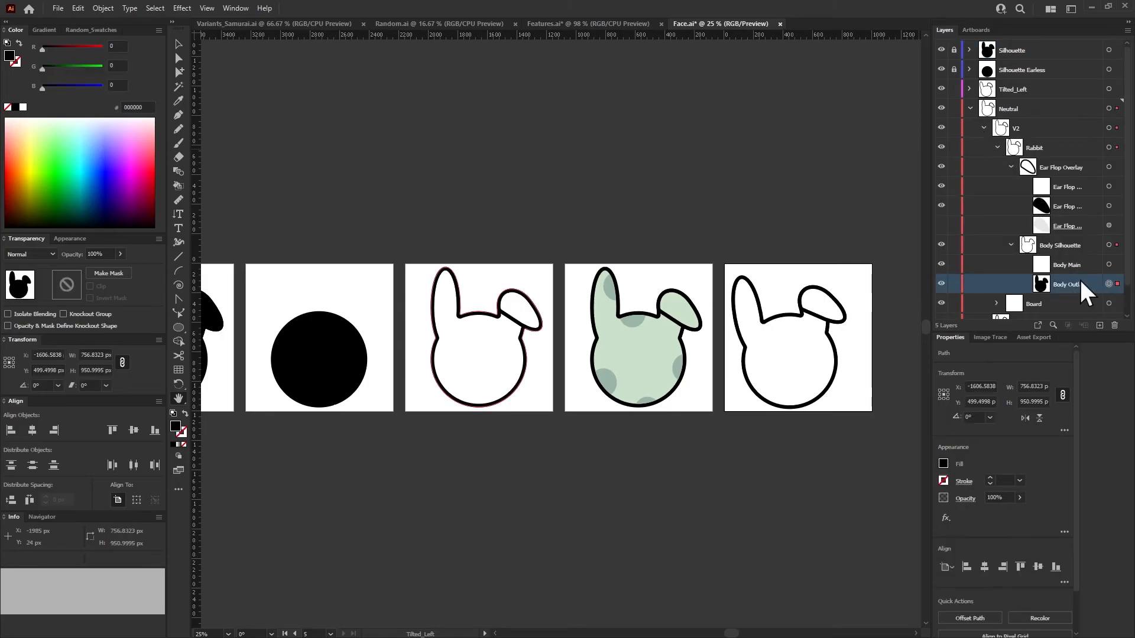
{"action": "key", "text": "ctrl+c"}
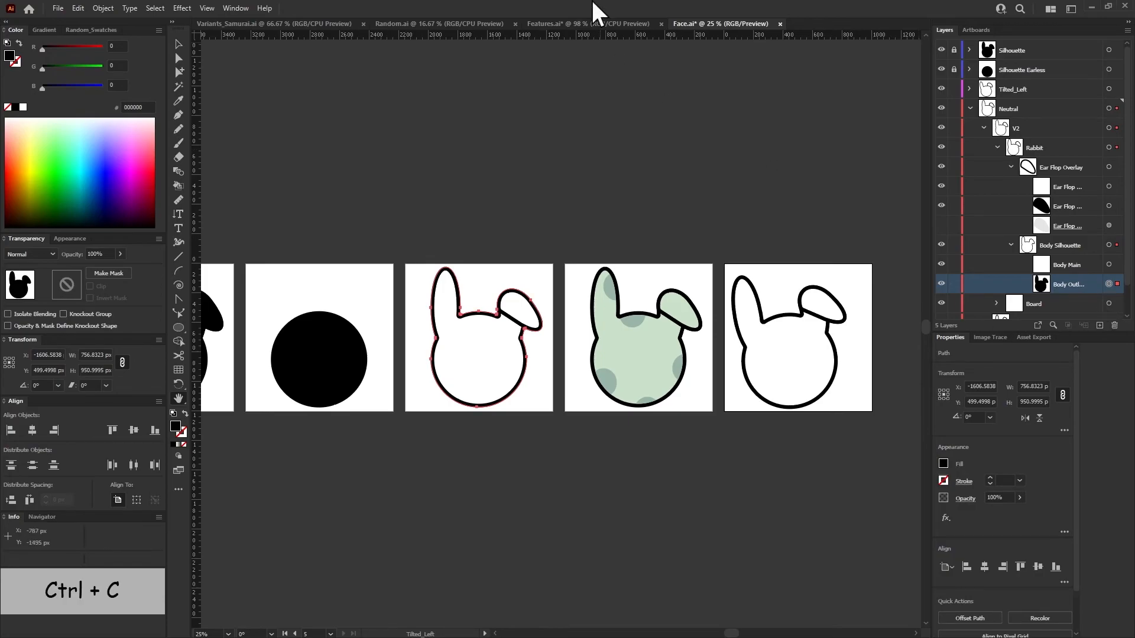
Paste the Body Outline into the Place Layer of Features.ai and center it on the artboard.
{"action": "left_click", "coordinate": [578, 24]}
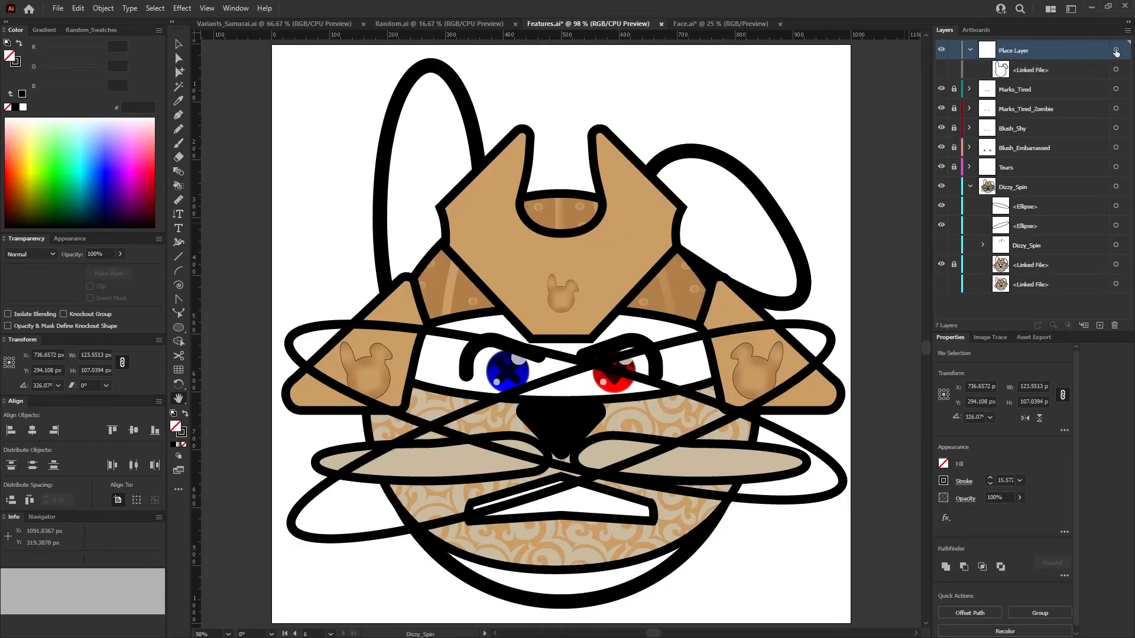
{"action": "key", "text": "ctrl+v"}
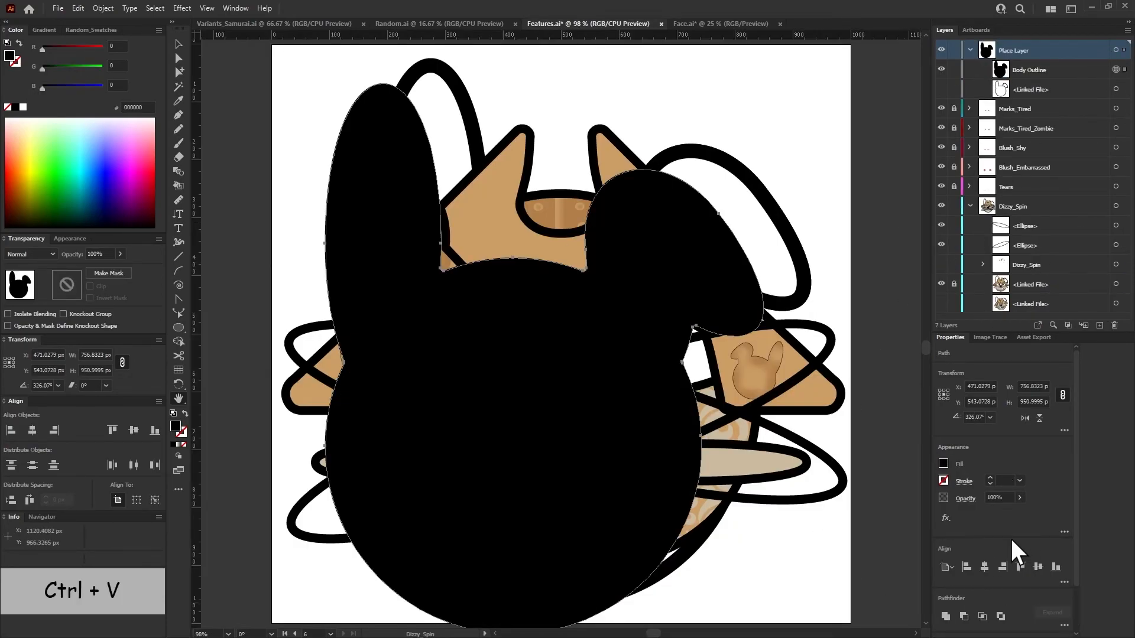
{"action": "left_click", "coordinate": [984, 571]}
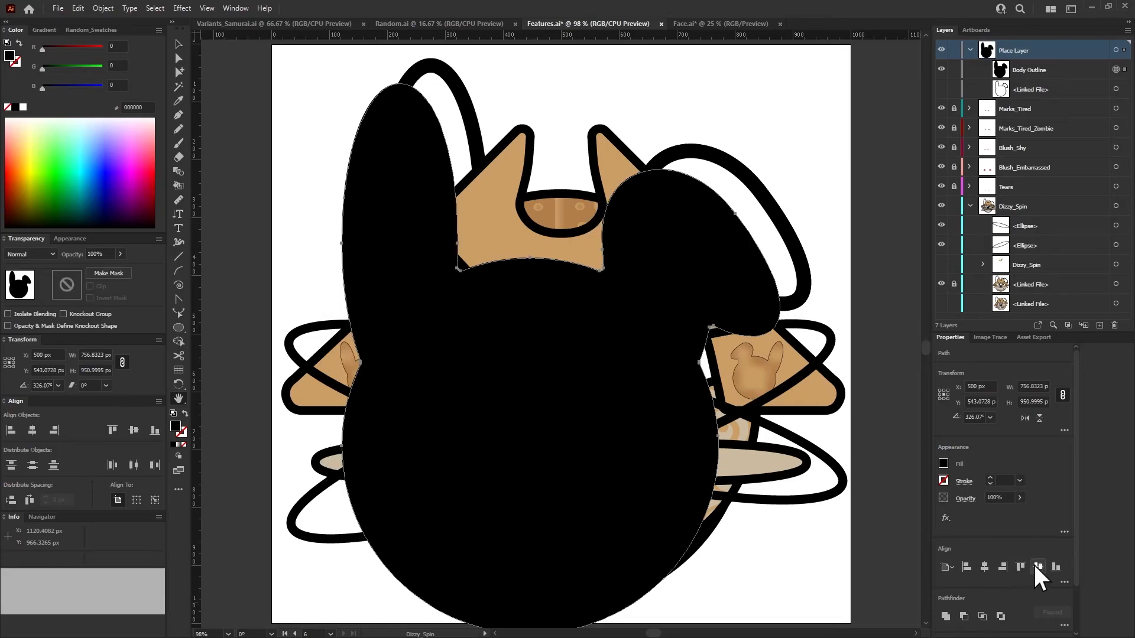
{"action": "left_click", "coordinate": [1037, 566]}
Undo the centering and pasting of the Body Outline, and return to Face.ai.
{"action": "key", "text": "ctrl+z"}
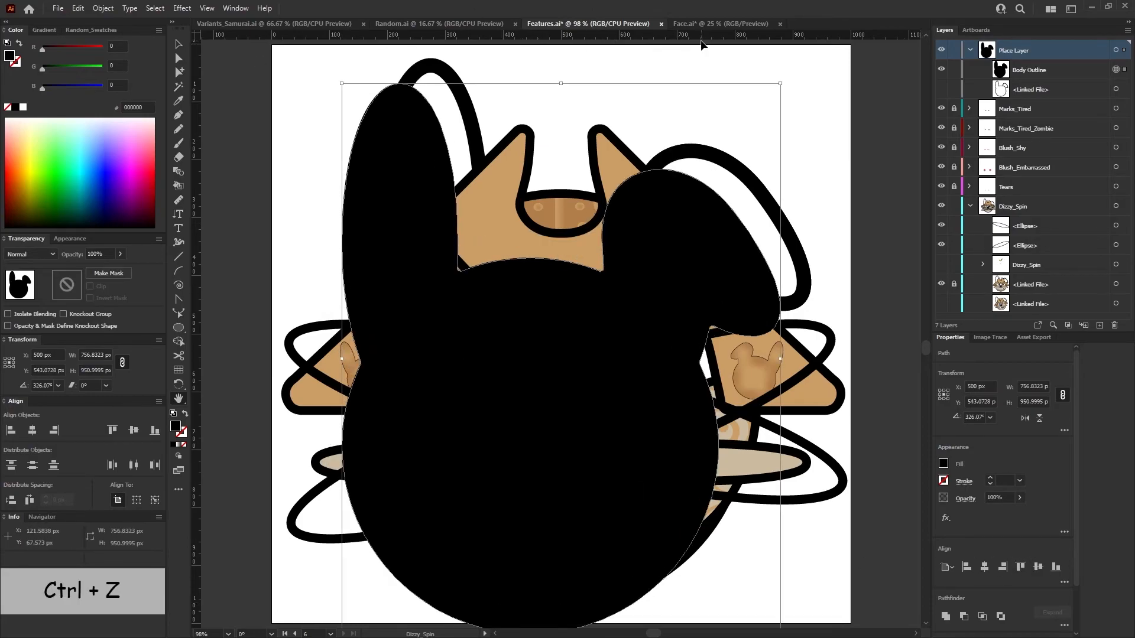
{"action": "key", "text": "ctrl+z"}
{"action": "key", "text": "ctrl+z"}
{"action": "left_click", "coordinate": [709, 24]}
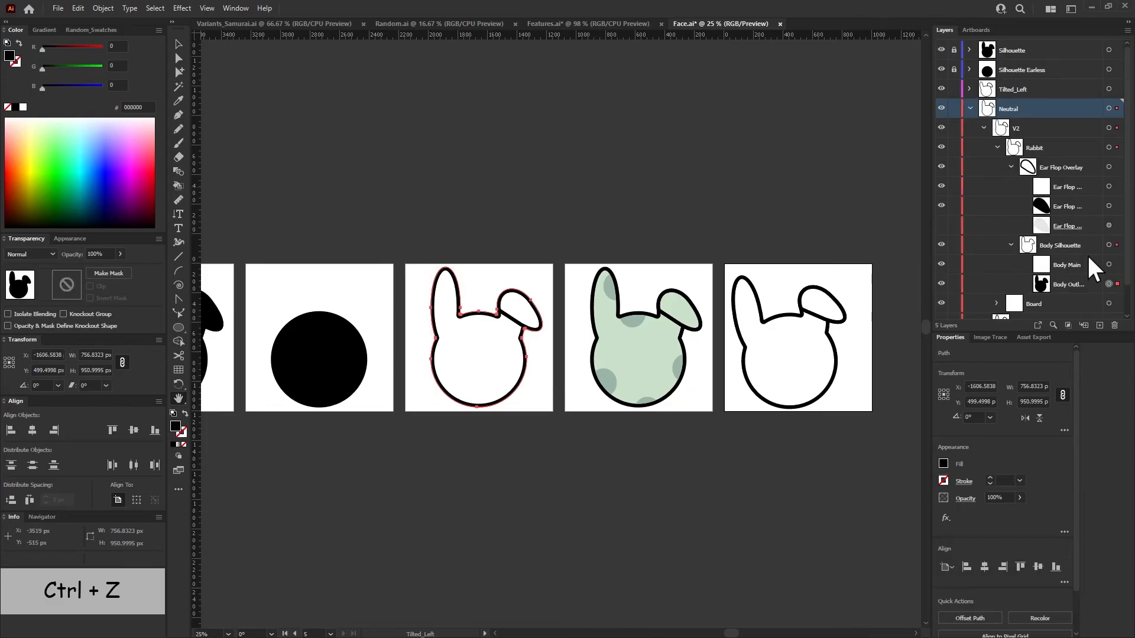
Copy the whole V2 group from the Neutral layer of Face.ai and paste it into the Place Layer of Features.ai.
{"action": "left_click", "coordinate": [1109, 245]}
{"action": "left_click", "coordinate": [1094, 247]}
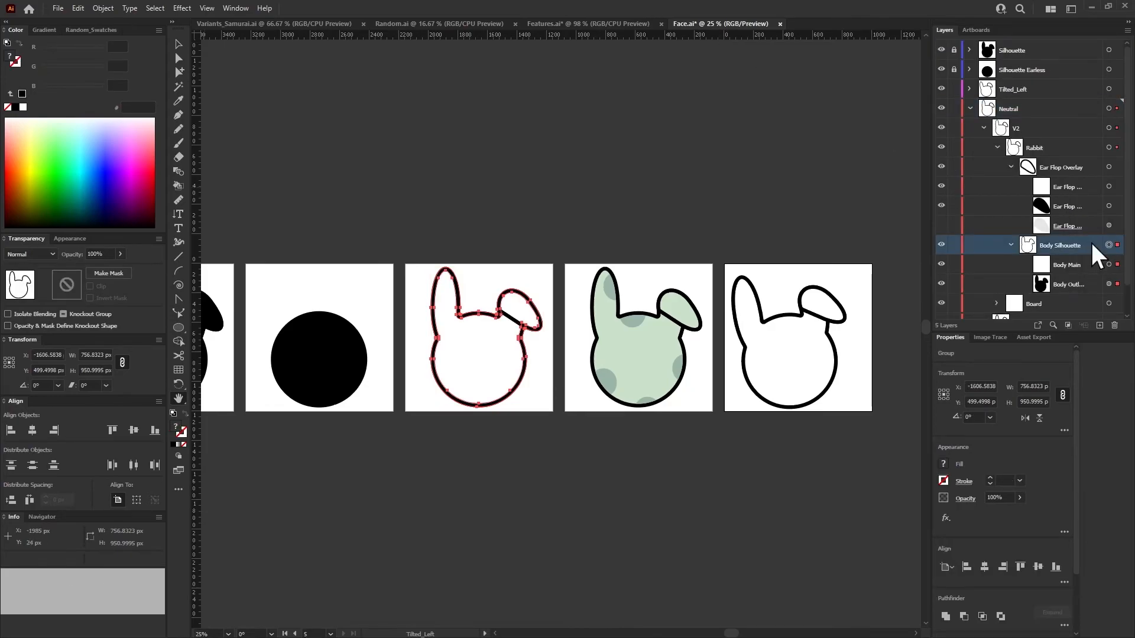
{"action": "left_click", "coordinate": [983, 127]}
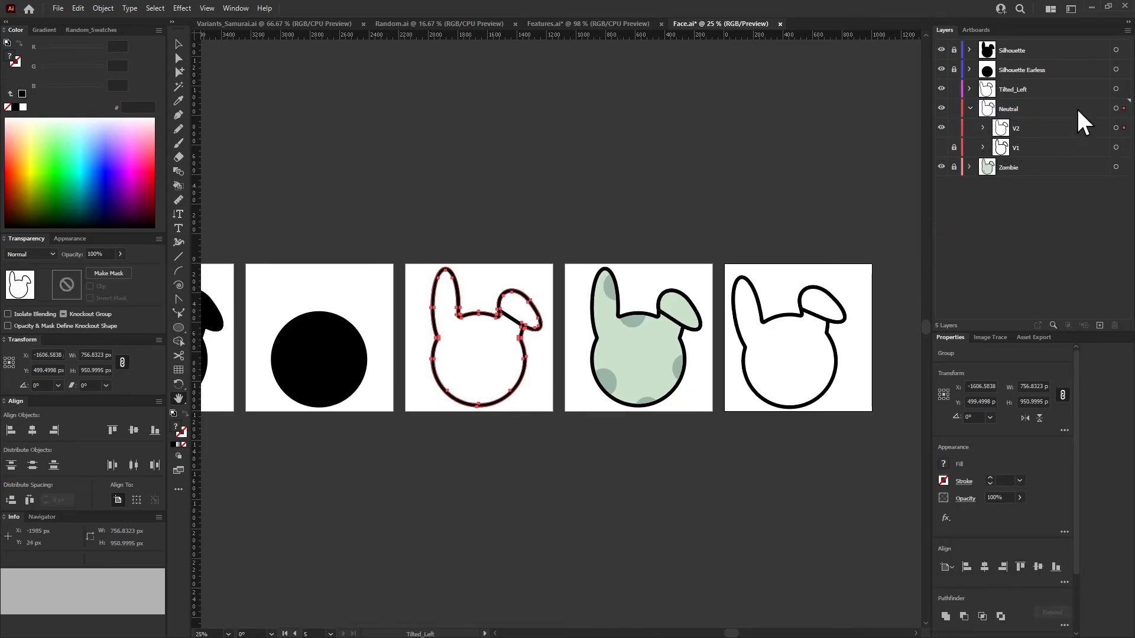
{"action": "left_click", "coordinate": [1116, 128]}
{"action": "left_click", "coordinate": [1111, 131]}
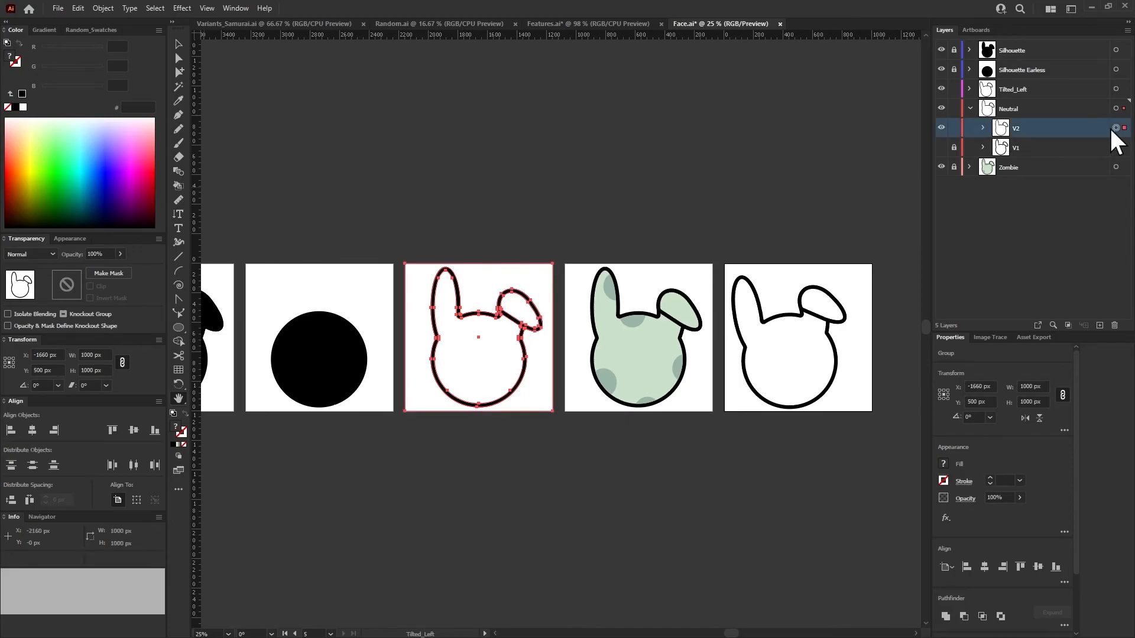
{"action": "key", "text": "ctrl+c"}
{"action": "left_click", "coordinate": [610, 24]}
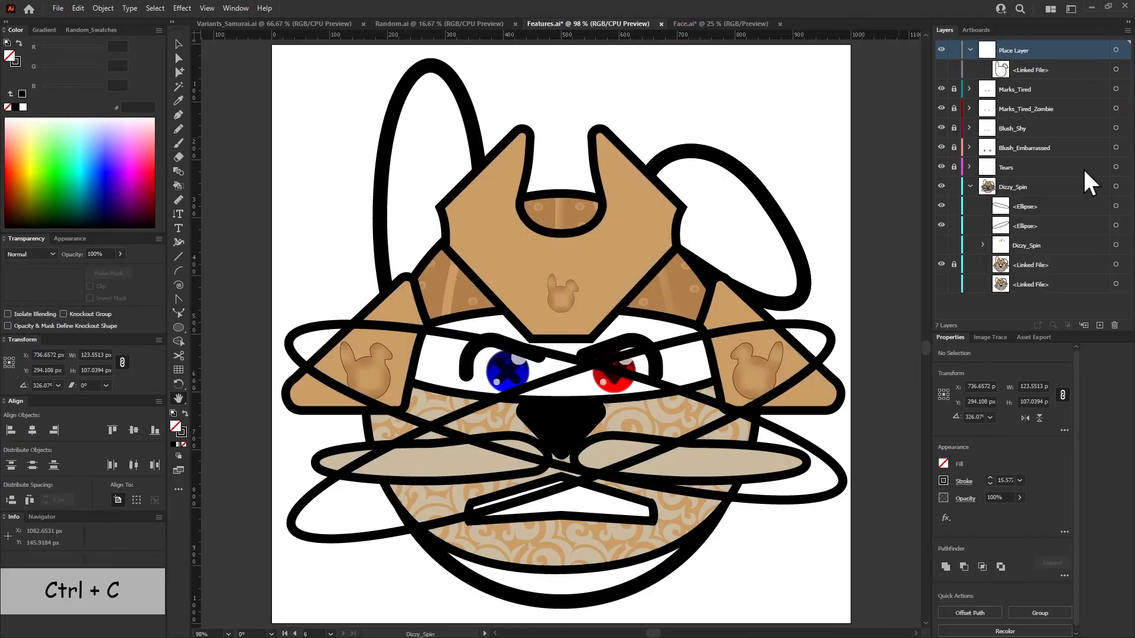
{"action": "key", "text": "ctrl+v"}
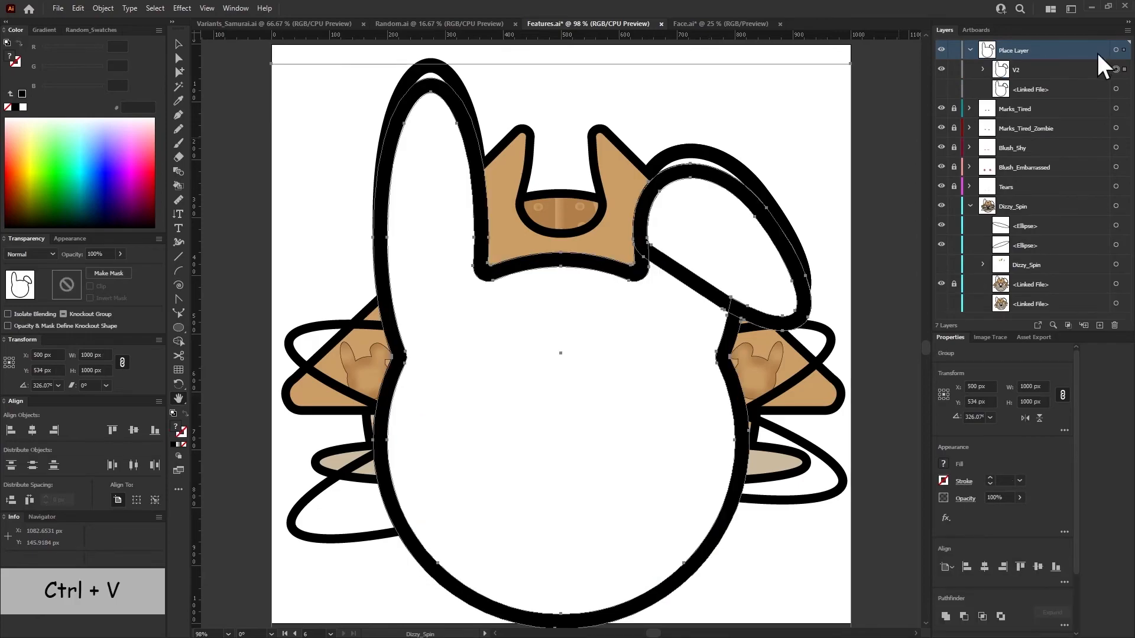
Move the Body Outline out of the Rabbit group to the top of V2, and delete the Rabbit group.
{"action": "left_click", "coordinate": [982, 69]}
{"action": "left_click", "coordinate": [1069, 187]}
{"action": "left_click", "coordinate": [1068, 206]}
{"action": "left_click_drag", "start_coordinate": [1060, 225], "coordinate": [1041, 83]}
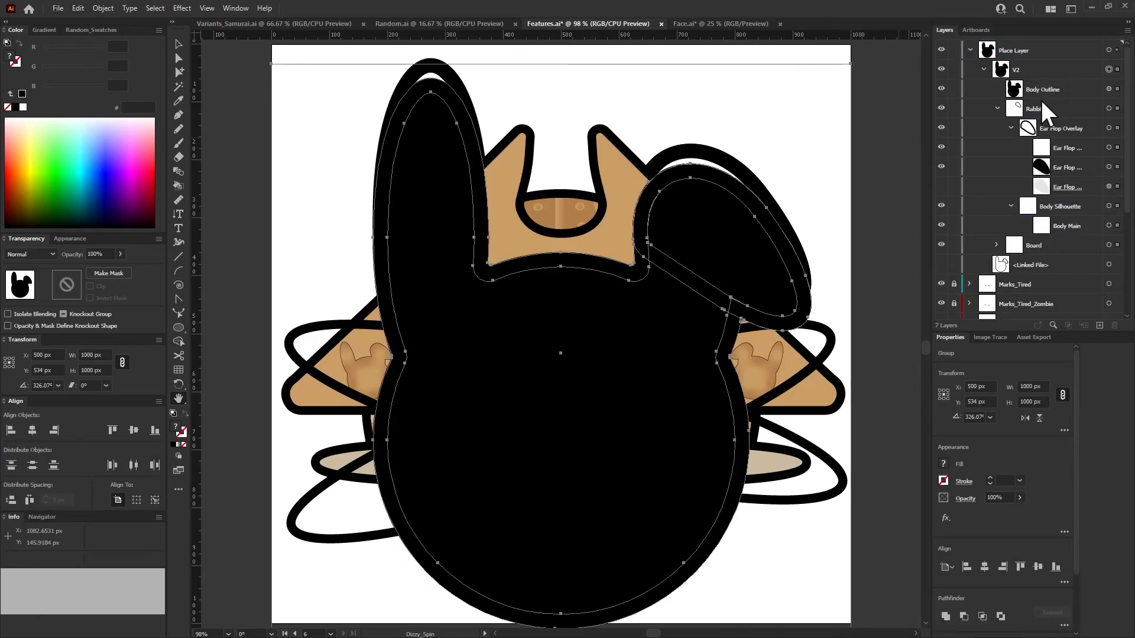
{"action": "left_click", "coordinate": [1040, 109]}
{"action": "left_click", "coordinate": [1114, 325]}
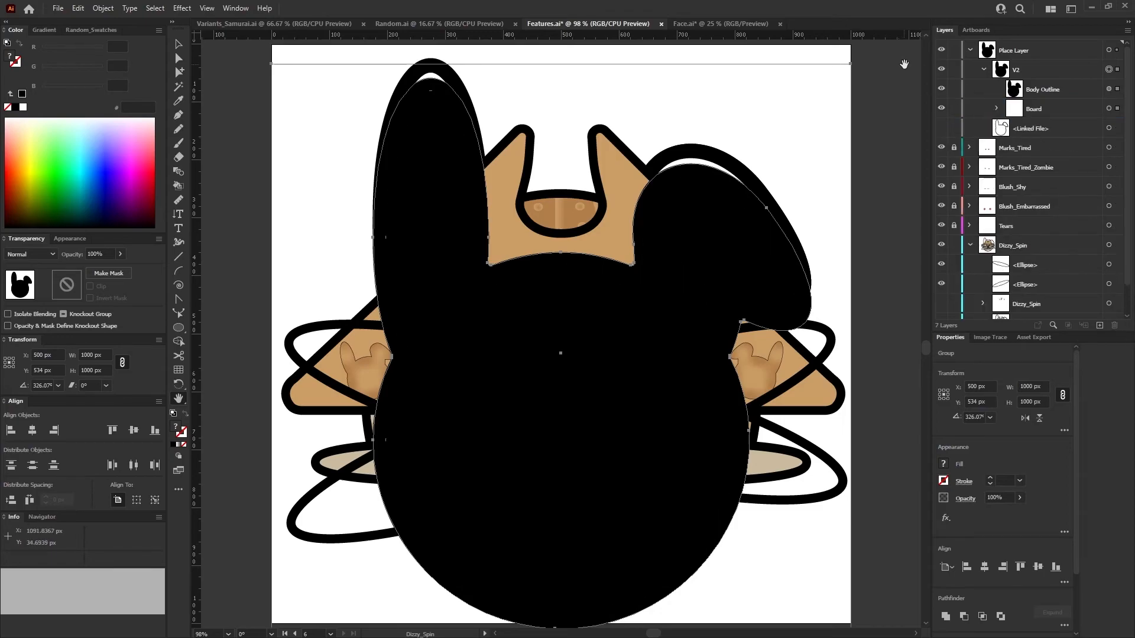
Center the V2 group vertically on the artboard and move it to the top of the Dizzy_Spin layer.
{"action": "left_click", "coordinate": [1076, 71]}
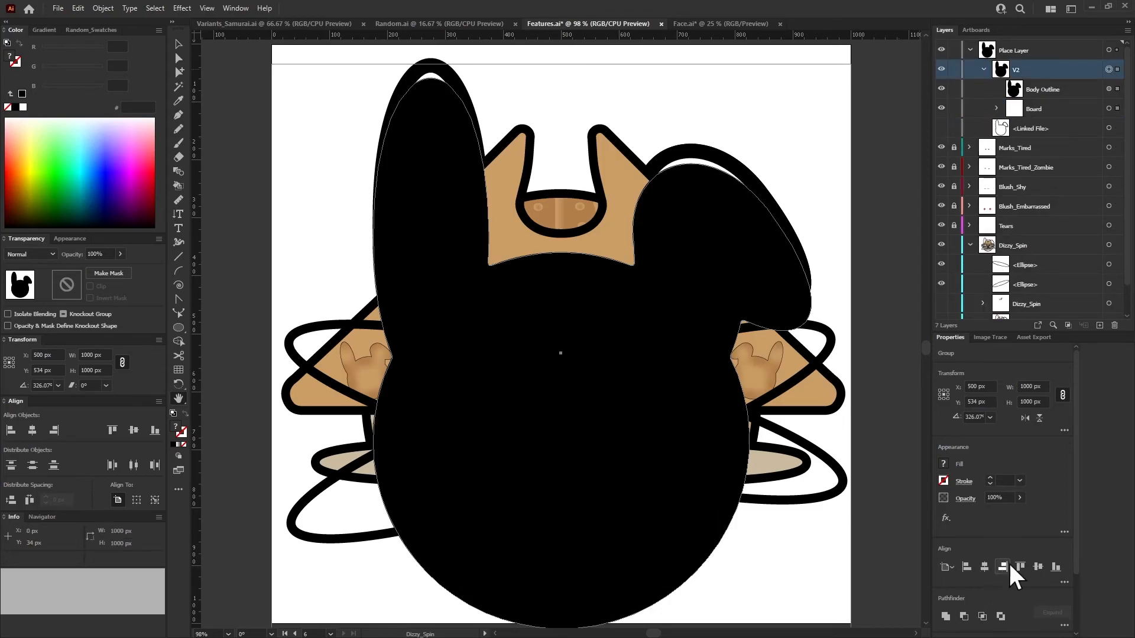
{"action": "left_click", "coordinate": [1038, 567]}
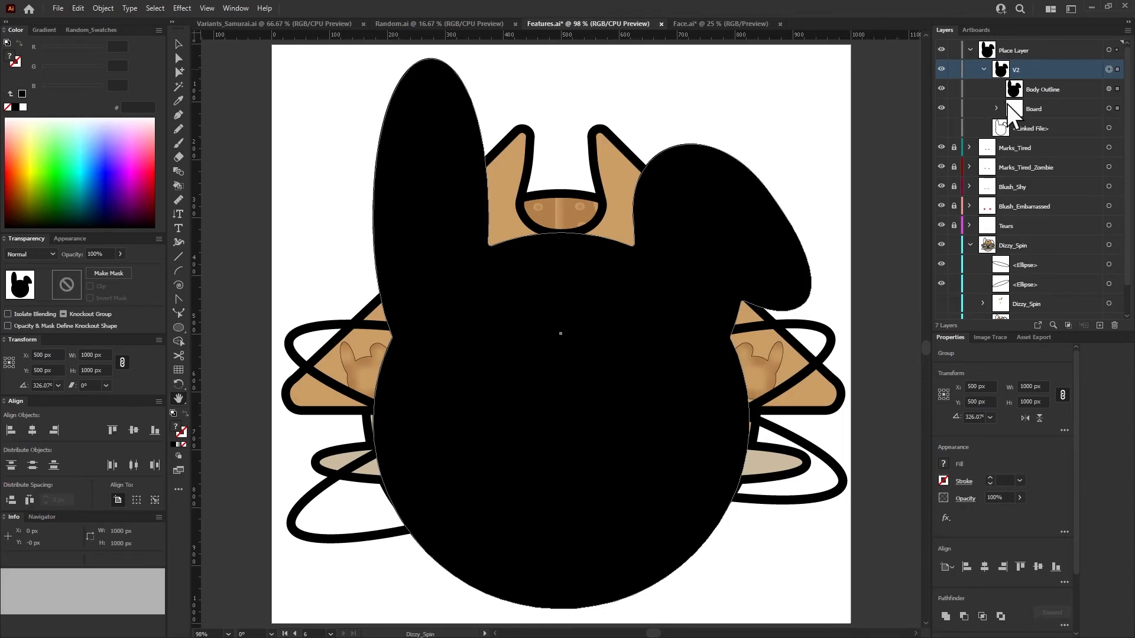
{"action": "left_click", "coordinate": [987, 69]}
{"action": "left_click_drag", "start_coordinate": [1012, 70], "coordinate": [1045, 215]}
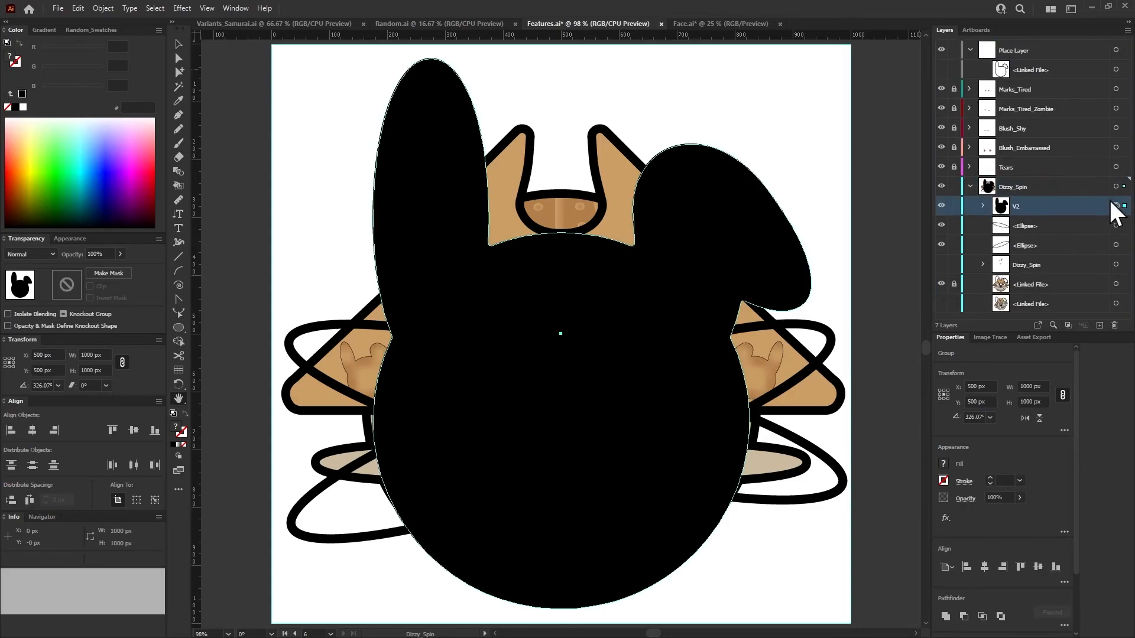
Group the two tilted ellipses in the Dizzy_Spin layer.
{"action": "left_click", "coordinate": [1111, 227]}
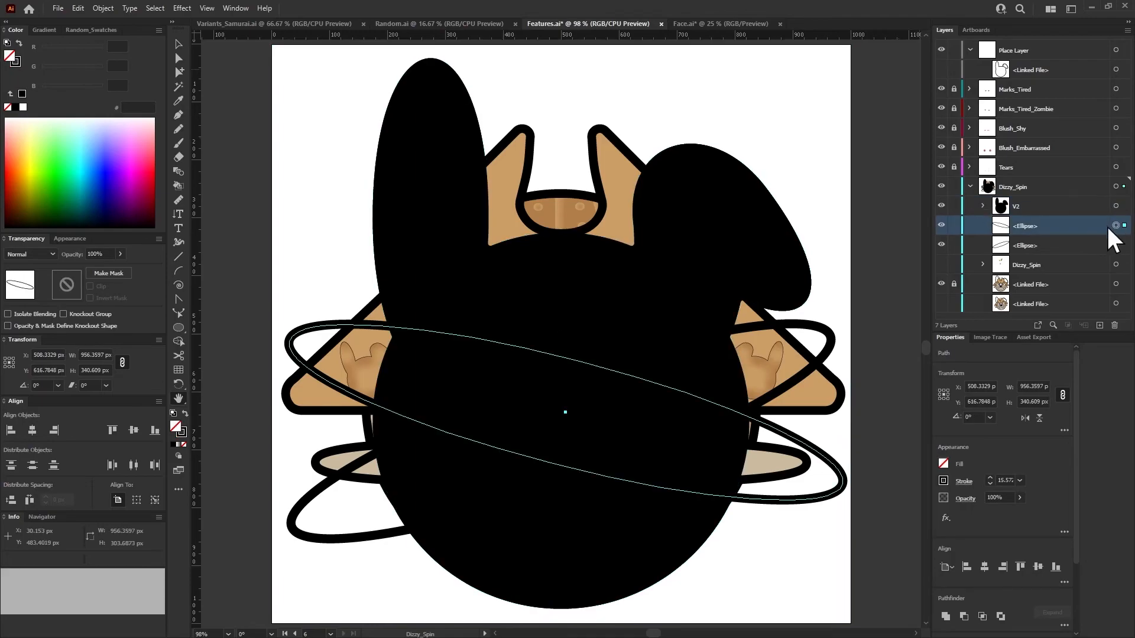
{"action": "left_click", "coordinate": [1078, 244], "text": "shift"}
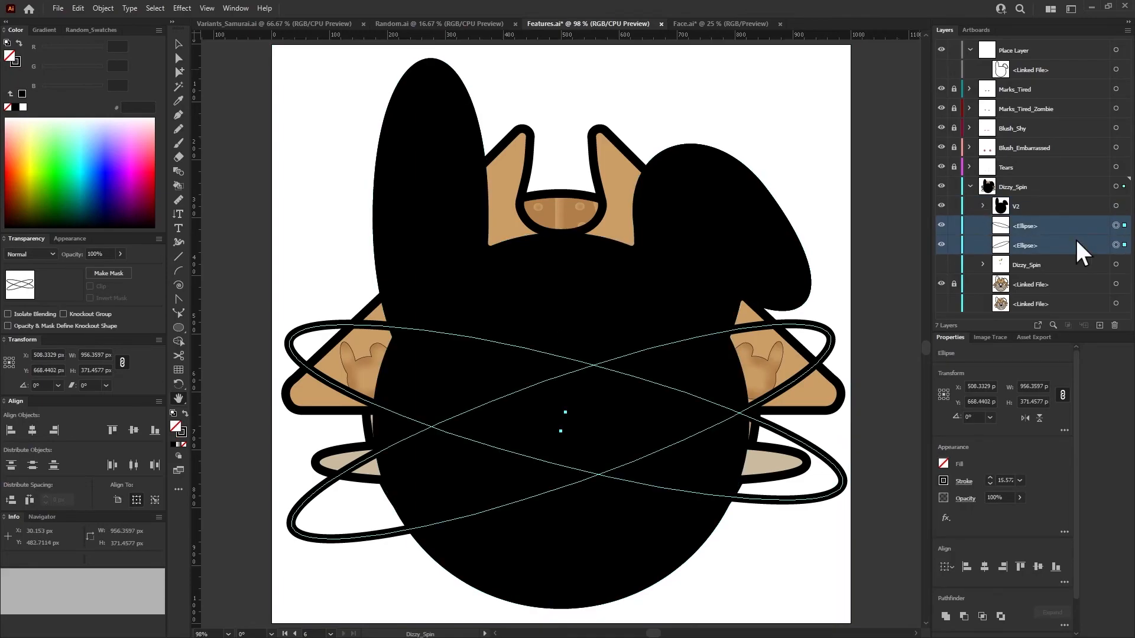
{"action": "left_click", "coordinate": [57, 9]}
{"action": "left_click", "coordinate": [103, 8]}
{"action": "left_click", "coordinate": [112, 64]}
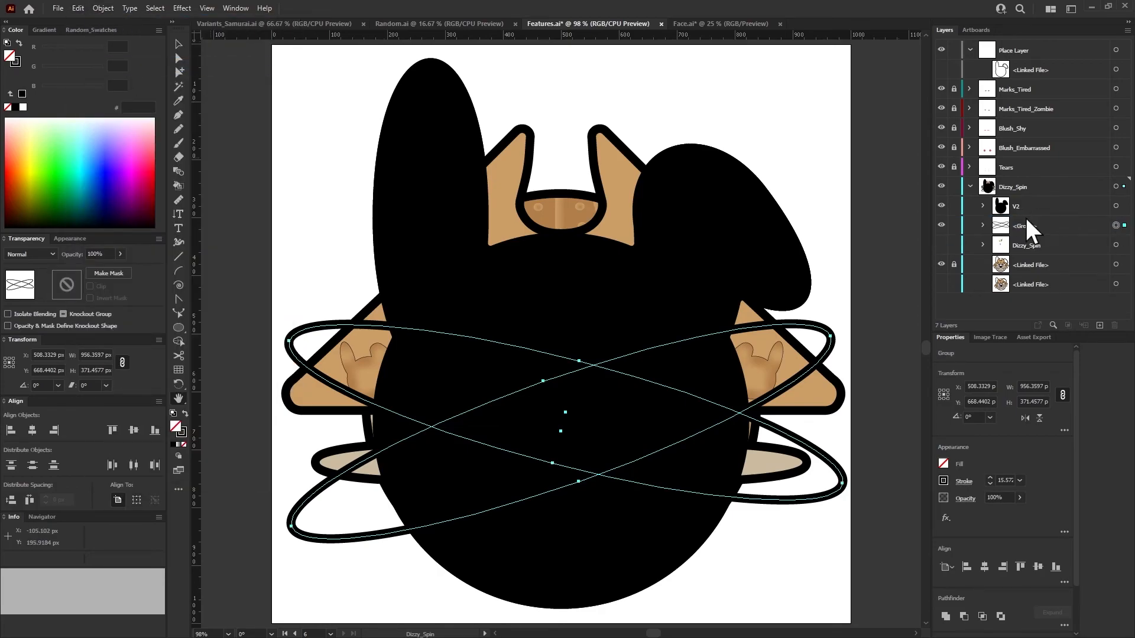
Make an opacity mask from V2 for the ellipse group, leaving Clip and Invert Mask off.
{"action": "left_click", "coordinate": [1115, 207]}
{"action": "left_click", "coordinate": [1116, 225], "text": "shift"}
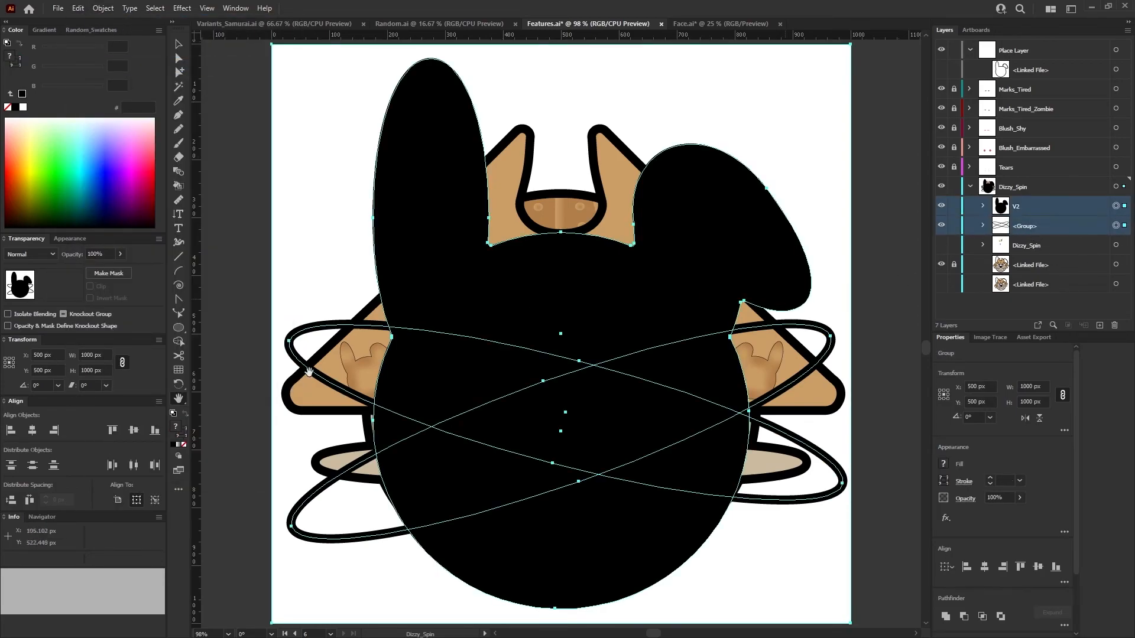
{"action": "left_click", "coordinate": [108, 273]}
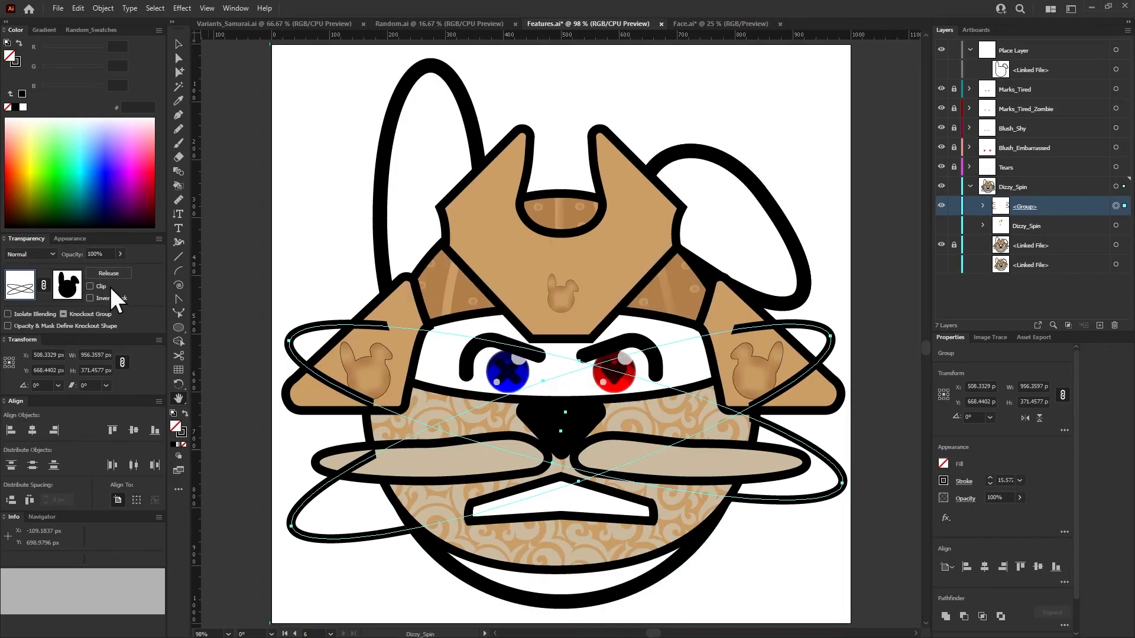
{"action": "left_click", "coordinate": [90, 286]}
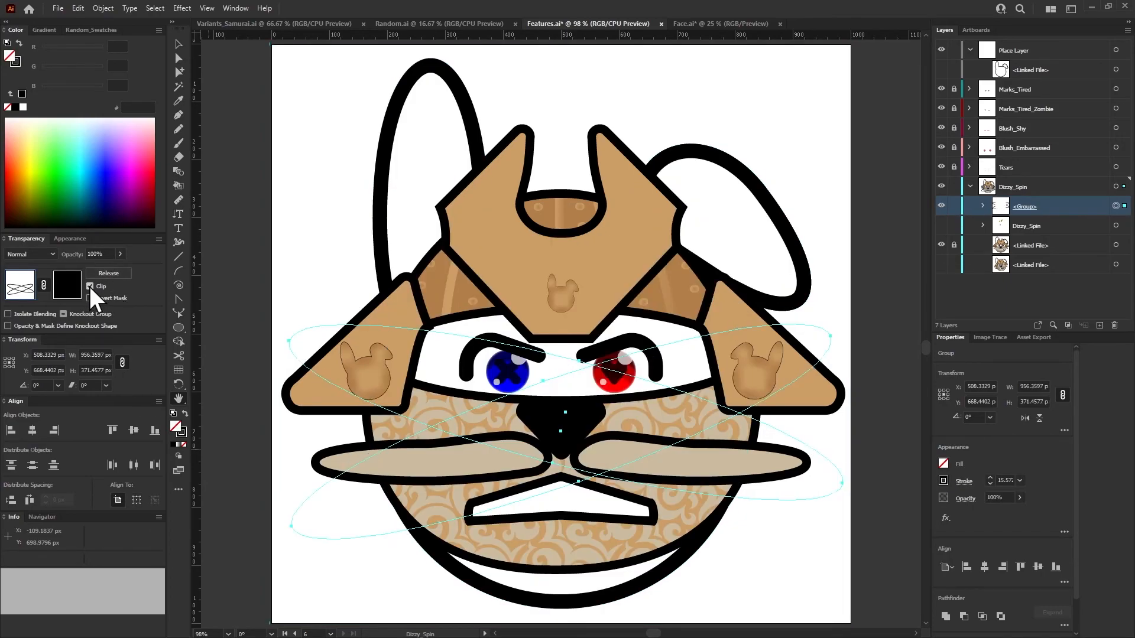
{"action": "left_click", "coordinate": [90, 286]}
{"action": "left_click", "coordinate": [90, 298]}
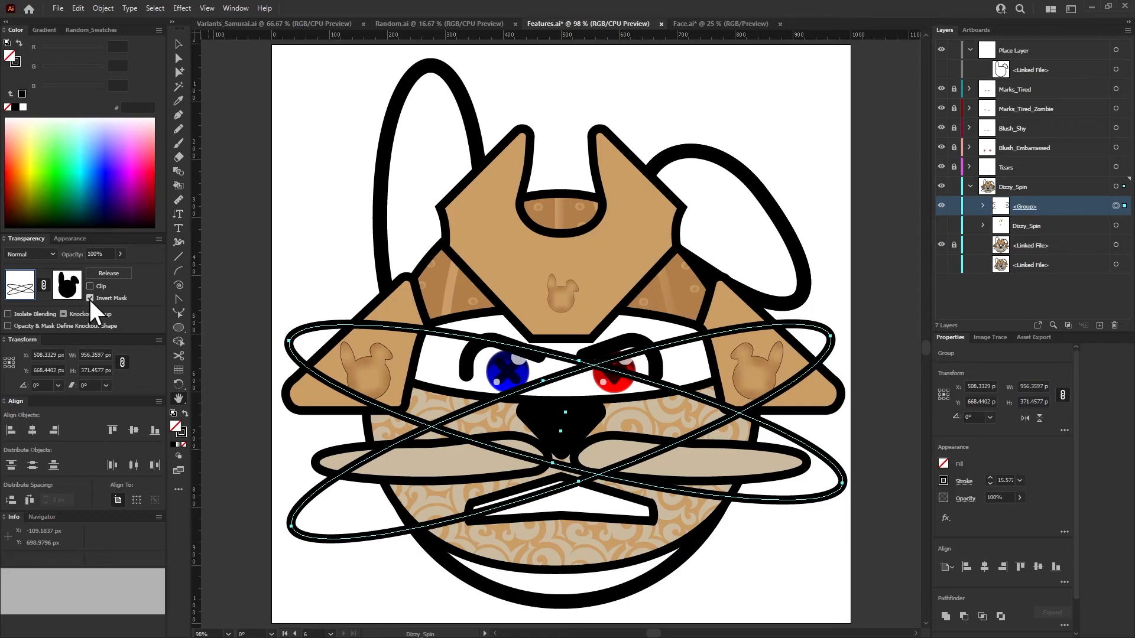
{"action": "left_click", "coordinate": [90, 298]}
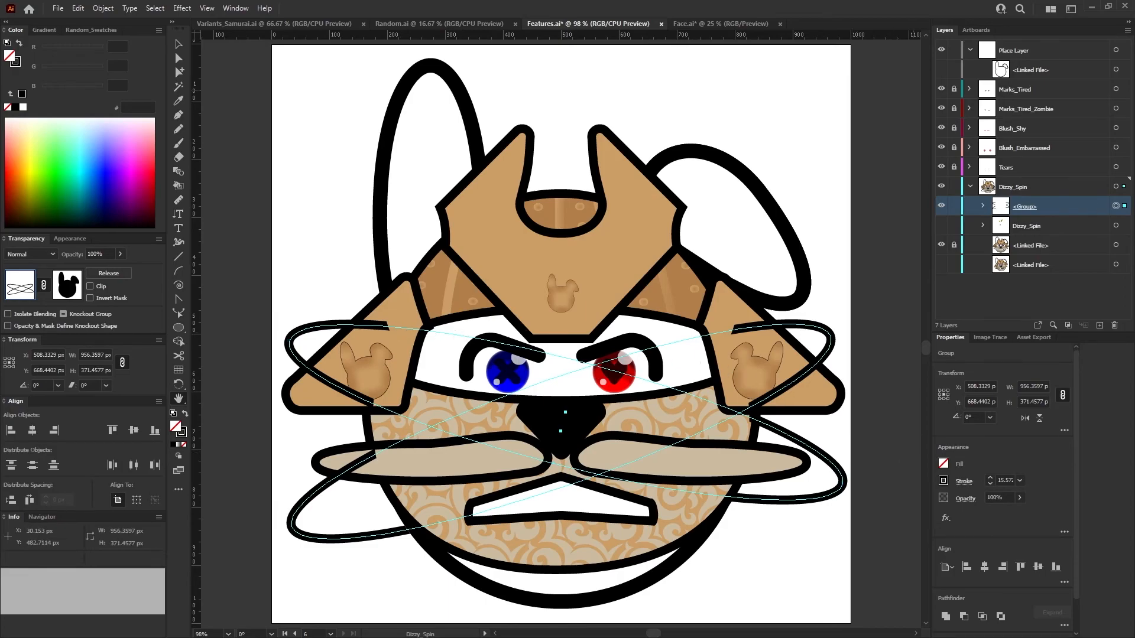
Hide the locked linked samurai bunny in the Dizzy_Spin layer to isolate the masked rings.
{"action": "left_click", "coordinate": [1074, 286]}
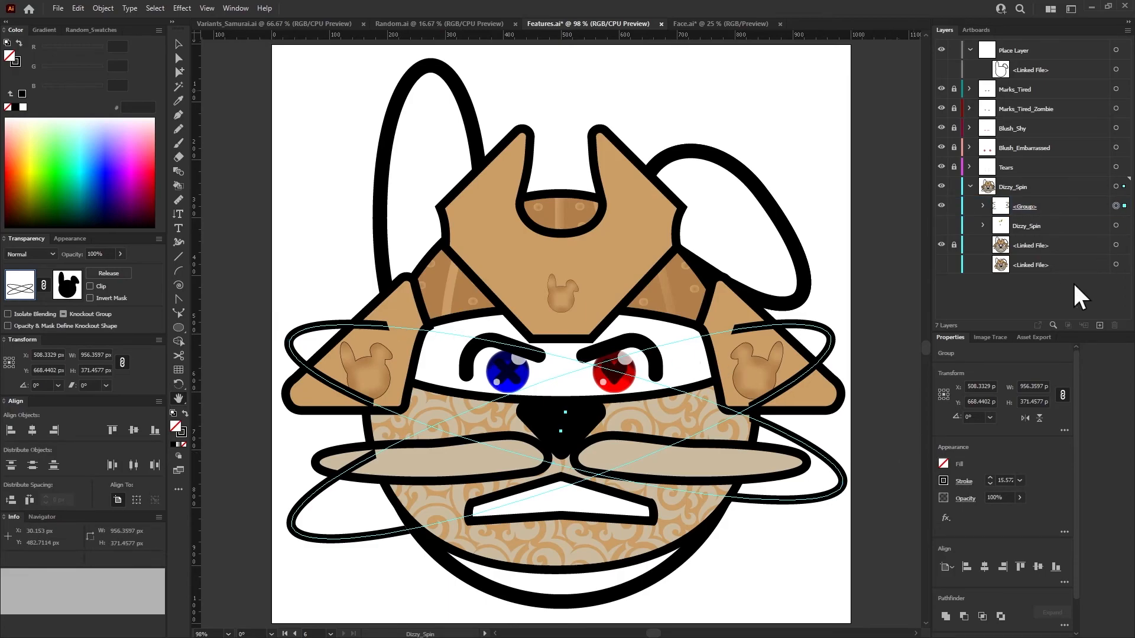
{"action": "left_click", "coordinate": [941, 245]}
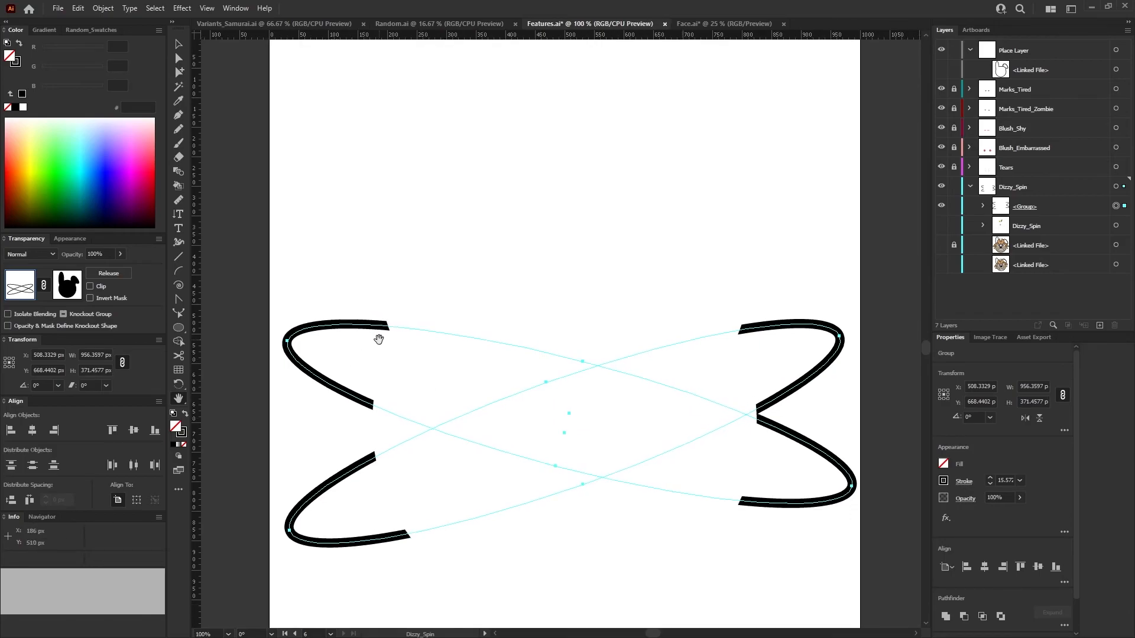
{"action": "scroll", "coordinate": [378, 338], "scroll_direction": "up", "scroll_amount": 4}
{"action": "scroll", "coordinate": [395, 307], "scroll_direction": "up", "scroll_amount": 5}
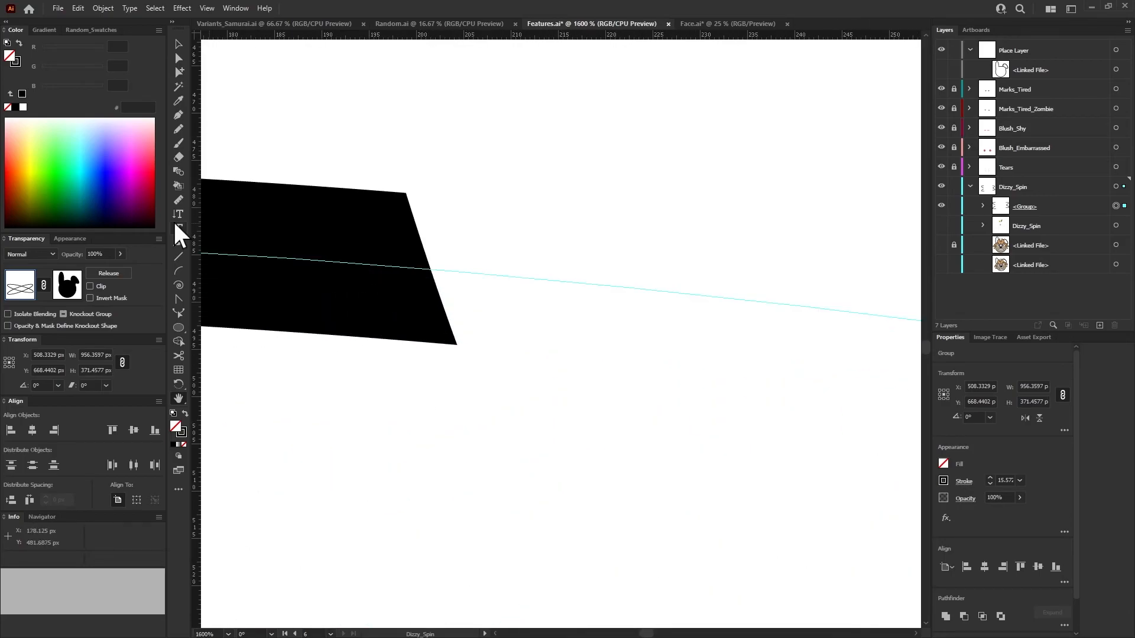
{"action": "scroll", "coordinate": [501, 246], "scroll_direction": "down", "scroll_amount": 5}
Add two anchor points with the Pen tool on the first ellipse's upper arc, just inside the masked gap near both cut ends.
{"action": "left_click", "coordinate": [178, 116]}
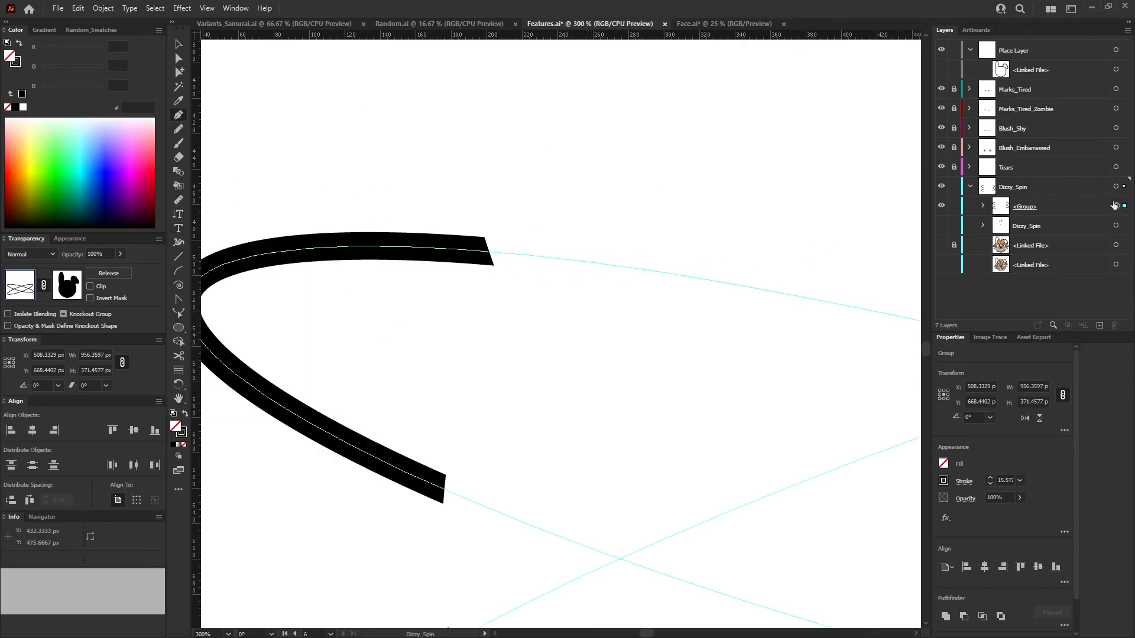
{"action": "left_click", "coordinate": [983, 206]}
{"action": "left_click", "coordinate": [1115, 225]}
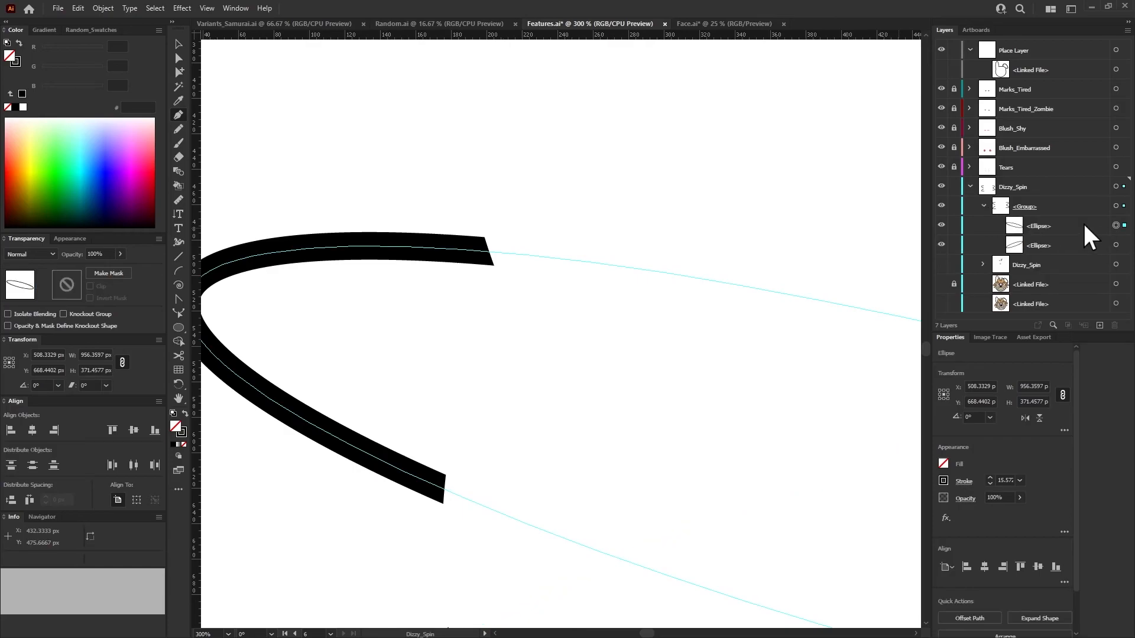
{"action": "scroll", "coordinate": [512, 261], "scroll_direction": "up", "scroll_amount": 3}
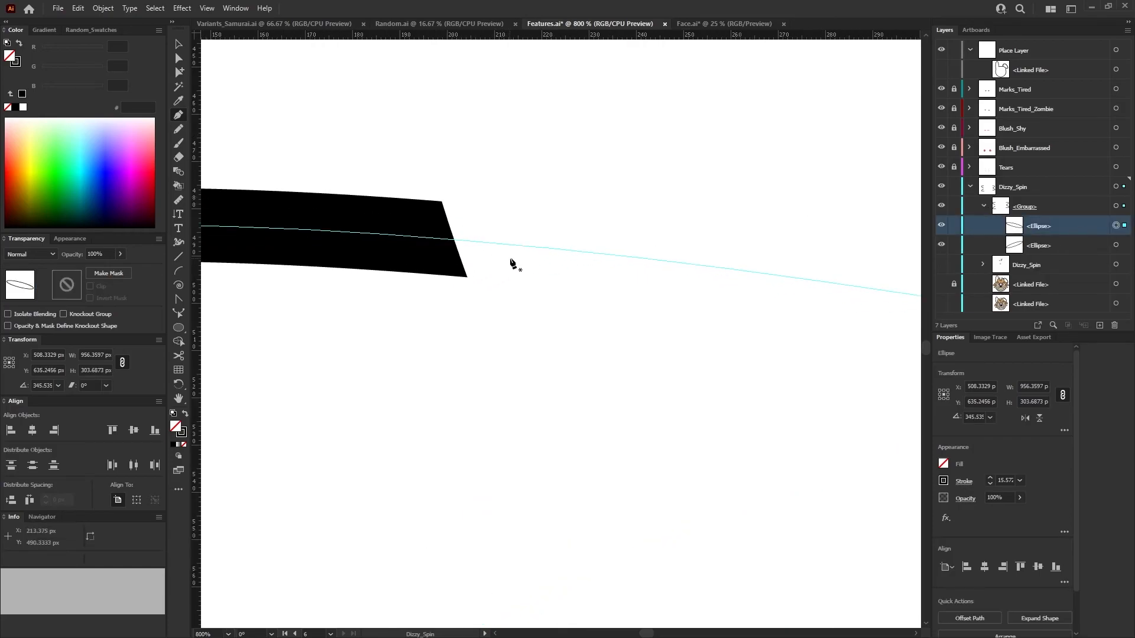
{"action": "left_click", "coordinate": [550, 248]}
{"action": "scroll", "coordinate": [598, 278], "scroll_direction": "down", "scroll_amount": 6}
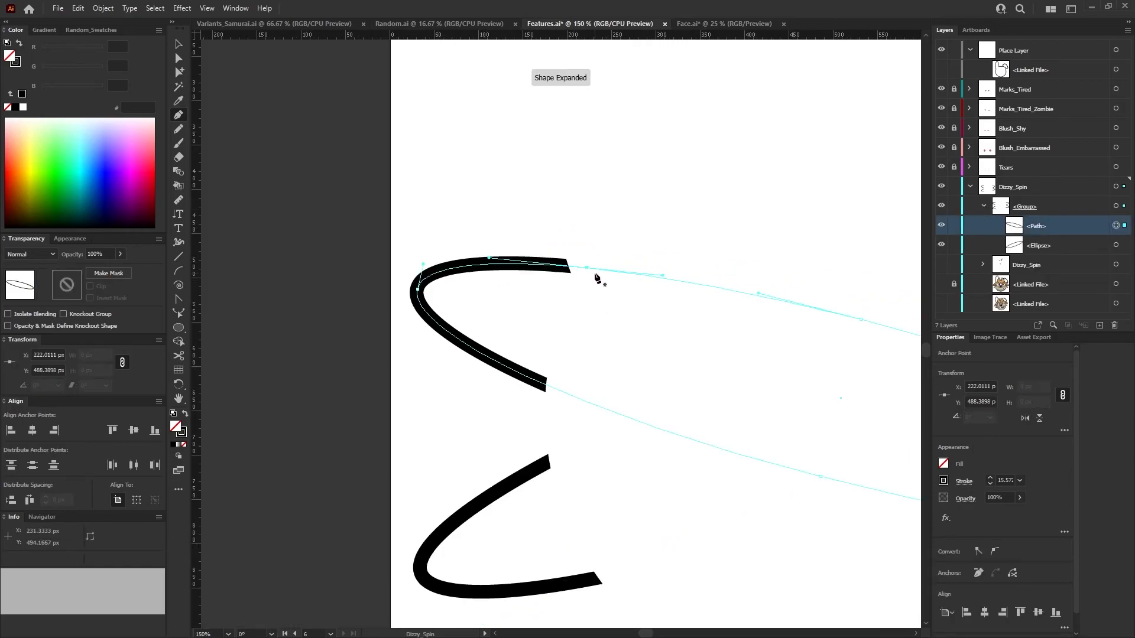
{"action": "scroll", "coordinate": [666, 321], "scroll_direction": "up", "scroll_amount": 3}
{"action": "scroll", "coordinate": [666, 319], "scroll_direction": "up", "scroll_amount": 2}
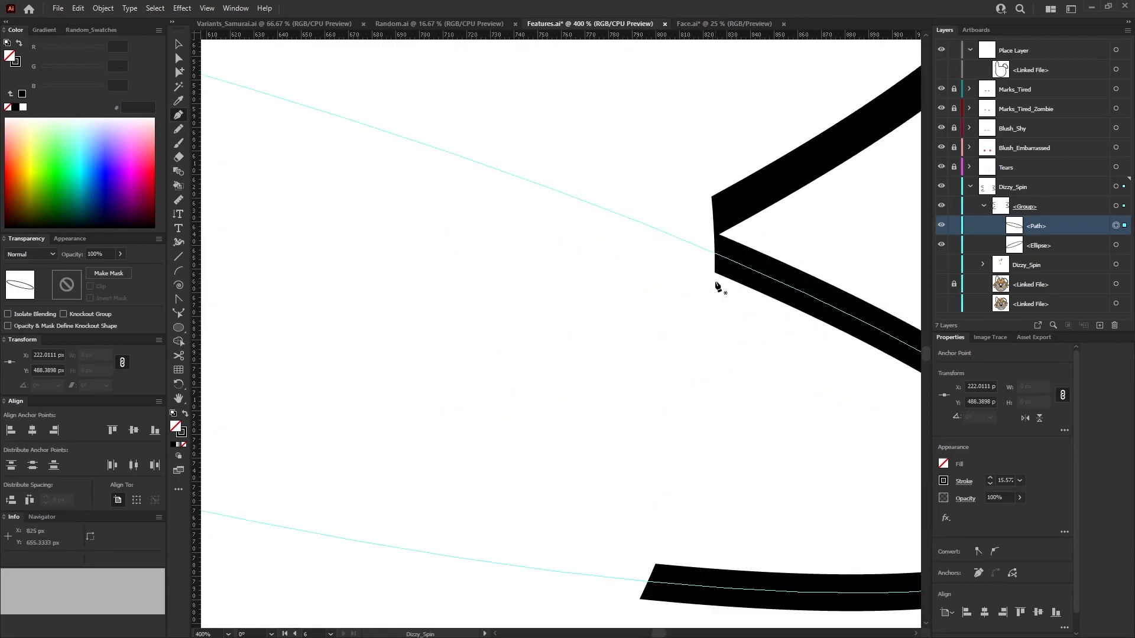
{"action": "left_click", "coordinate": [702, 247]}
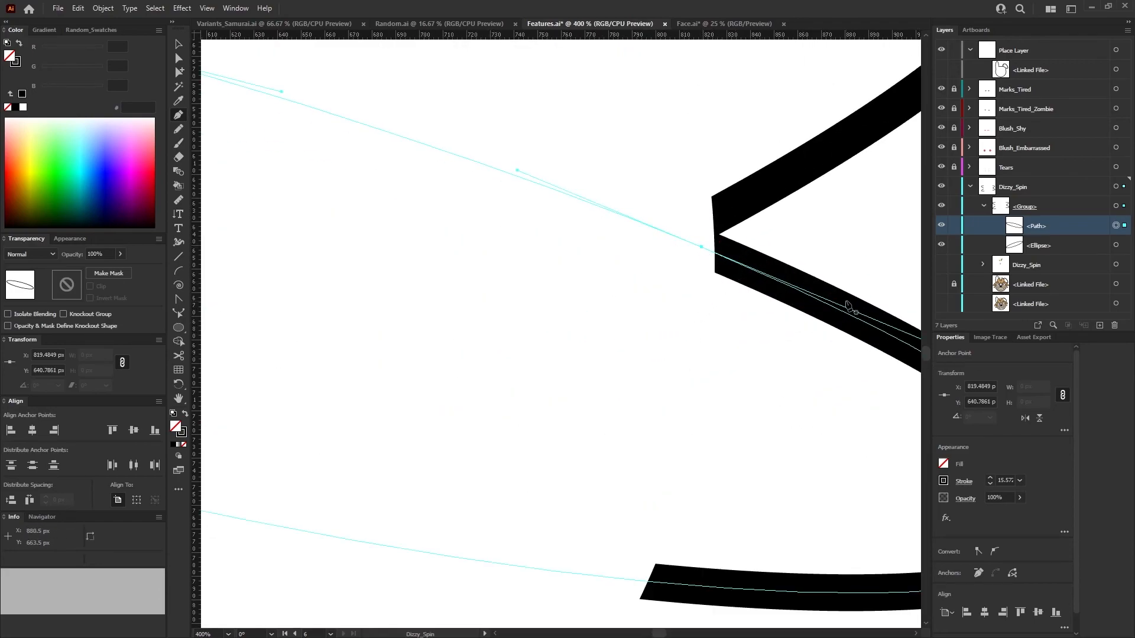
Add anchor points on the same arc exactly where the mask edge cuts the stroke, at both ends of the gap.
{"action": "scroll", "coordinate": [794, 287], "scroll_direction": "up", "scroll_amount": 3}
{"action": "scroll", "coordinate": [727, 225], "scroll_direction": "up", "scroll_amount": 3}
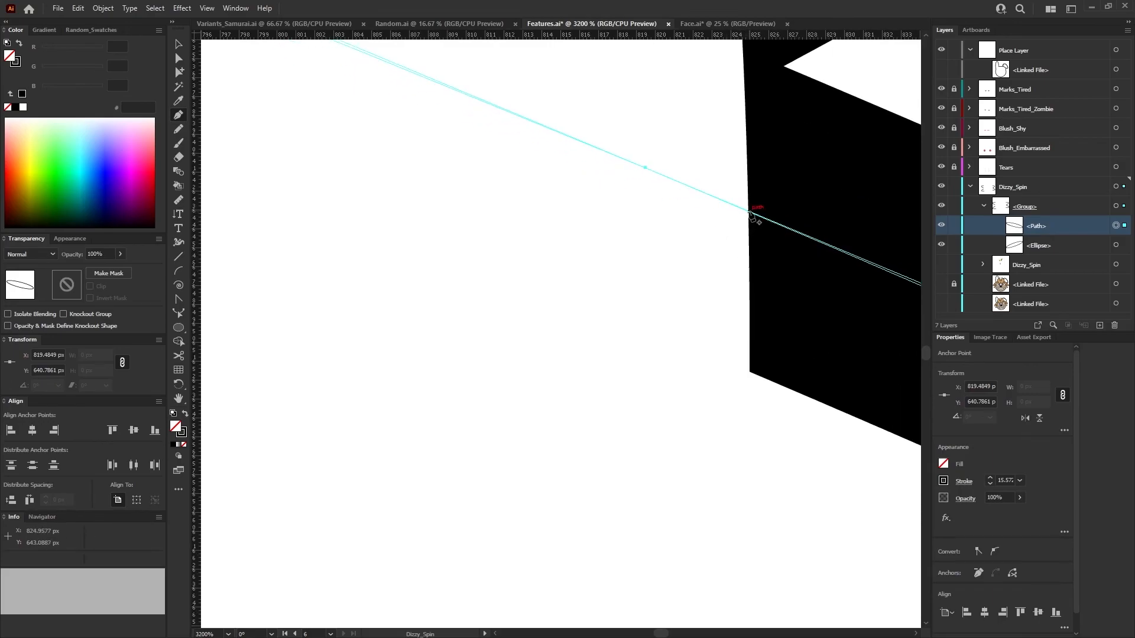
{"action": "scroll", "coordinate": [573, 278], "scroll_direction": "down", "scroll_amount": 10}
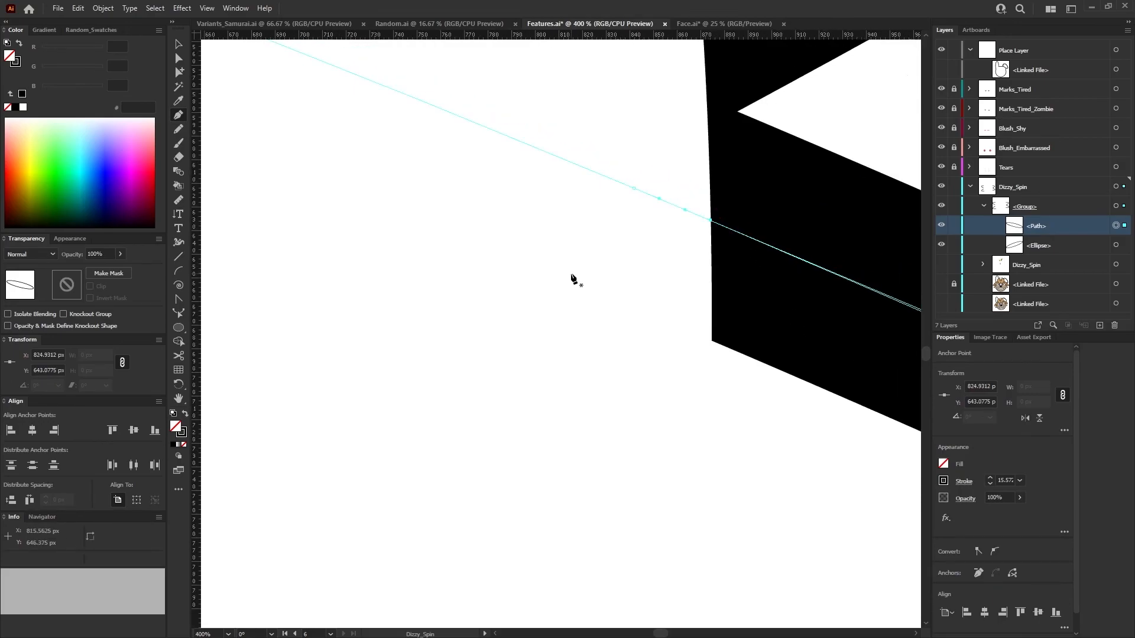
{"action": "scroll", "coordinate": [339, 215], "scroll_direction": "up", "scroll_amount": 4}
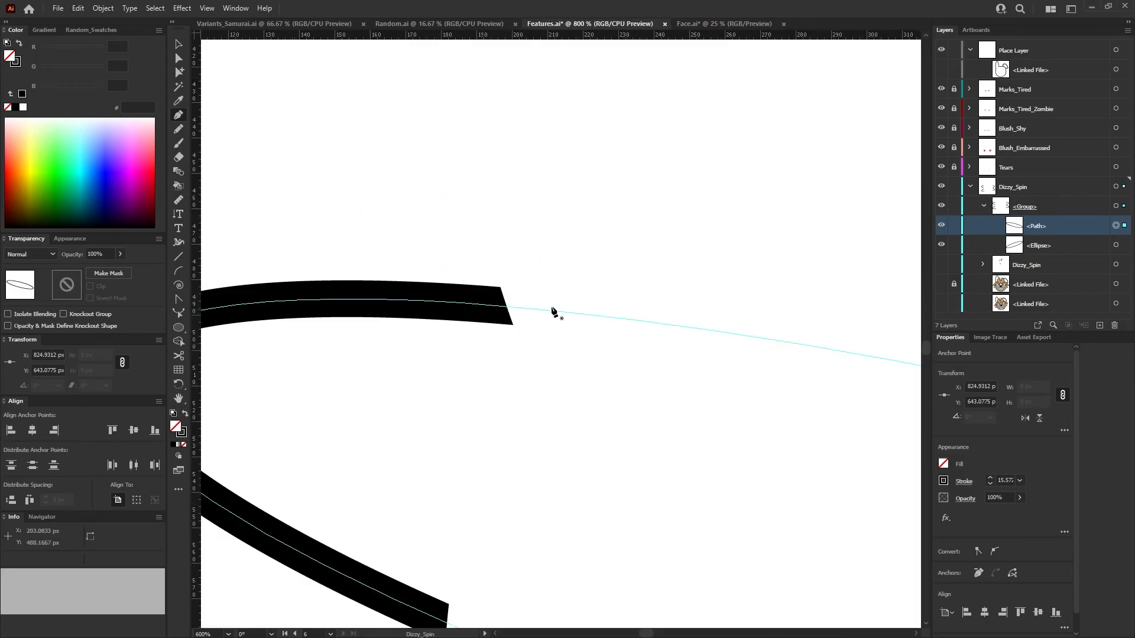
{"action": "scroll", "coordinate": [544, 311], "scroll_direction": "up", "scroll_amount": 5}
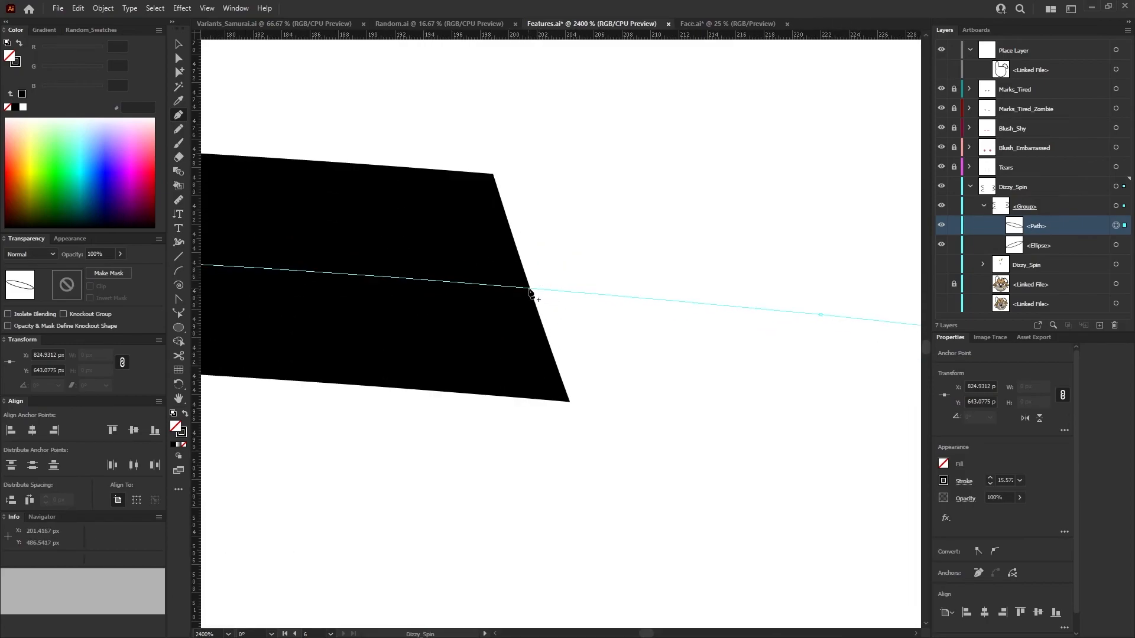
{"action": "left_click", "coordinate": [529, 289]}
Delete the two inner anchor points with the Direct Selection tool to remove the arc's masked section between the cut ends.
{"action": "left_click", "coordinate": [179, 58]}
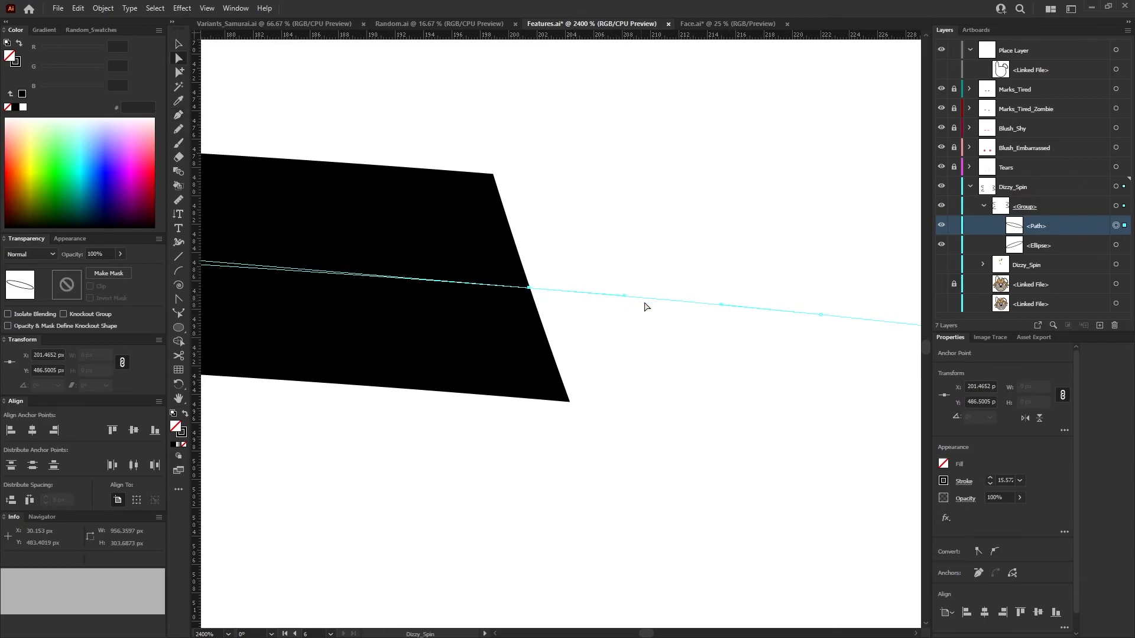
{"action": "left_click", "coordinate": [818, 315]}
{"action": "key", "text": "Delete"}
{"action": "scroll", "coordinate": [600, 296], "scroll_direction": "down", "scroll_amount": 6}
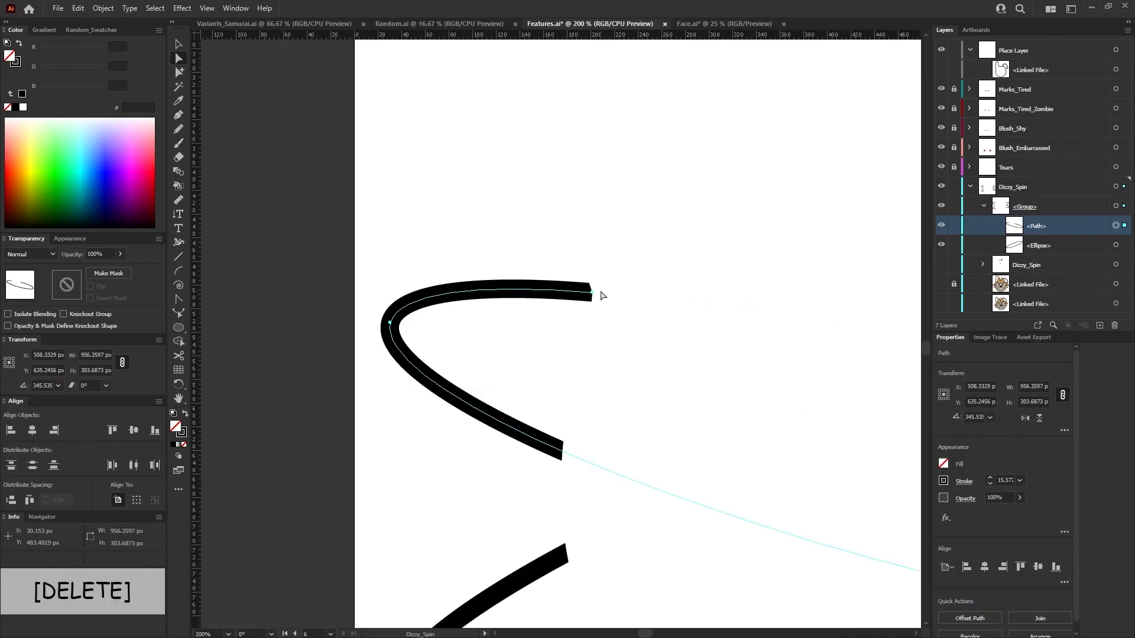
{"action": "scroll", "coordinate": [836, 324], "scroll_direction": "up", "scroll_amount": 5}
{"action": "scroll", "coordinate": [836, 442], "scroll_direction": "up", "scroll_amount": 2}
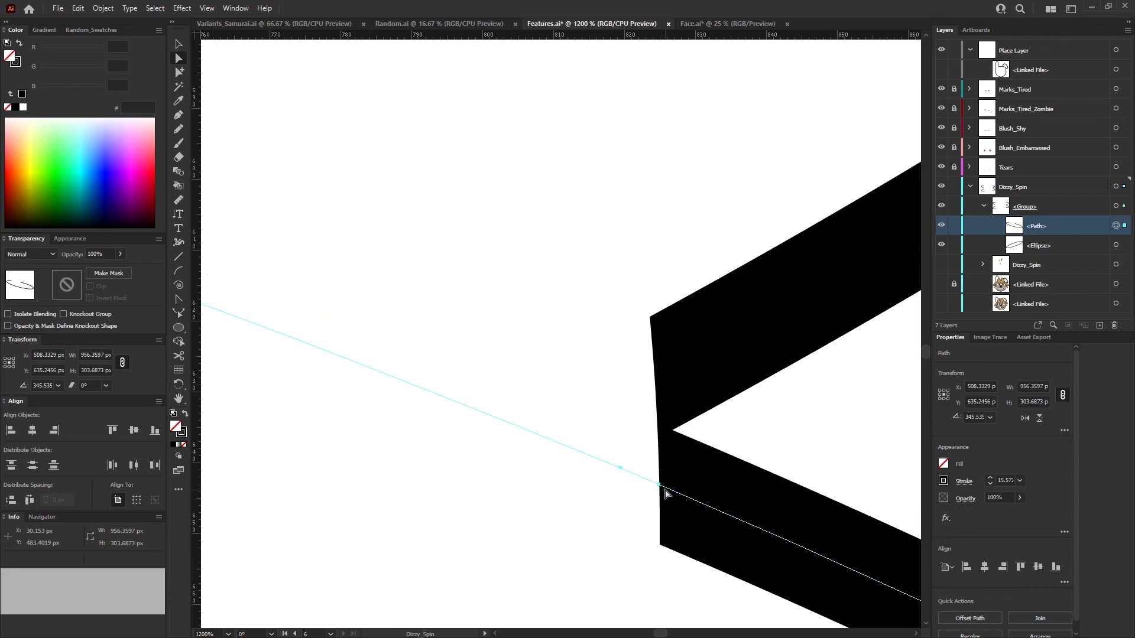
{"action": "left_click", "coordinate": [624, 469]}
{"action": "key", "text": "Delete"}
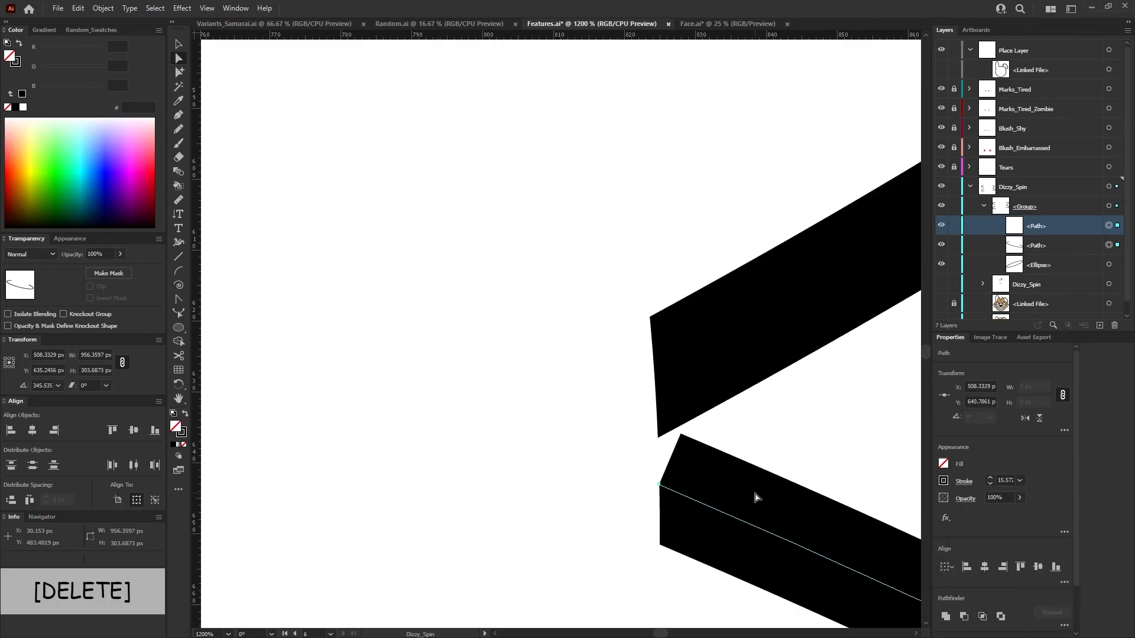
Release the opacity mask from the ring group in Dizzy_Spin and hide the restored V2 bunny silhouette.
{"action": "left_click", "coordinate": [1108, 246]}
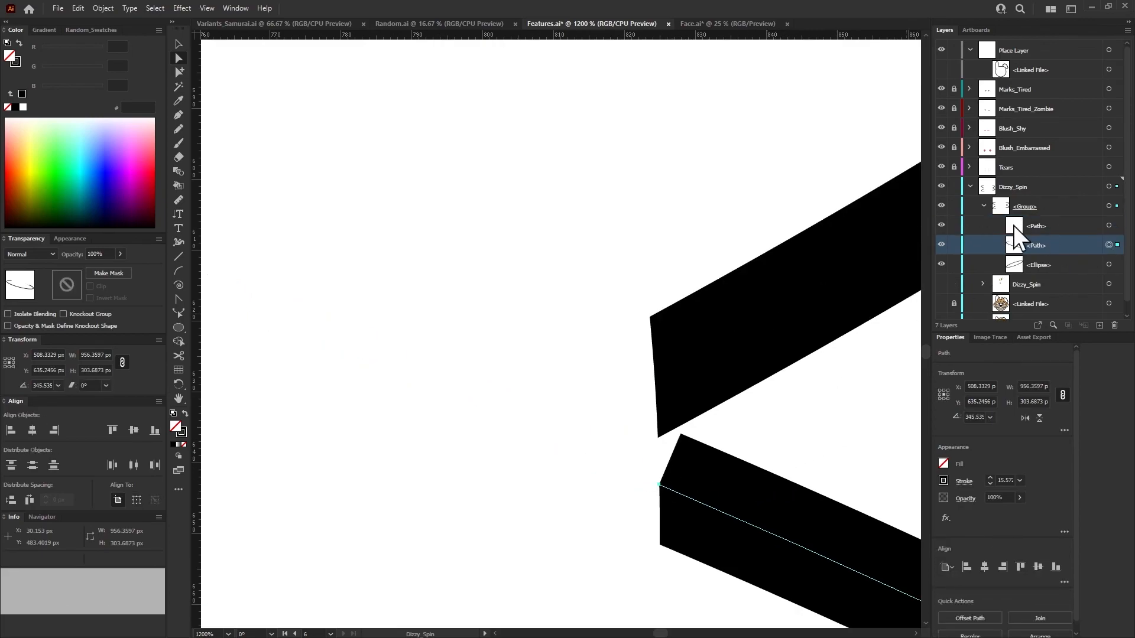
{"action": "left_click", "coordinate": [1109, 207]}
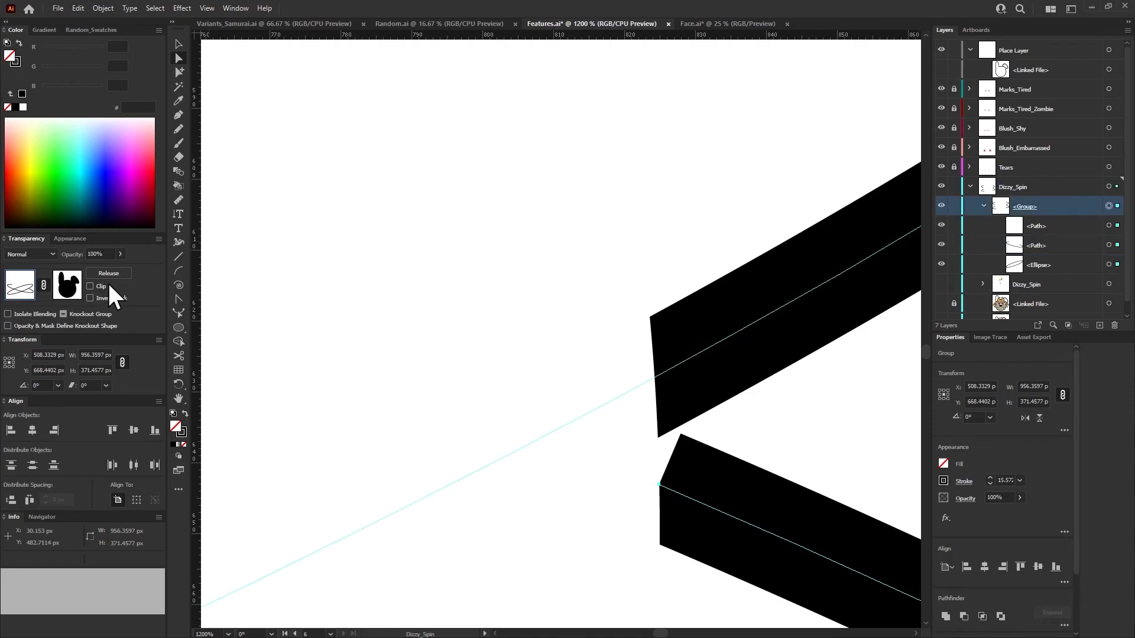
{"action": "left_click", "coordinate": [120, 273]}
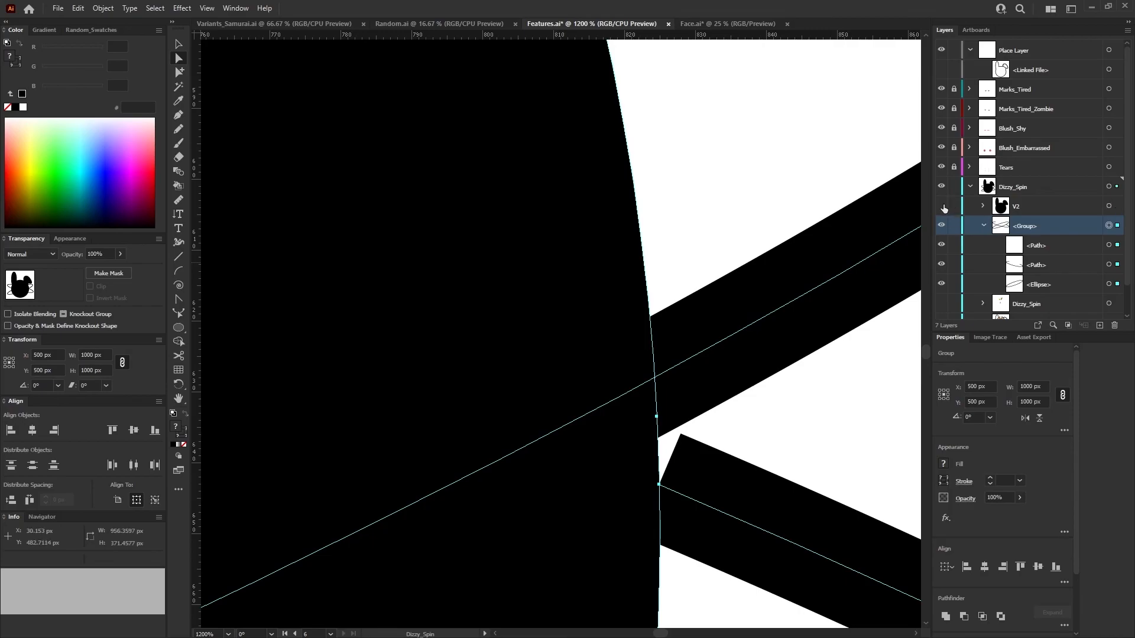
{"action": "left_click", "coordinate": [942, 205]}
{"action": "scroll", "coordinate": [378, 393], "scroll_direction": "down", "scroll_amount": 8}
{"action": "scroll", "coordinate": [471, 554], "scroll_direction": "up", "scroll_amount": 1}
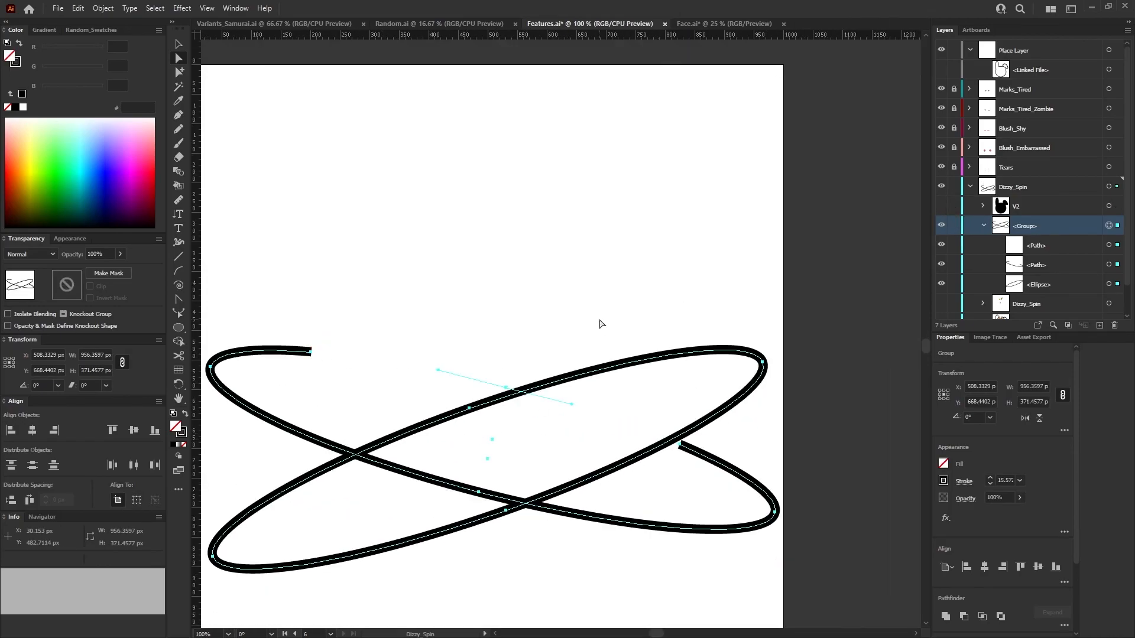
Delete the stray leftover path at the top of the ring group.
{"action": "left_click", "coordinate": [599, 323]}
{"action": "left_click", "coordinate": [1109, 245]}
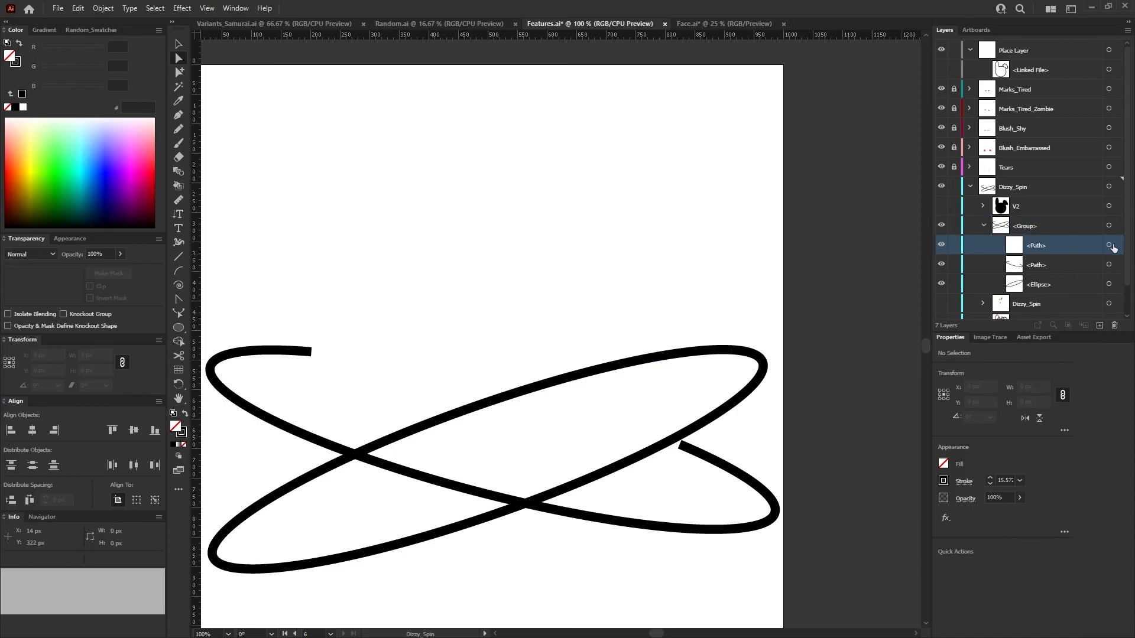
{"action": "left_click", "coordinate": [1114, 325]}
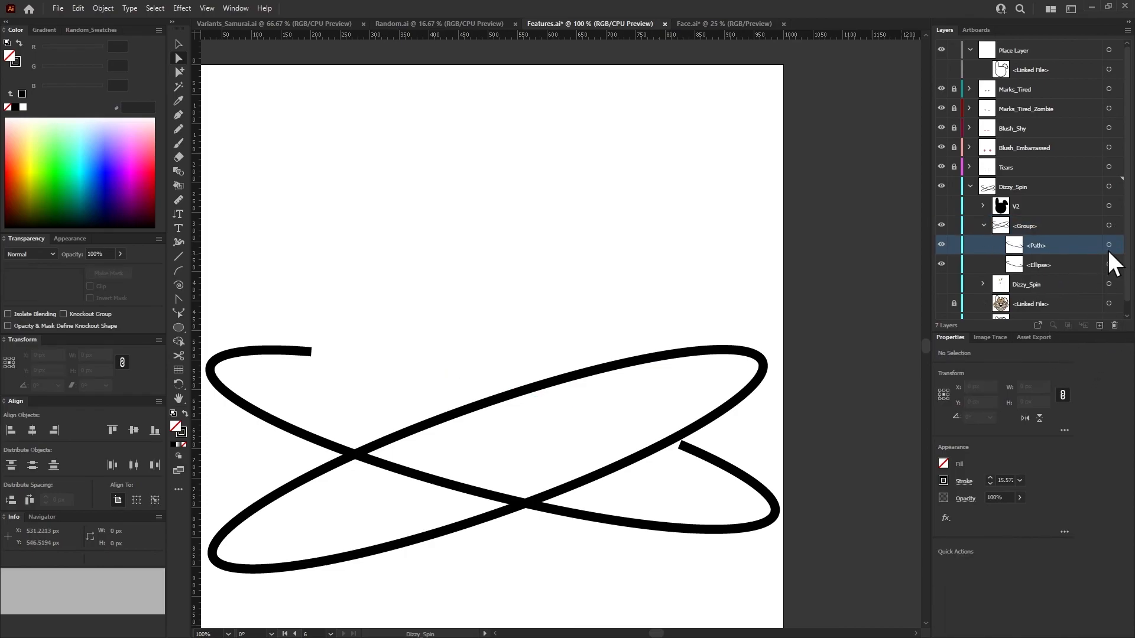
Try the projecting cap and round corner join on the cut ring path's stroke.
{"action": "left_click", "coordinate": [1108, 244]}
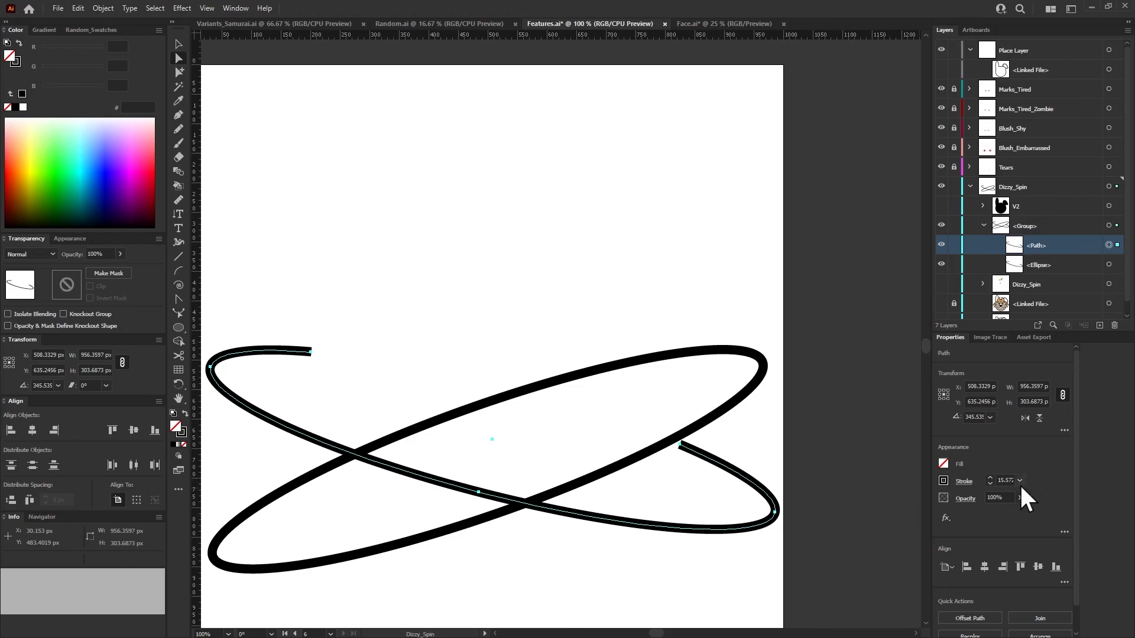
{"action": "left_click", "coordinate": [964, 482]}
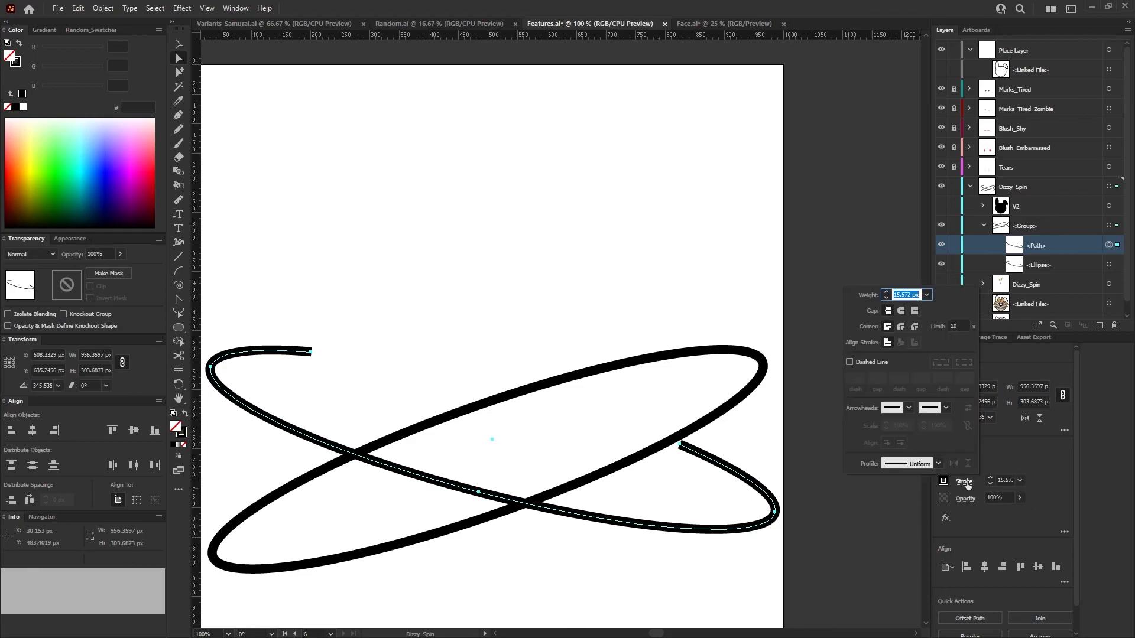
{"action": "left_click", "coordinate": [914, 310]}
{"action": "left_click", "coordinate": [901, 326]}
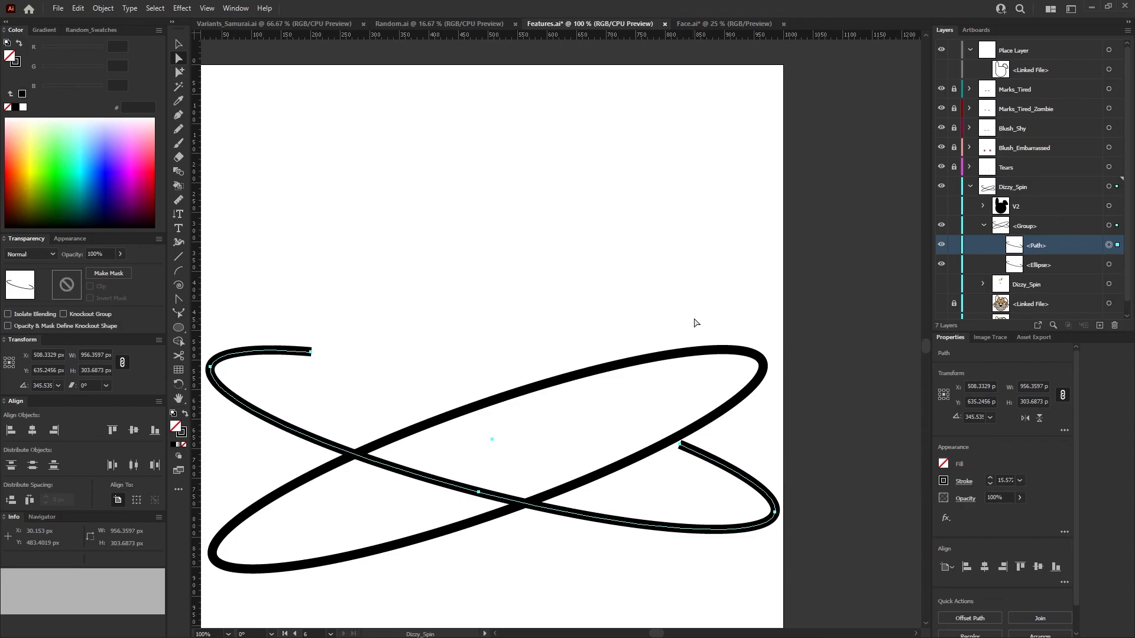
{"action": "left_click", "coordinate": [740, 337]}
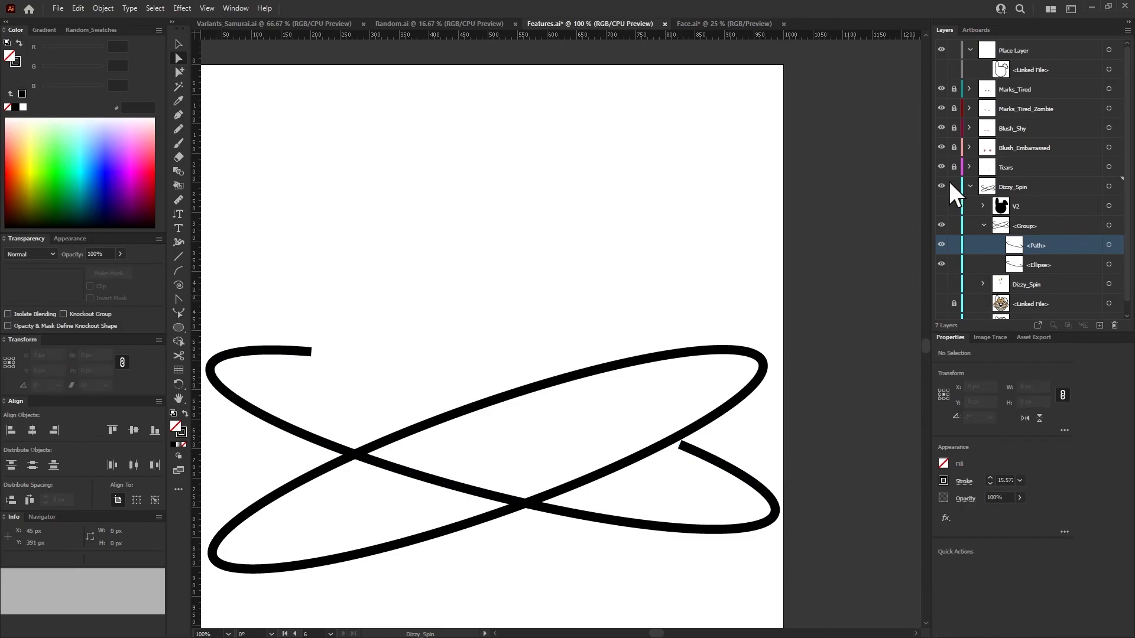
Show the V2 silhouette over the rings and reopen the cut ring path's stroke options to adjust its end caps.
{"action": "left_click", "coordinate": [941, 205]}
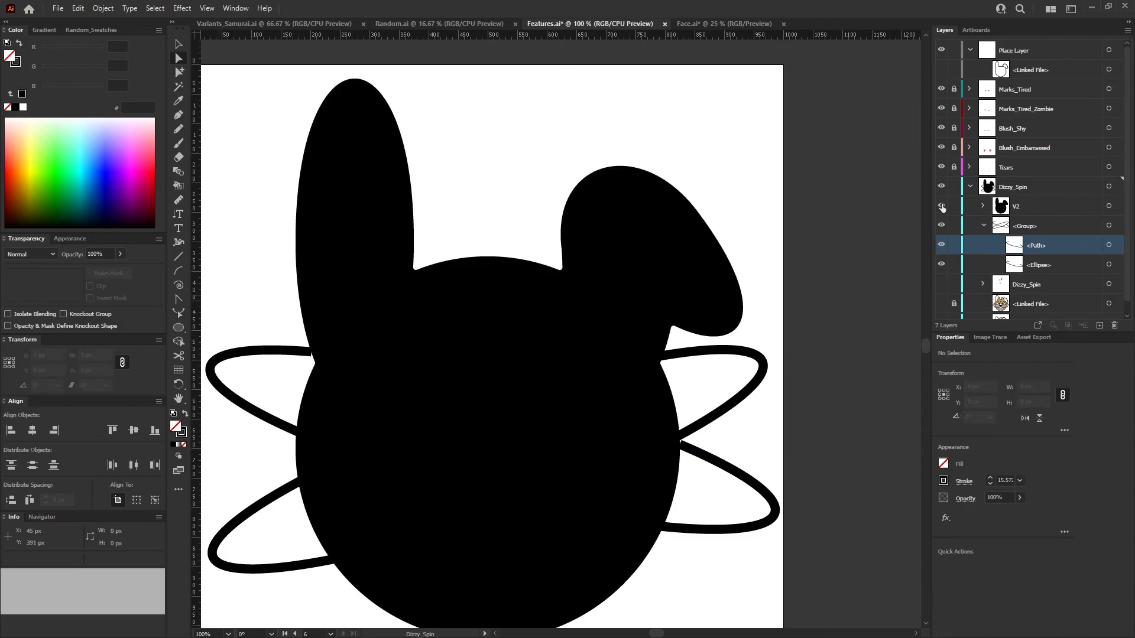
{"action": "left_click", "coordinate": [1109, 245]}
{"action": "left_click", "coordinate": [945, 478]}
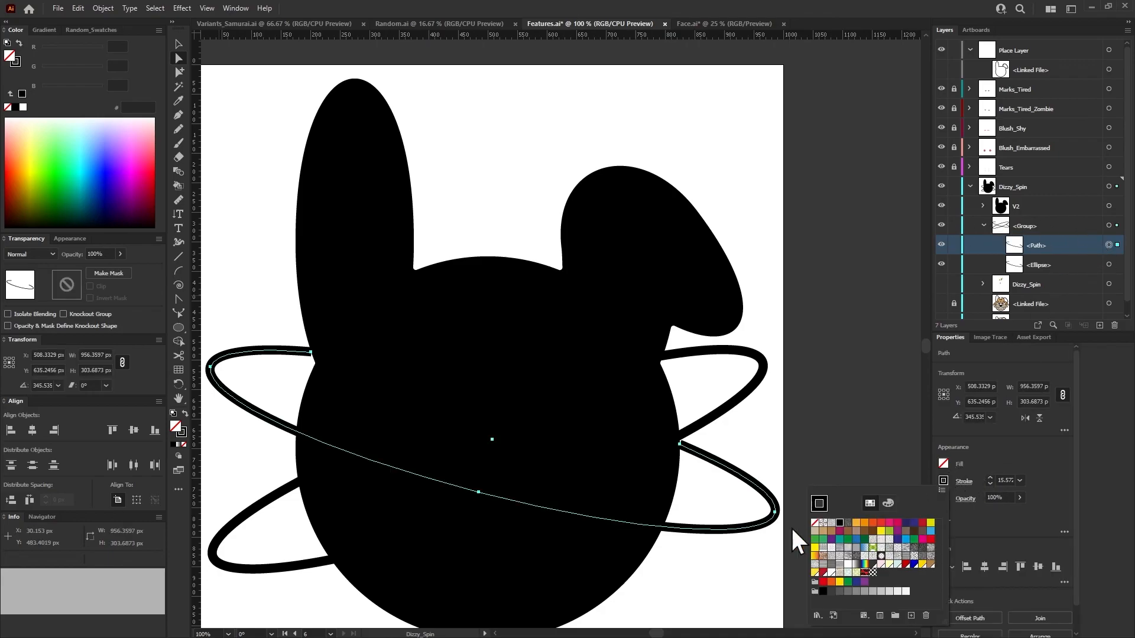
{"action": "left_click", "coordinate": [964, 483]}
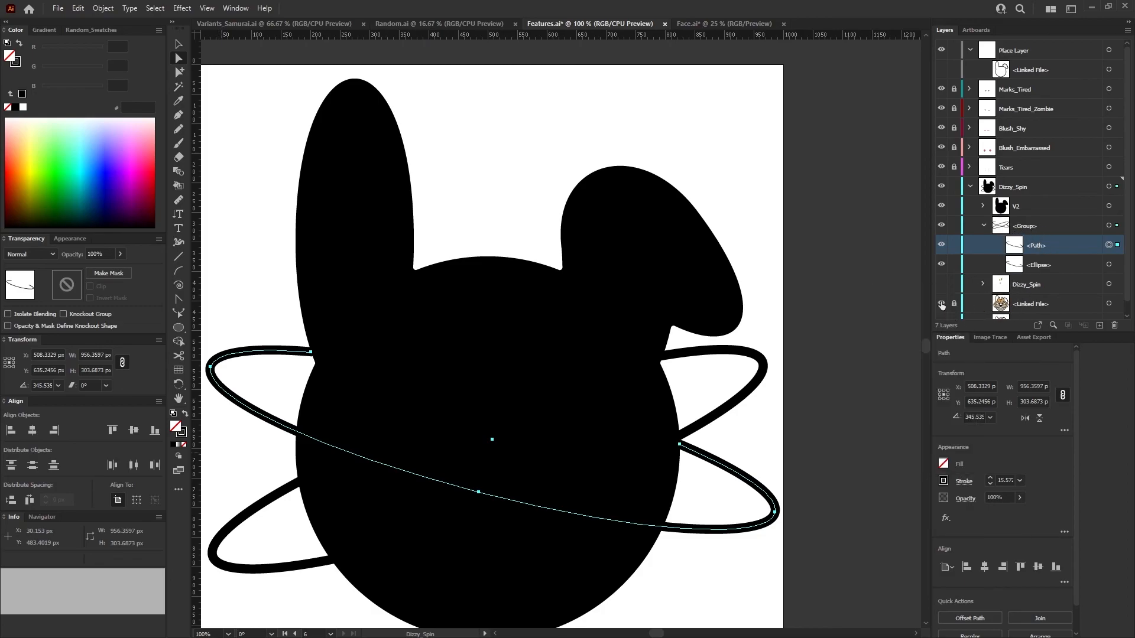
Show the linked samurai bunny again, hide the V2 silhouette and deselect the ring path.
{"action": "left_click", "coordinate": [942, 304]}
{"action": "left_click", "coordinate": [941, 206]}
{"action": "left_click", "coordinate": [768, 122]}
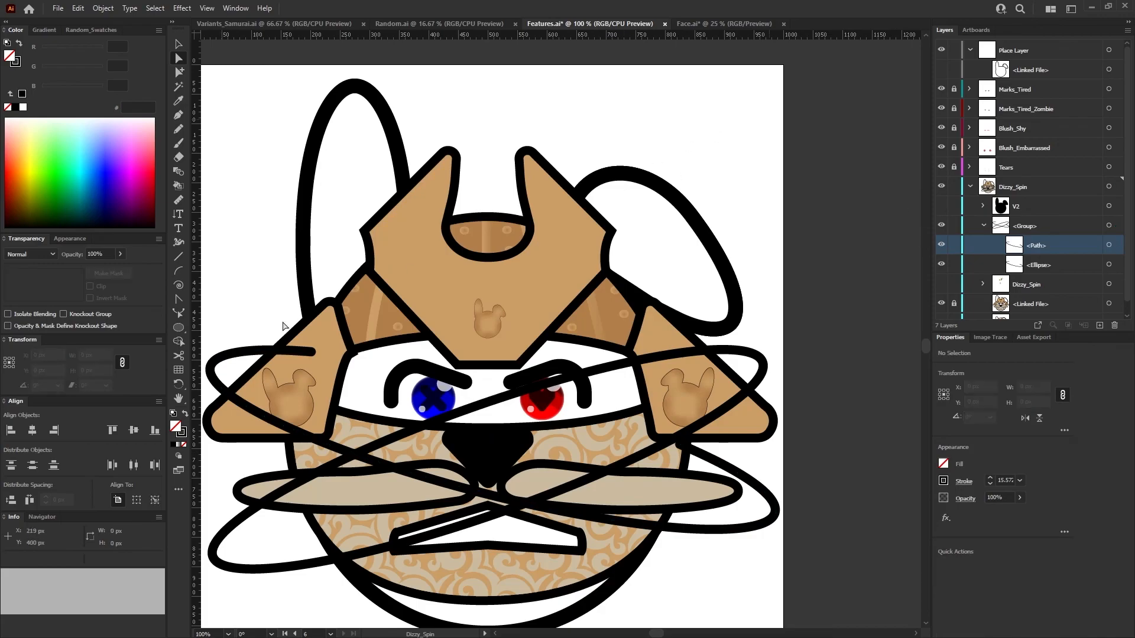